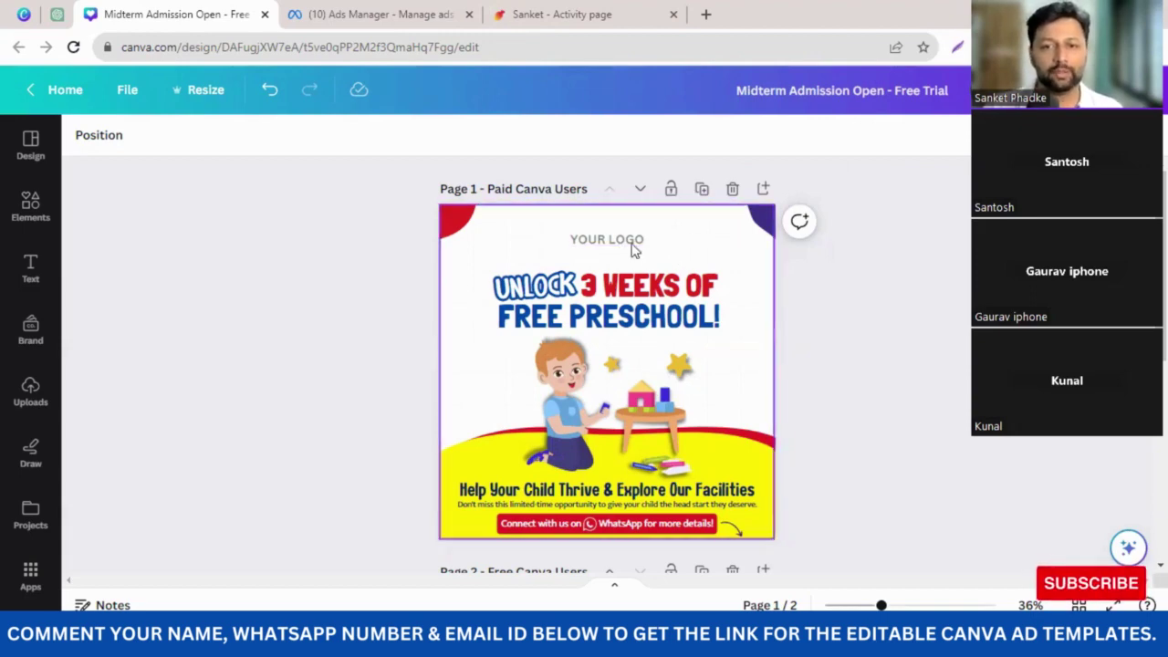
- Search the uploads for "bulb" and add the light bulb logo image with white background to Page 1
click(602, 244)
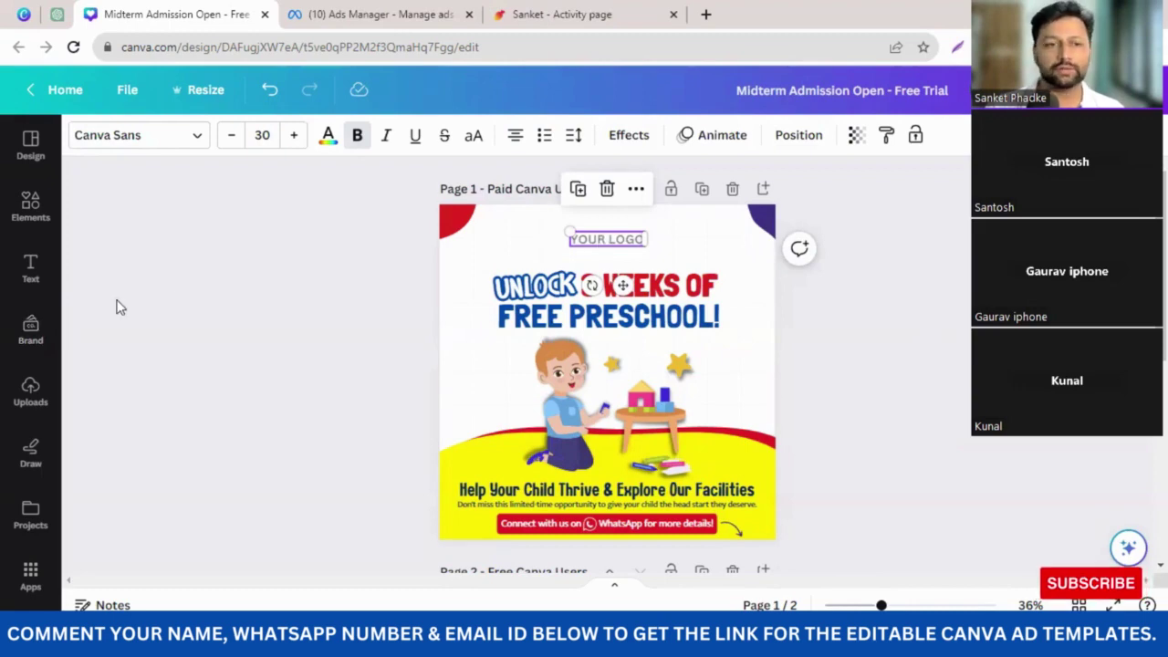
click(30, 391)
click(161, 144)
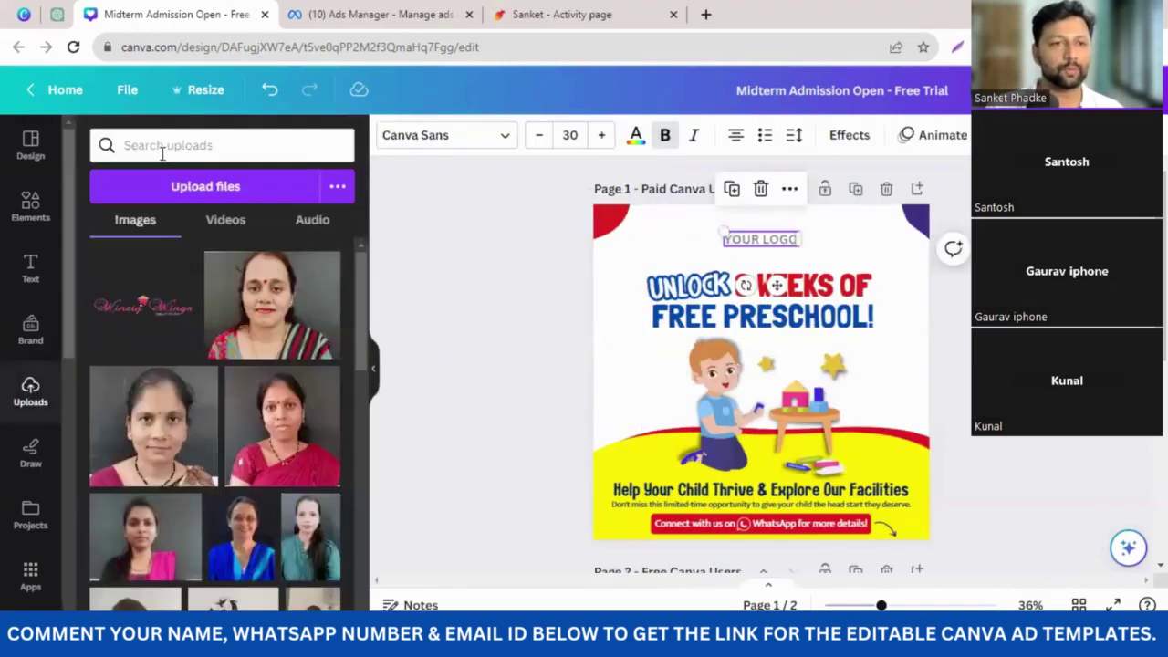
text(bul)
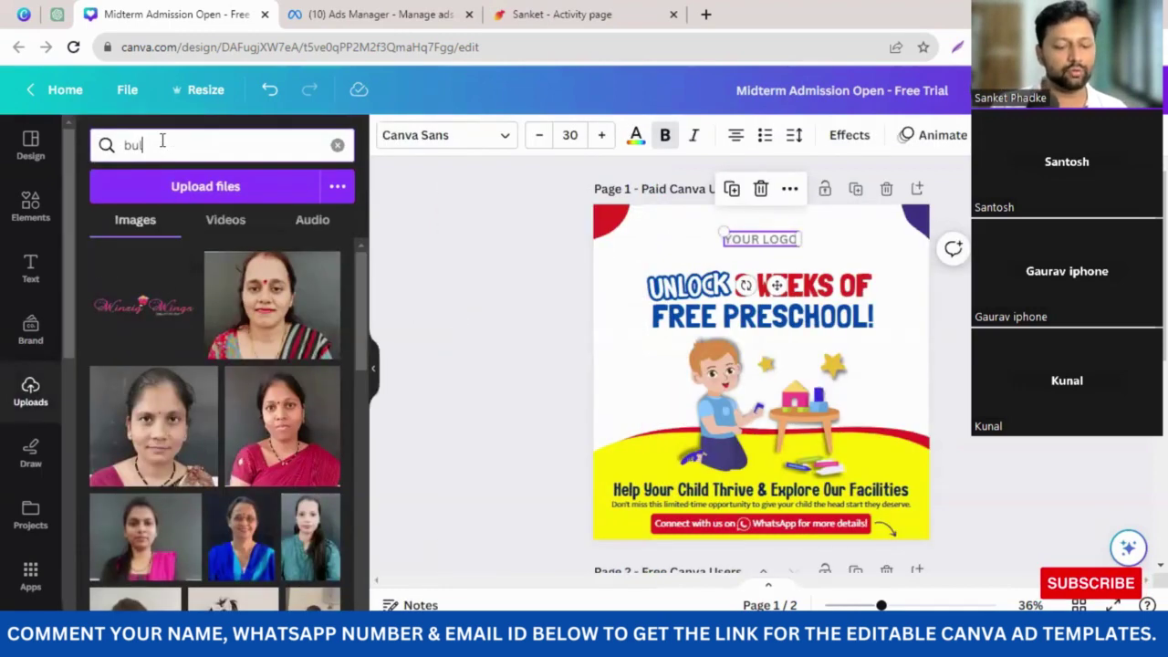
text(b)
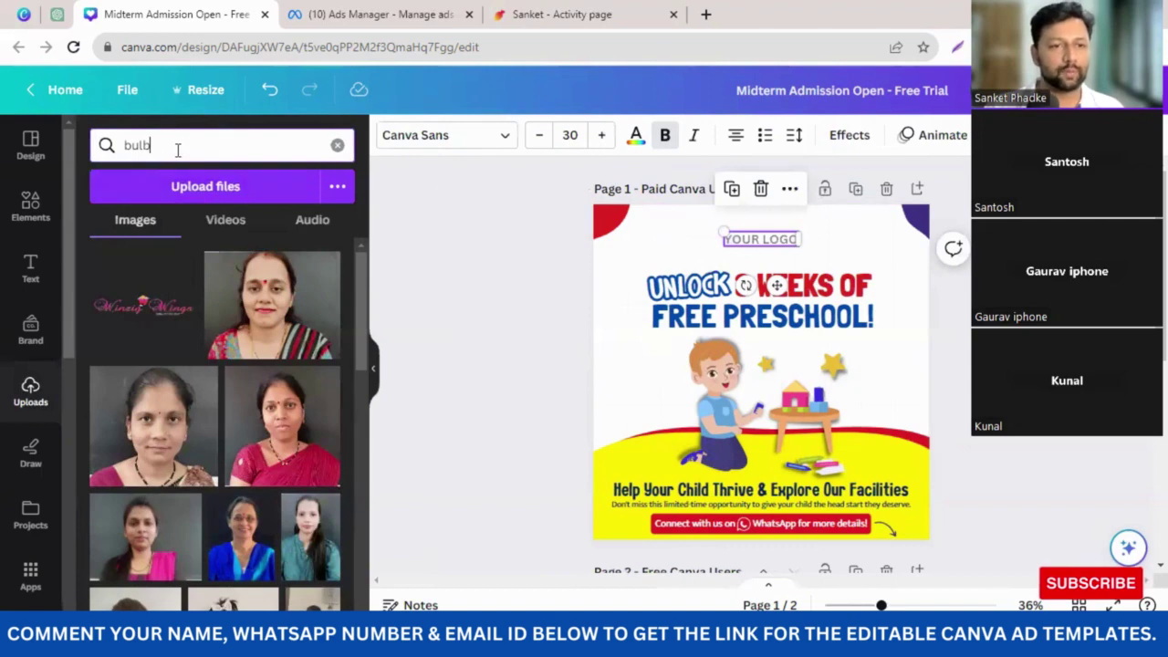
key(Return)
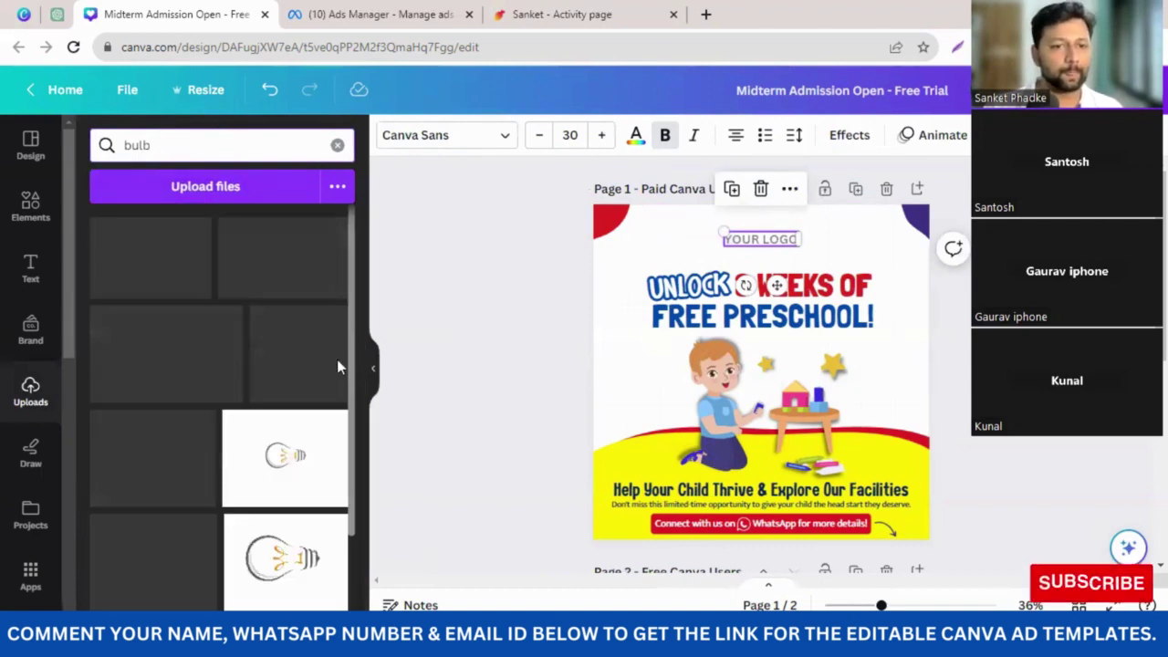
click(223, 356)
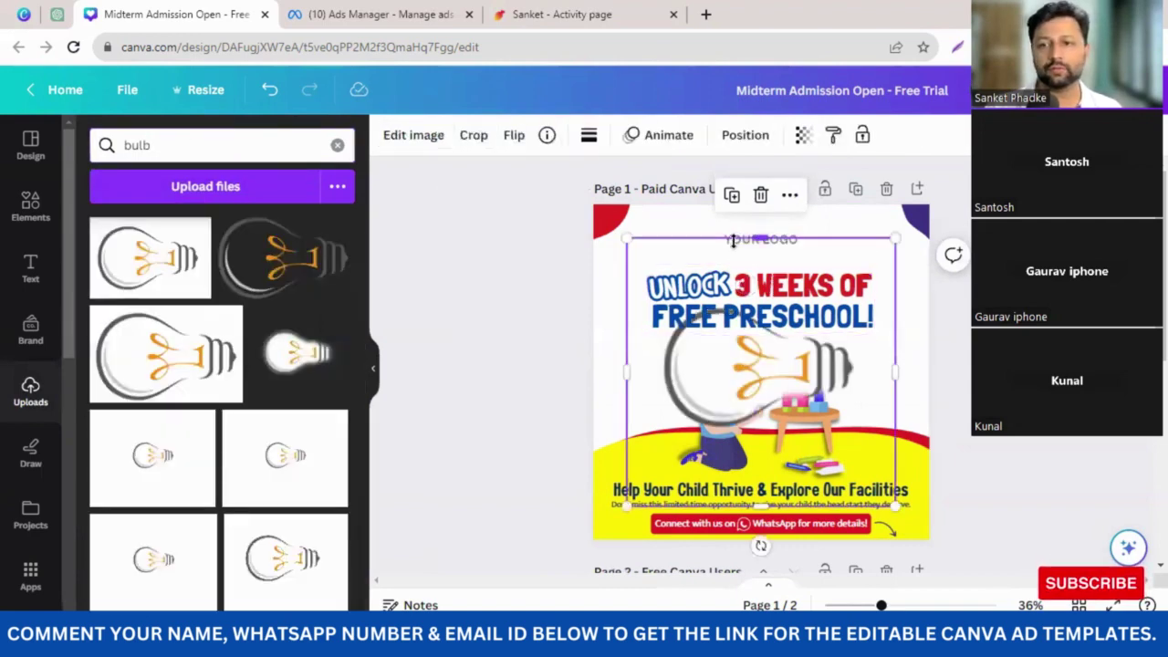
- Shrink the bulb logo and place it over the YOUR LOGO placeholder, centred above the headline
drag(729, 274, 769, 236)
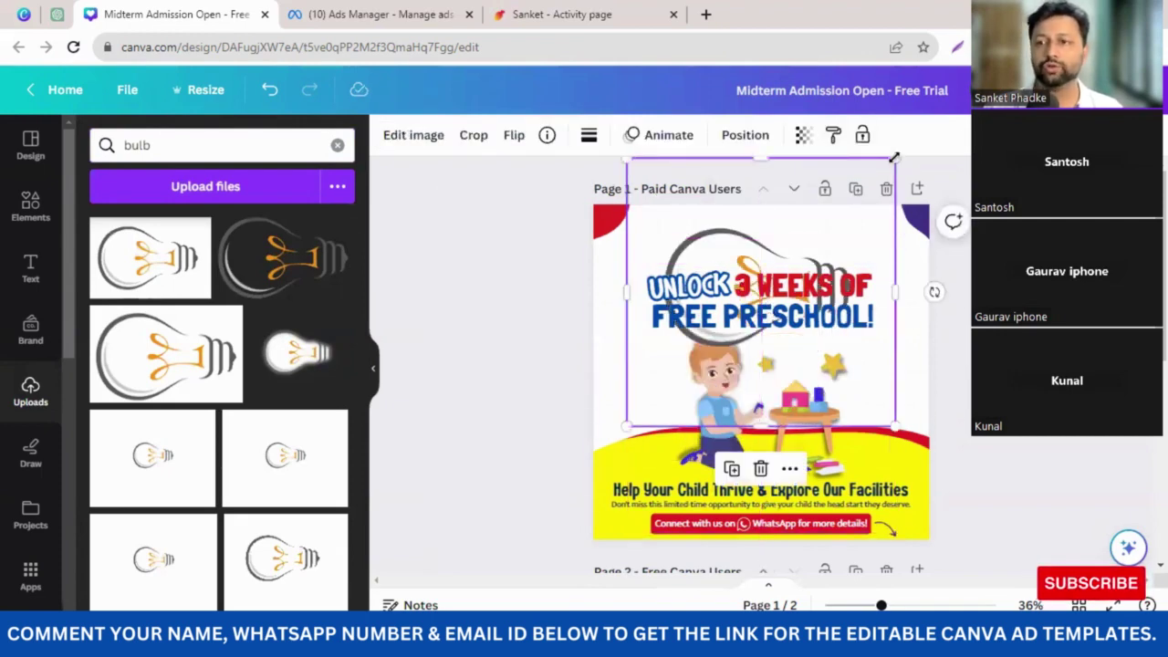
drag(847, 243, 690, 365)
drag(667, 406, 748, 239)
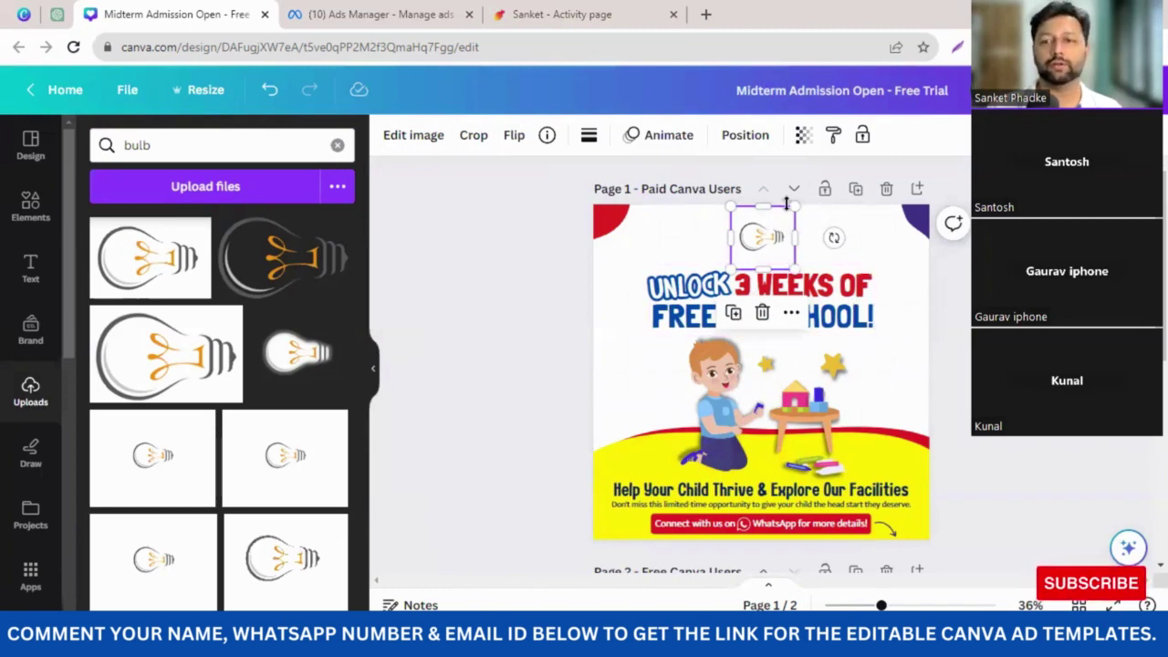
drag(793, 208, 750, 235)
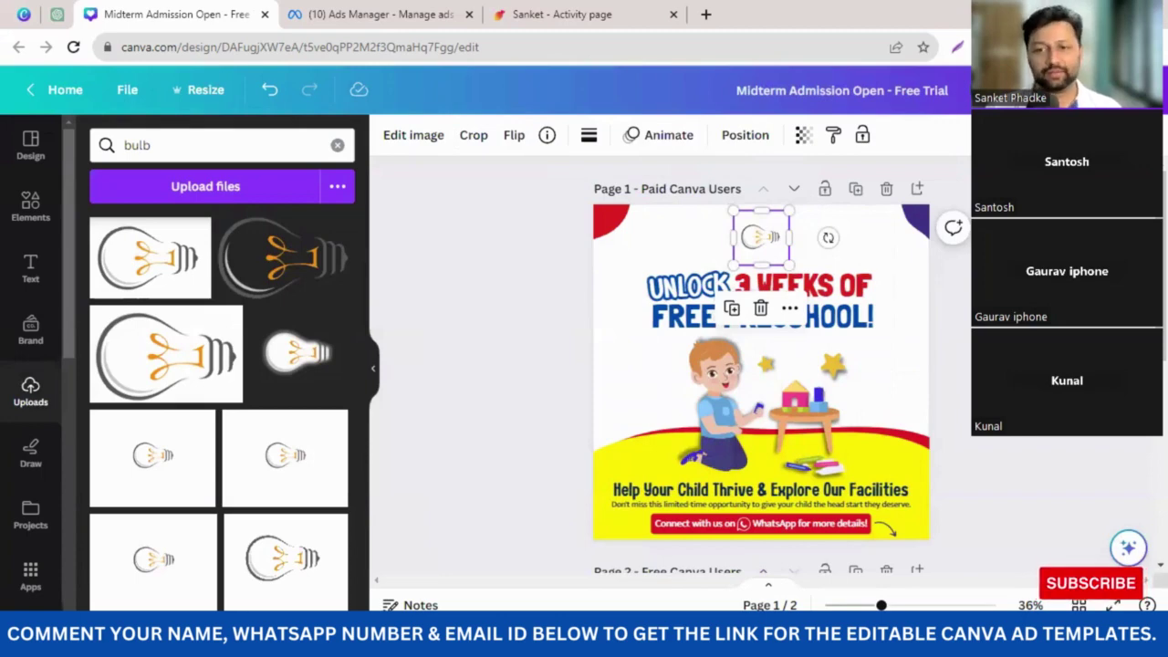
key(Escape)
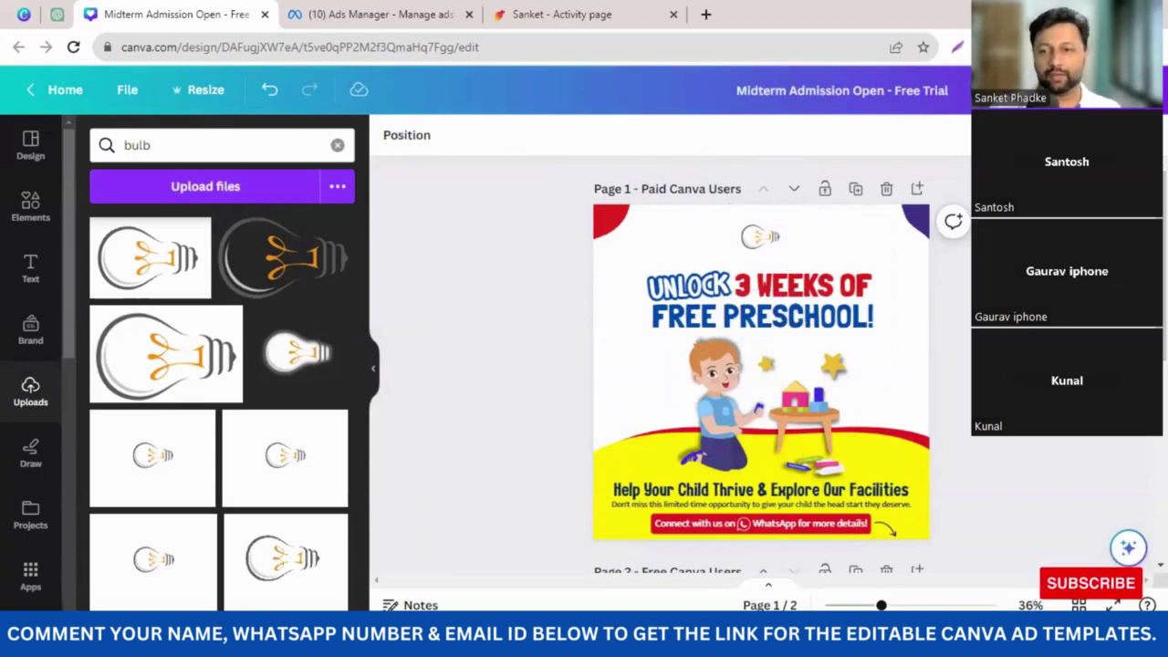
- Enlarge the bulb logo slightly and recentre it above the "UNLOCK 3 WEEKS OF FREE PRESCHOOL!" headline
click(375, 375)
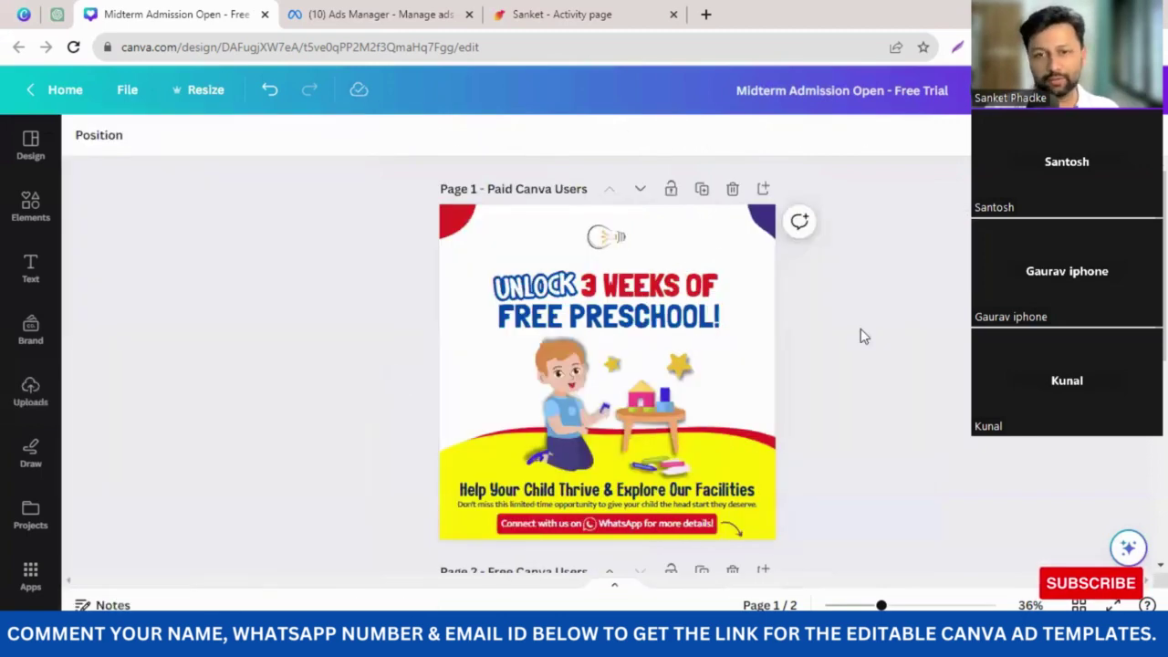
click(591, 246)
drag(635, 265, 646, 276)
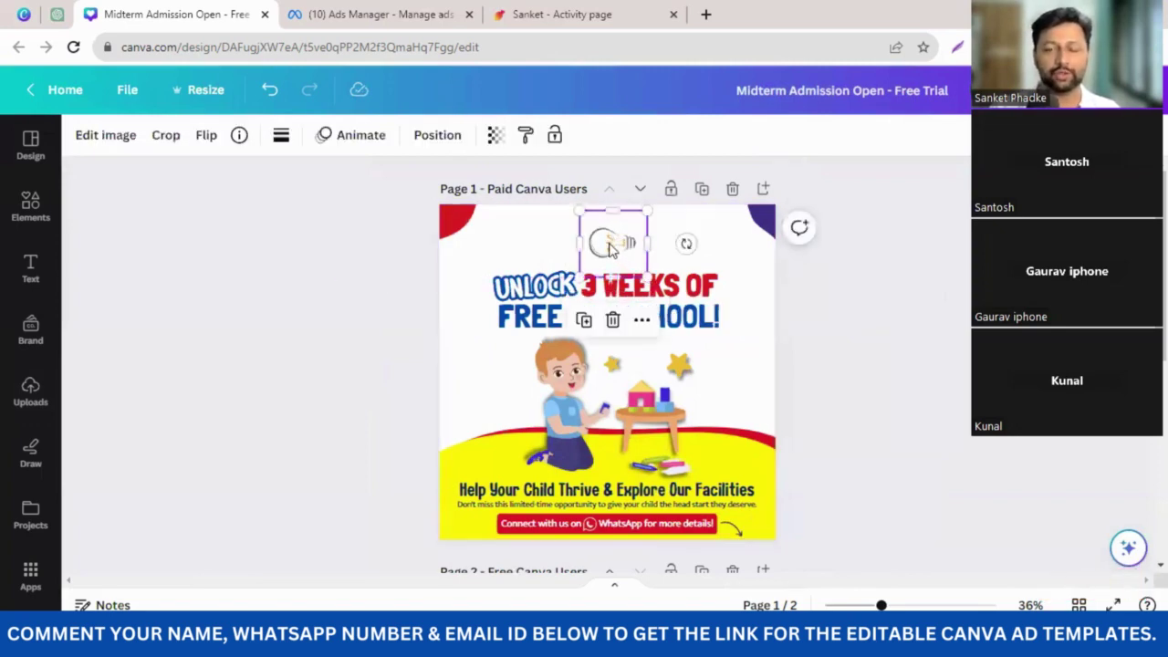
drag(605, 243, 606, 238)
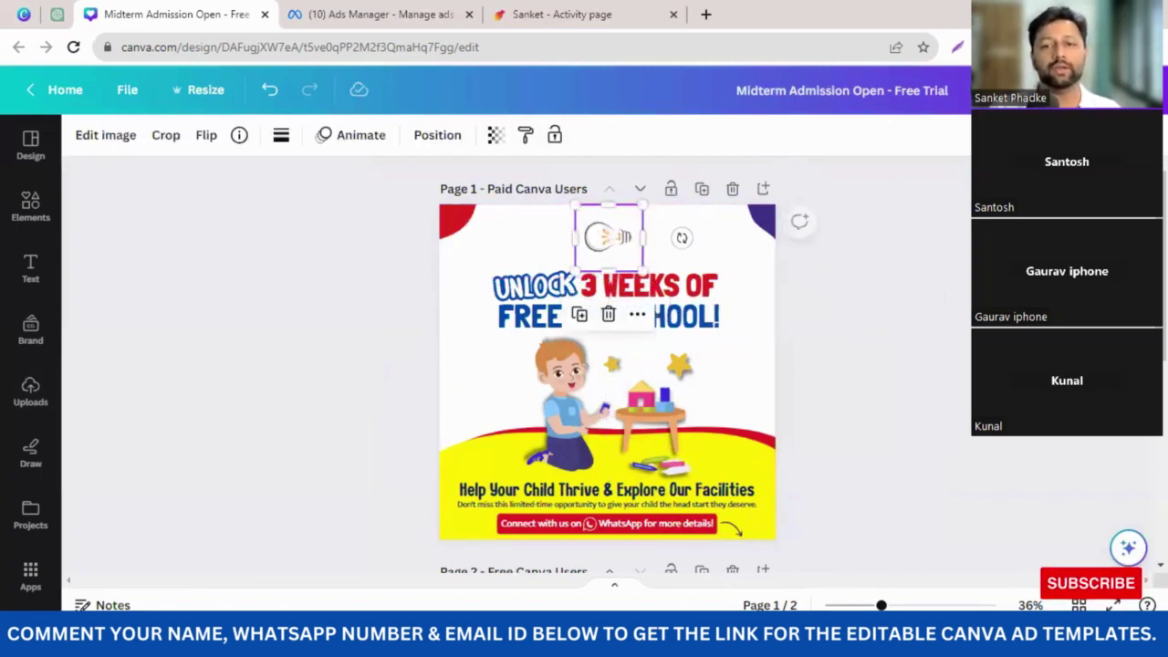
click(737, 311)
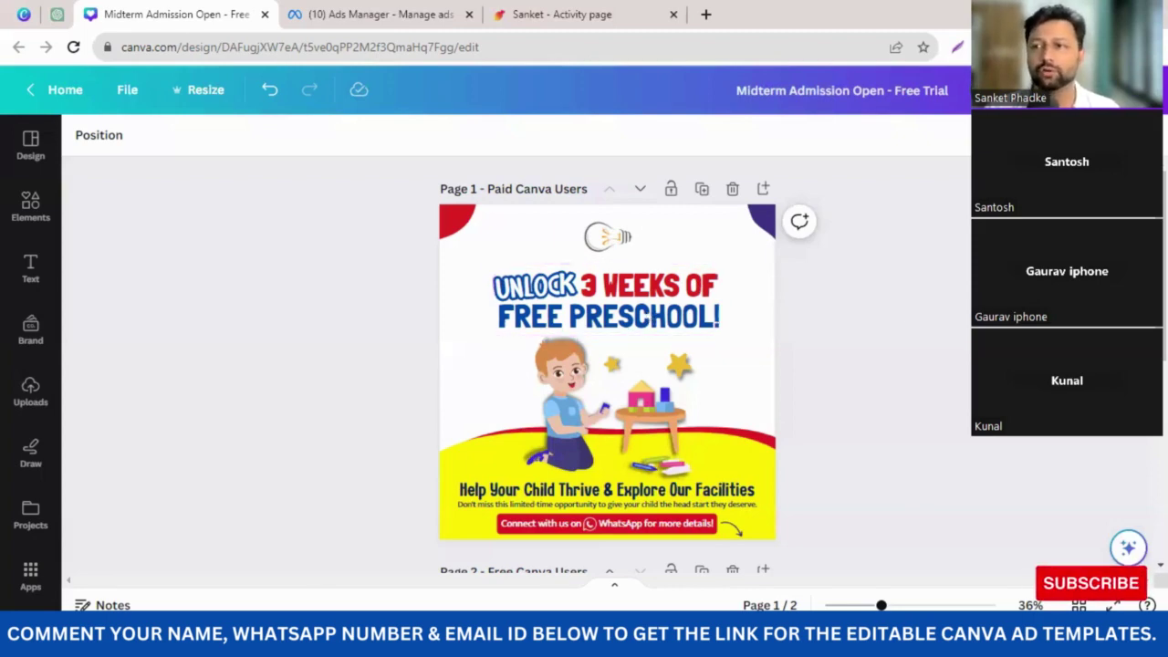
- Download only Page 1 of the design as a PNG at 1,080 × 1,080 px
click(1095, 90)
click(924, 516)
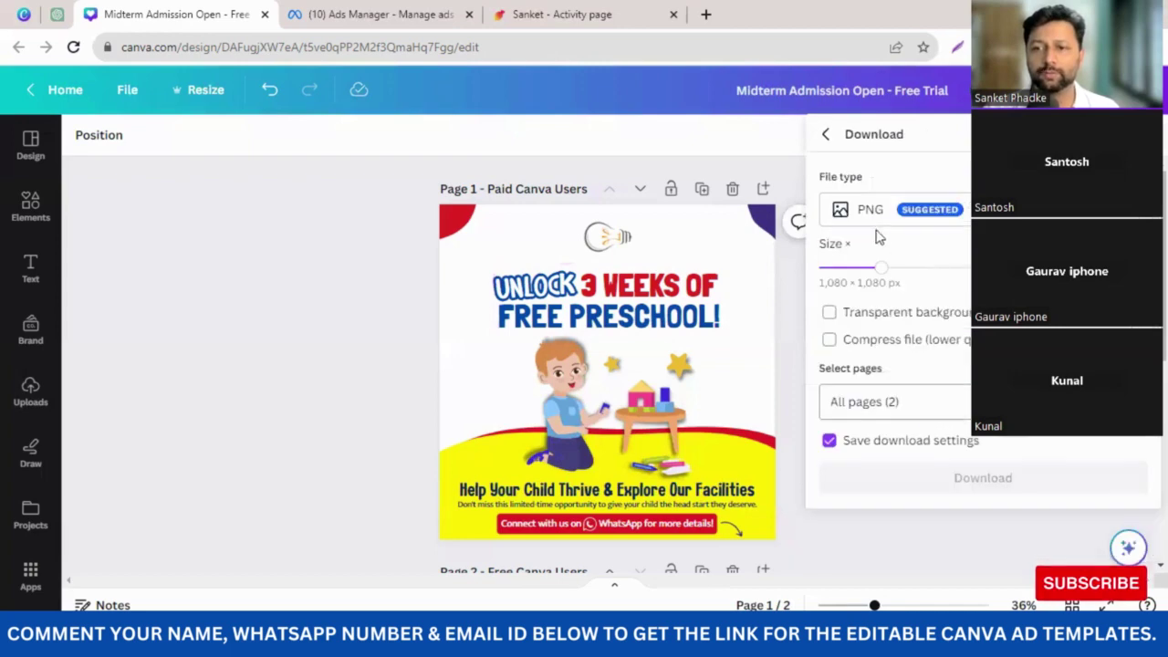
click(884, 399)
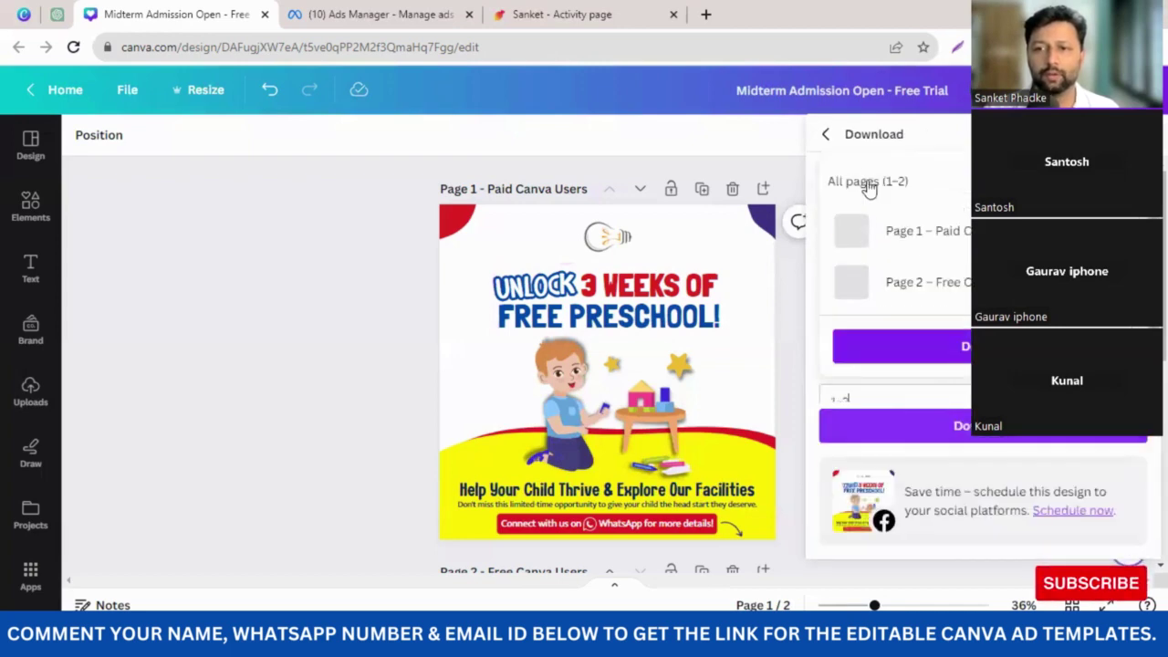
click(909, 285)
click(912, 346)
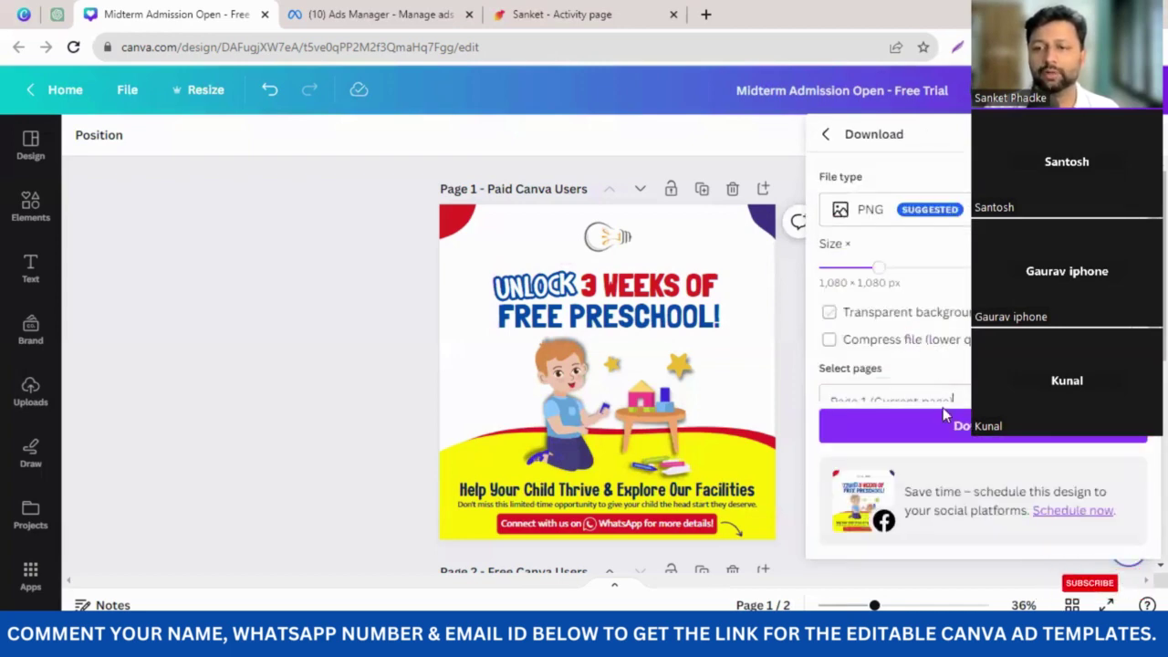
click(943, 418)
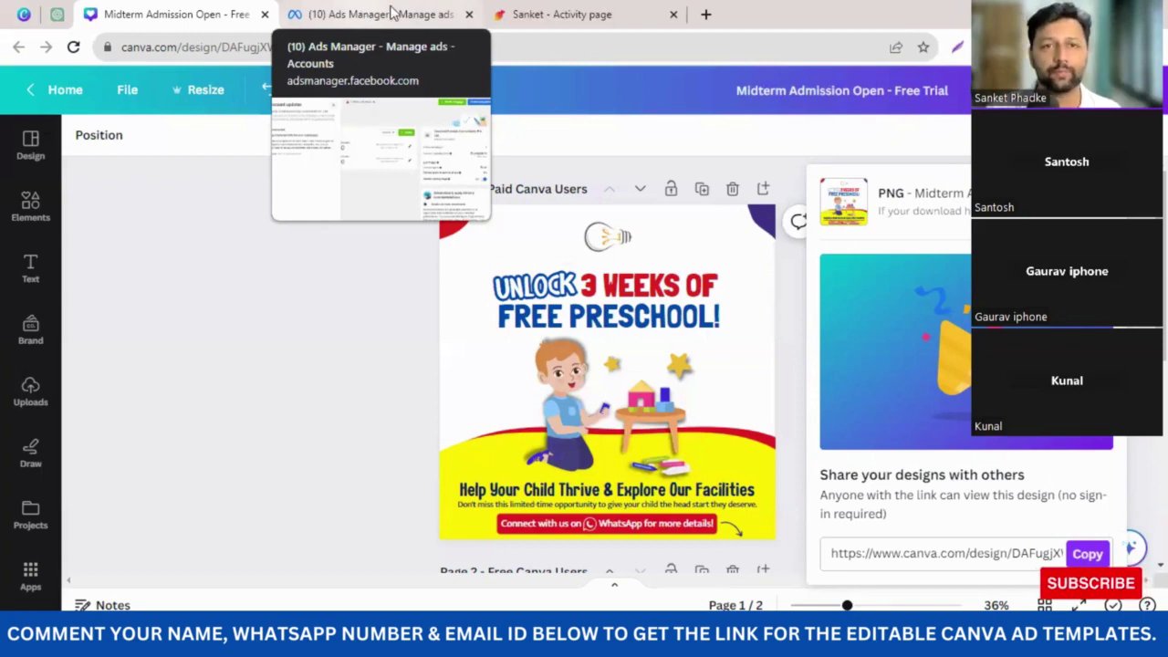
- Search Google for "facebook ad manager" in a new tab, view Meta's Ads Manager page, and close that tab
click(705, 16)
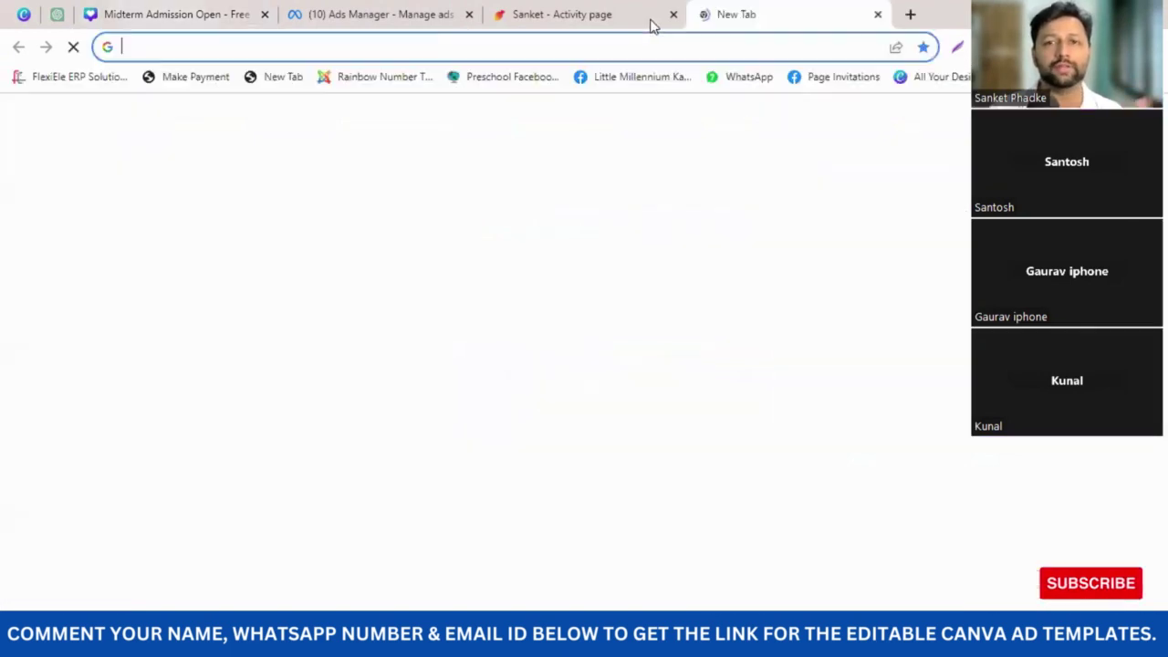
click(431, 41)
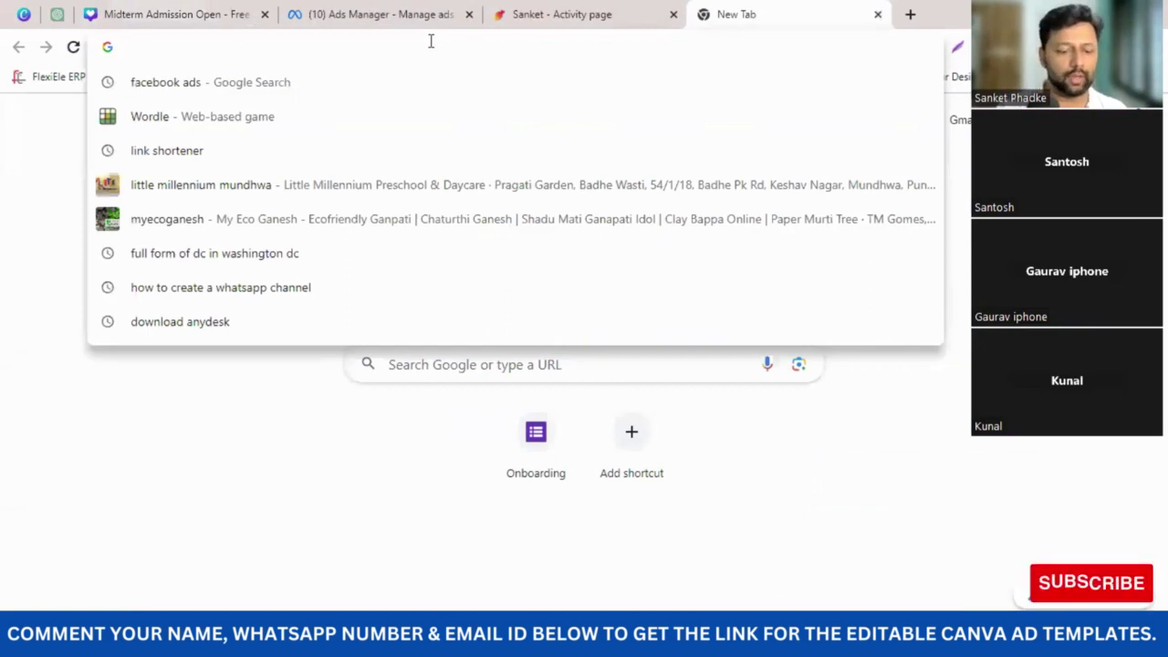
text(facebook ad )
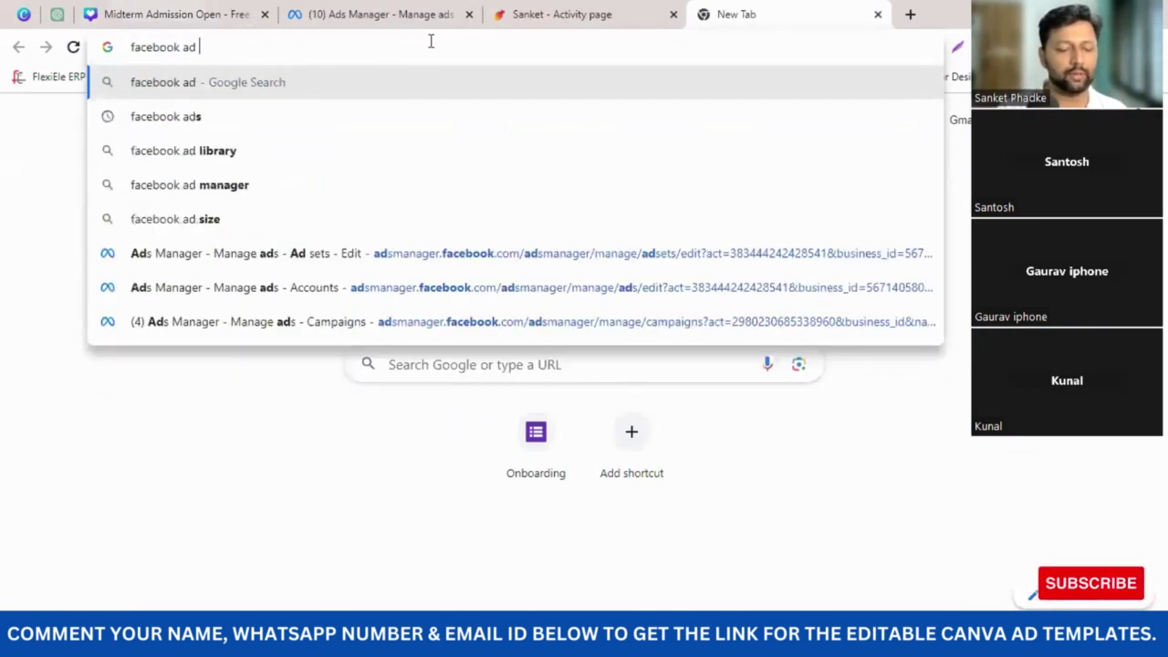
text(manager)
key(Return)
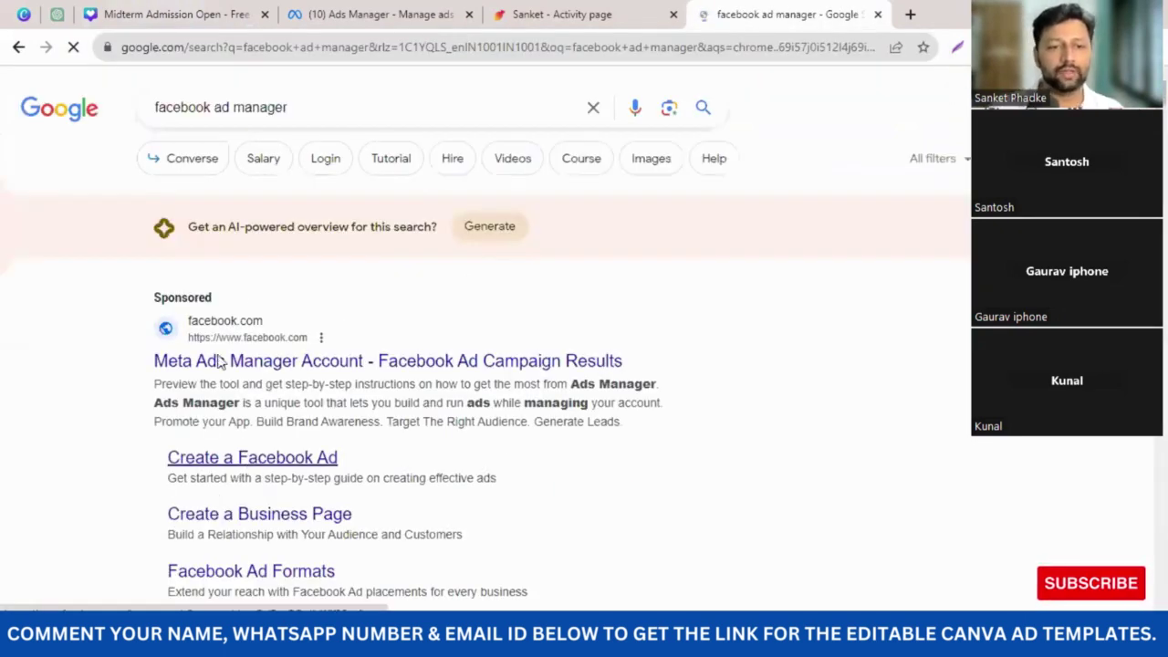
scroll(239, 278, down, 1)
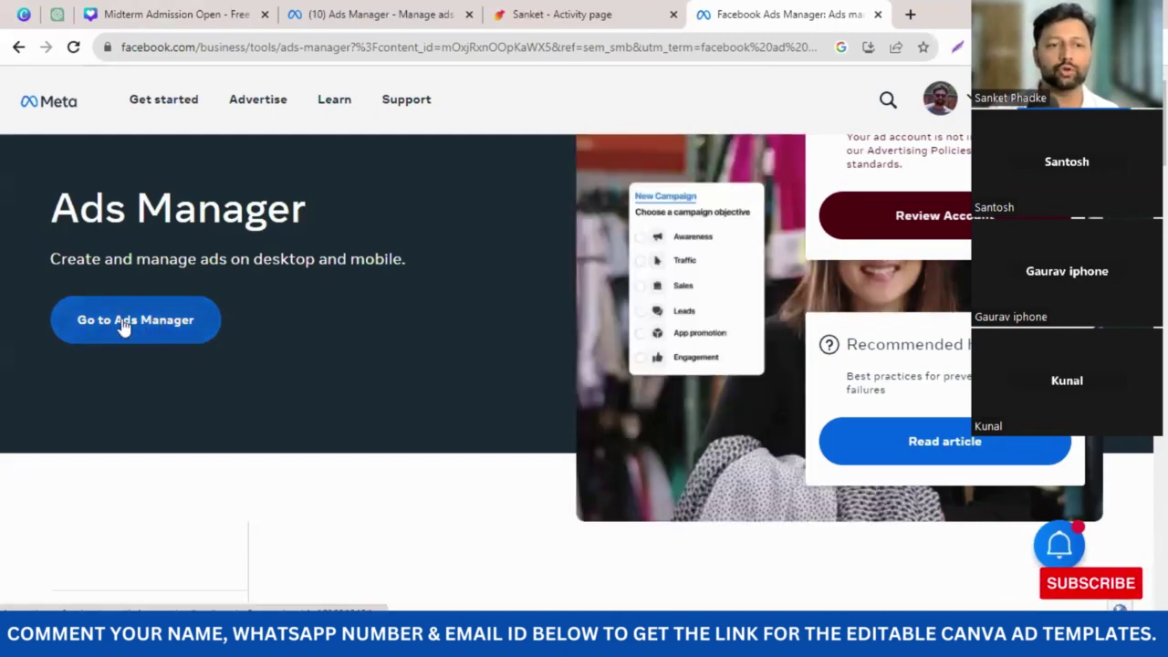
click(135, 319)
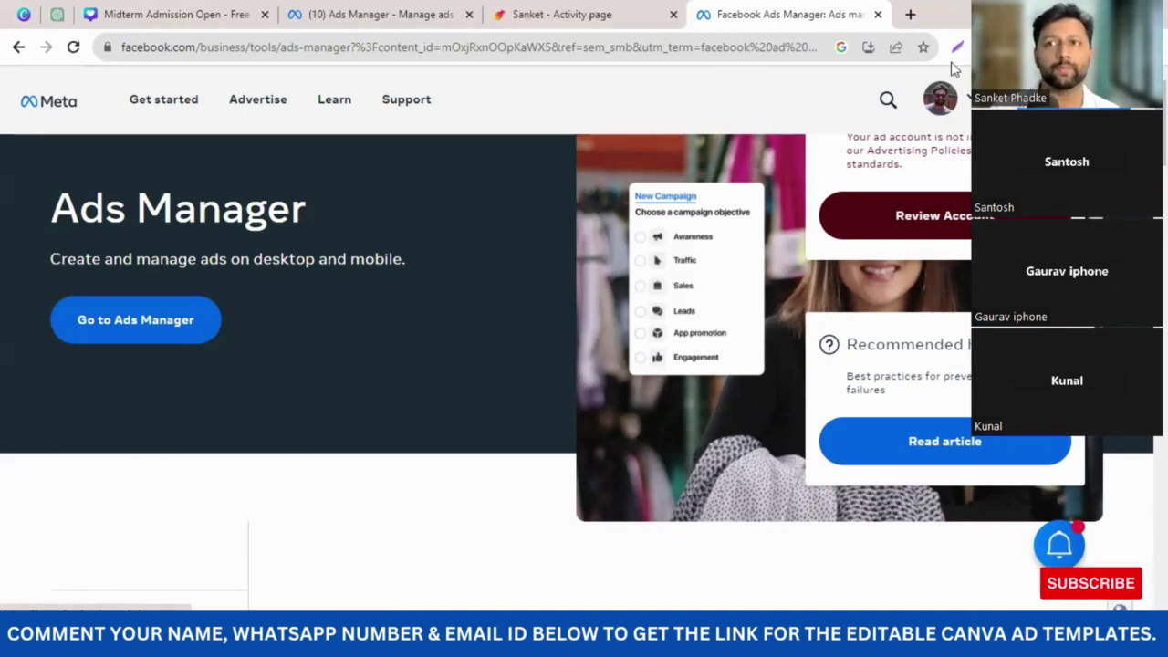
click(877, 15)
- Switch to the already open Meta Ads Manager and open its campaigns list
click(368, 16)
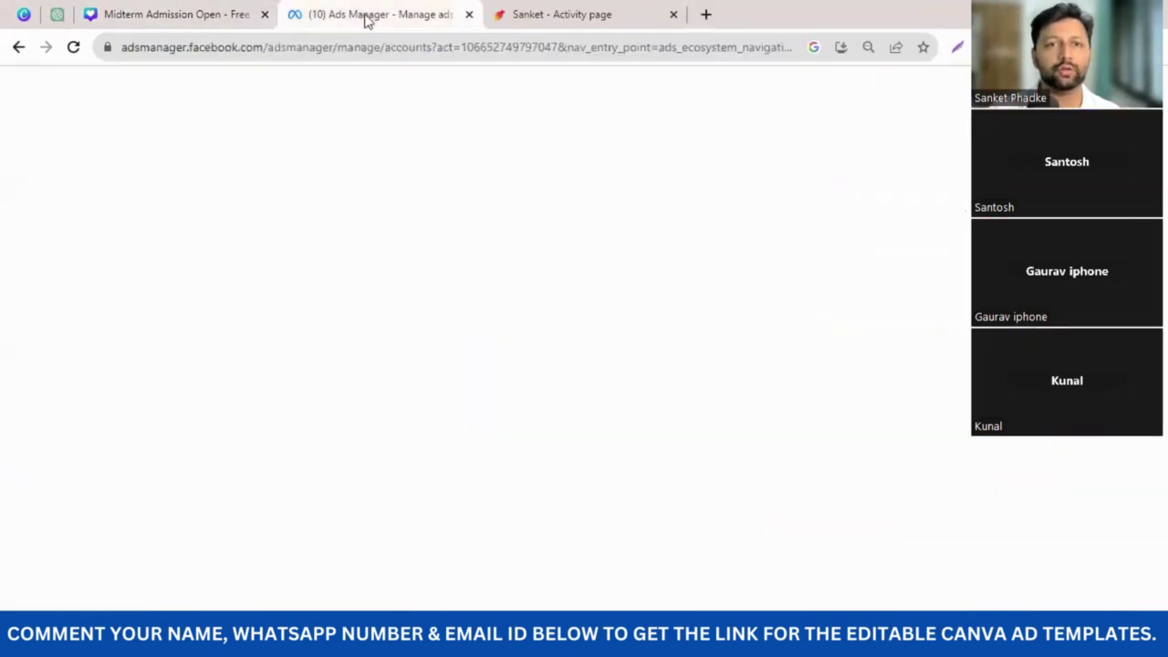
mouse_move(95, 235)
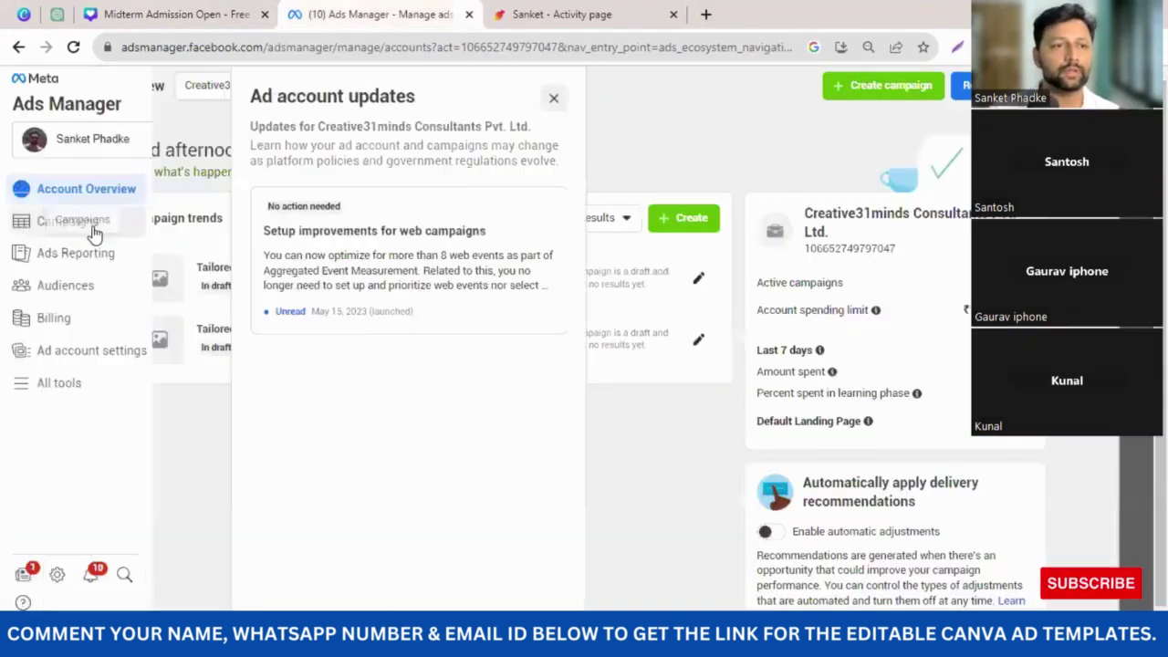
click(41, 226)
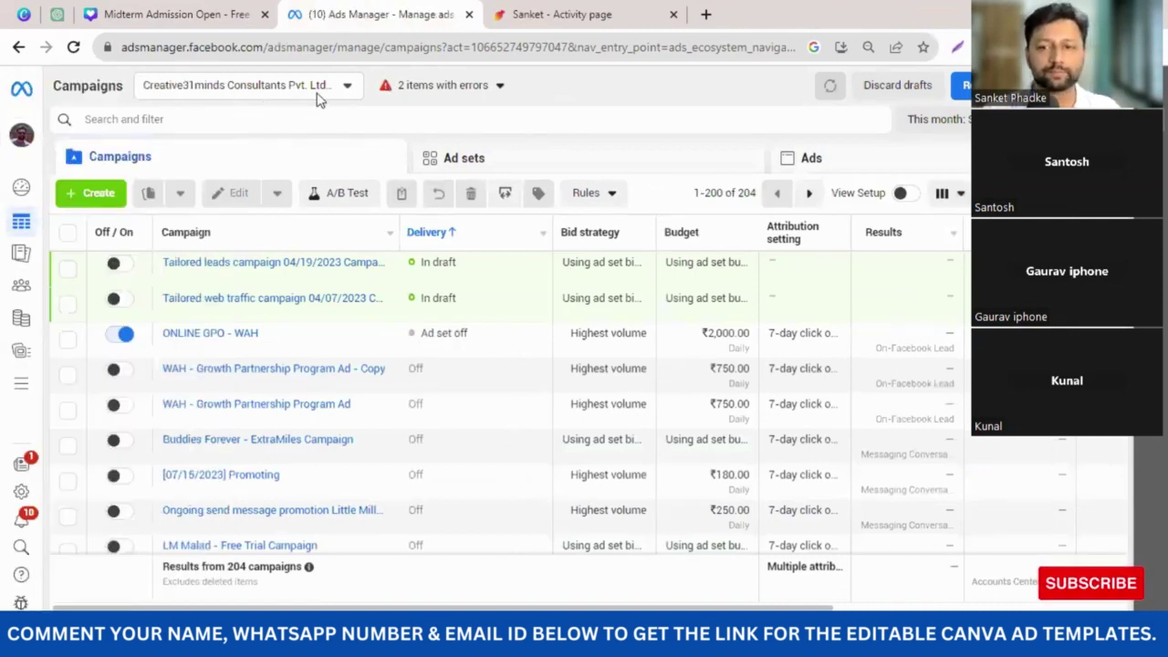
- Browse the list of available ad accounts and close it without choosing another account
click(347, 86)
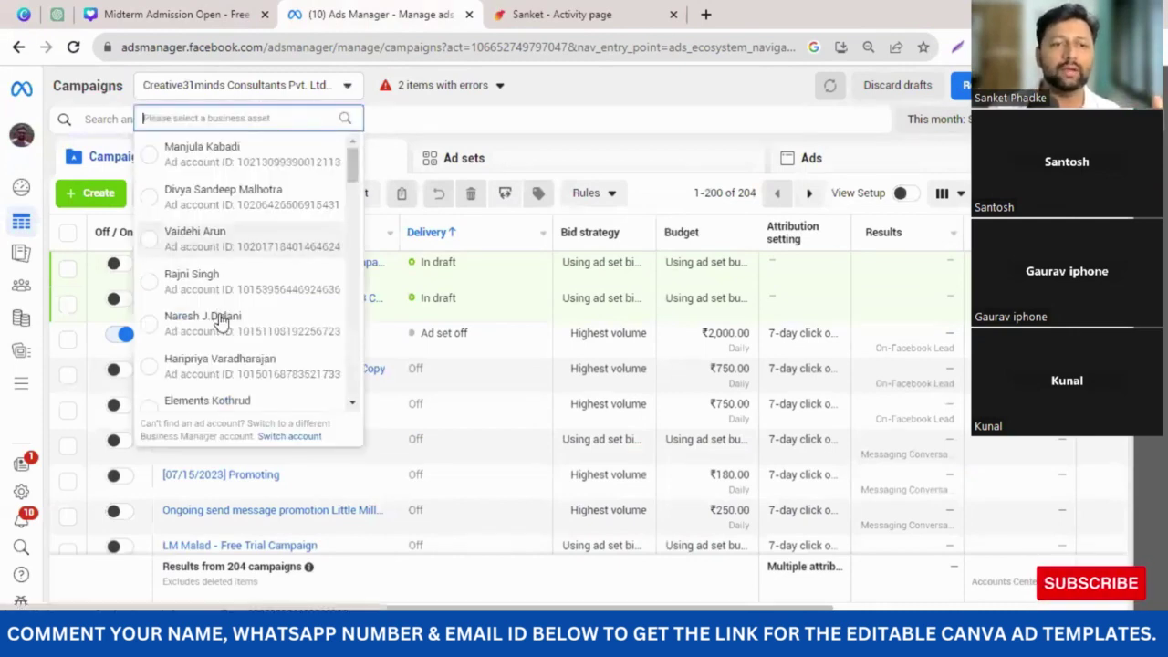
scroll(218, 323, down, 1)
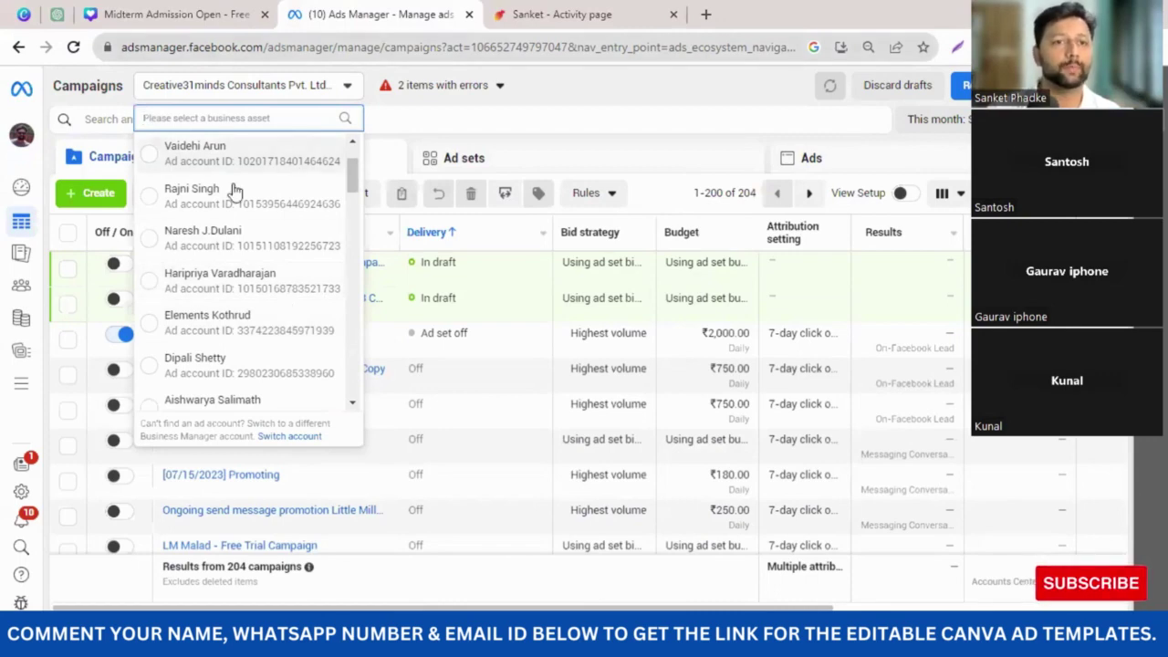
click(349, 86)
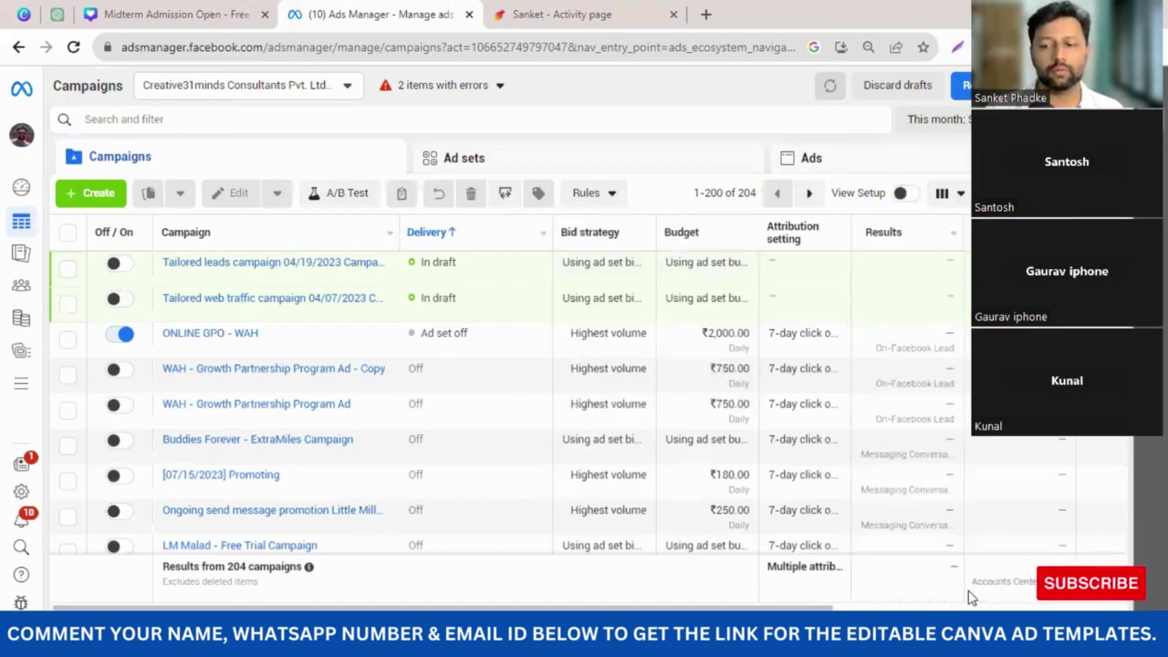
drag(956, 598, 971, 597)
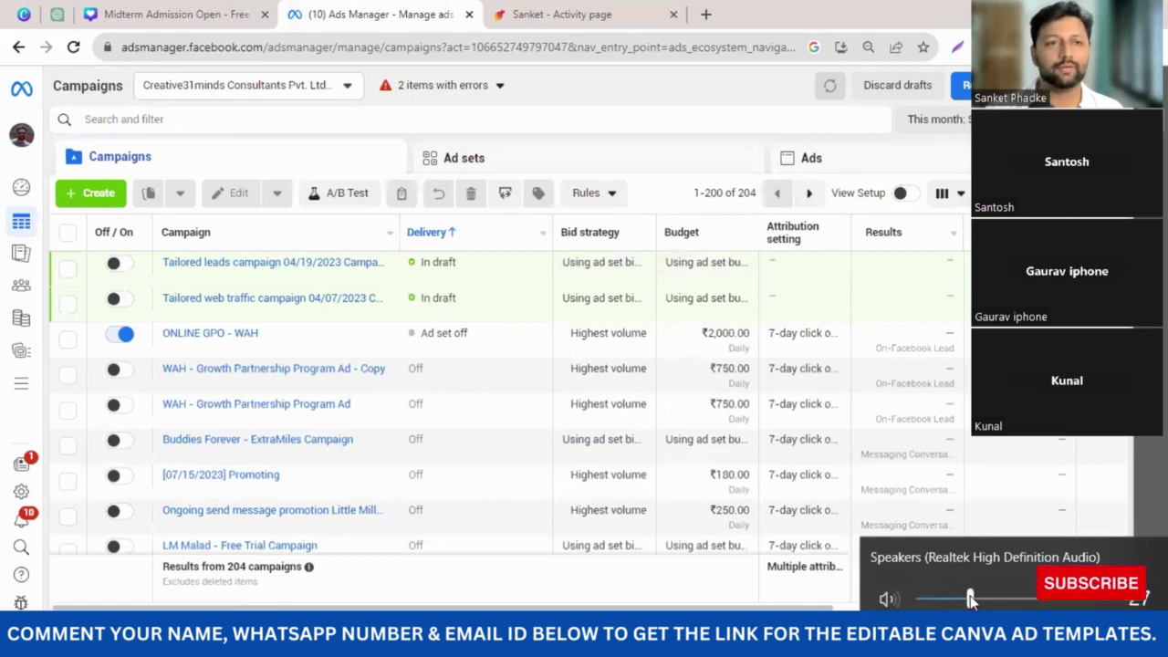
click(737, 23)
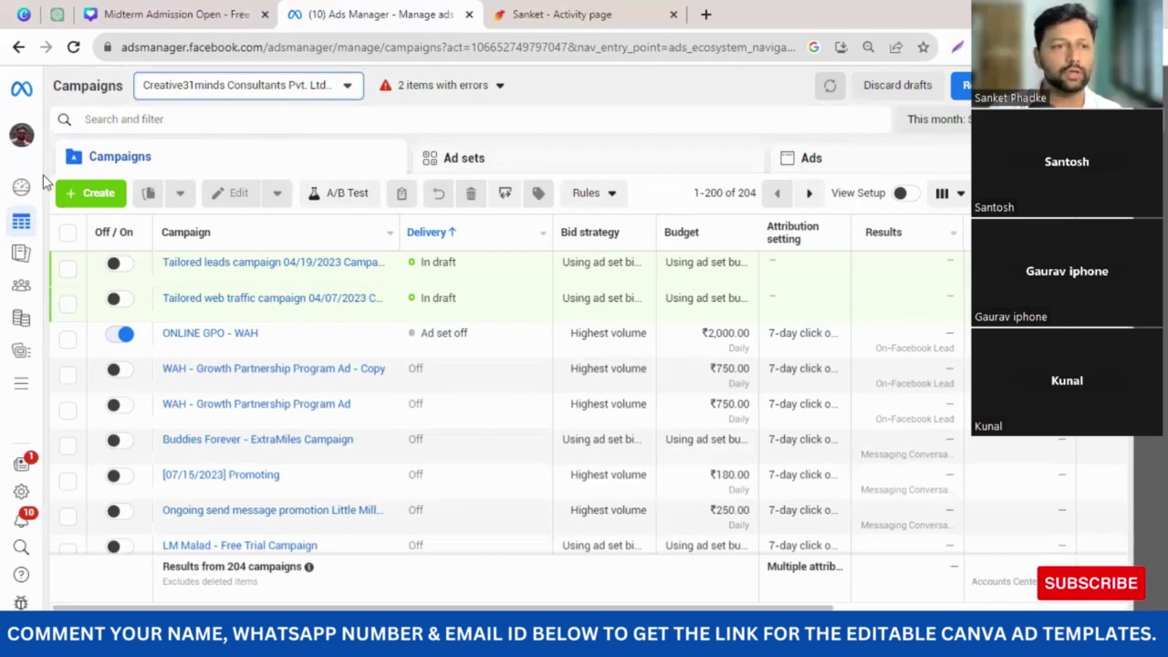
- Open the ad account's billing page and examine the prepaid balance under payment activity
mouse_move(32, 210)
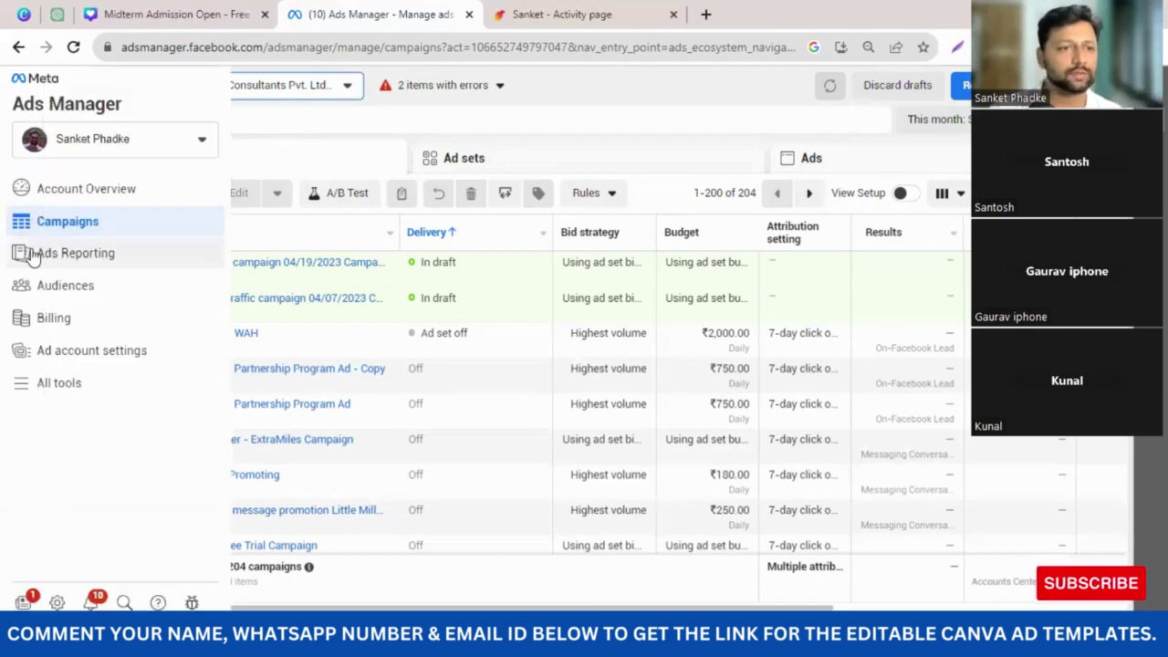
click(54, 321)
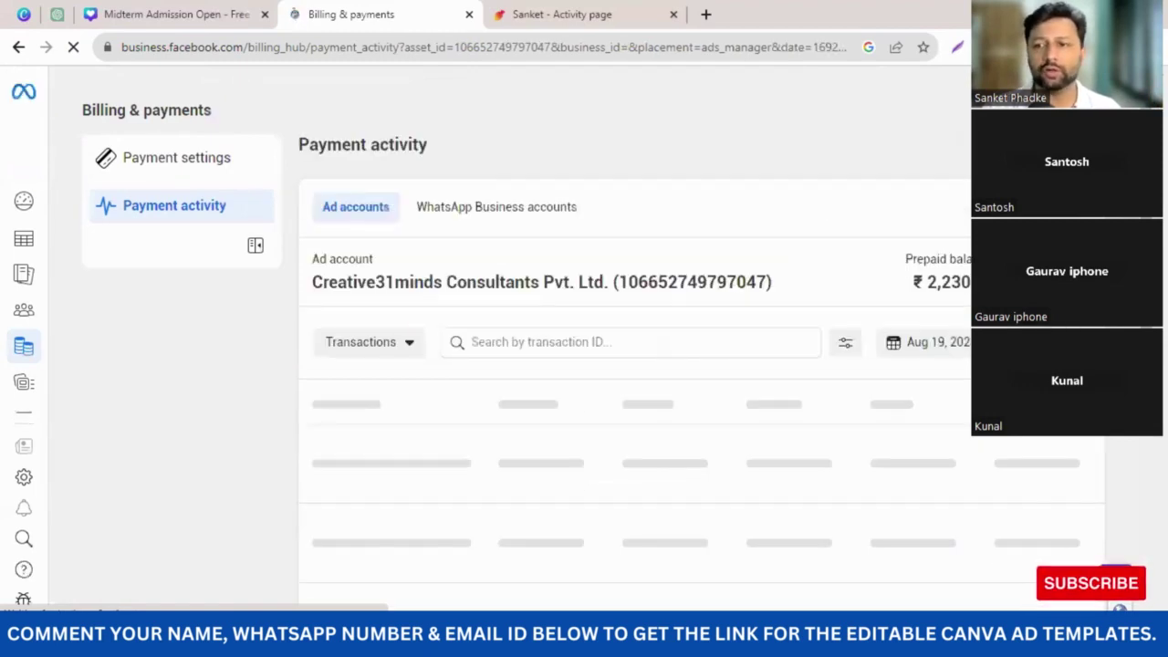
double_click(948, 292)
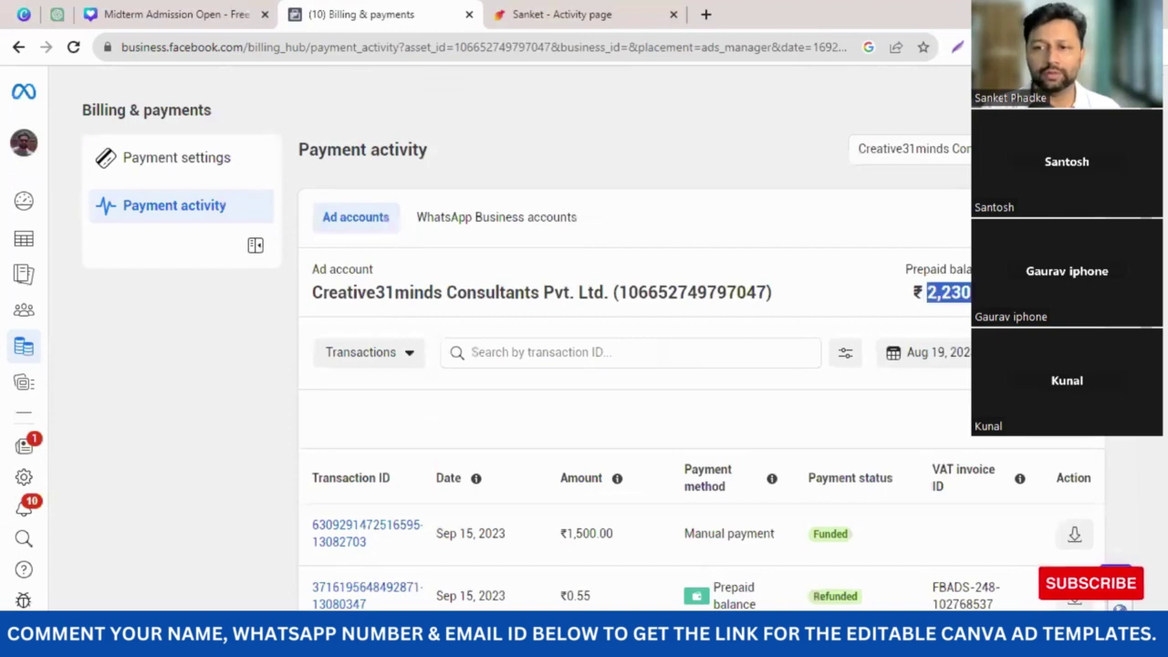
- Open the Add funds form for the ad account, enter an amount of ₹3500, review the payment methods, and close it without paying
click(939, 292)
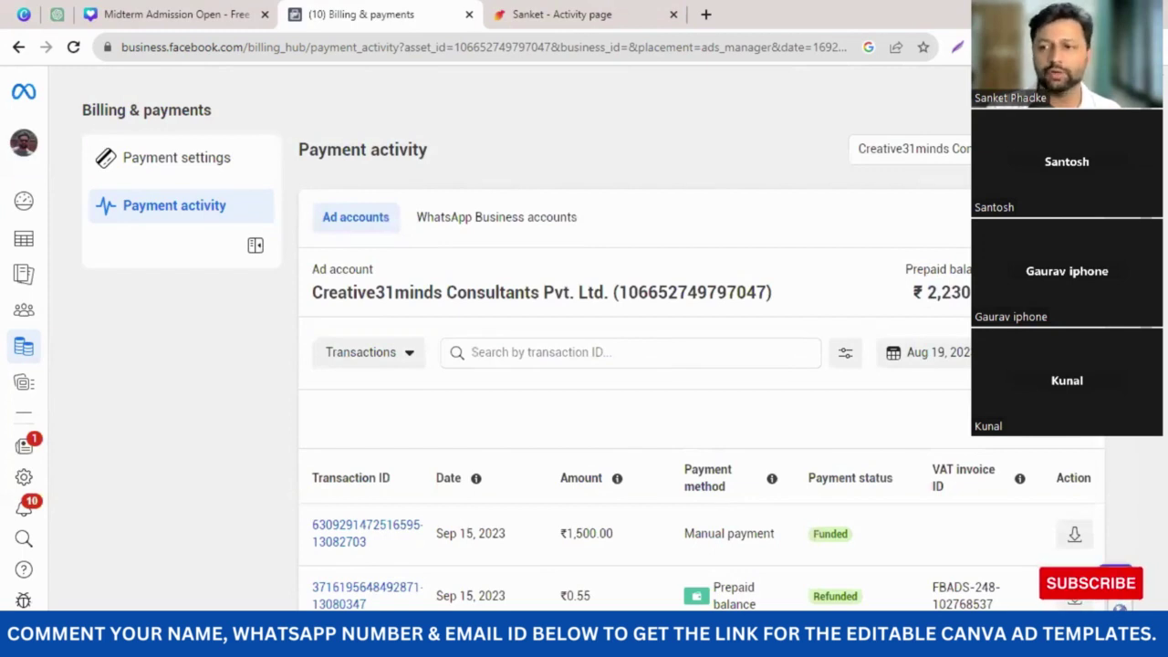
click(767, 297)
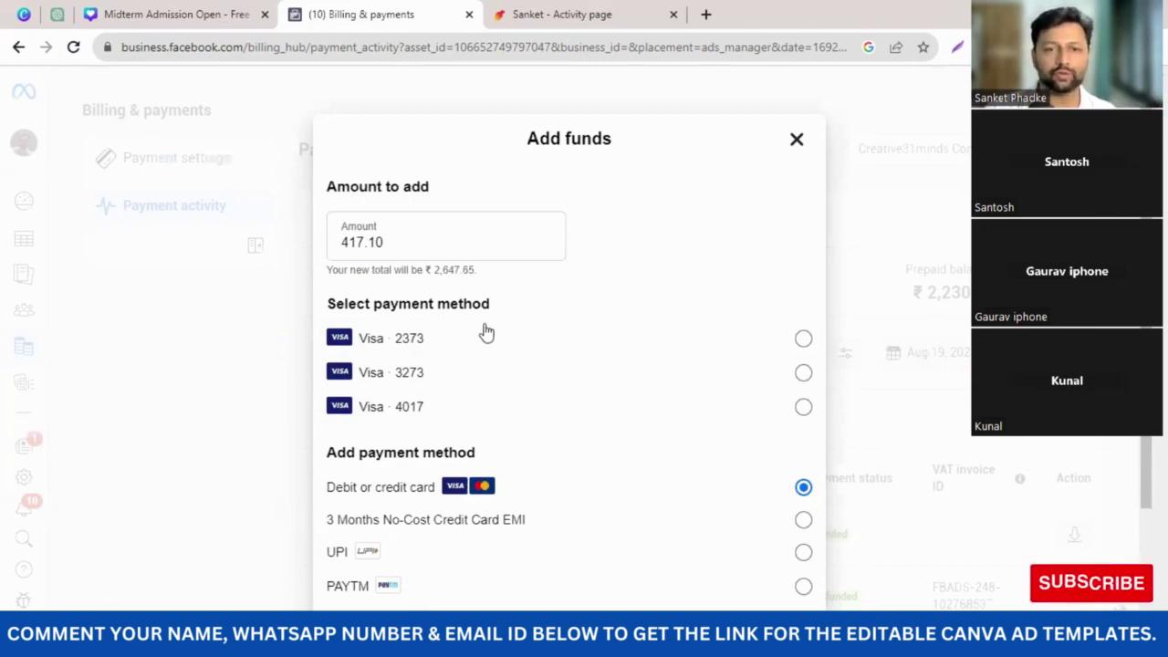
scroll(539, 407, down, 2)
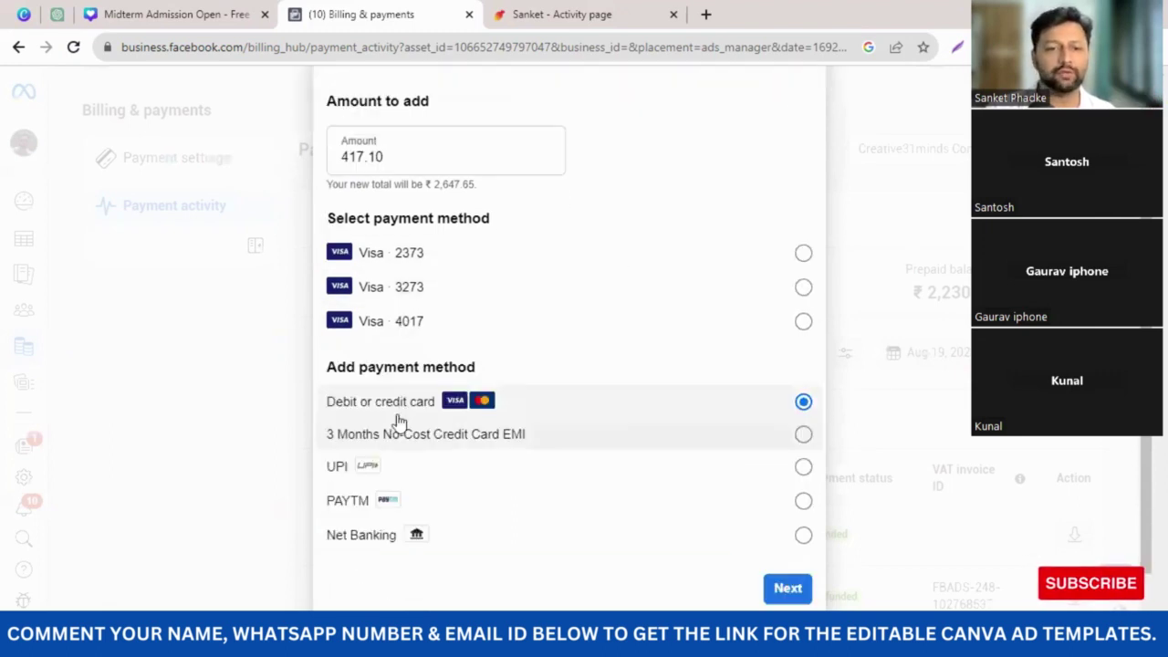
scroll(392, 392, up, 2)
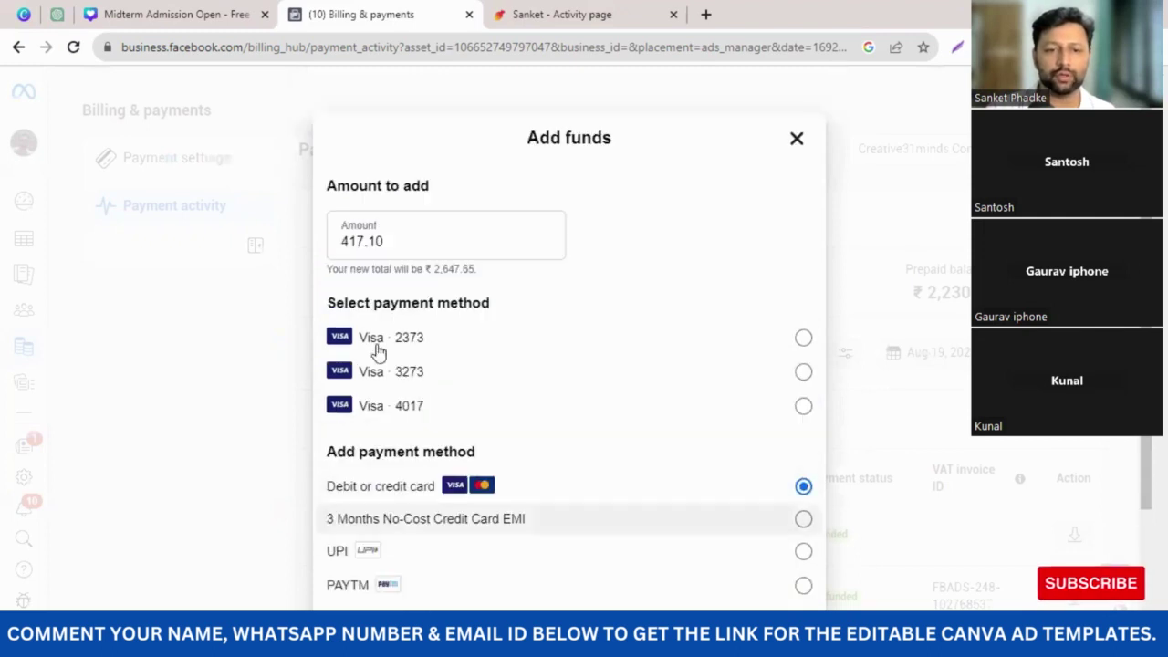
double_click(351, 240)
text(3)
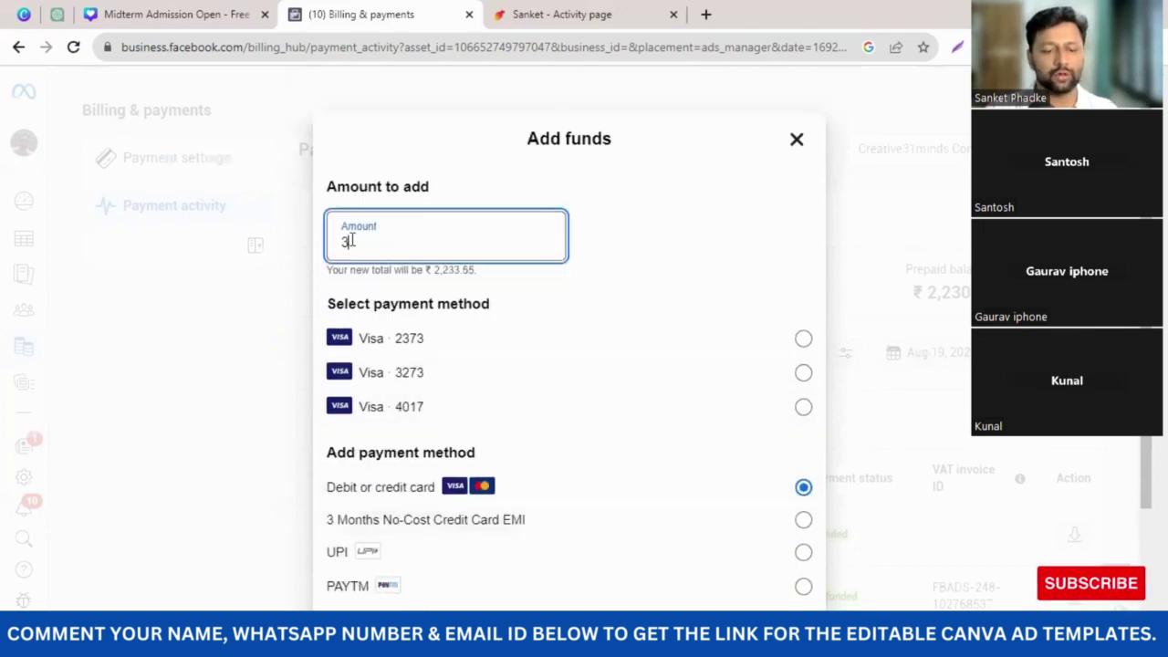
text(500)
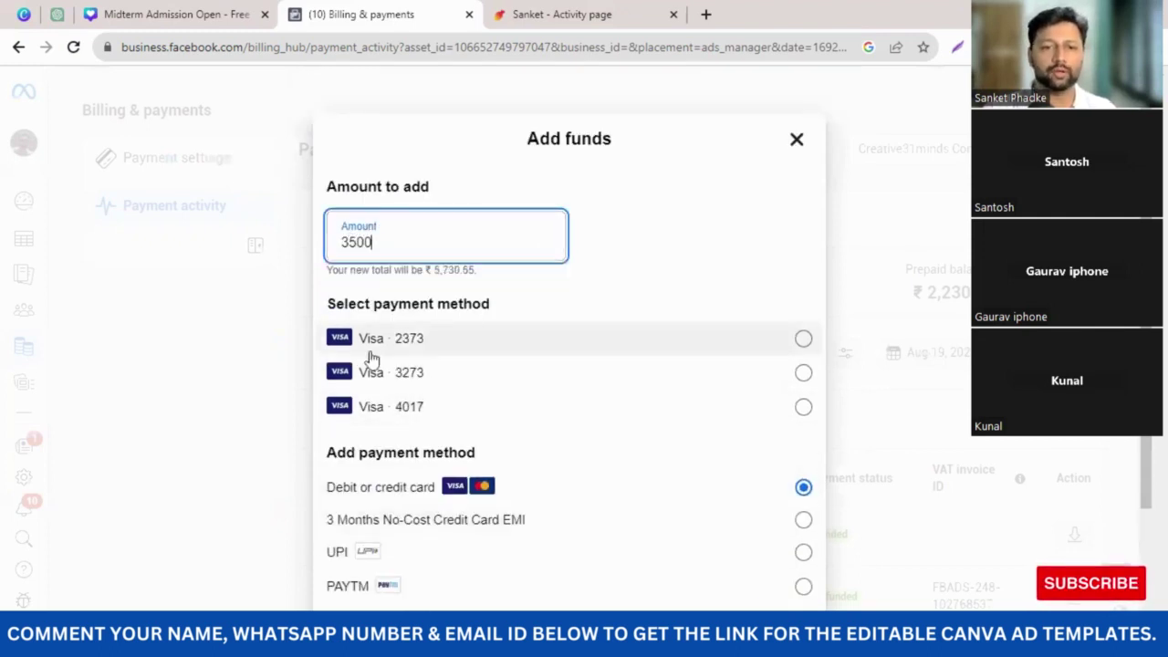
scroll(393, 475, down, 2)
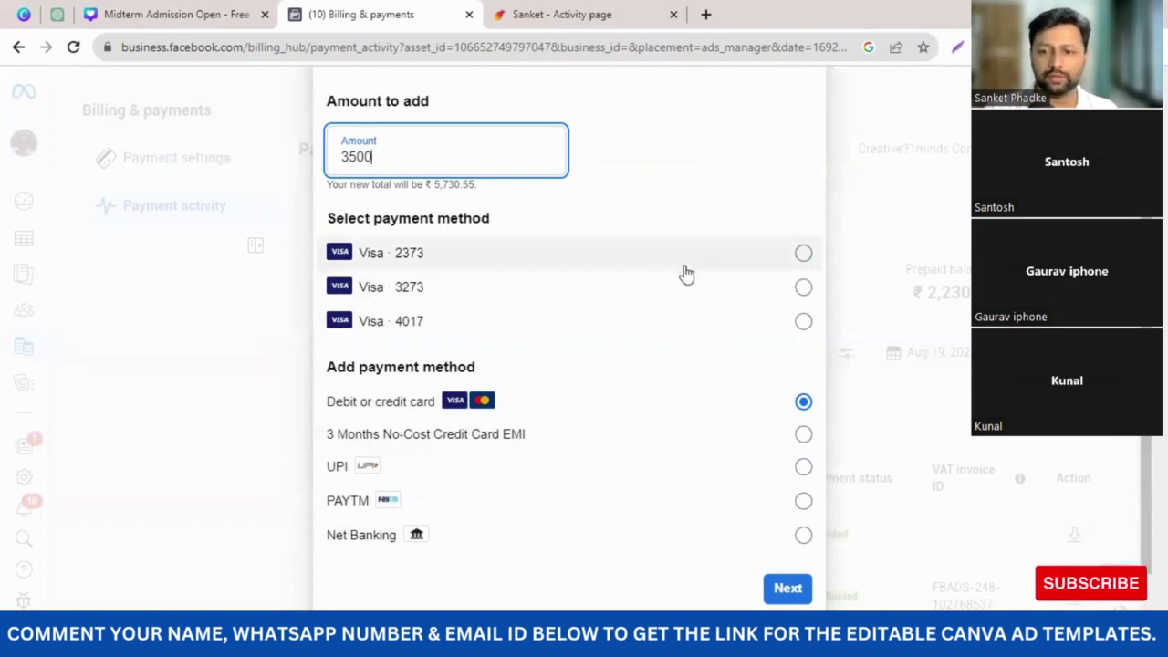
scroll(780, 492, up, 2)
click(794, 144)
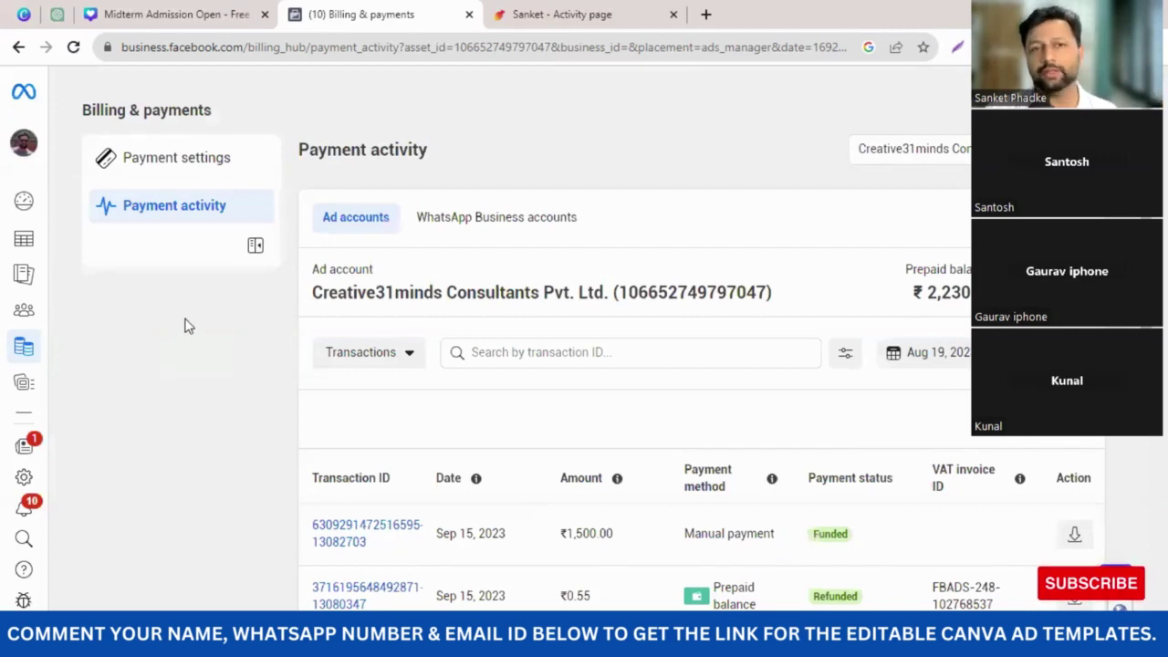
- Return to the campaigns list and create a new campaign with the Engagement objective
mouse_move(21, 246)
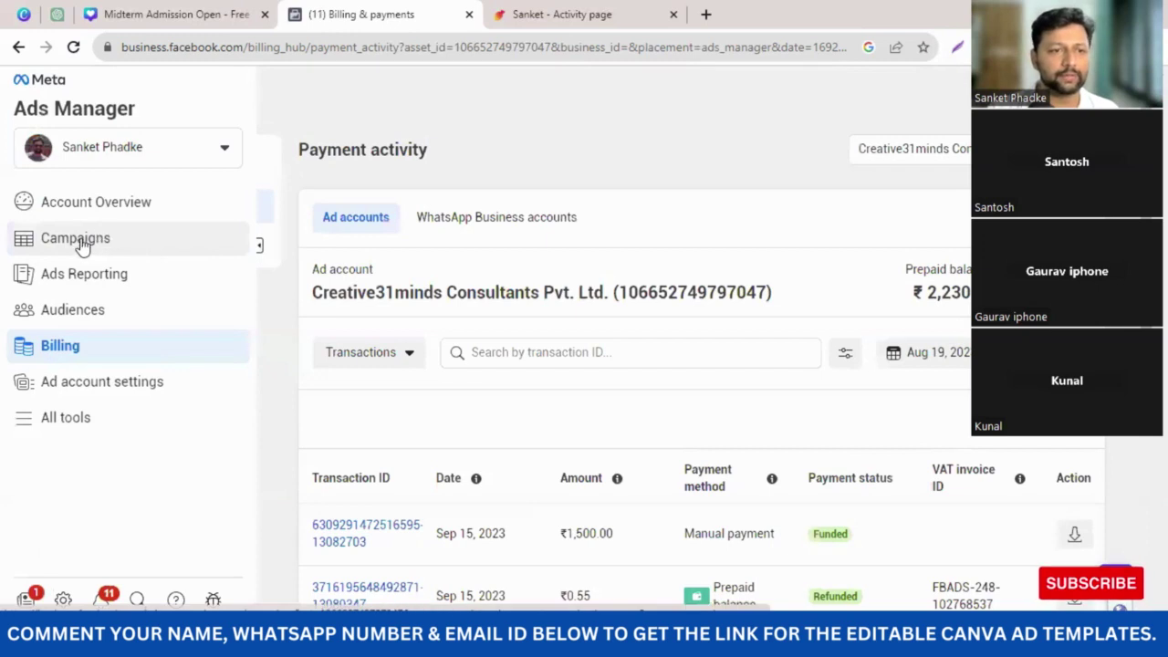
click(80, 245)
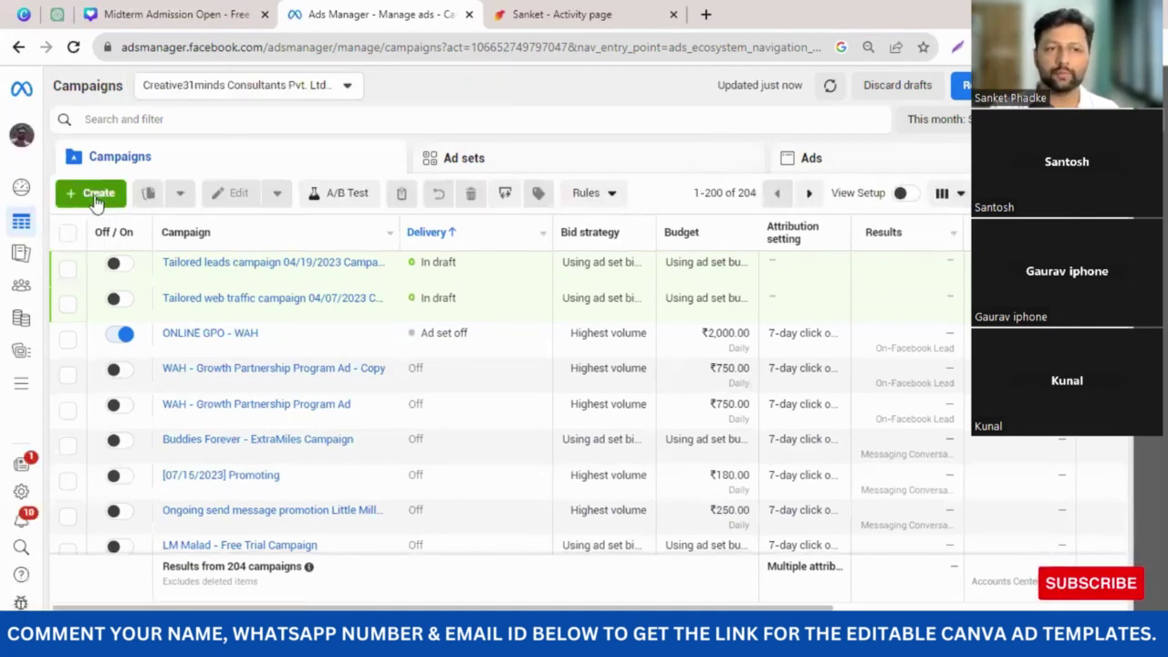
click(96, 195)
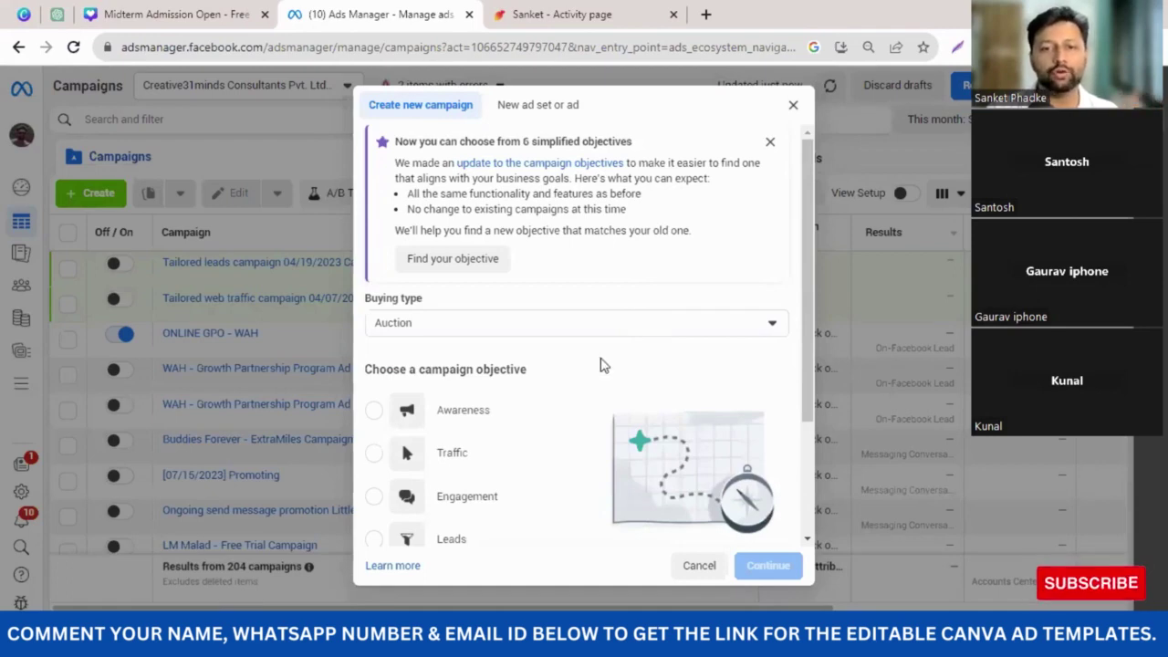
scroll(547, 392, down, 2)
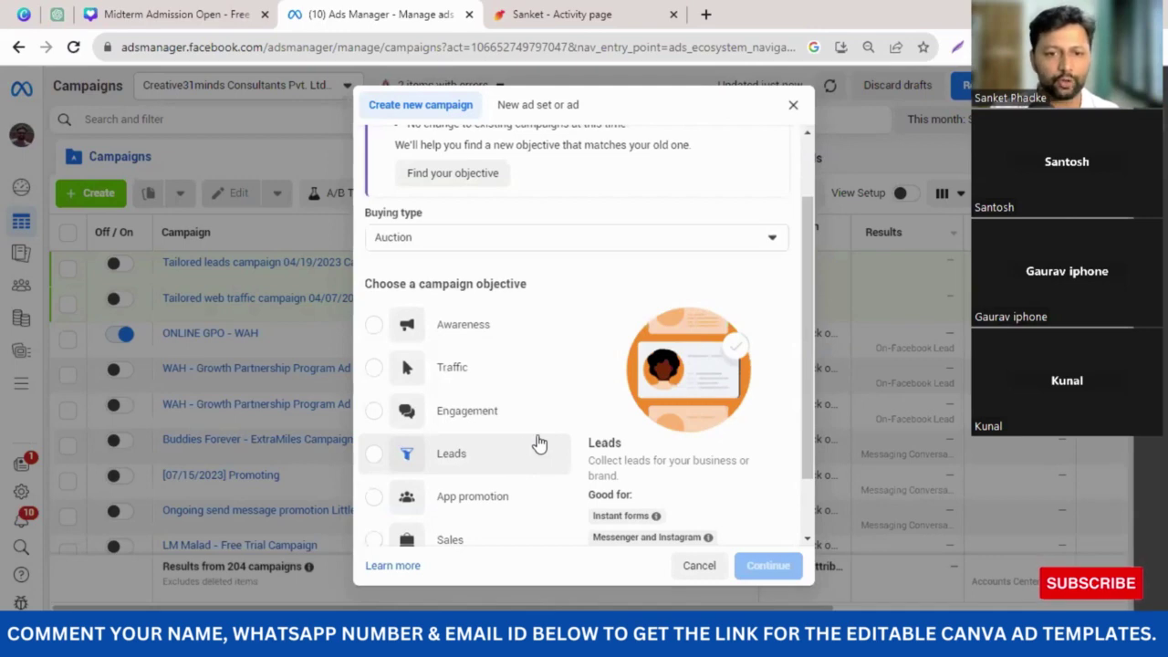
scroll(793, 388, down, 1)
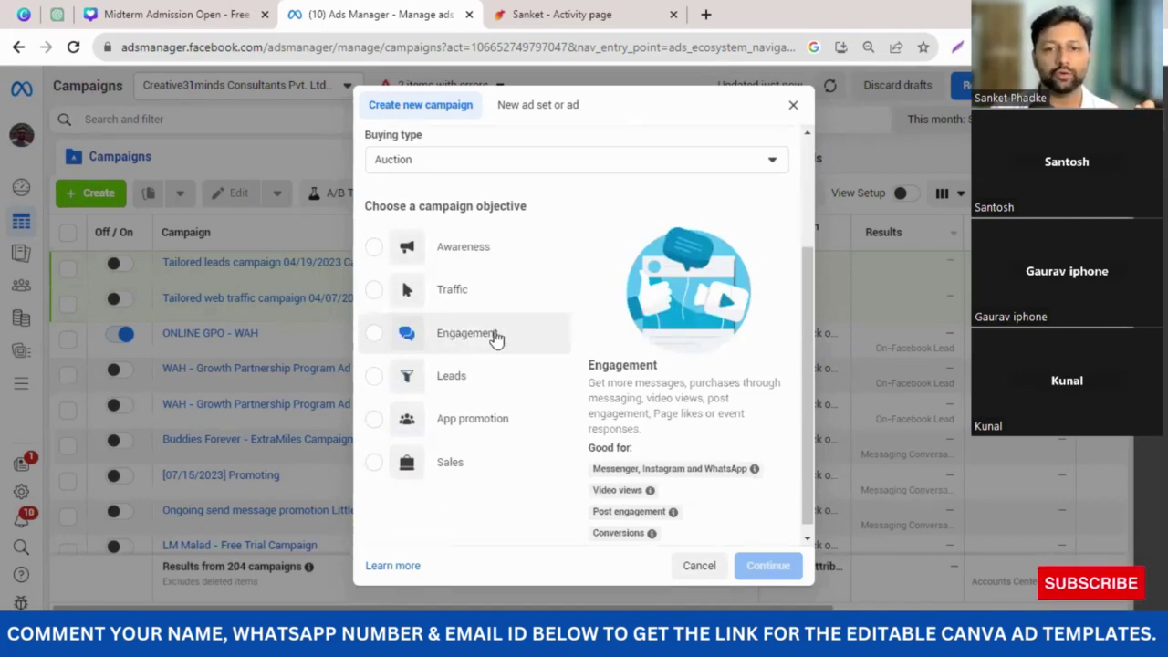
click(453, 337)
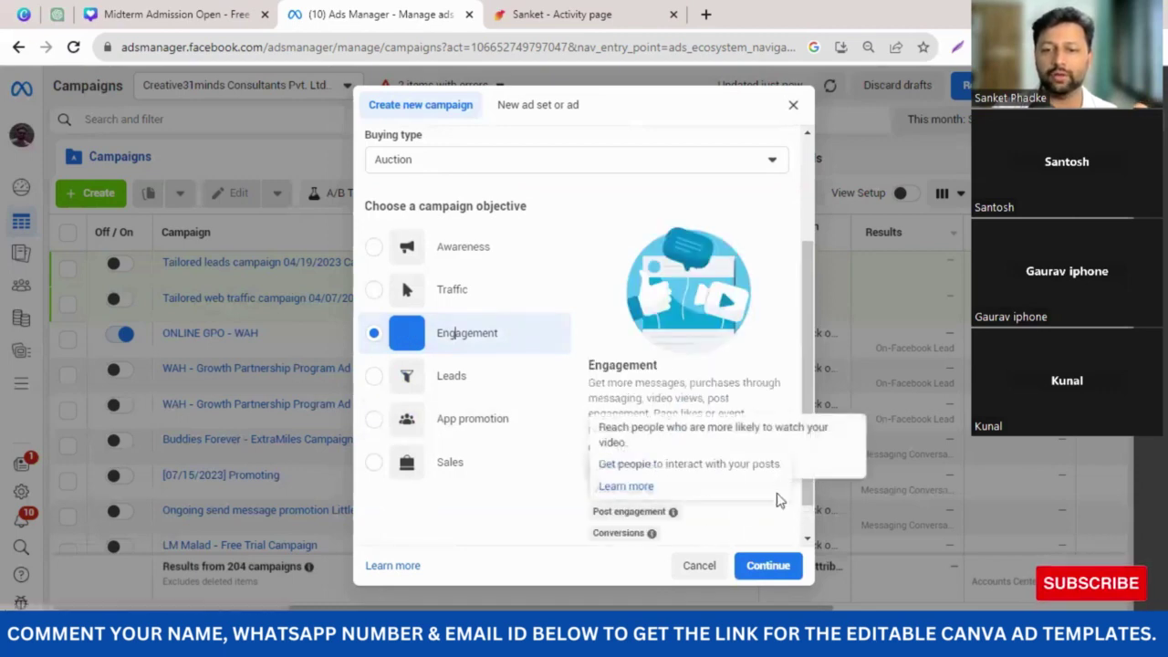
scroll(807, 481, down, 1)
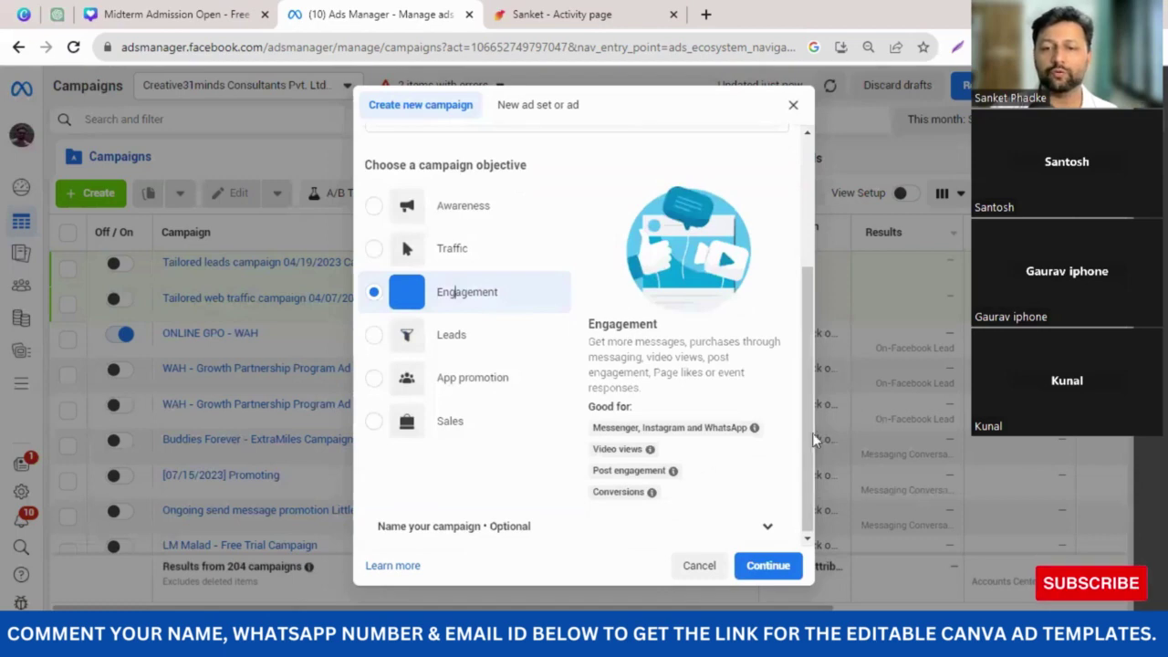
mouse_move(626, 429)
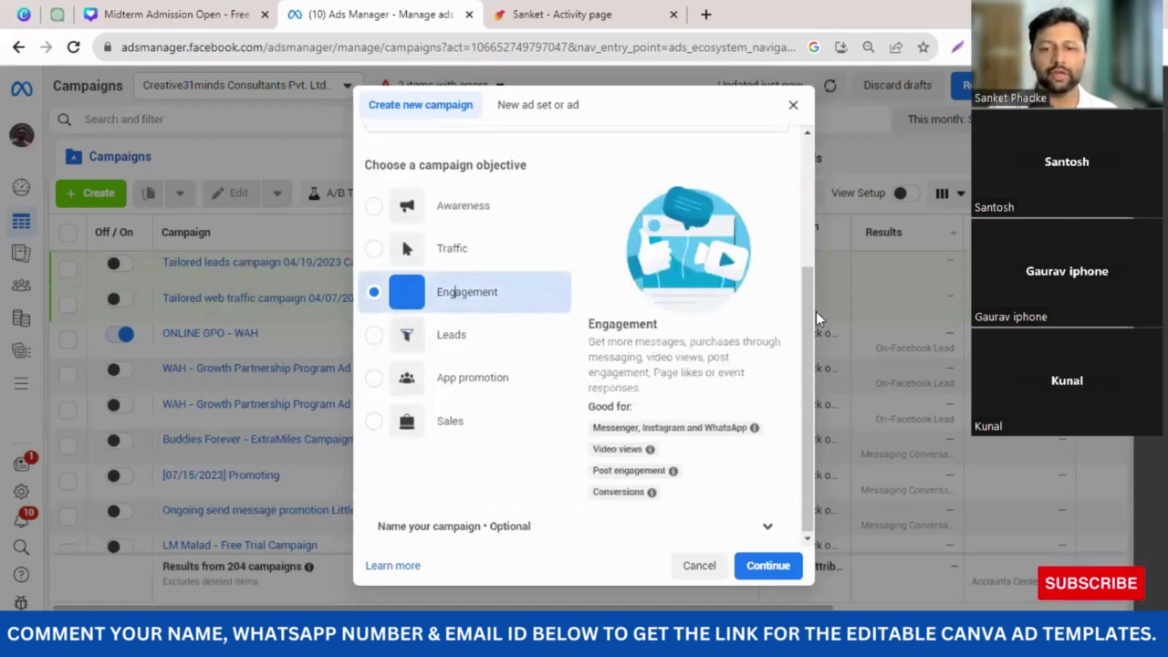
click(768, 566)
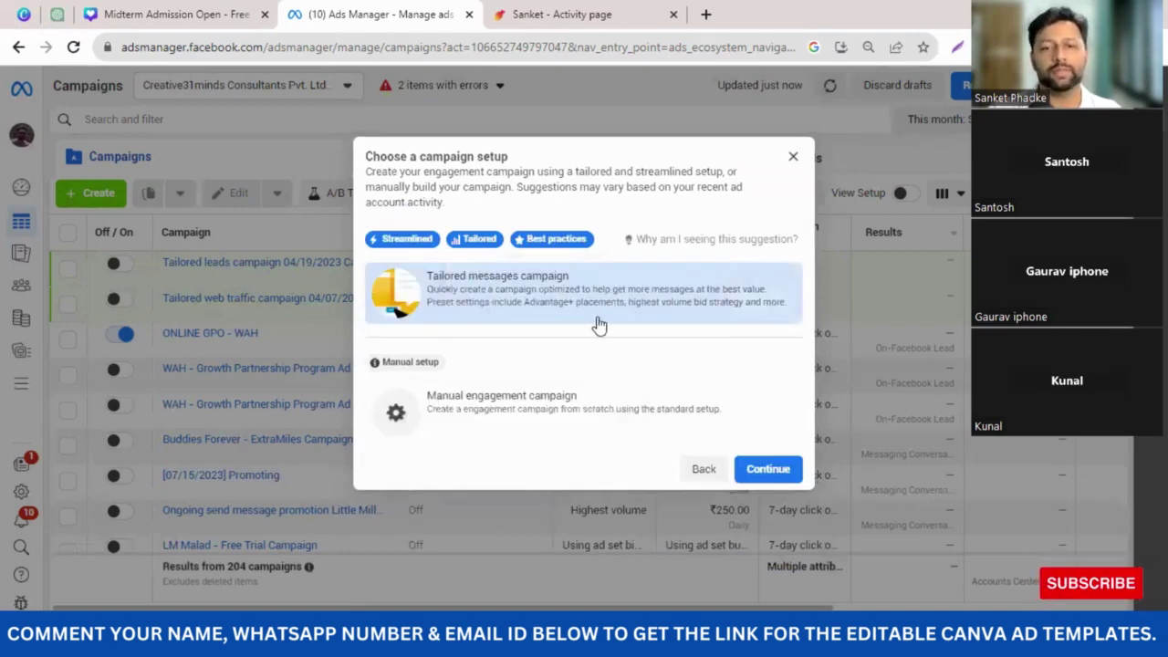
- Choose the Manual engagement campaign setup and continue to the campaign's settings
click(472, 411)
mouse_move(495, 415)
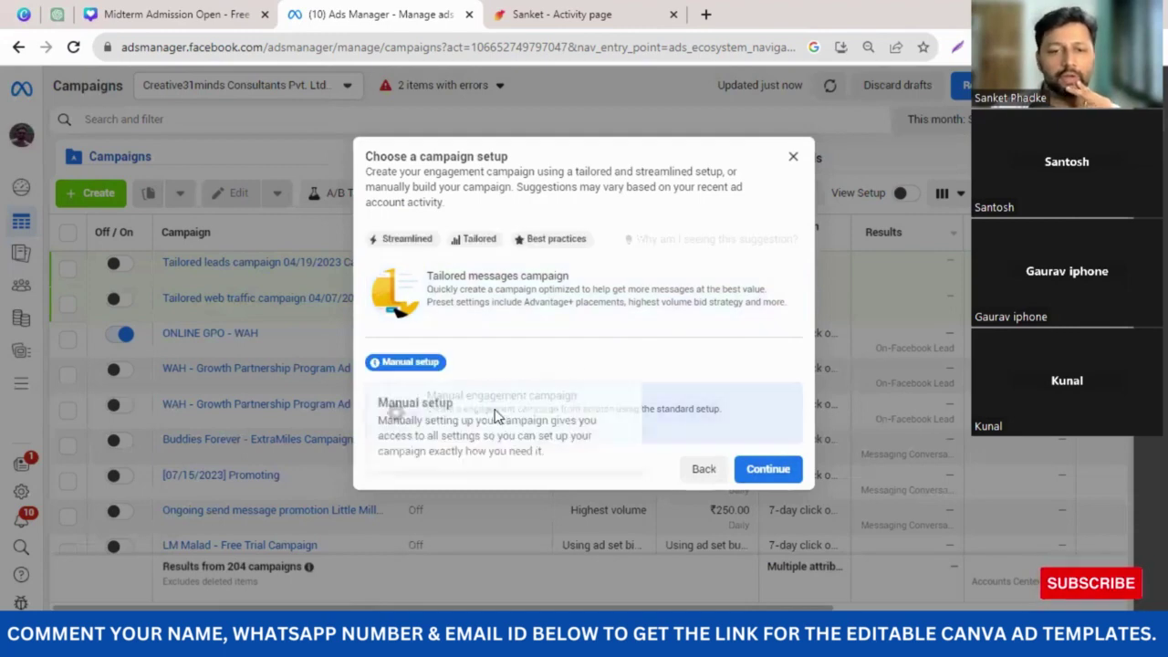
click(764, 472)
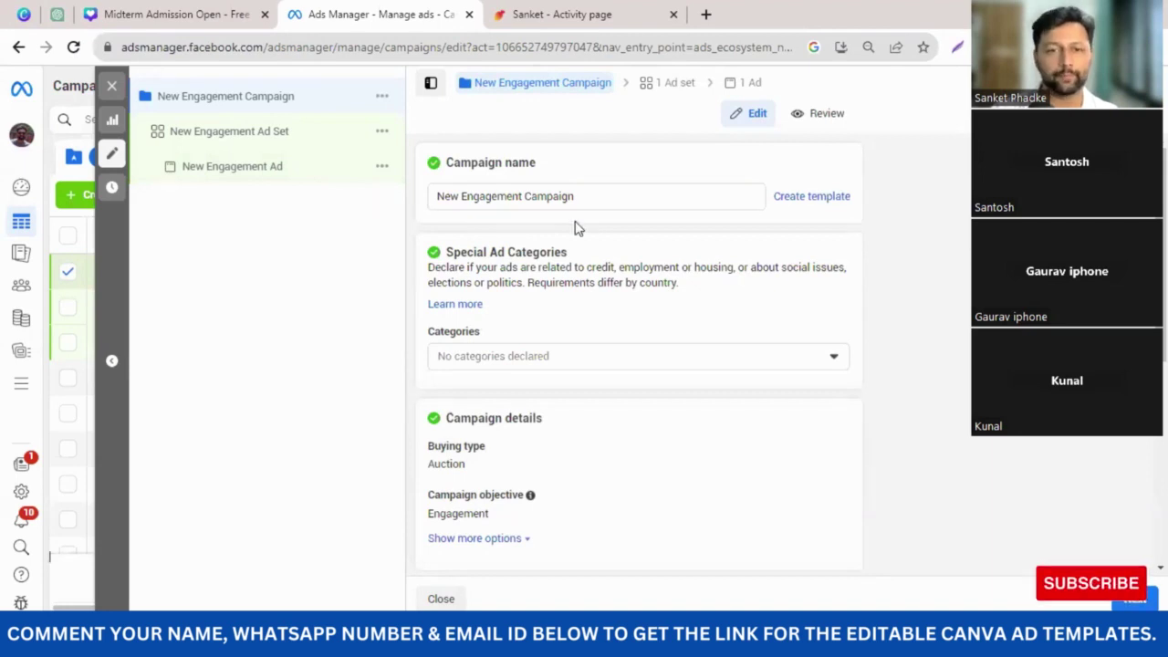
- Name the campaign "Creative31minds Preschool - Free Trial" and copy that name
triple_click(495, 198)
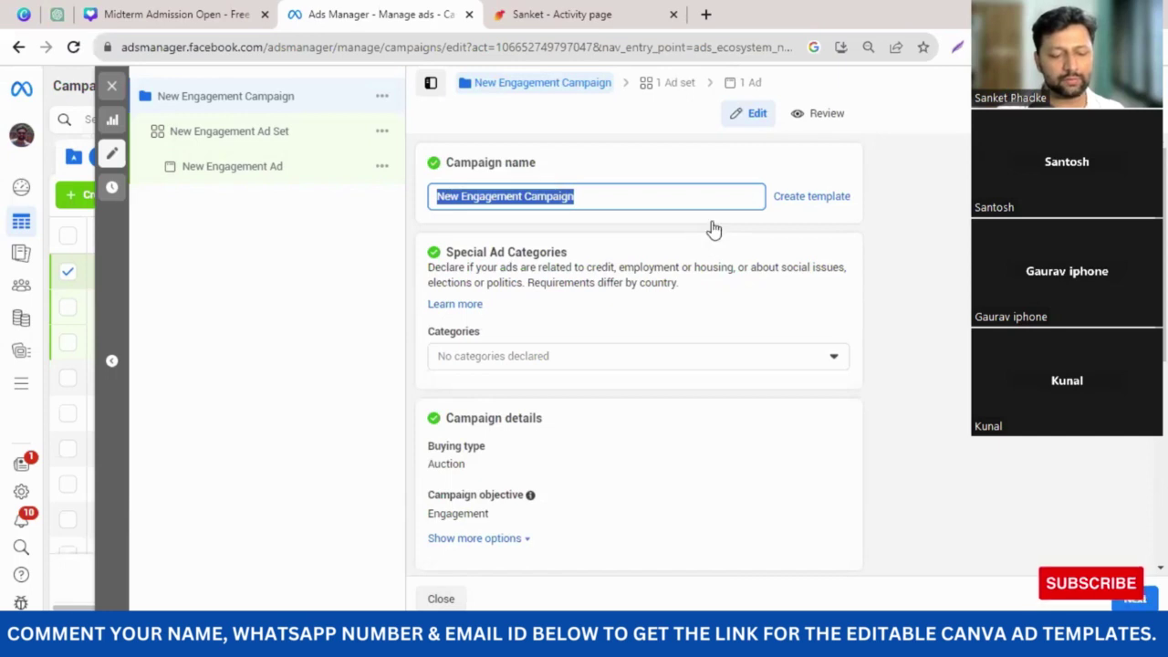
text(Creative31mind)
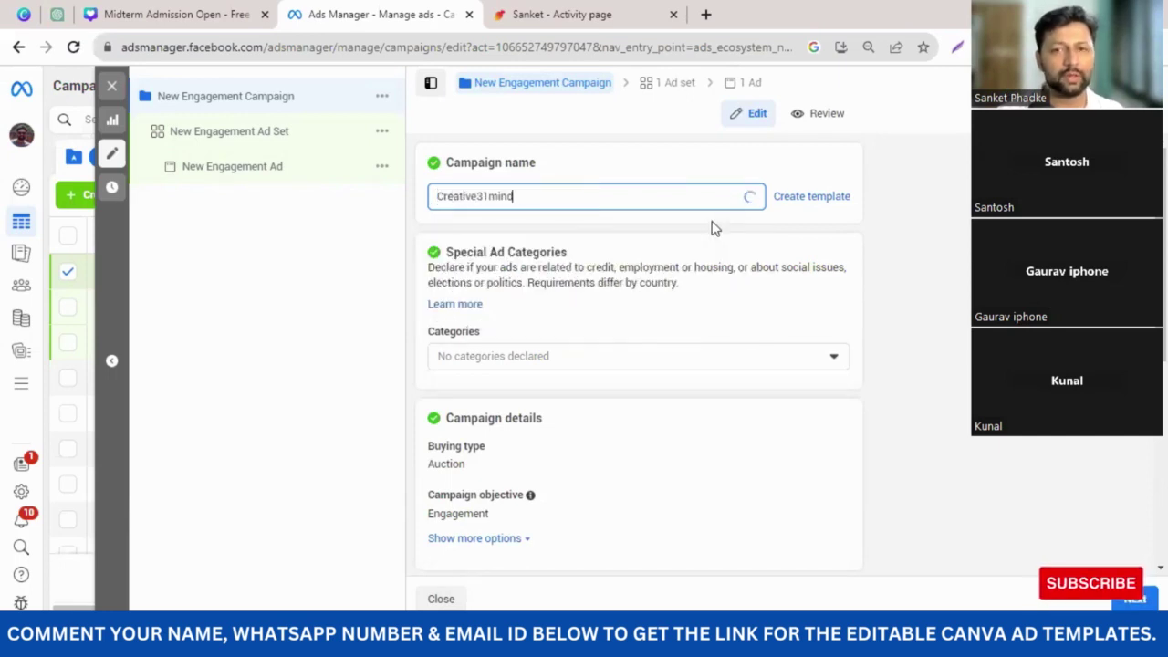
text(s Preschool)
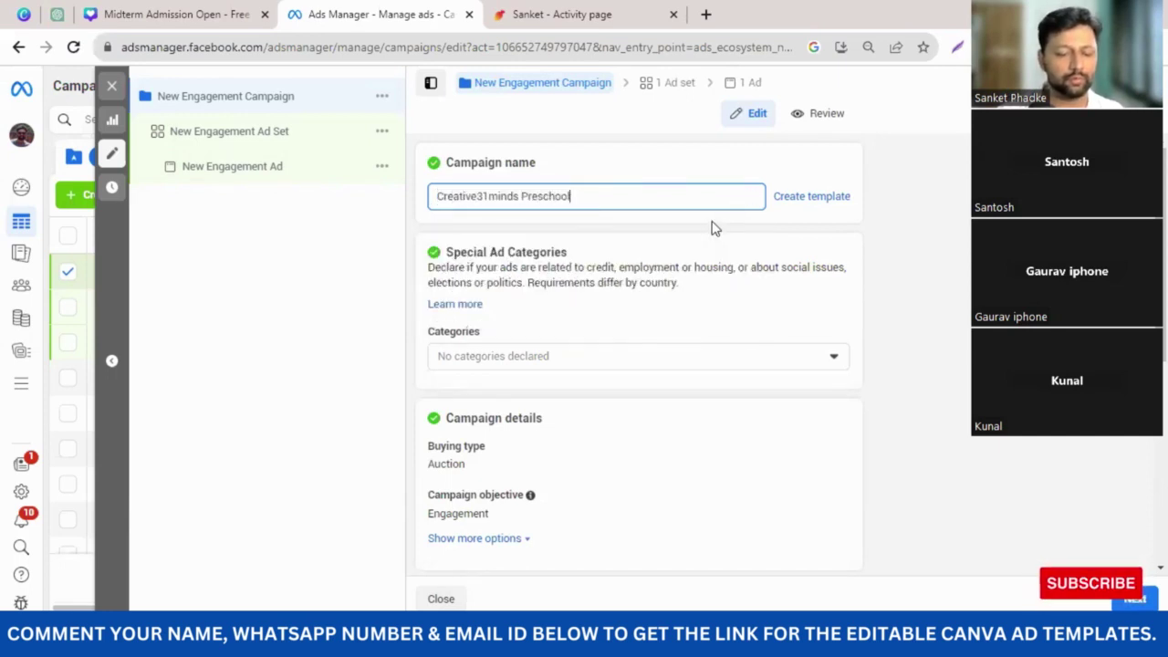
text( - Free Trial)
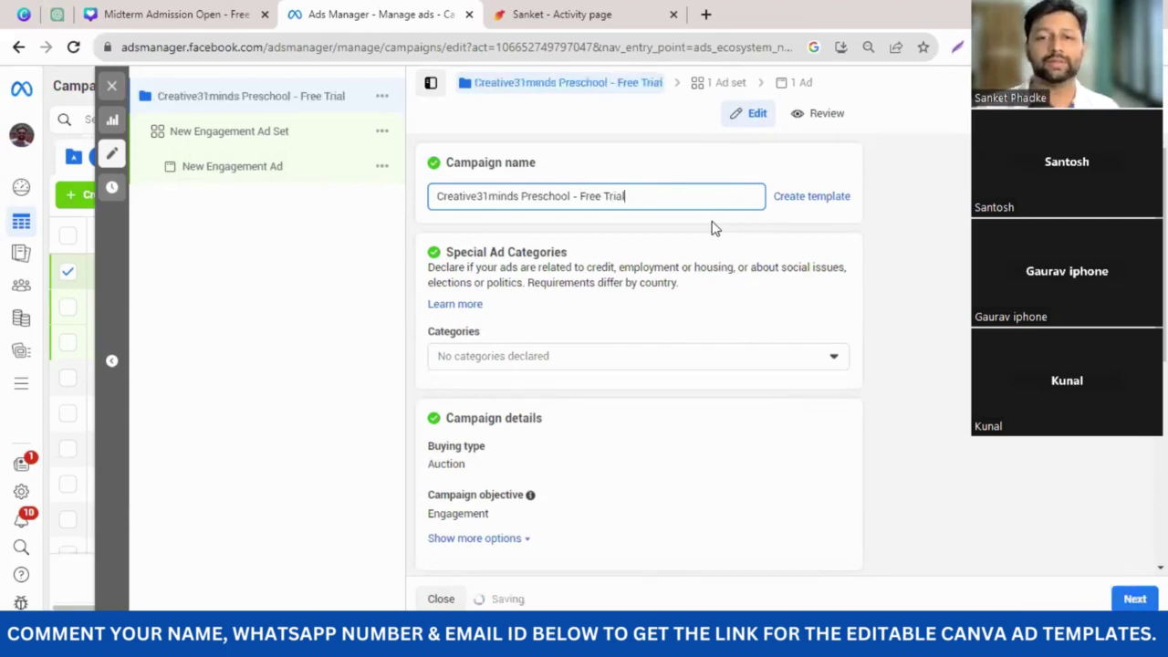
triple_click(595, 194)
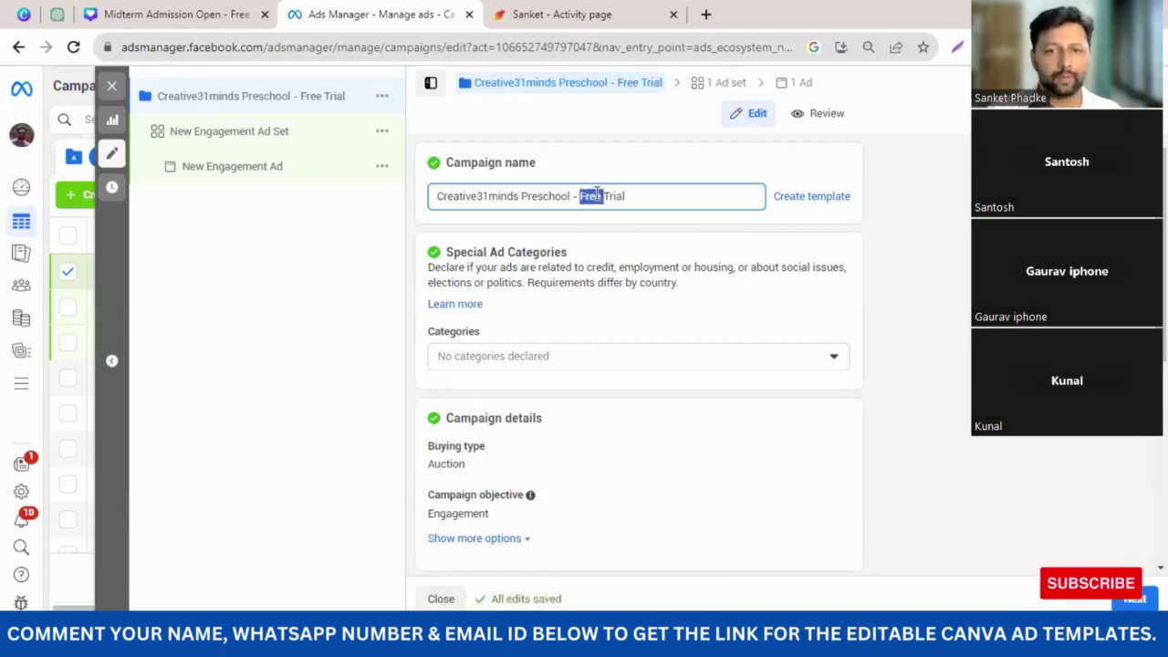
click(644, 198)
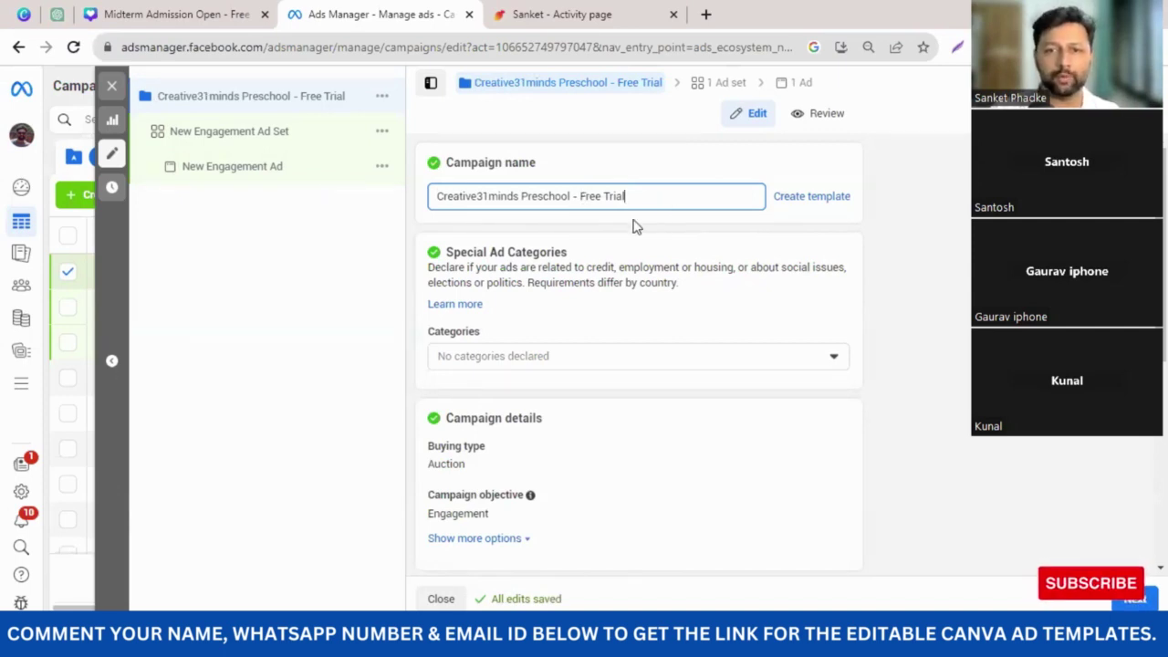
drag(638, 196, 445, 203)
key(ctrl+c)
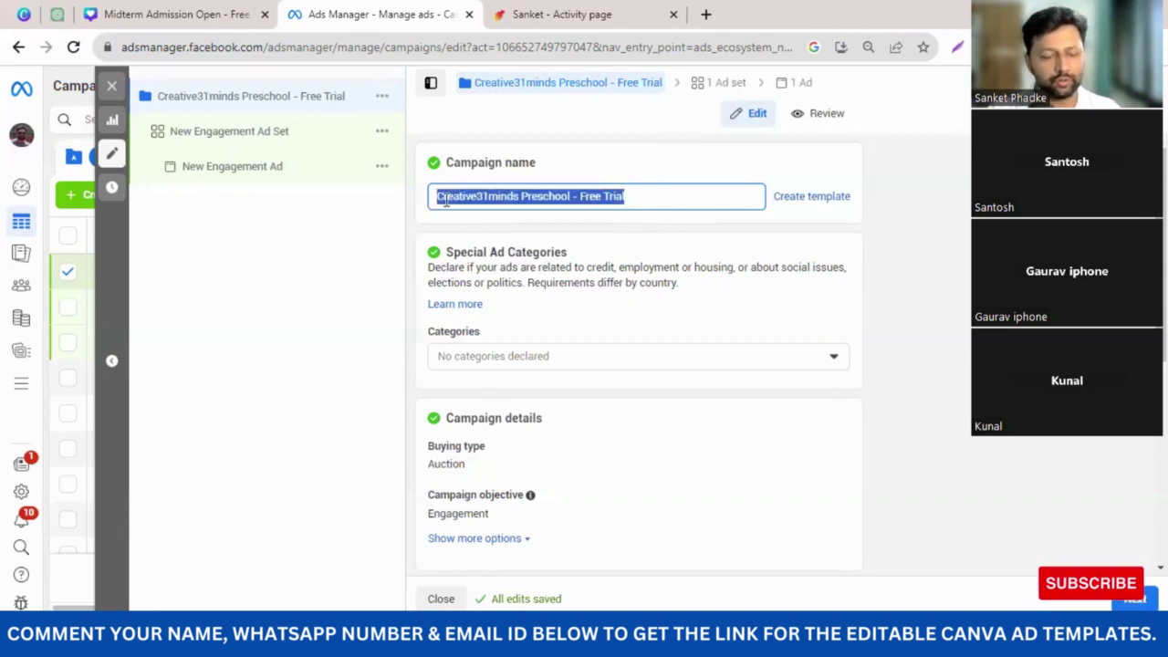
click(676, 202)
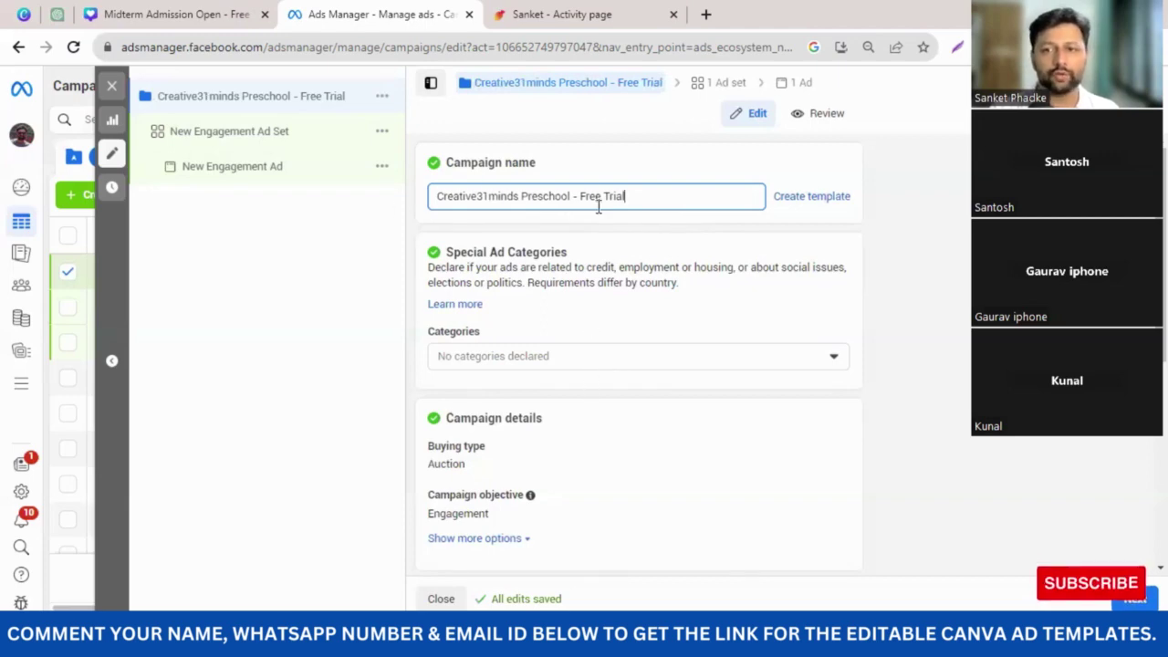
- Set the campaign's daily budget to ₹425 and proceed to the ad set settings
scroll(612, 378, down, 5)
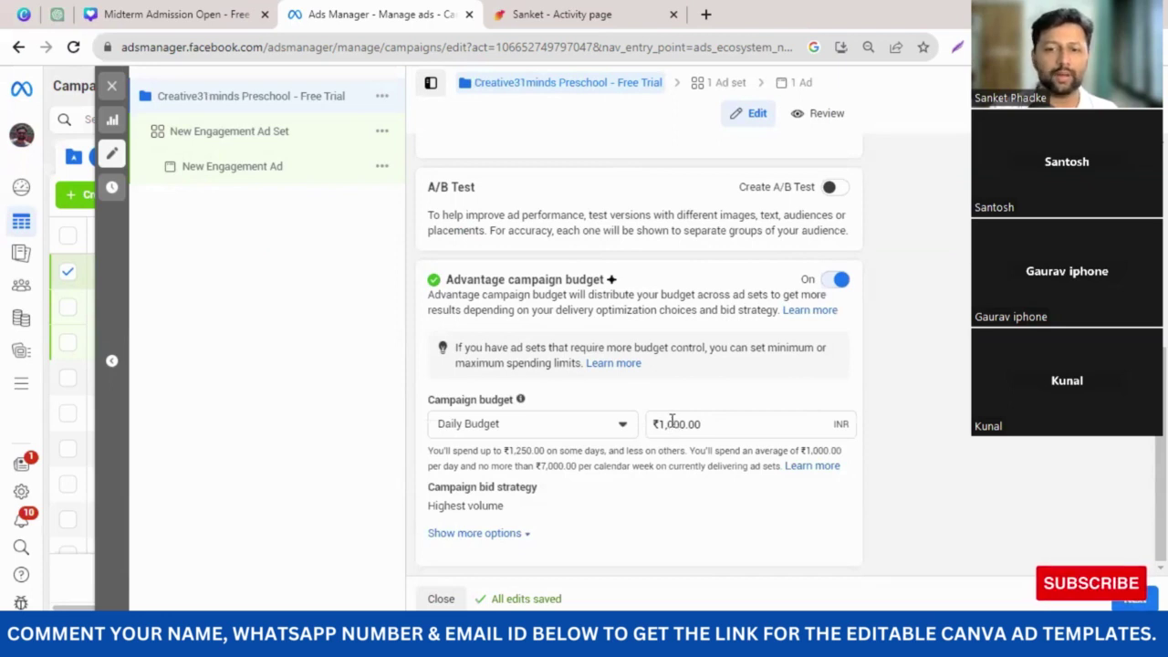
click(672, 422)
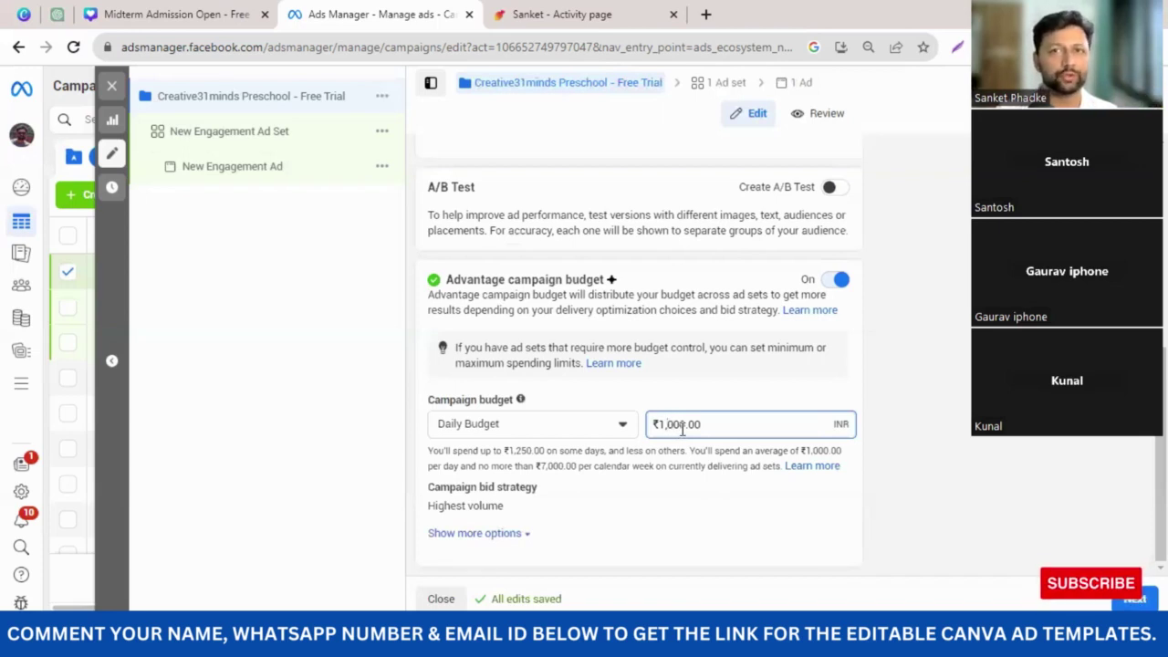
triple_click(675, 429)
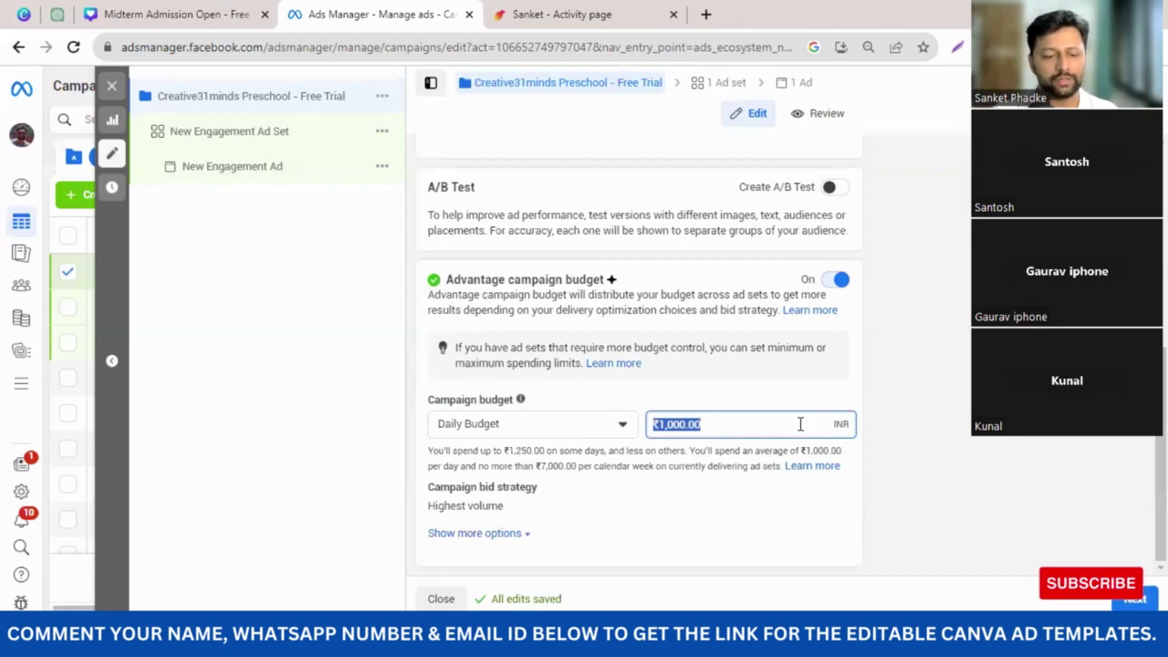
text(425)
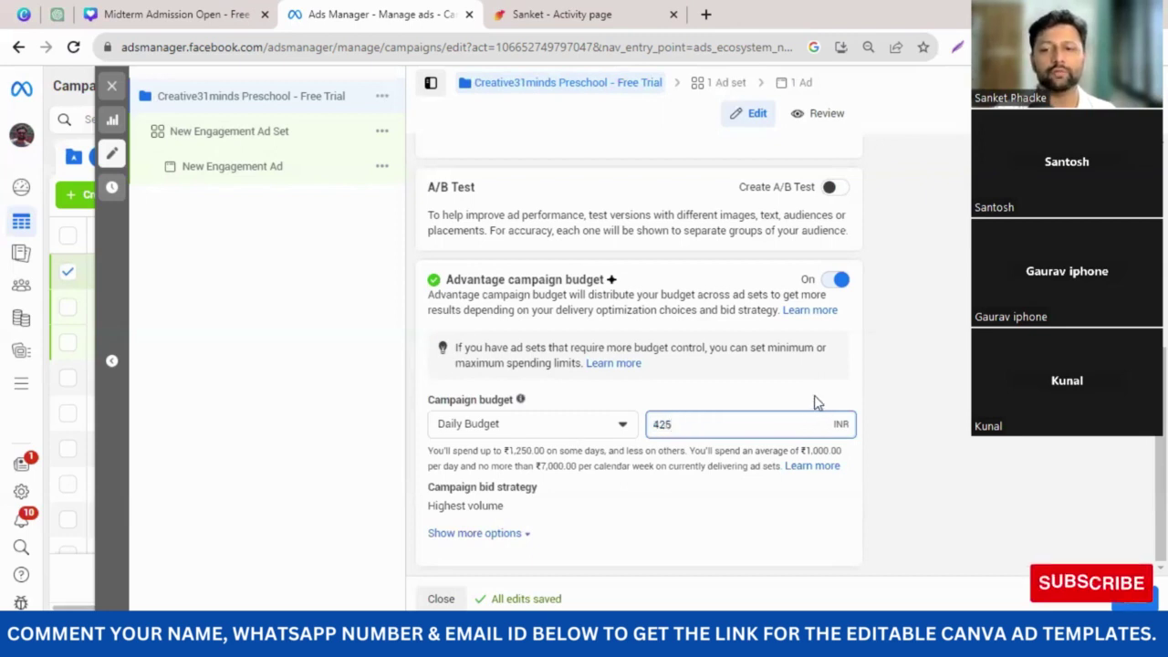
click(620, 456)
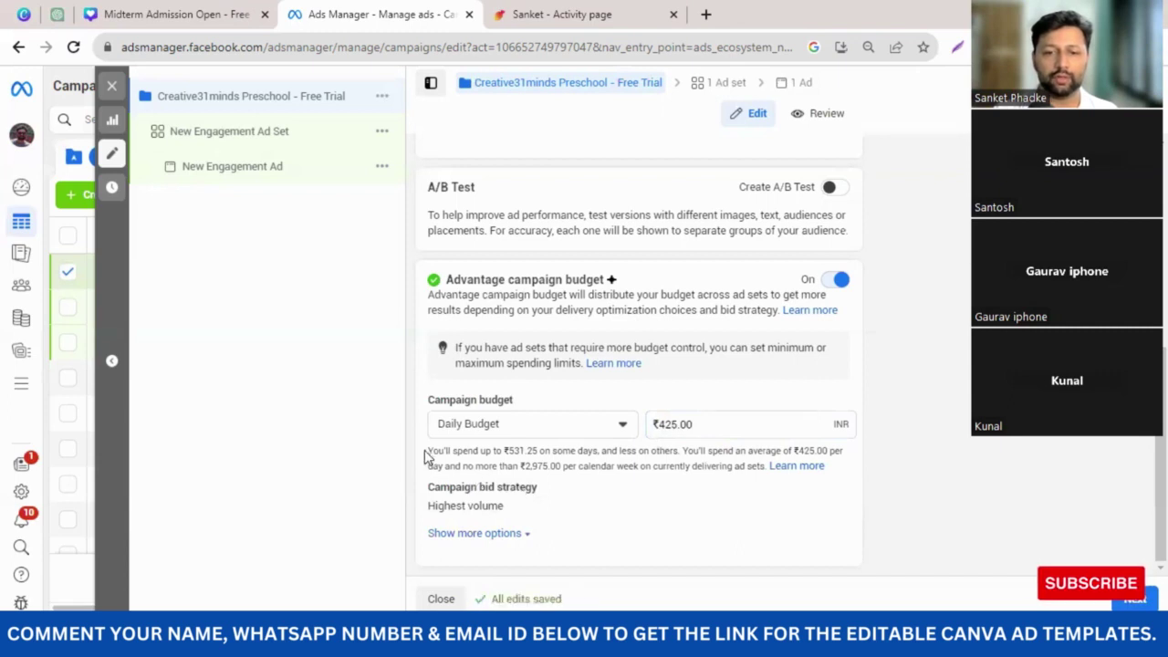
drag(428, 451, 563, 453)
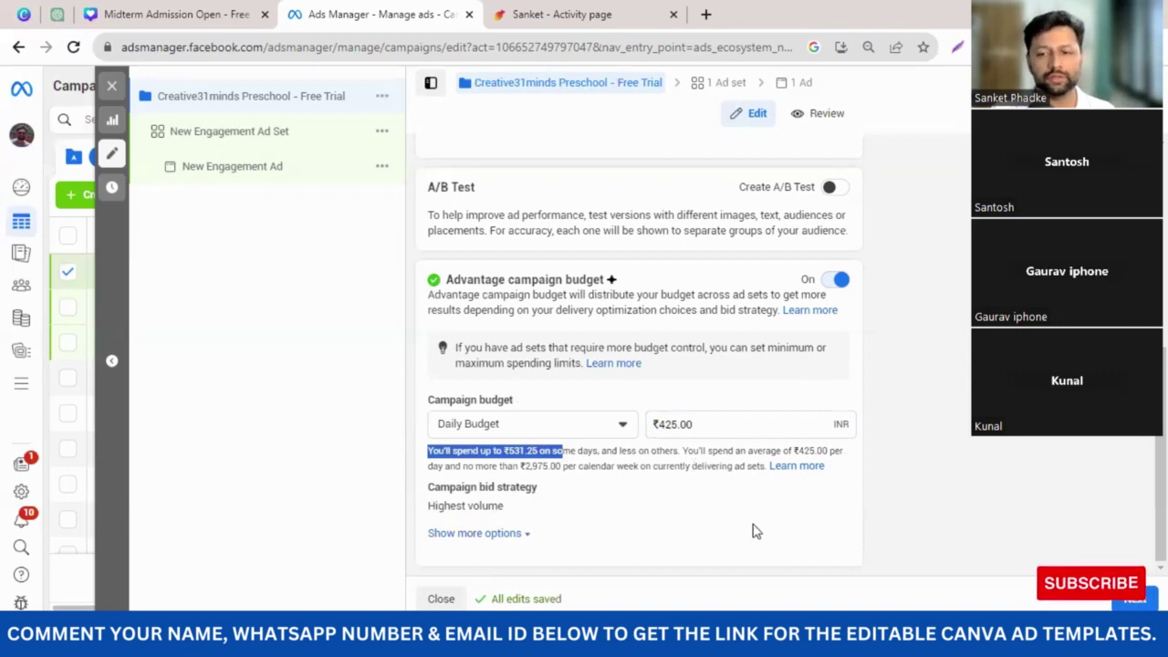
click(714, 407)
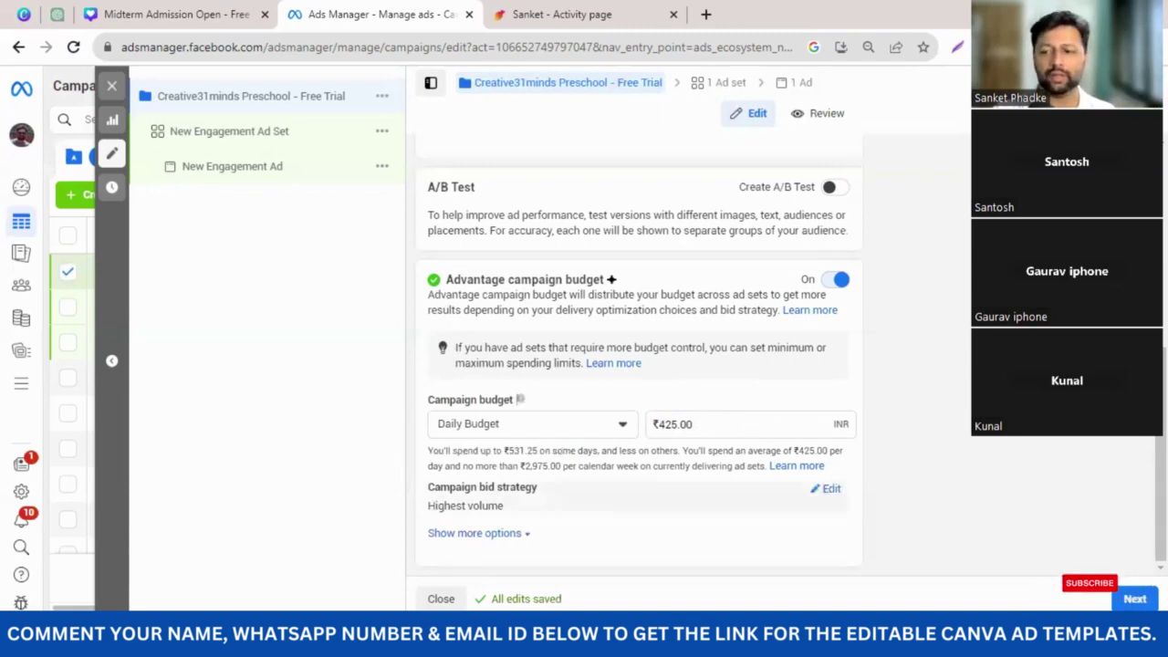
click(1134, 604)
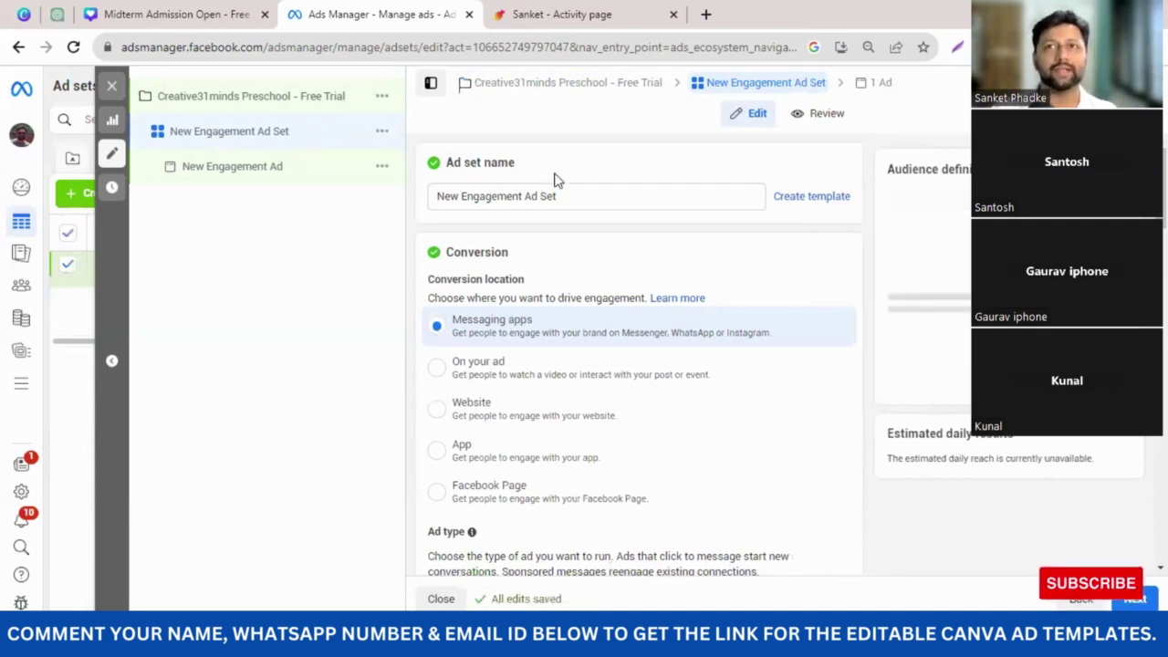
- Name the ad set "Creative31minds Preschool - Free Trial" and choose Click to message as its ad type
triple_click(436, 195)
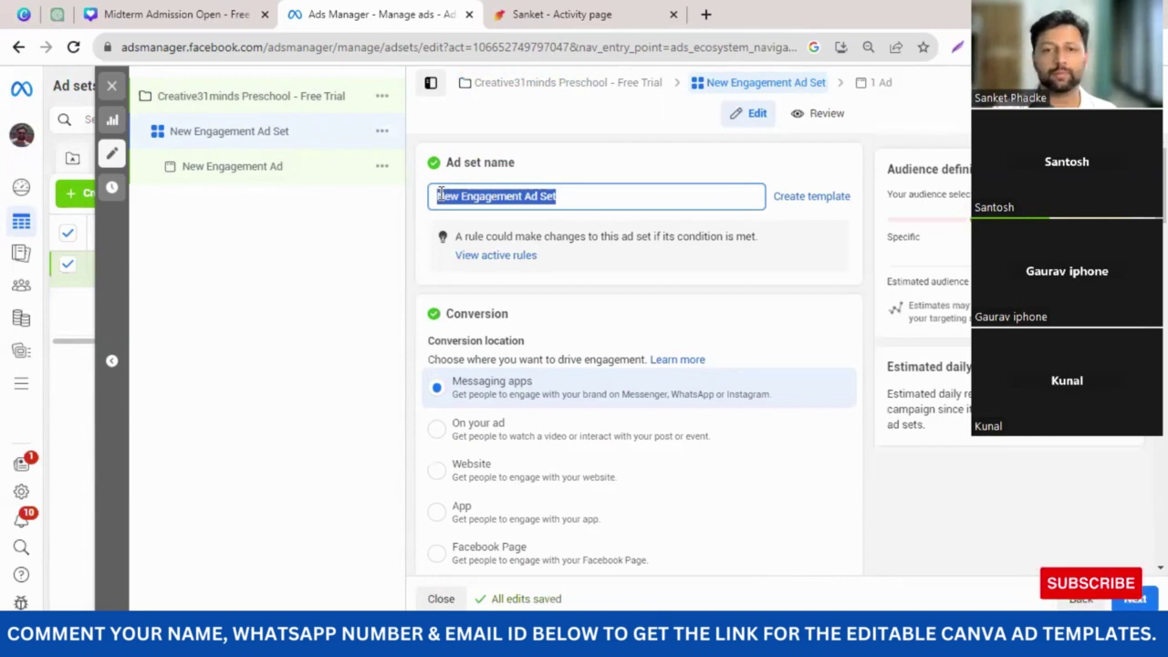
key(ctrl+v)
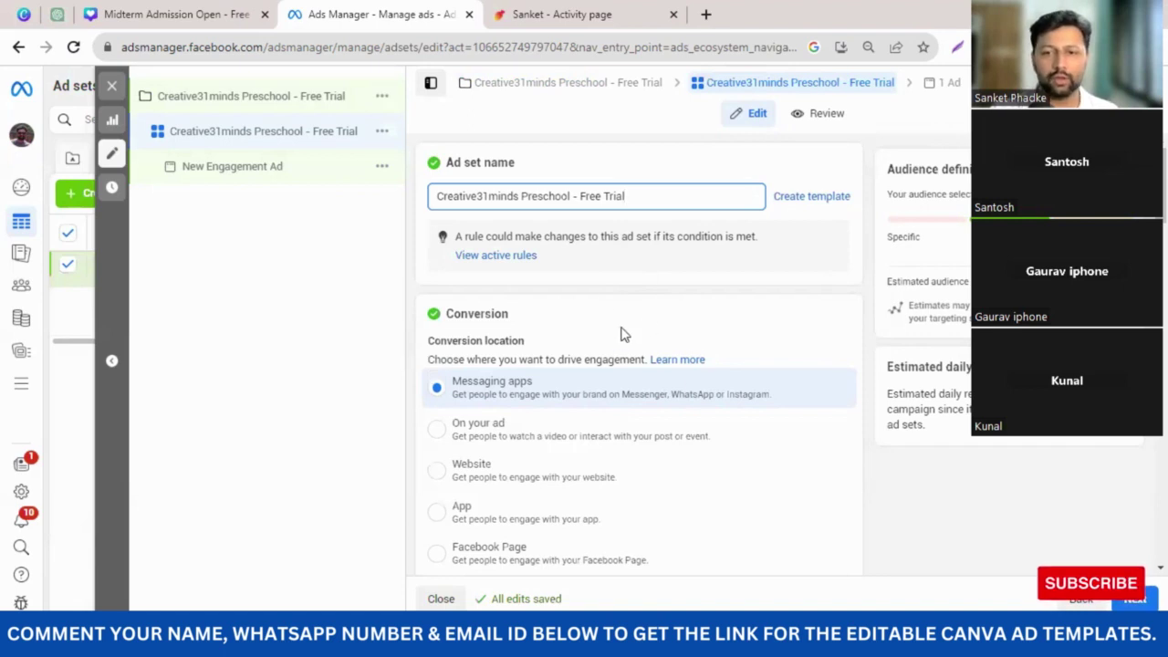
scroll(764, 287, down, 2)
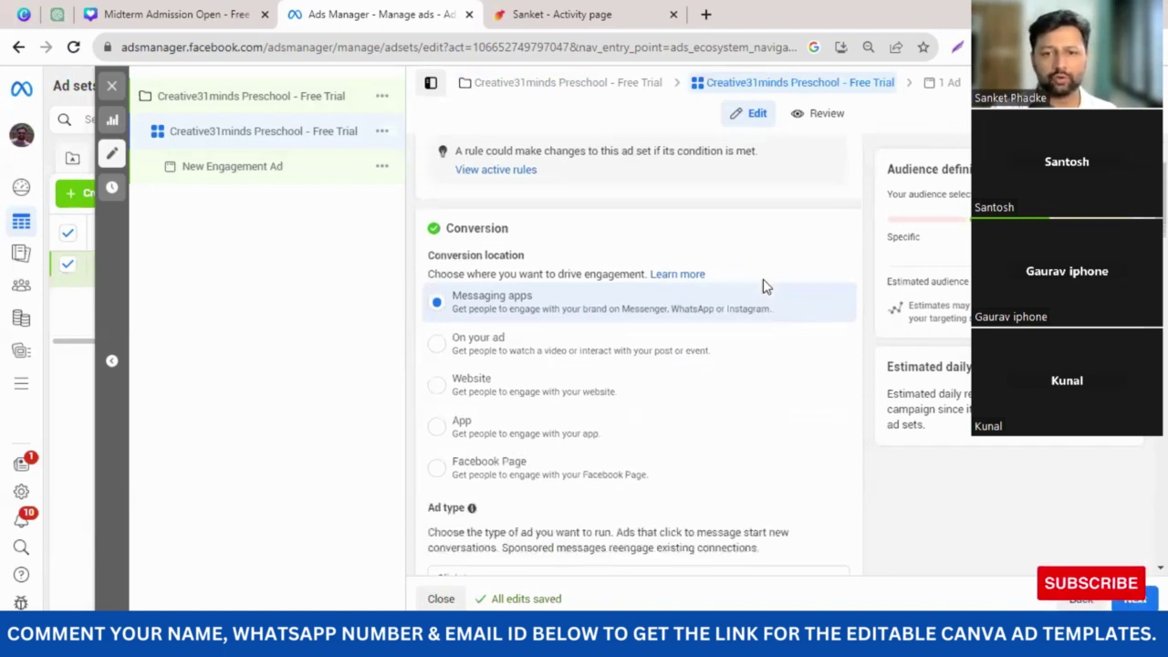
scroll(764, 287, down, 2)
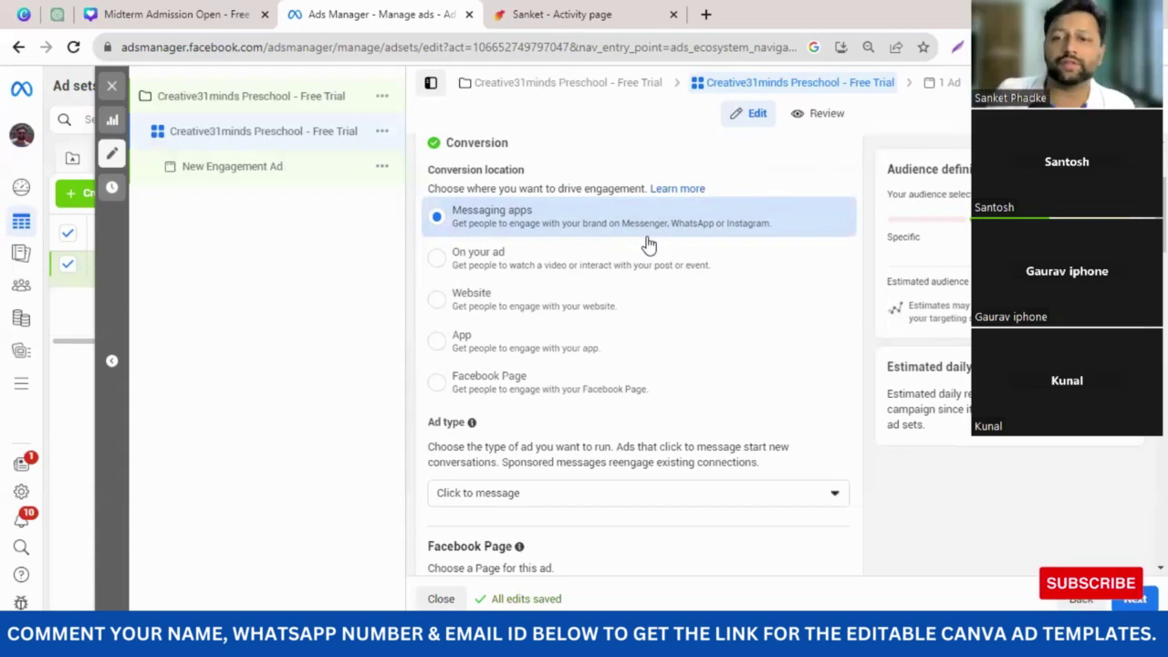
scroll(690, 344, down, 2)
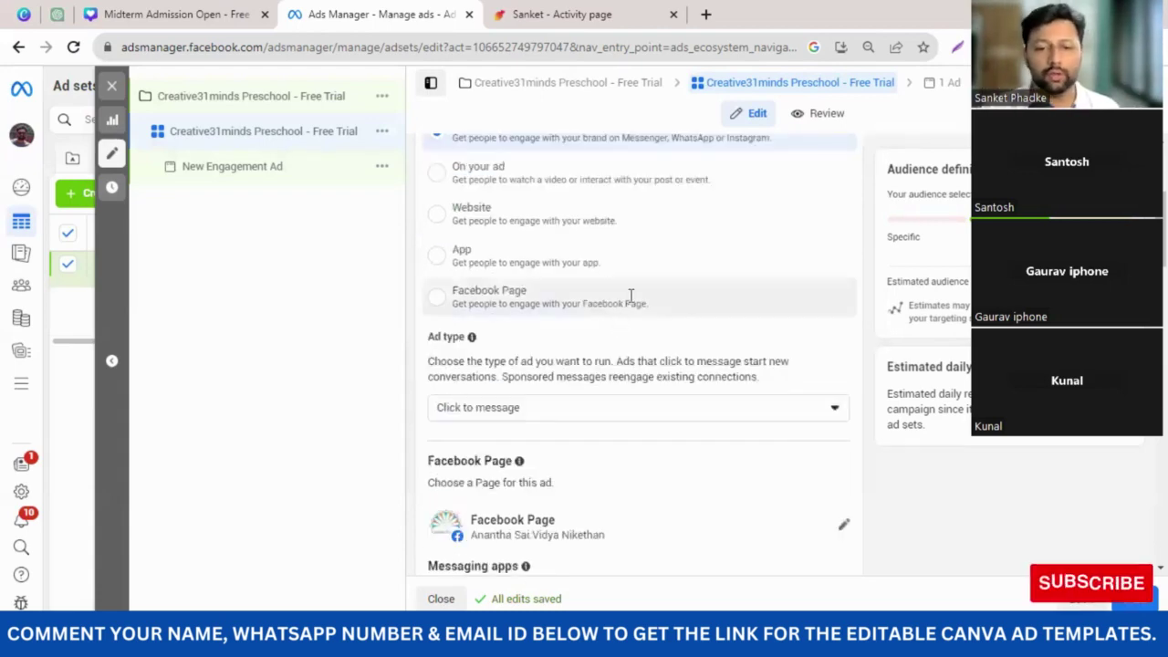
scroll(465, 232, down, 1)
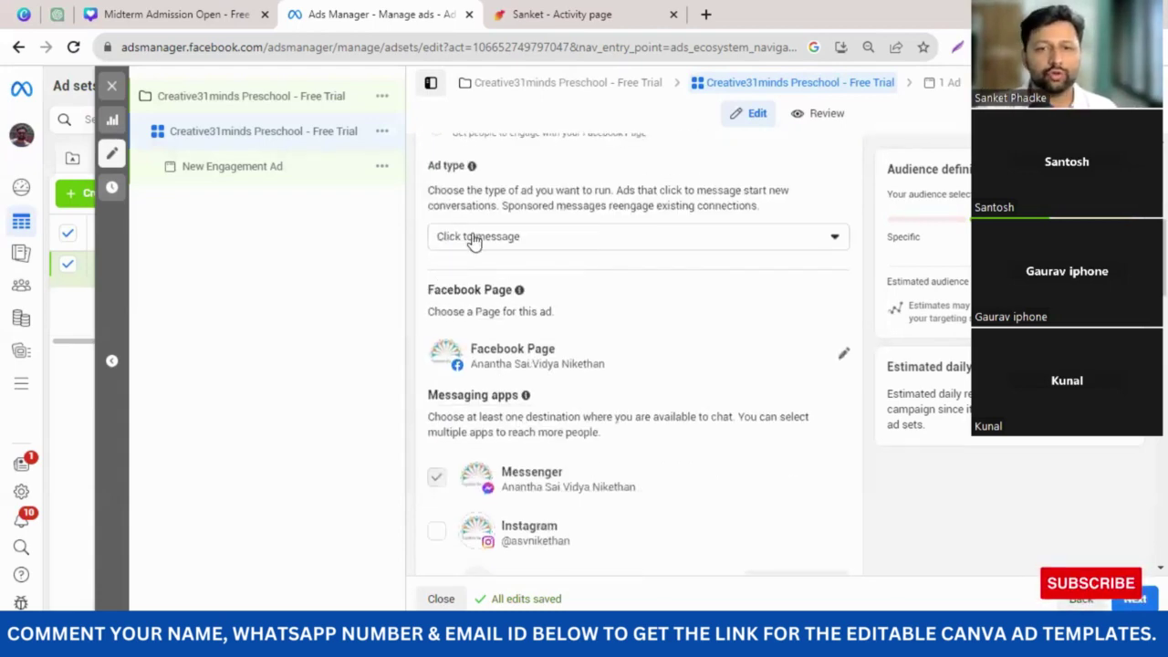
click(522, 243)
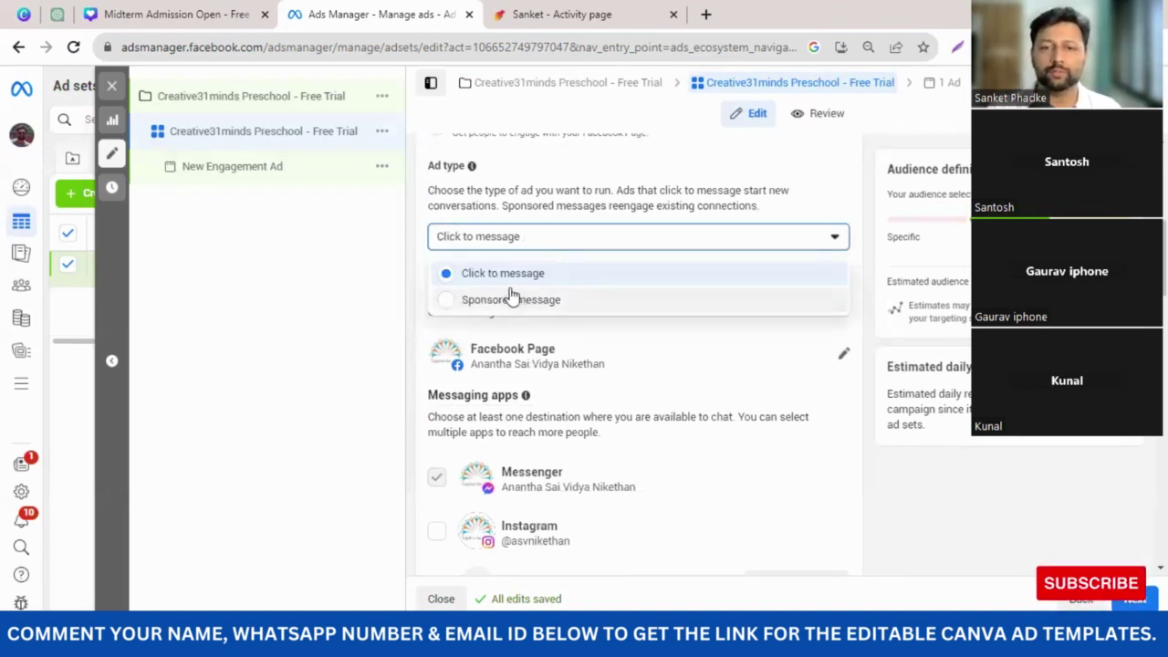
click(506, 276)
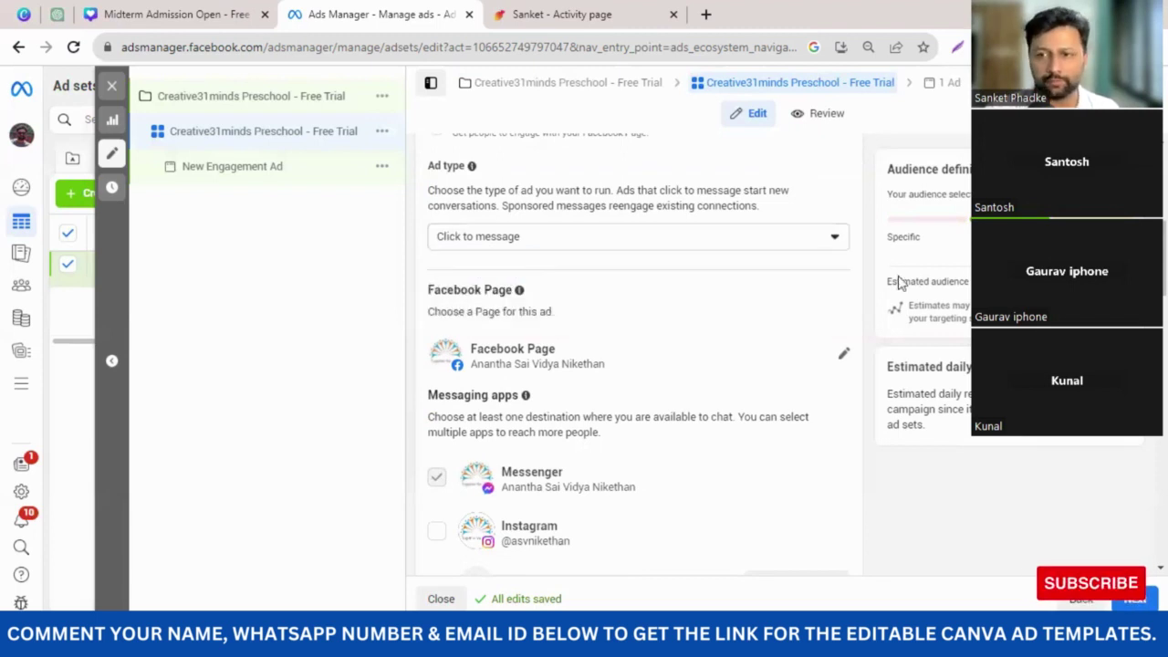
- Search the ad set's available Facebook Pages for "creative" and clear the search
scroll(484, 326, down, 1)
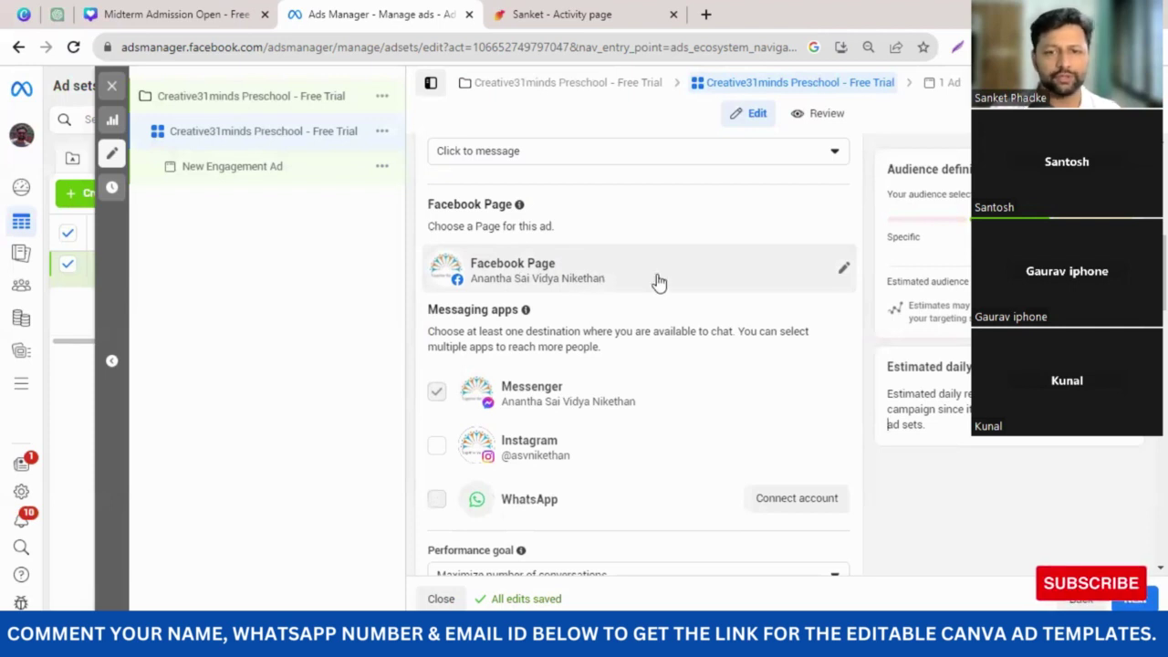
click(764, 265)
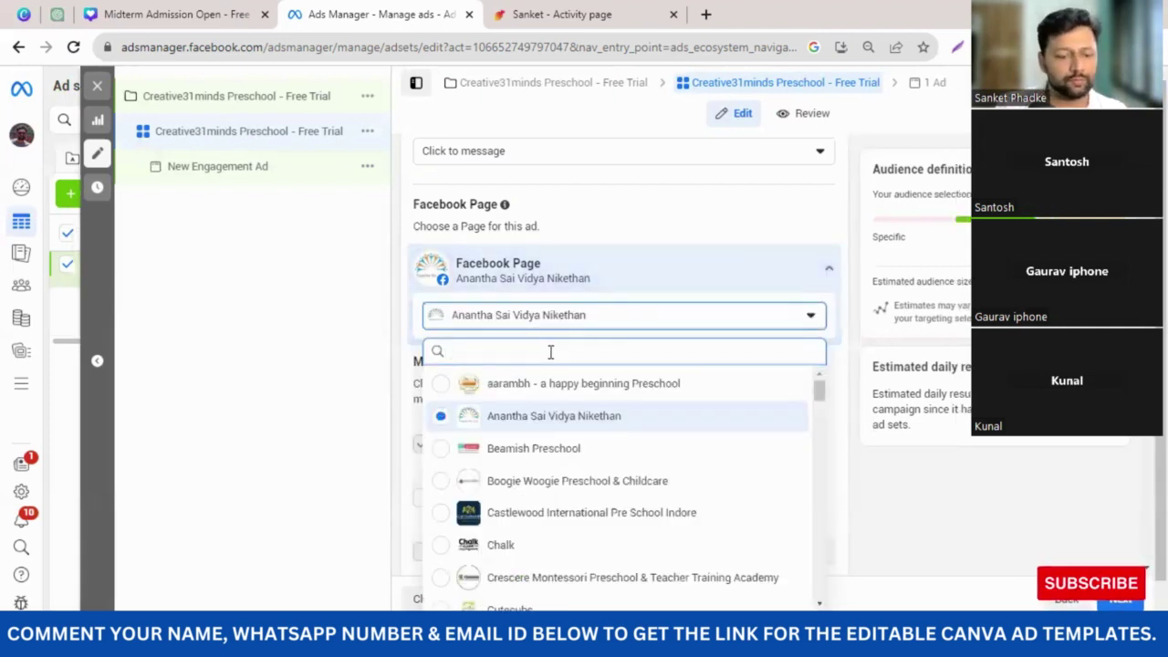
text(creative)
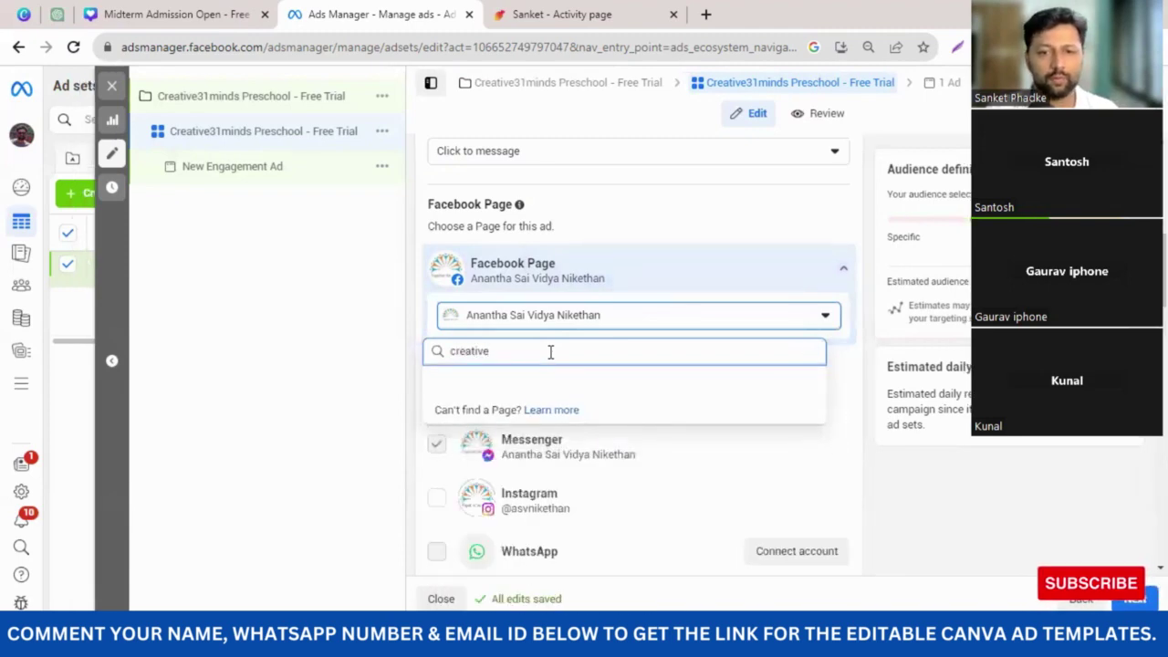
key(BackSpace)
key(BackSpace)
key(BackSpace)
key(BackSpace)
key(BackSpace)
key(BackSpace)
key(BackSpace)
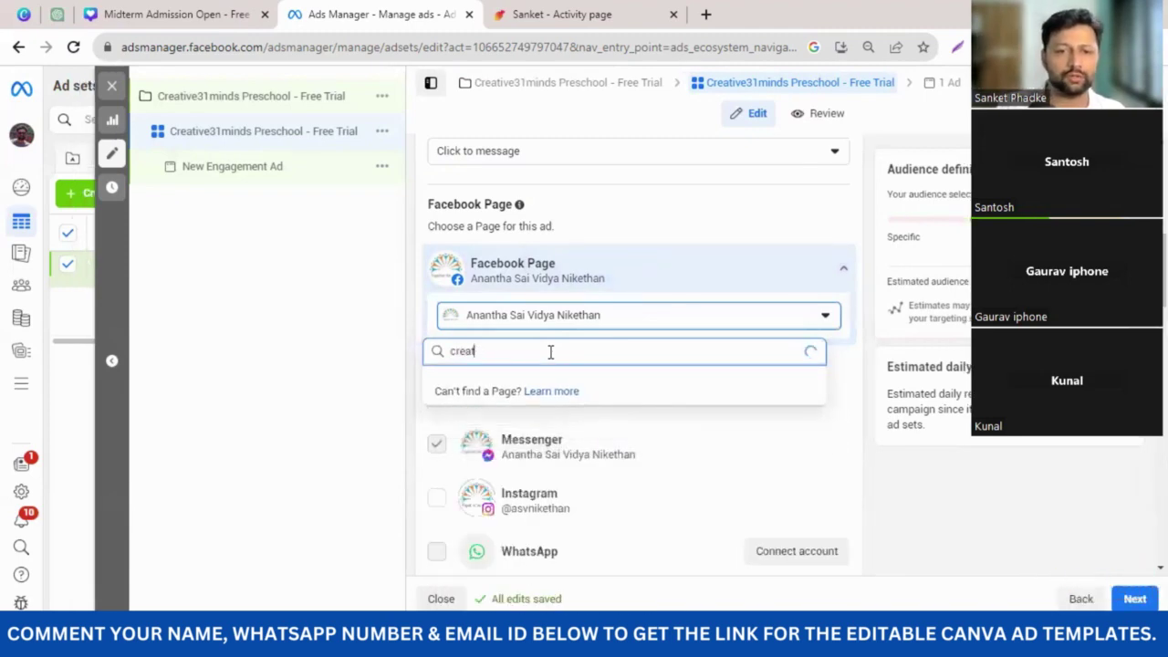
key(BackSpace)
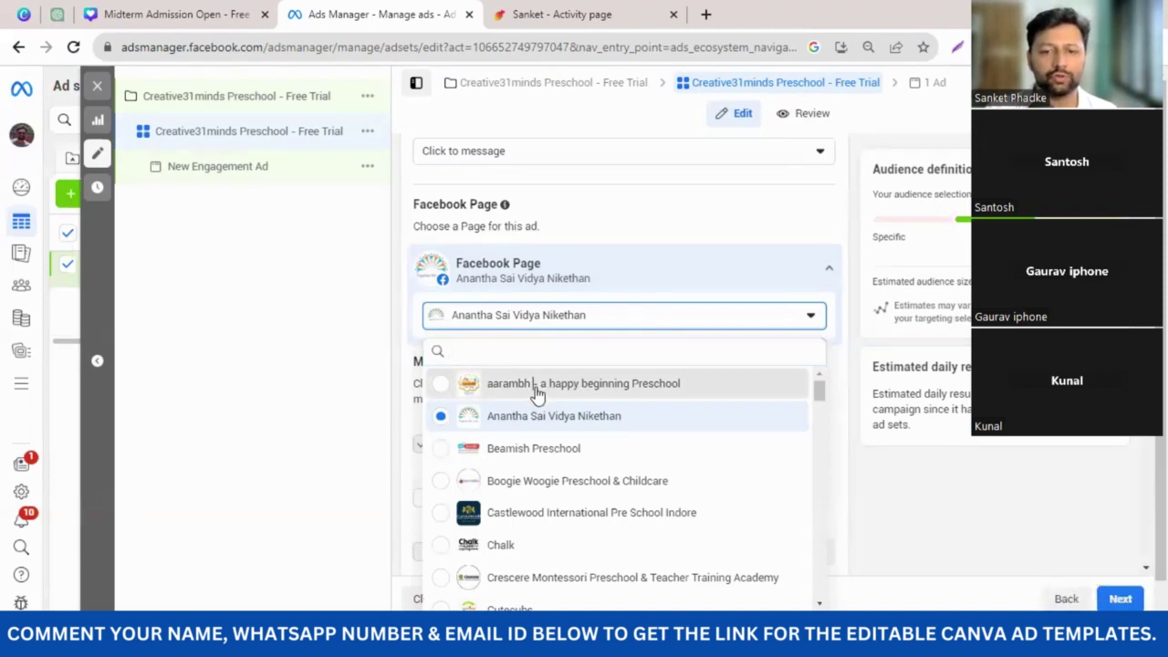
- Select "aarambh - a happy beginning Preschool" as the Facebook Page and check its messaging app options
click(447, 384)
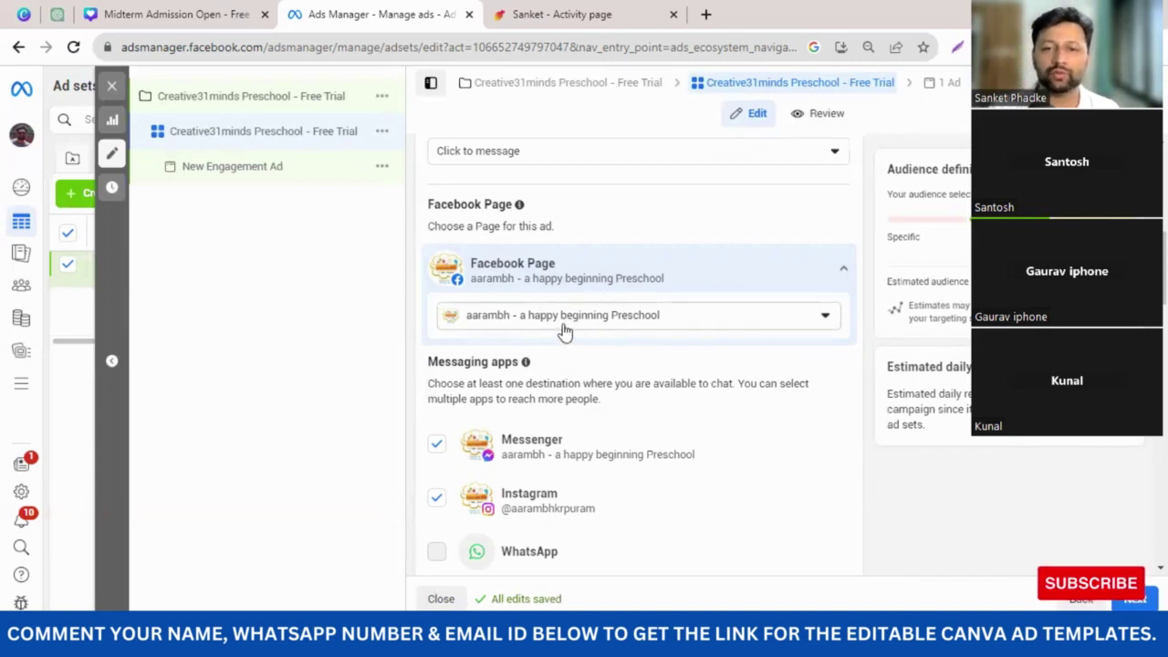
scroll(626, 319, down, 2)
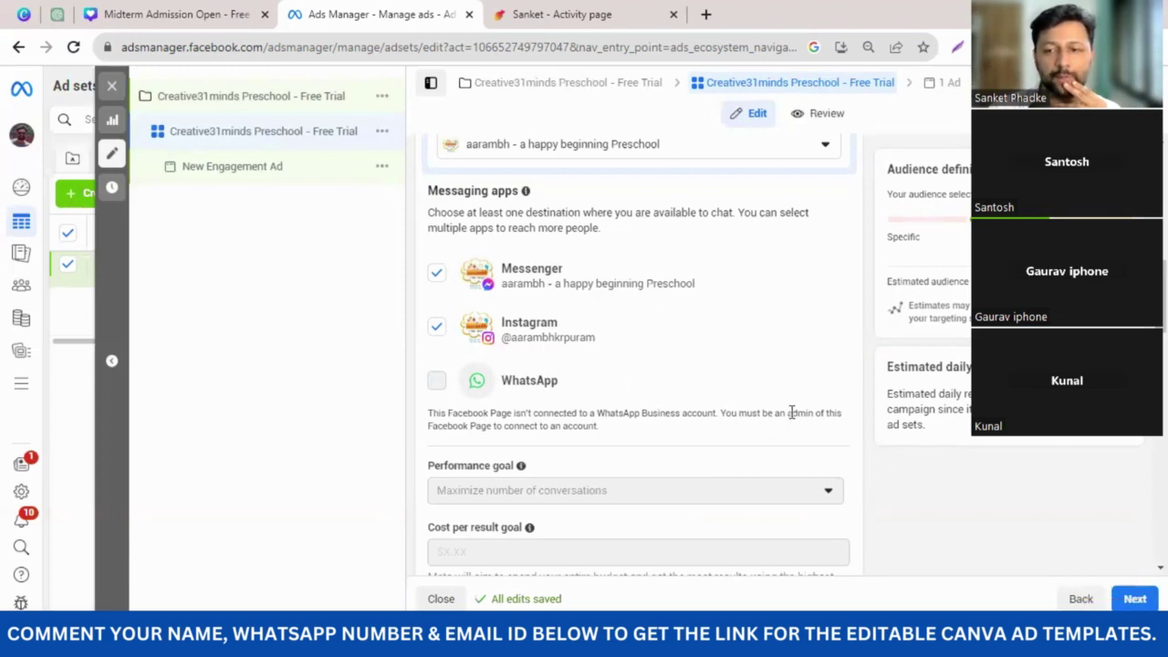
scroll(545, 316, up, 2)
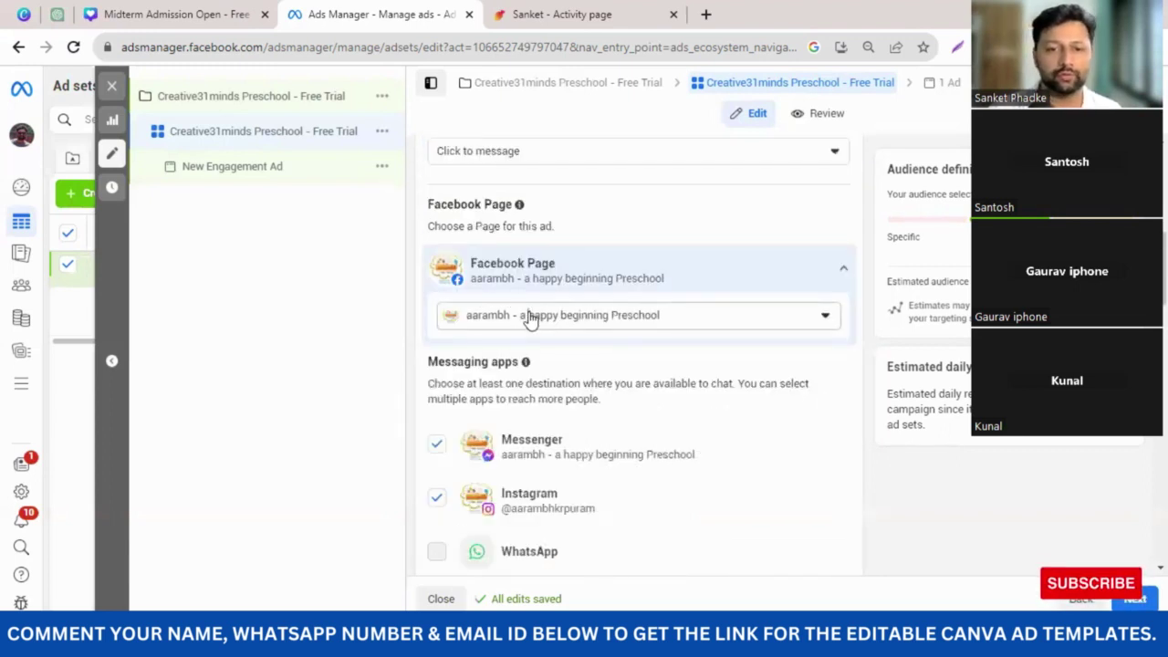
- Search the Facebook Pages for "little" and select Little Millennium New C.G. Road as the ad set's Page
click(532, 317)
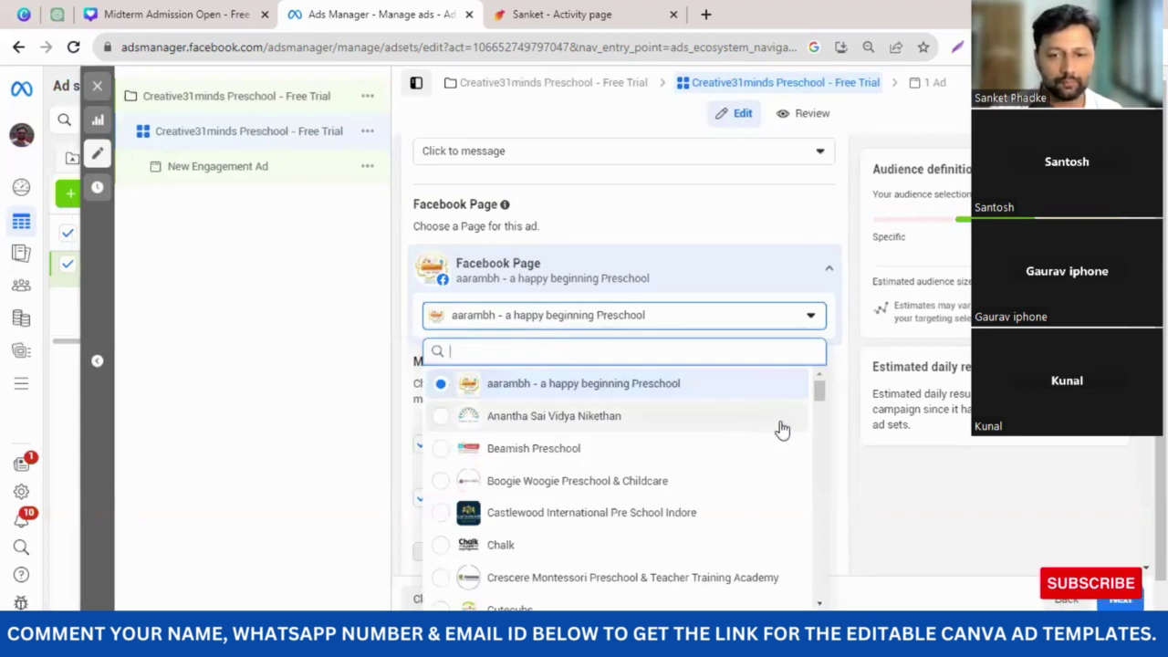
scroll(782, 428, down, 1)
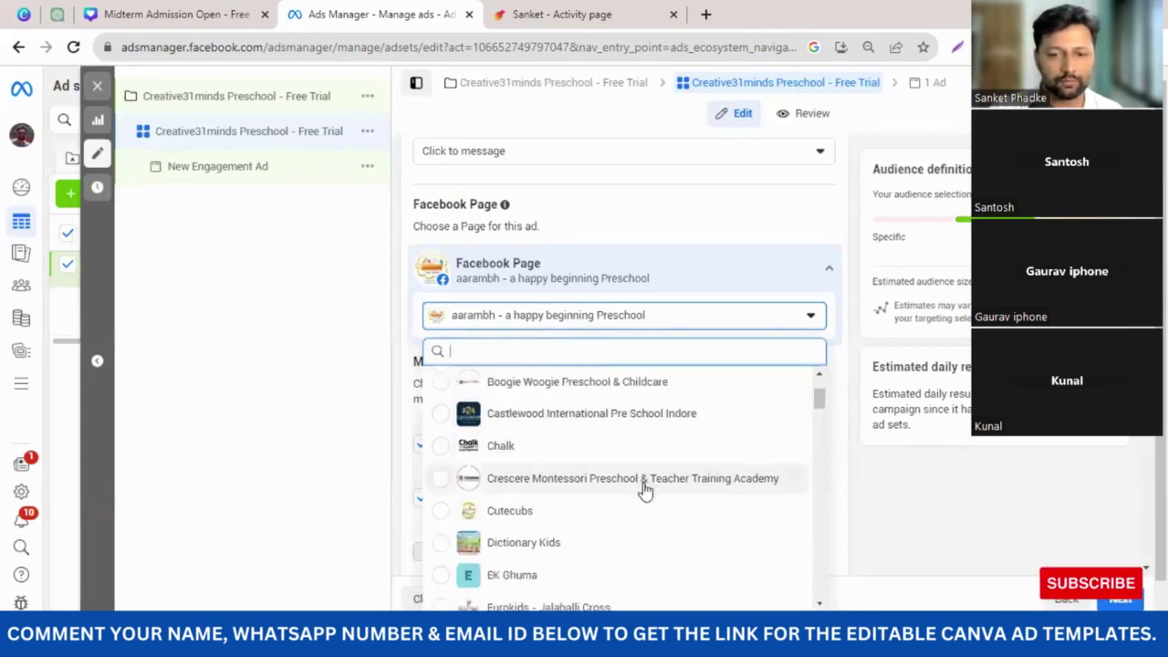
scroll(730, 482, down, 2)
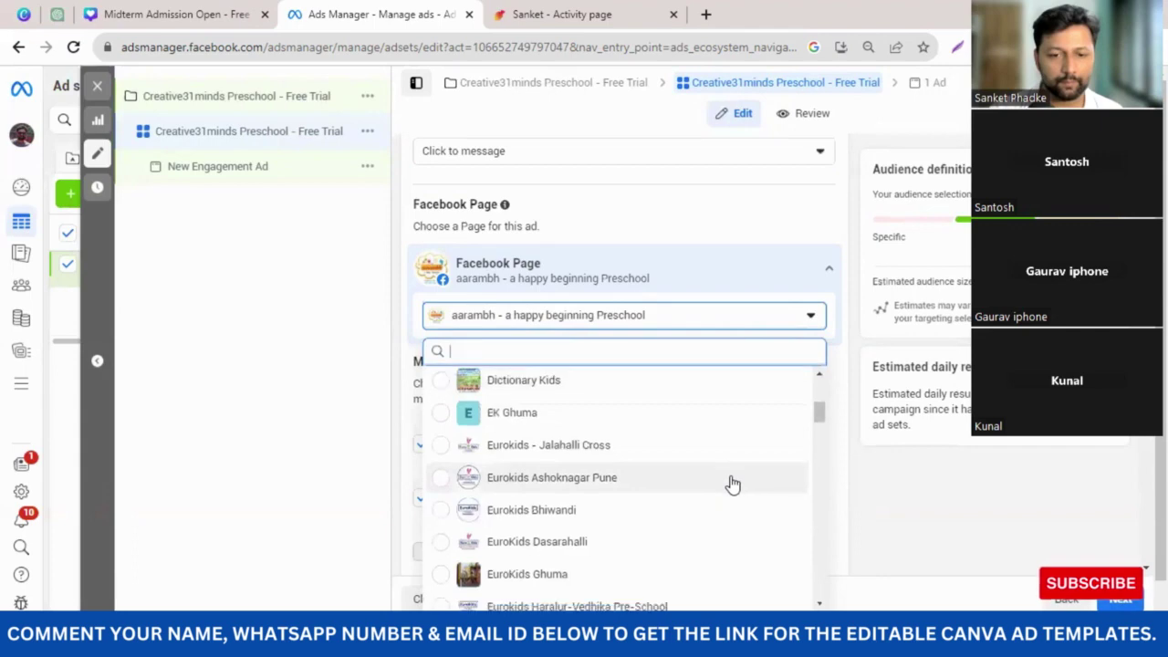
scroll(732, 484, down, 1)
scroll(729, 485, down, 1)
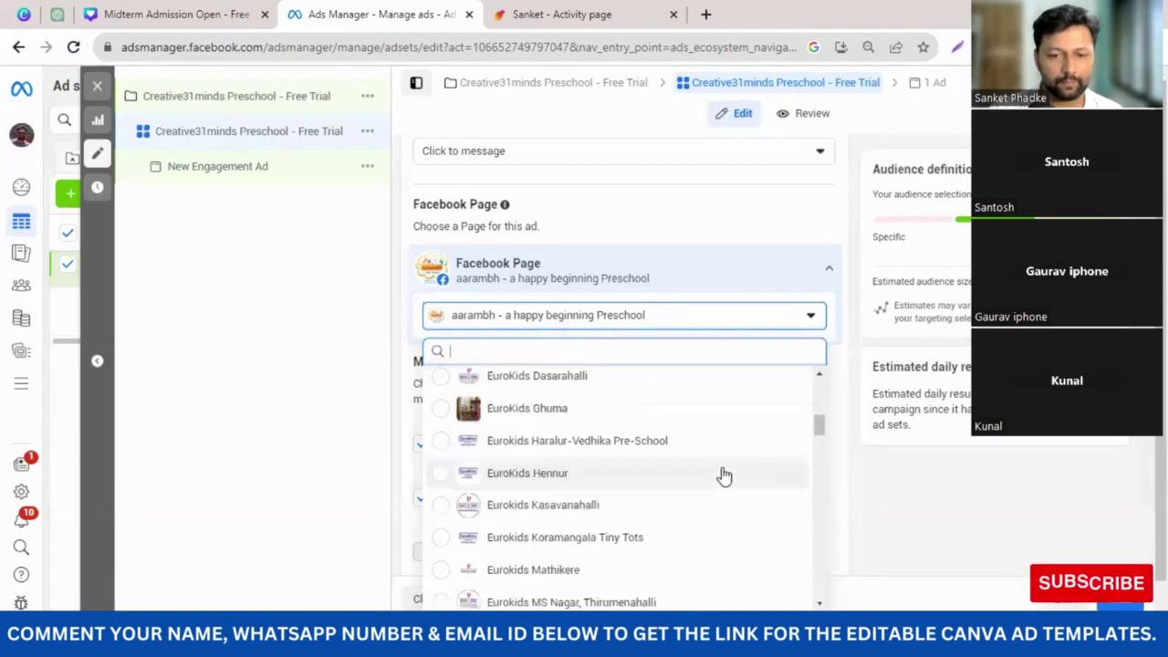
scroll(712, 473, down, 1)
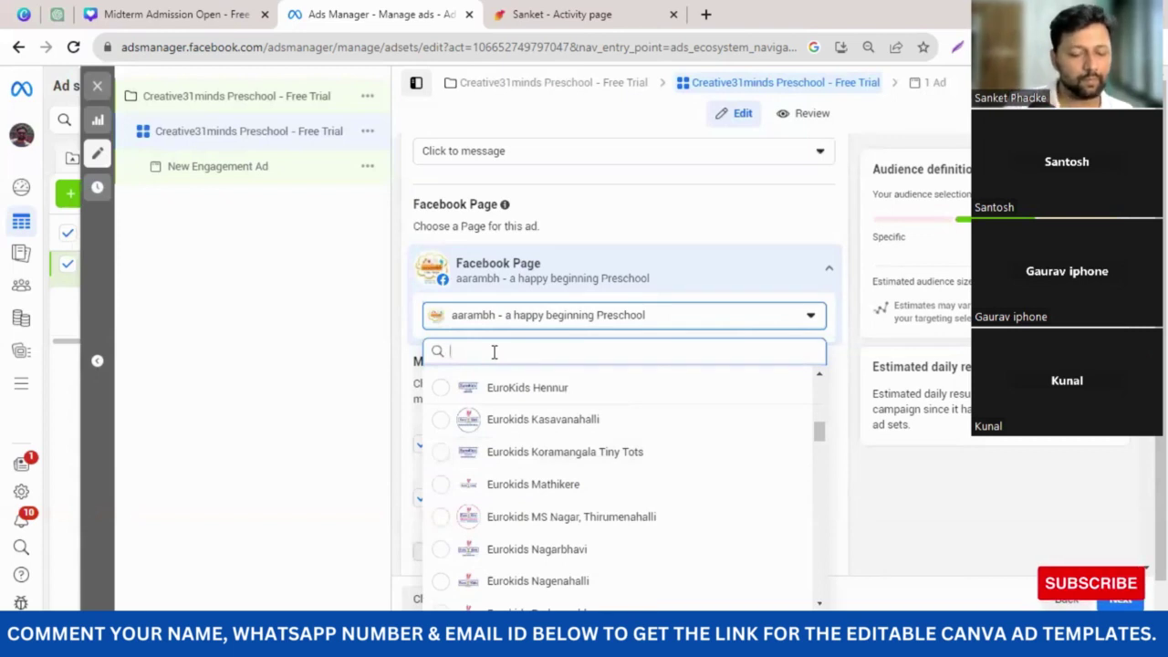
text(little)
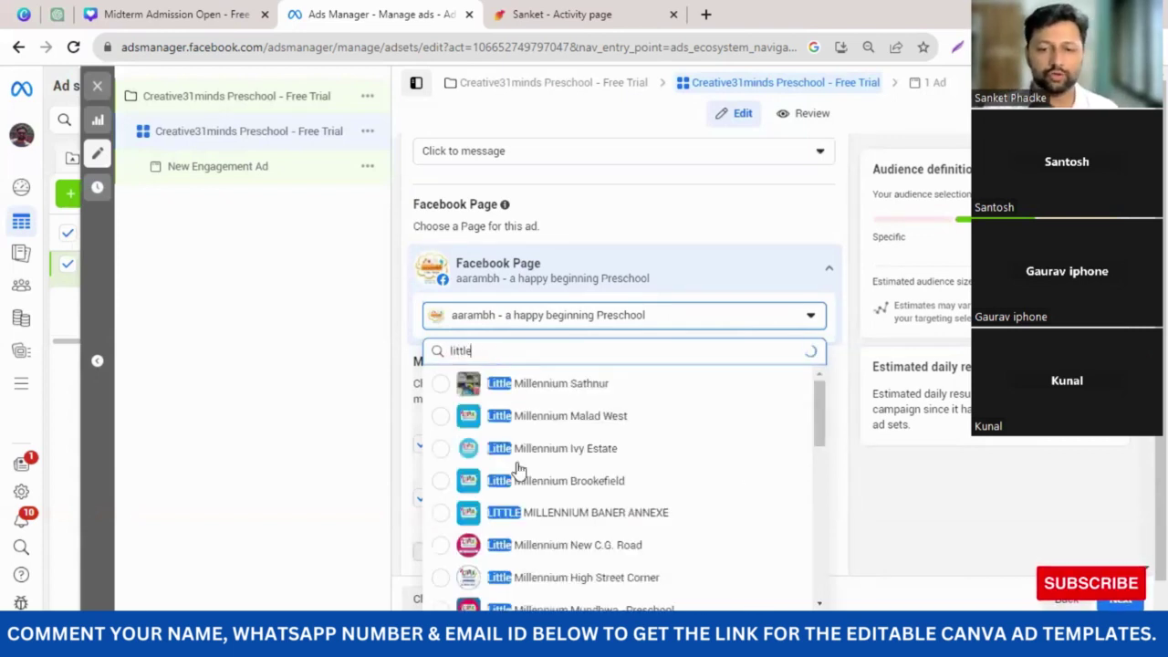
click(558, 547)
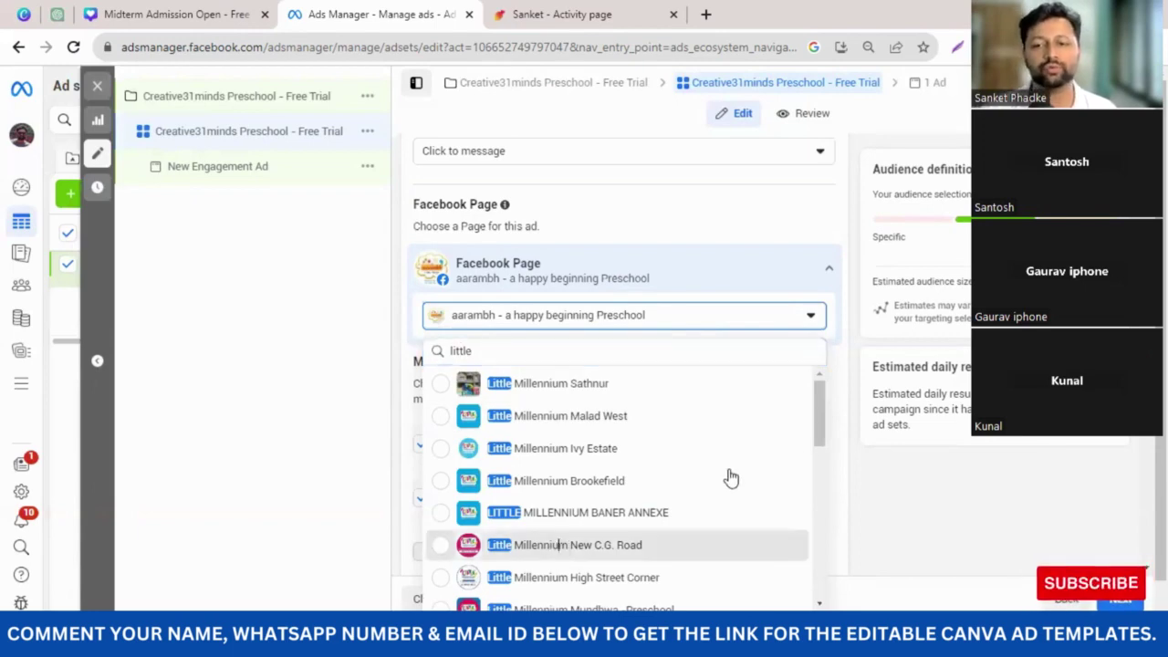
click(506, 548)
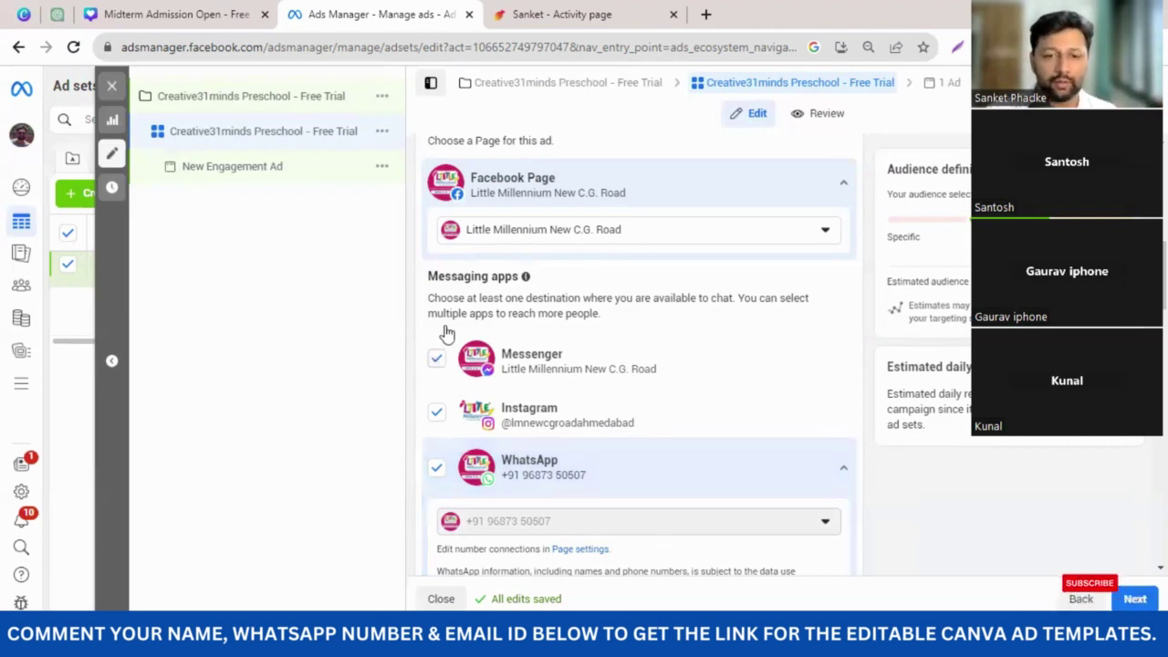
- Deselect Messenger and Instagram as messaging apps, keeping WhatsApp as the only destination
click(436, 359)
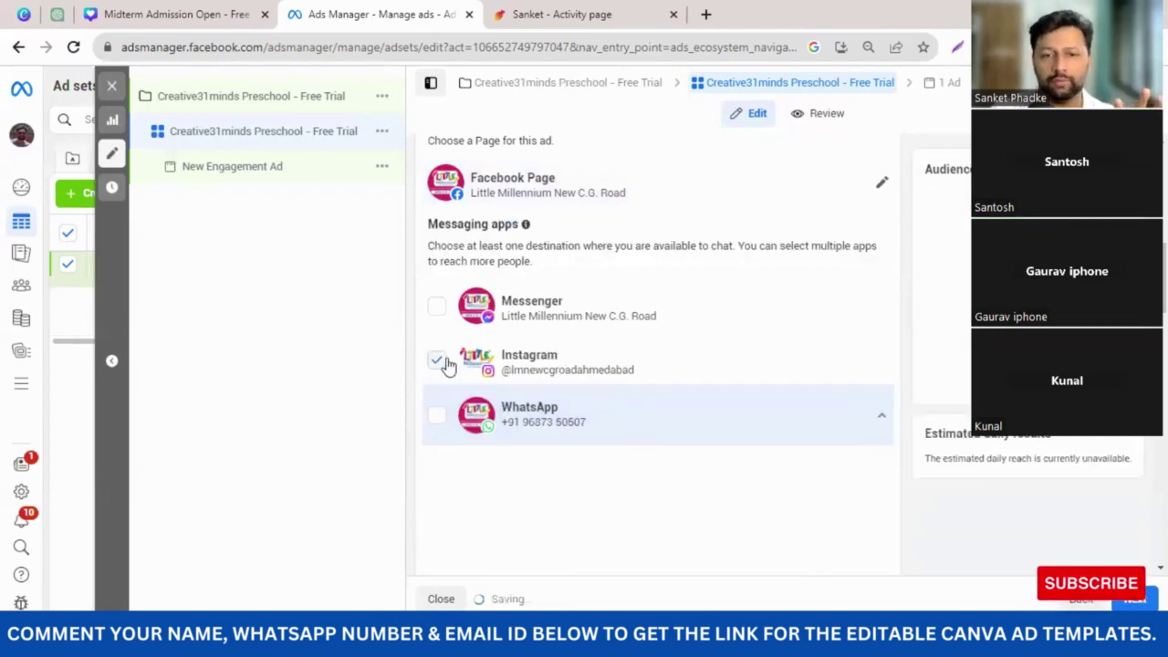
click(438, 413)
click(437, 361)
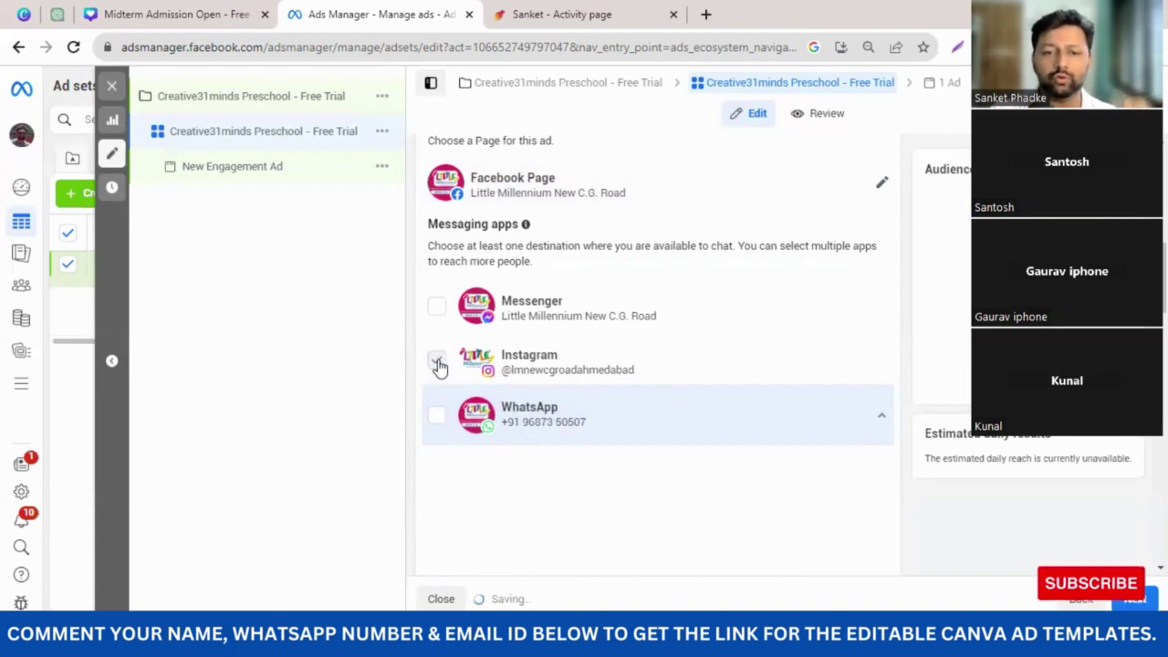
click(438, 363)
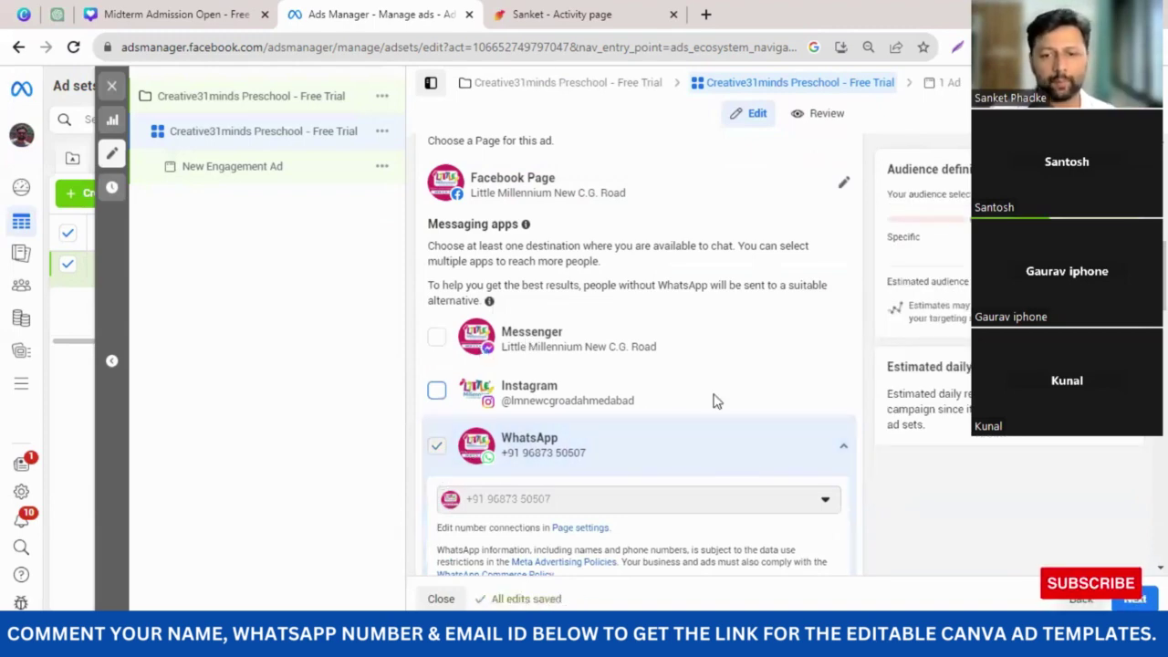
- Edit the audience locations, search for "Little Millennium New CG Road", and add the New Cg Road place as the target location
scroll(814, 410, down, 3)
scroll(814, 411, down, 1)
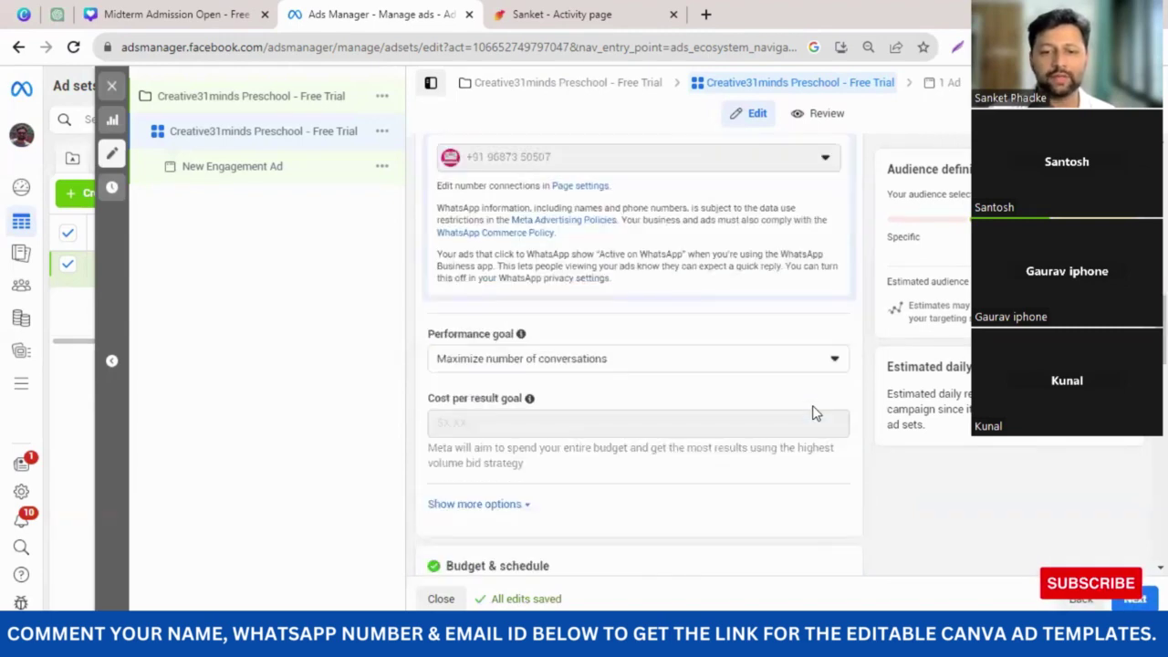
scroll(809, 413, down, 4)
scroll(809, 412, down, 2)
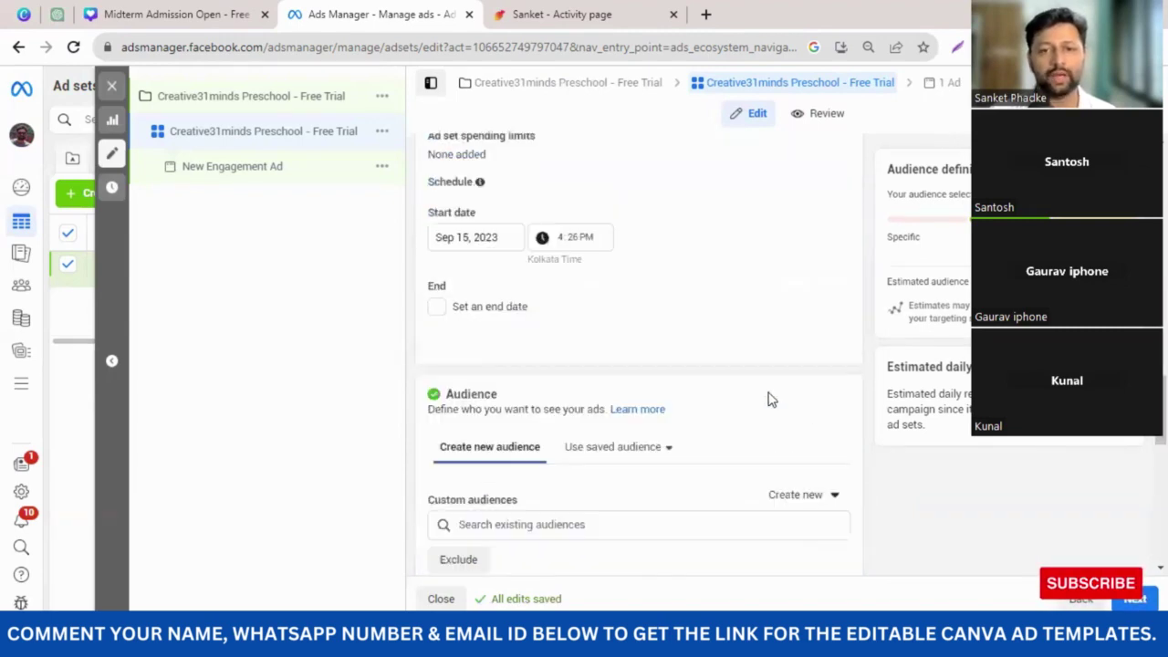
scroll(769, 399, up, 2)
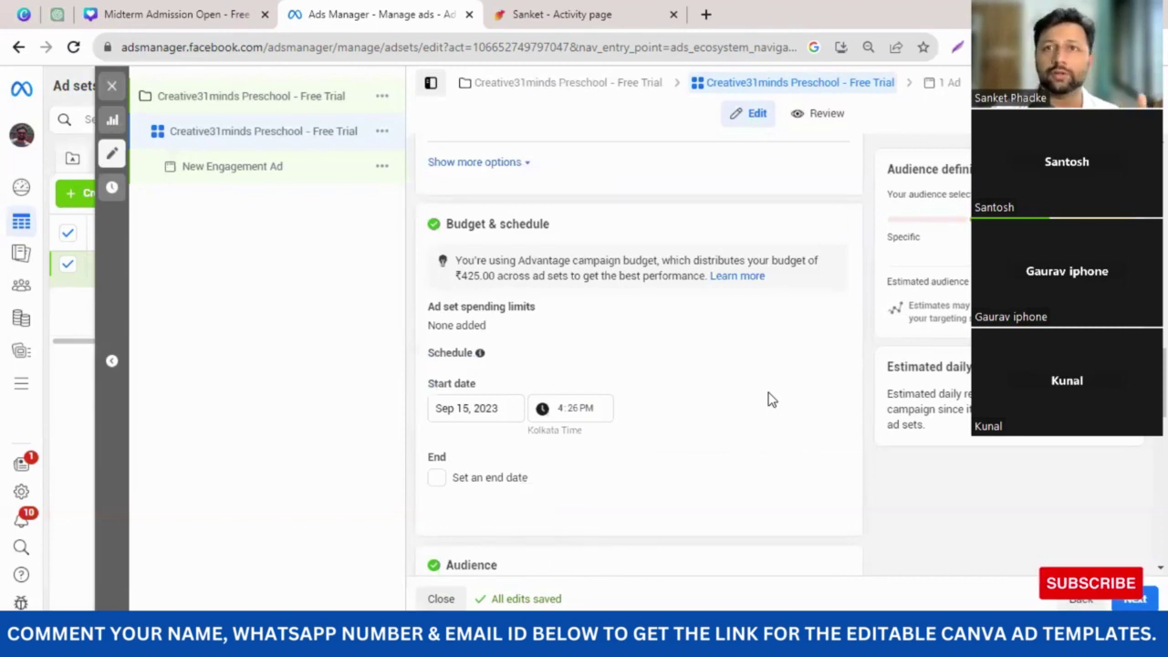
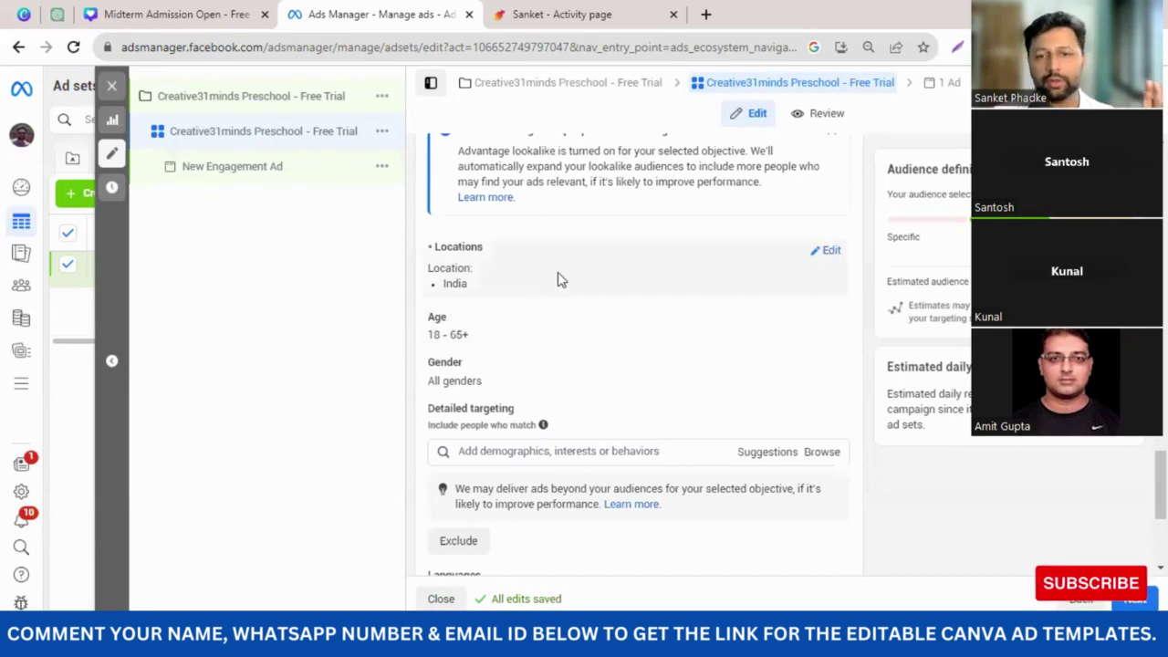
click(830, 252)
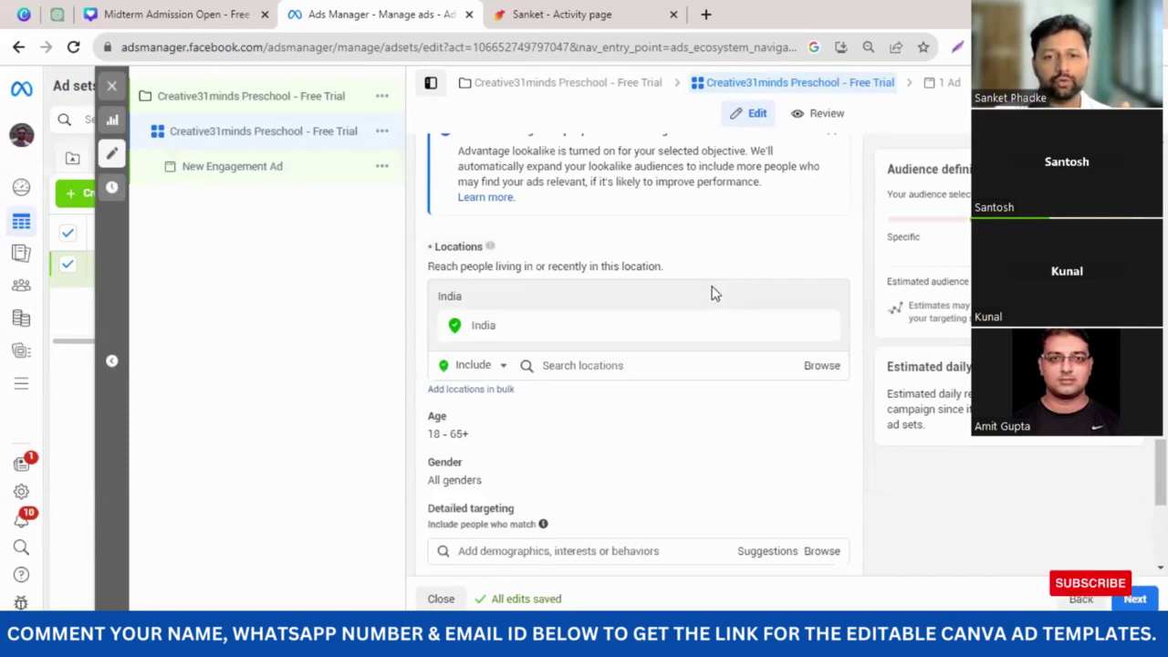
click(569, 365)
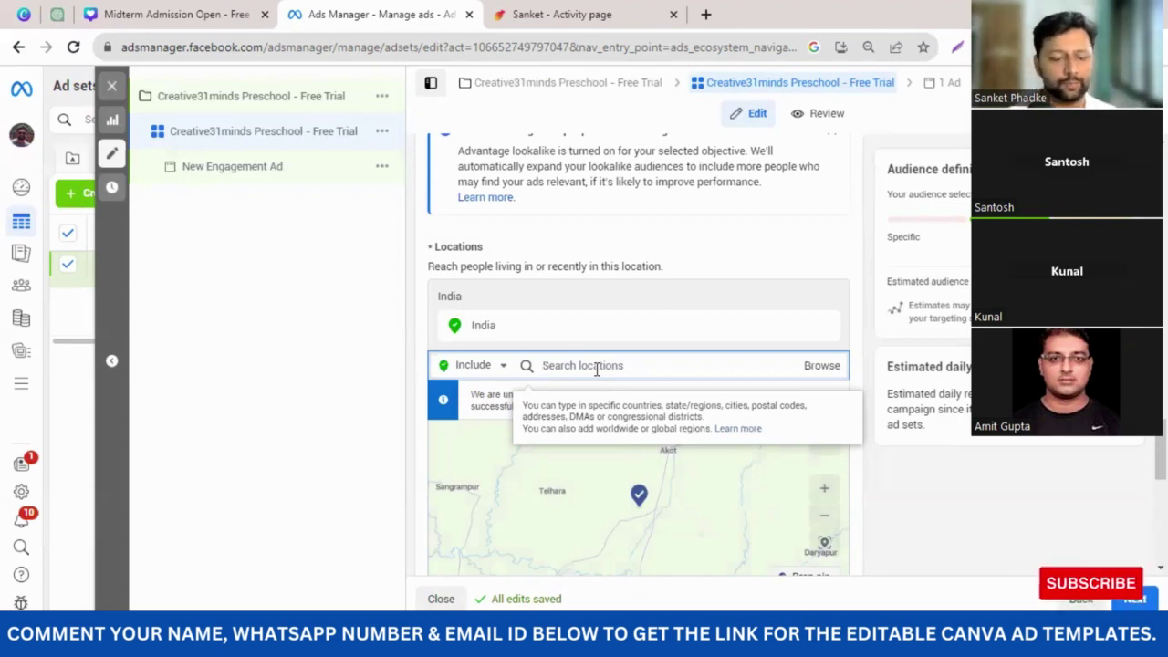
text(Little Millennium New CG Road)
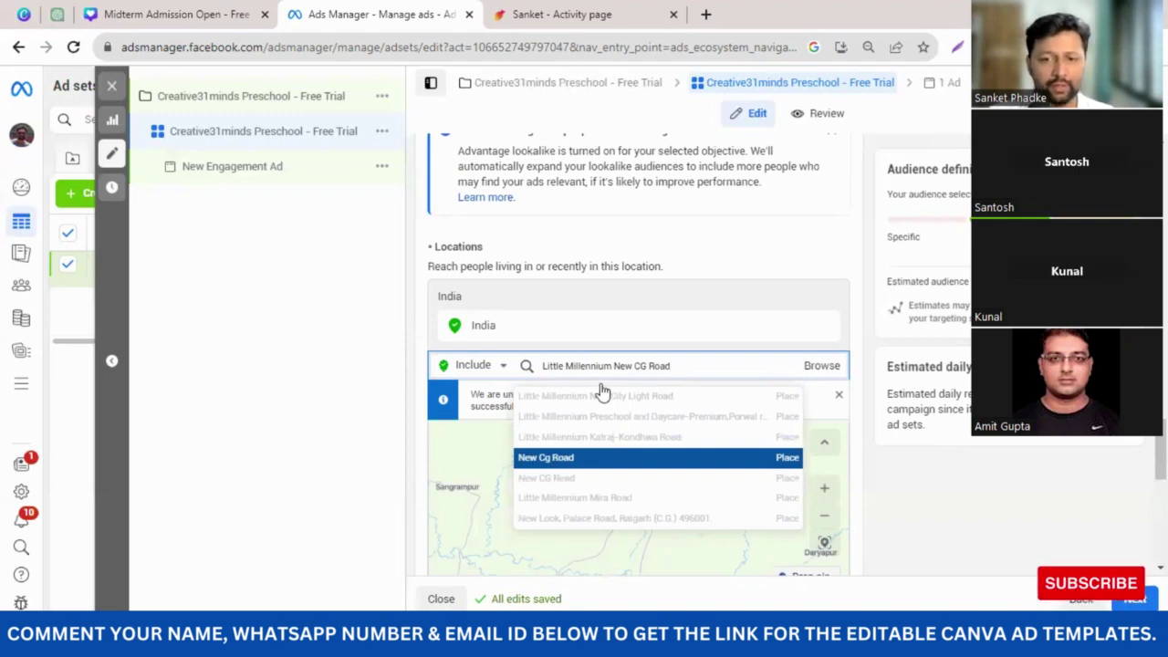
key(Return)
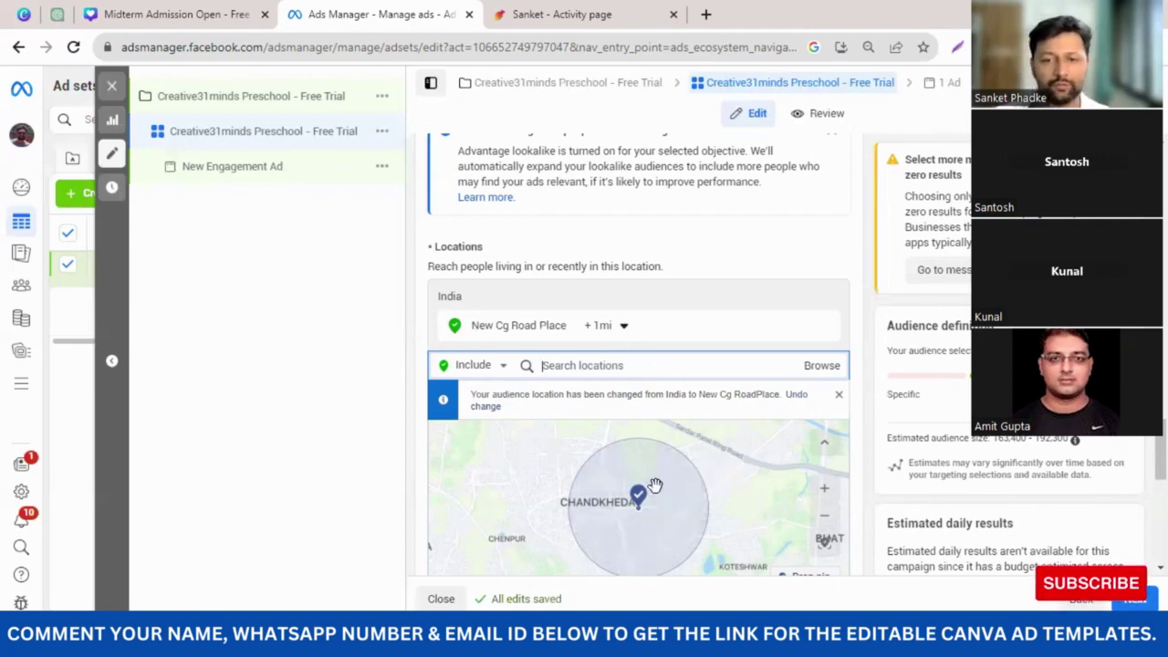
- Examine the location map around the New Cg Road pin and the nearby Vishwakarma Government Engineering College
scroll(657, 438, down, 1)
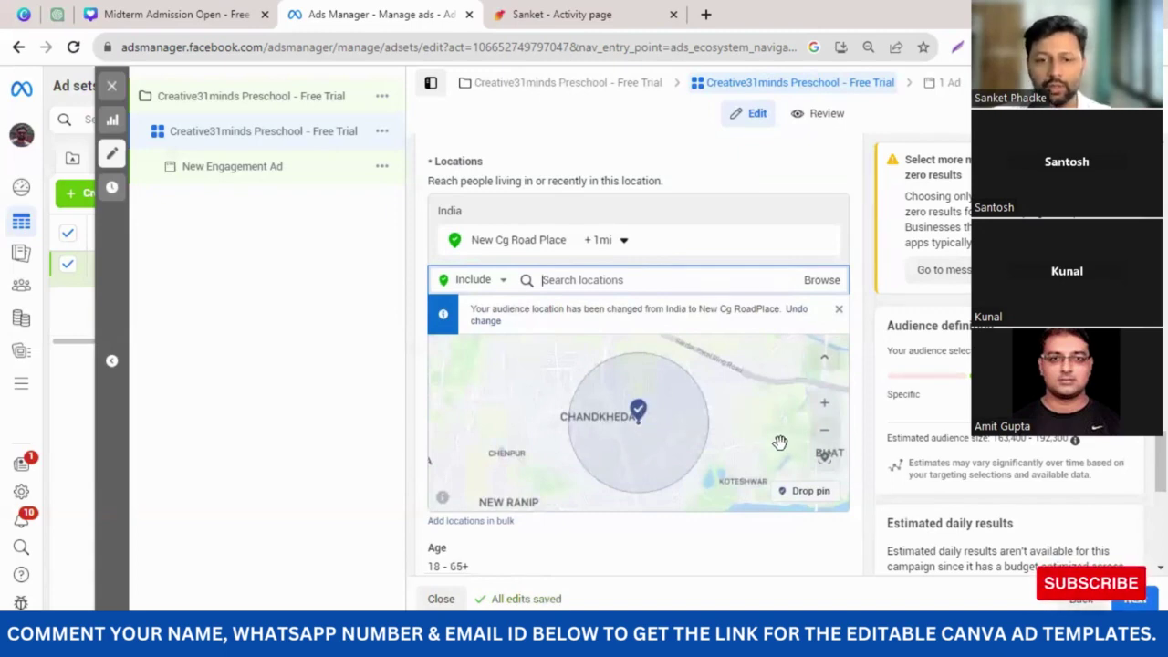
scroll(547, 433, up, 3)
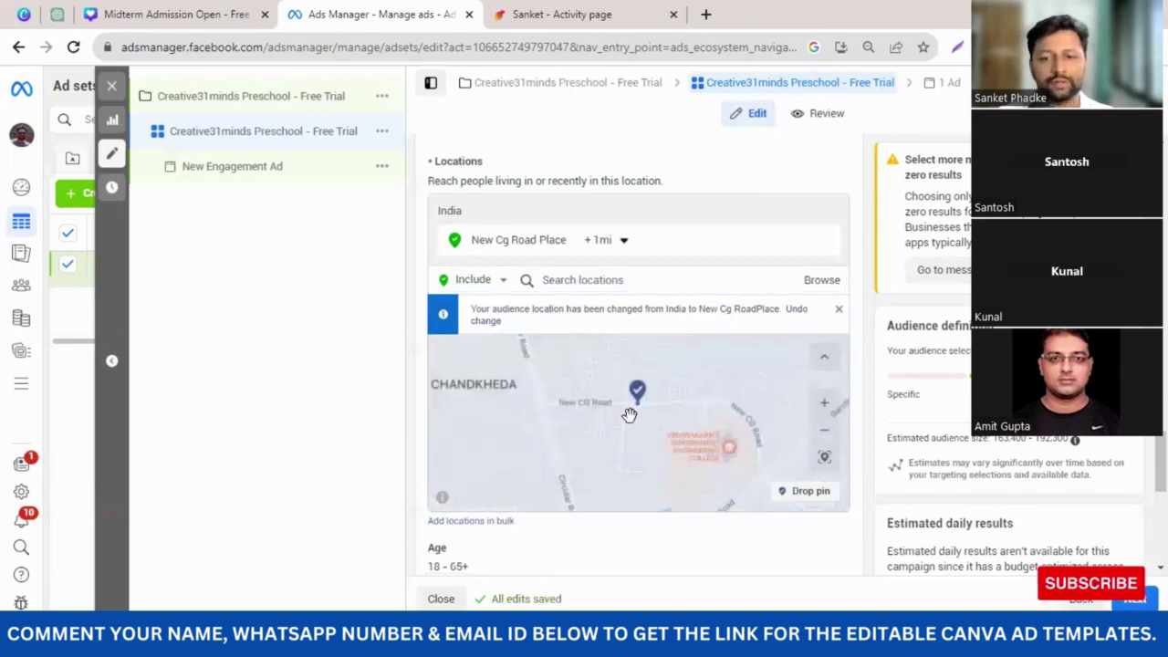
scroll(631, 412, up, 2)
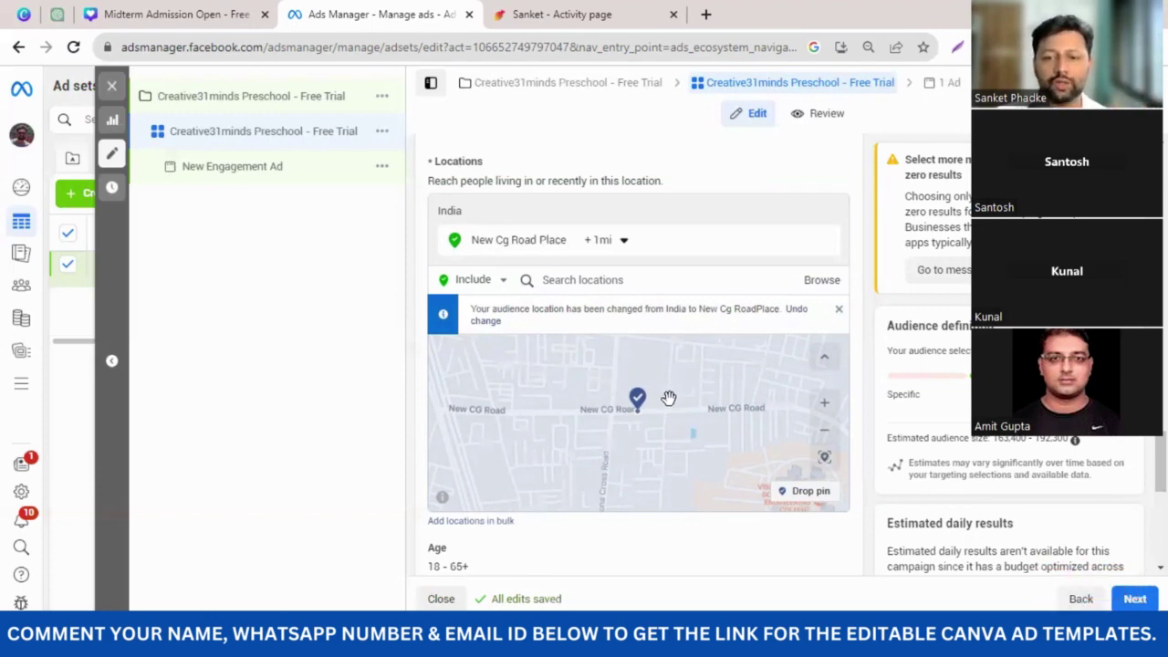
click(824, 436)
drag(539, 421, 618, 424)
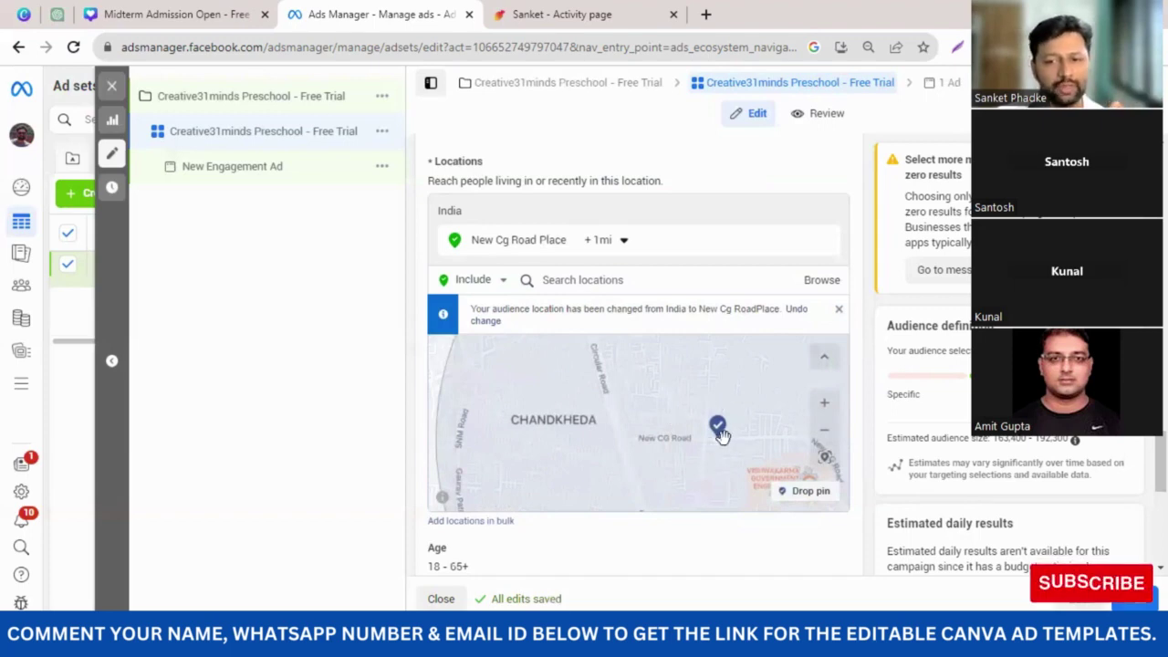
drag(578, 417, 529, 387)
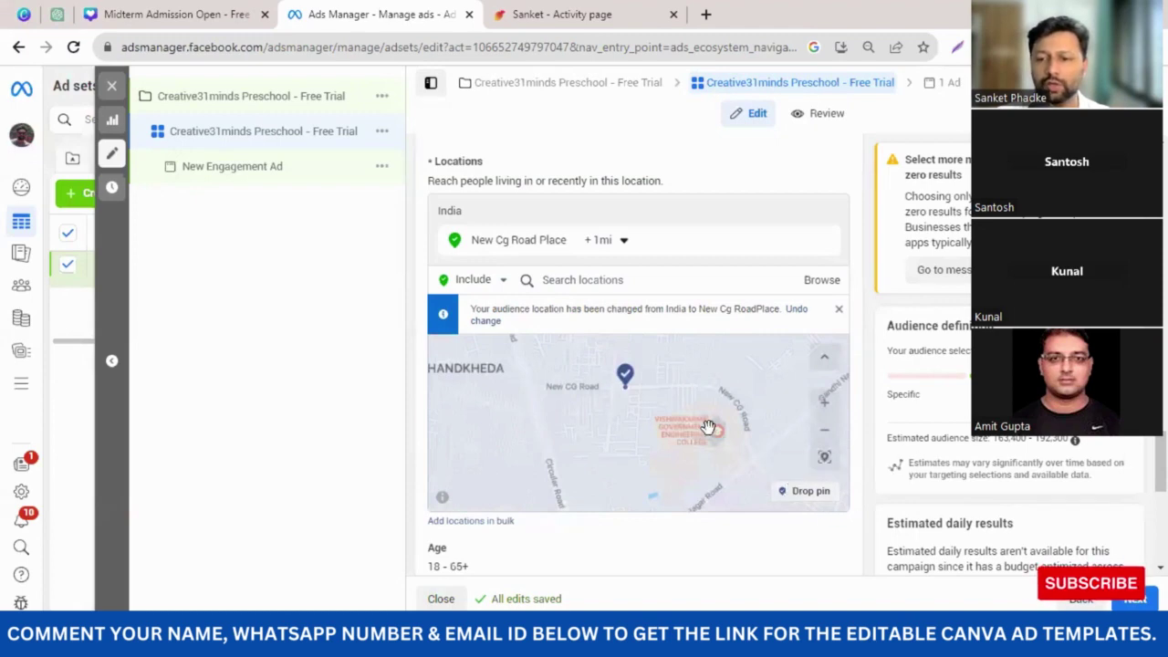
click(824, 401)
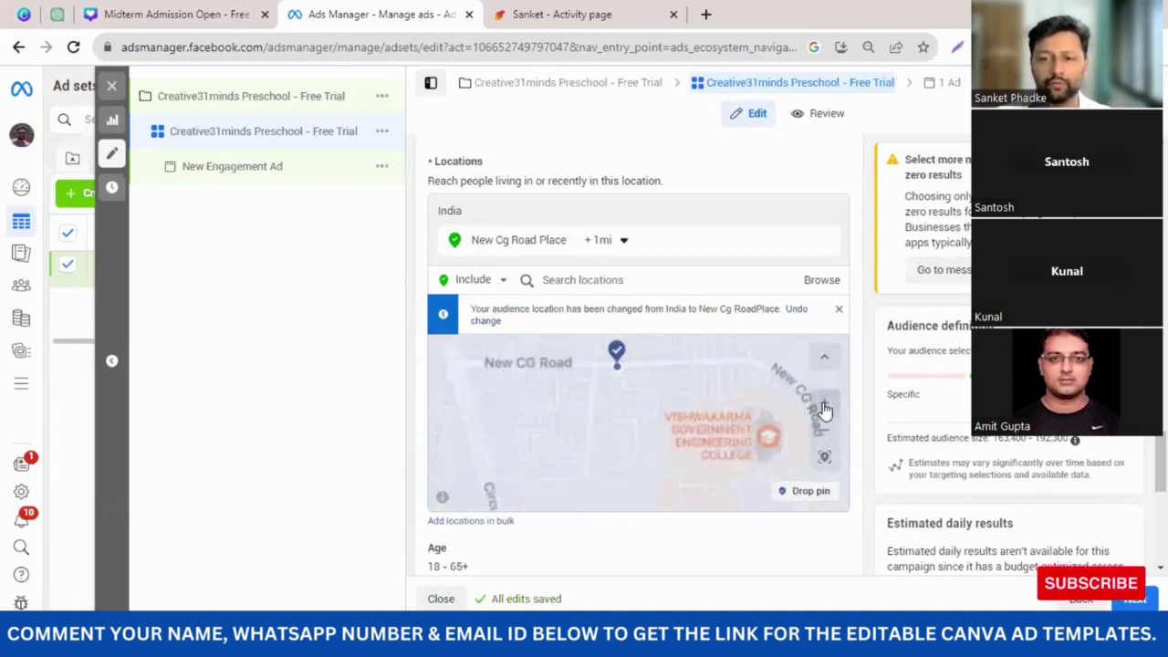
scroll(623, 425, up, 3)
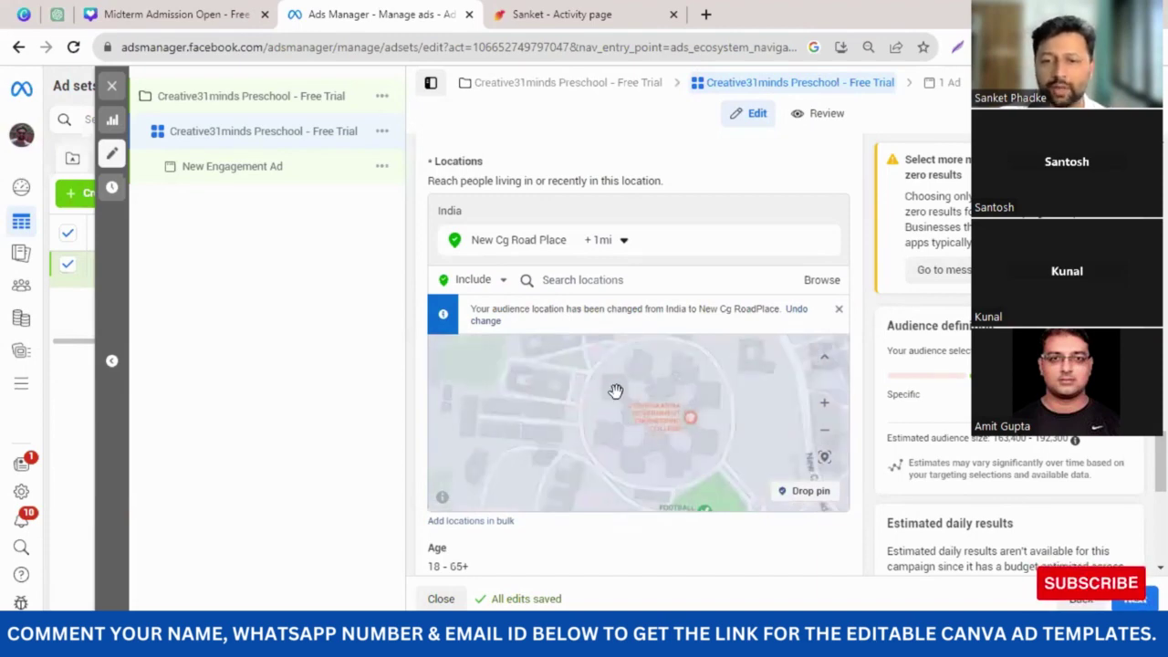
- Try dropping a pin on Vishwakarma Government Engineering College as an extra target location with a 2-mile radius
click(819, 496)
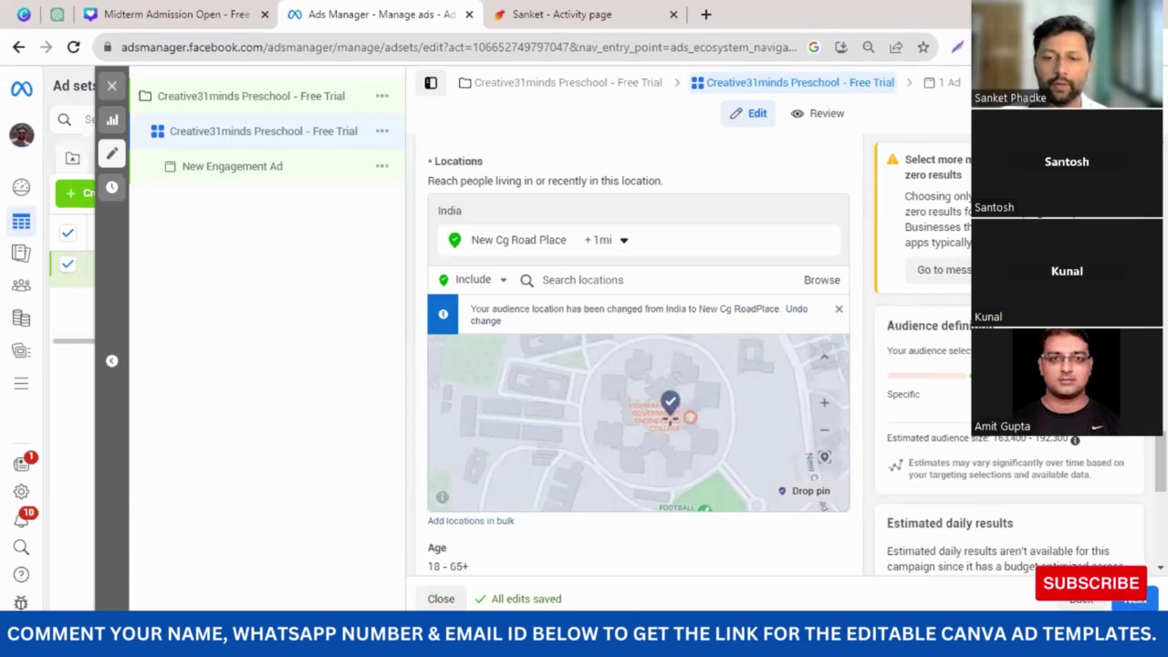
click(654, 410)
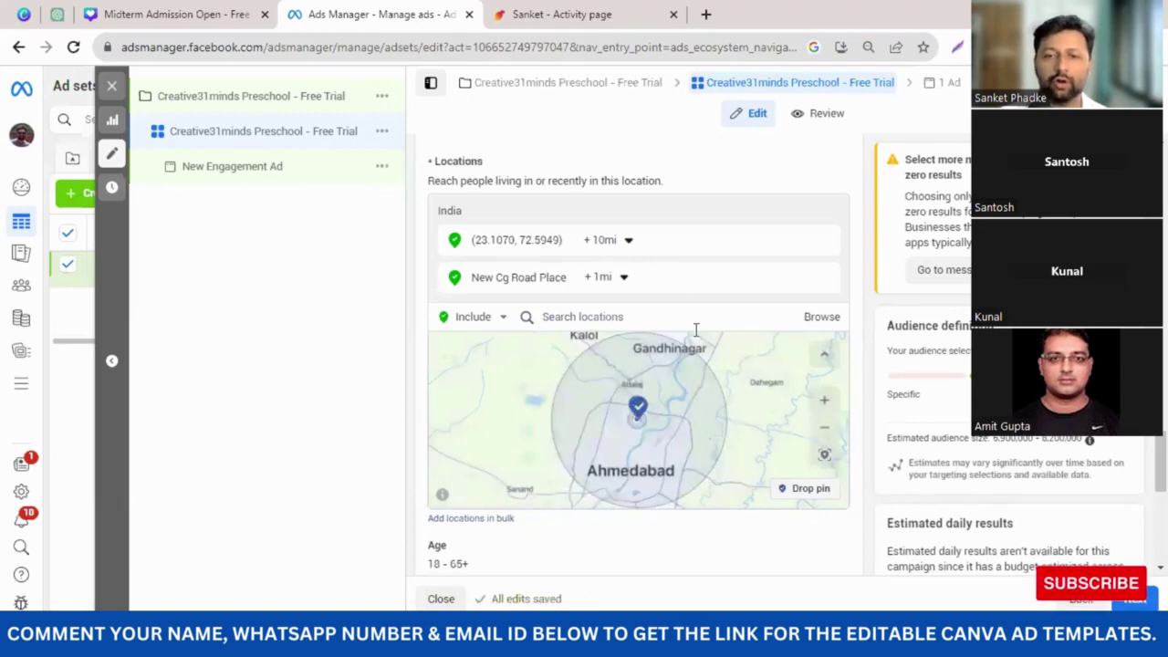
click(629, 241)
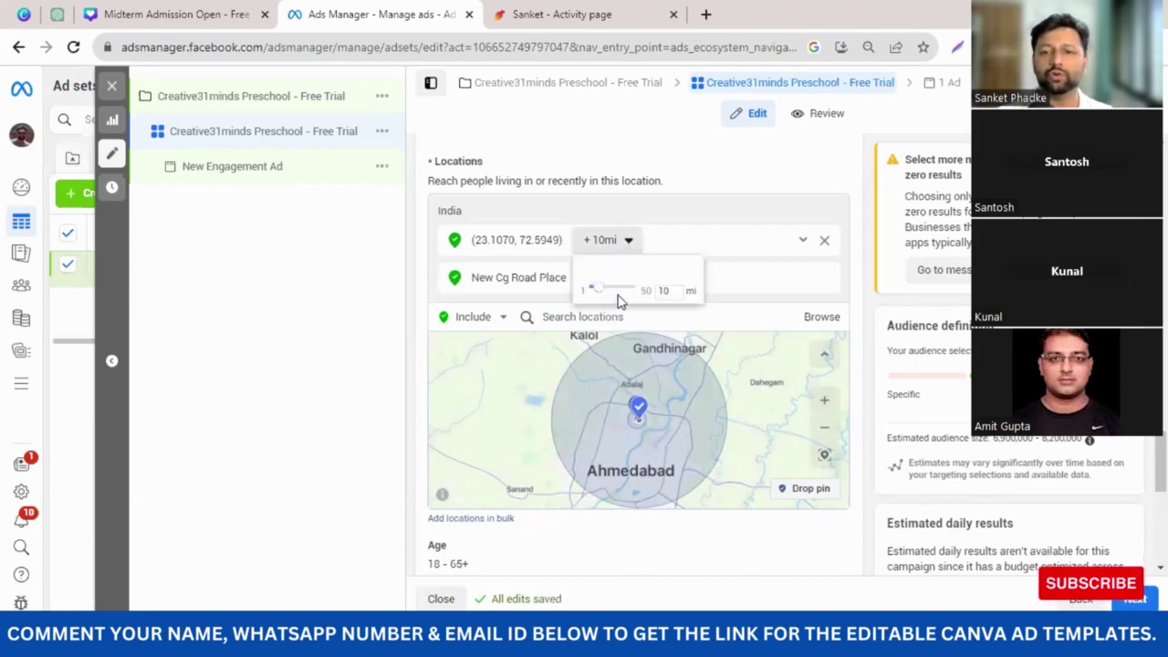
double_click(665, 290)
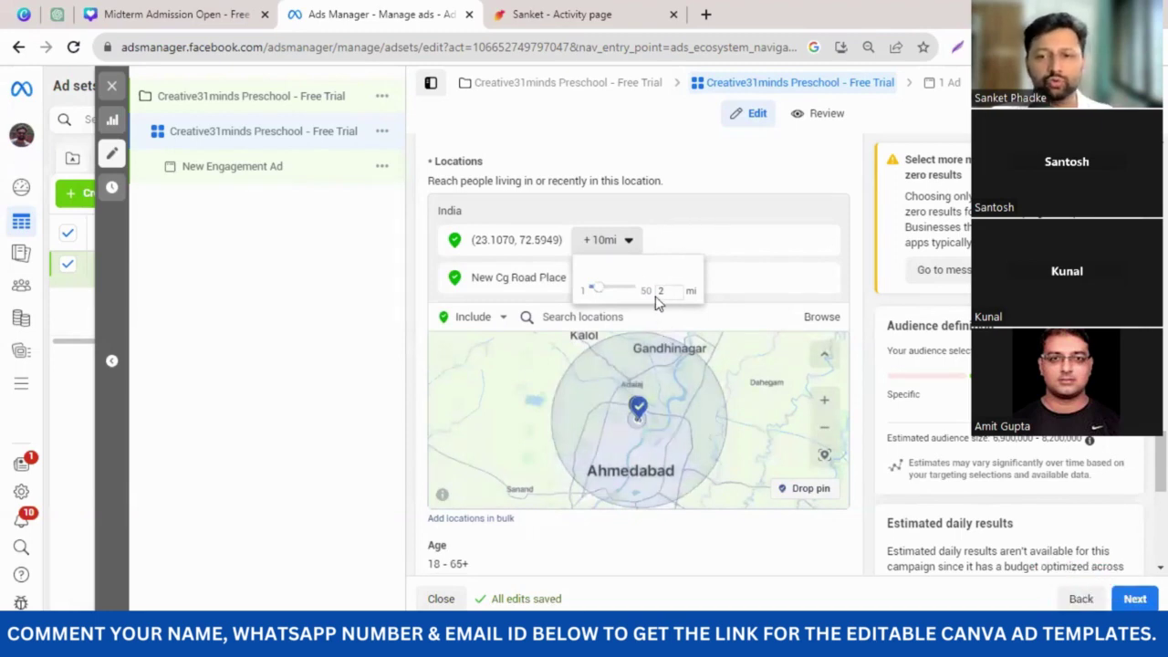
click(786, 198)
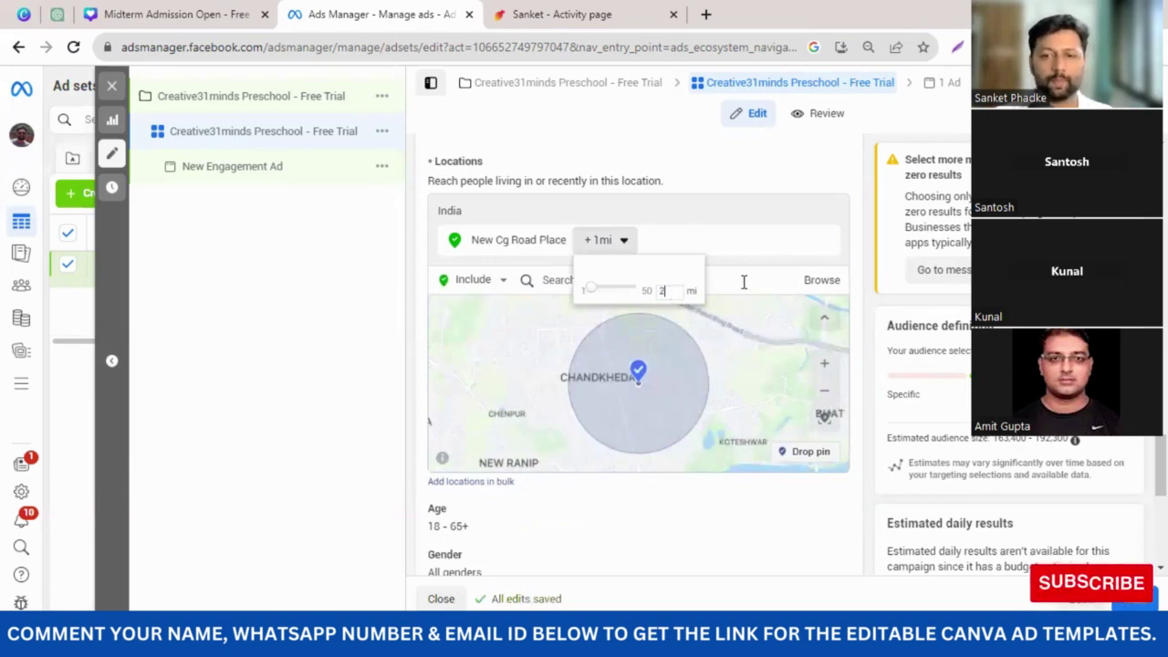
- Set the targeting radius around New Cg Road Place to 2 miles and check its coverage on the map
click(718, 258)
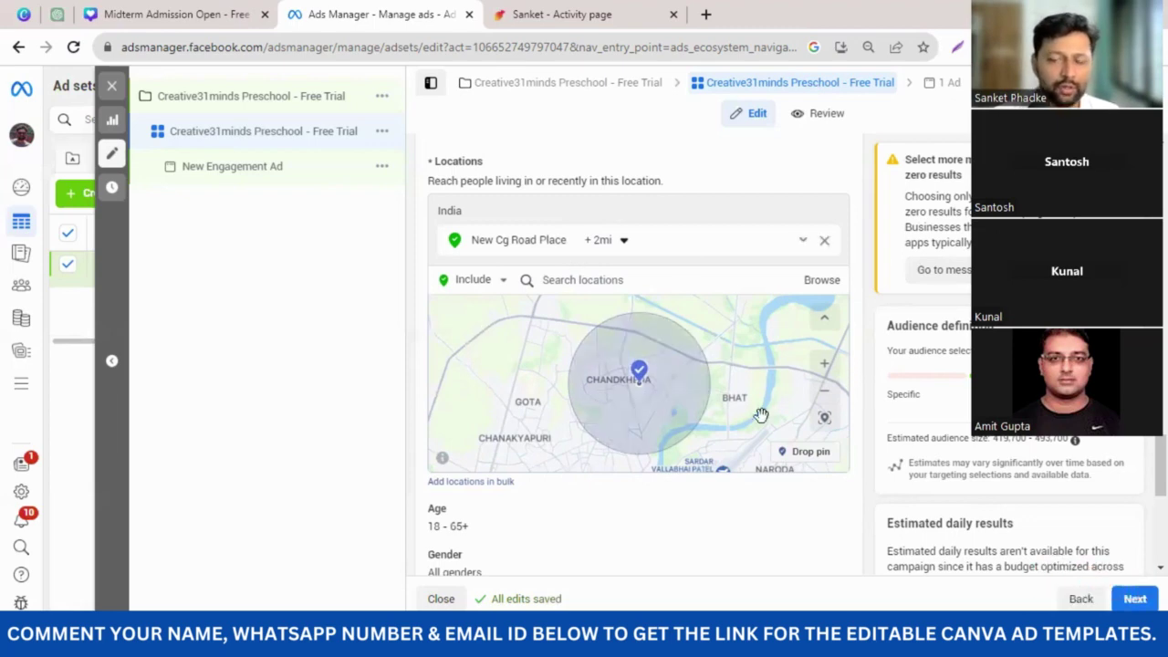
scroll(666, 372, down, 2)
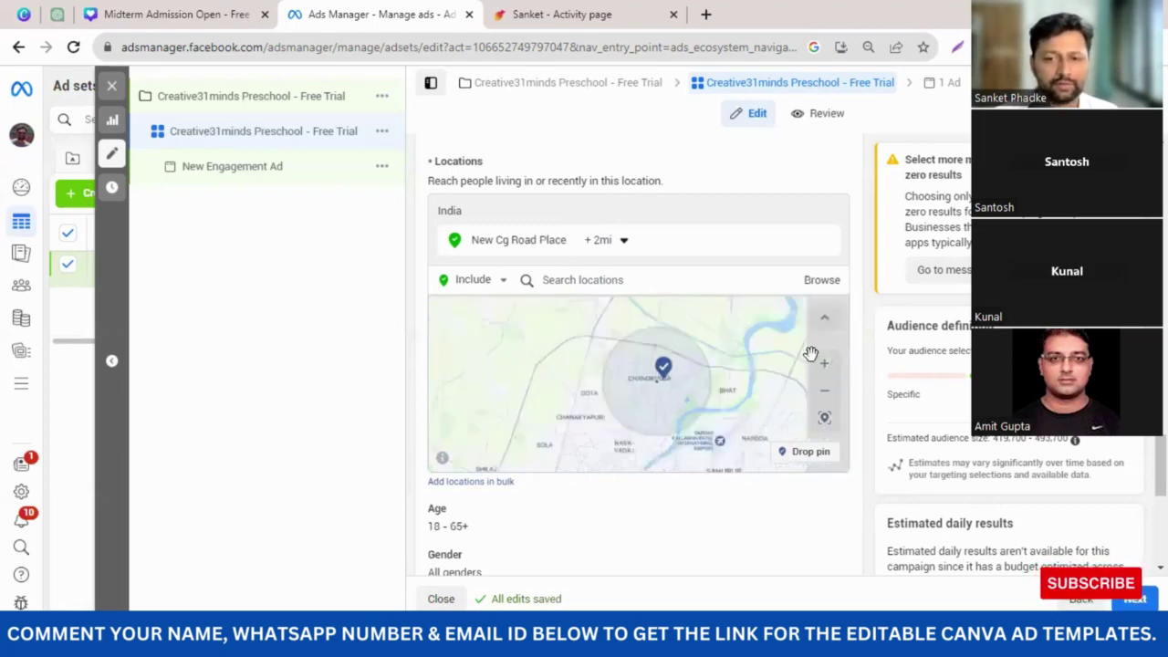
scroll(666, 372, up, 2)
- Set the audience's age range to a minimum of 24 and a maximum of 35
scroll(857, 398, down, 2)
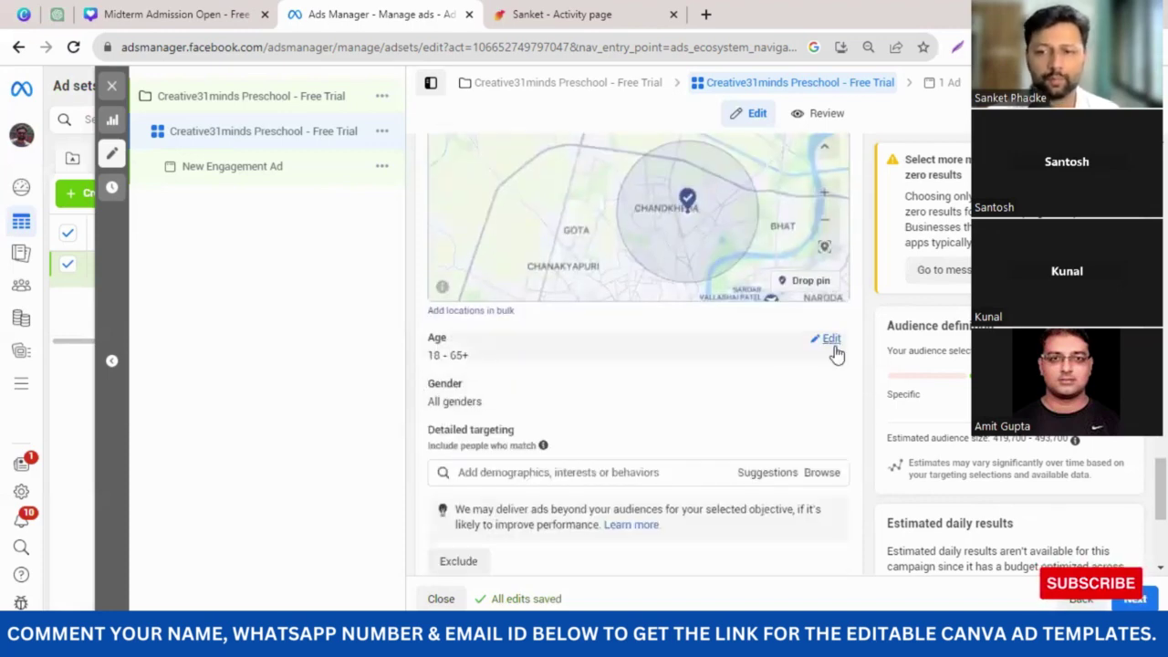
click(832, 344)
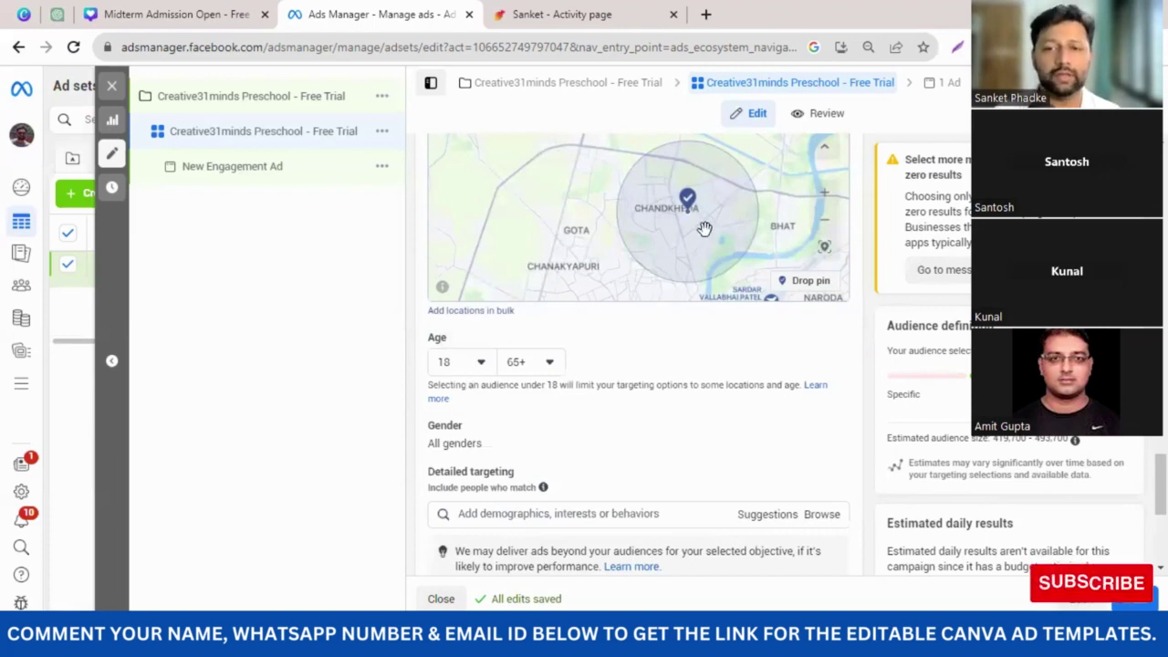
click(480, 363)
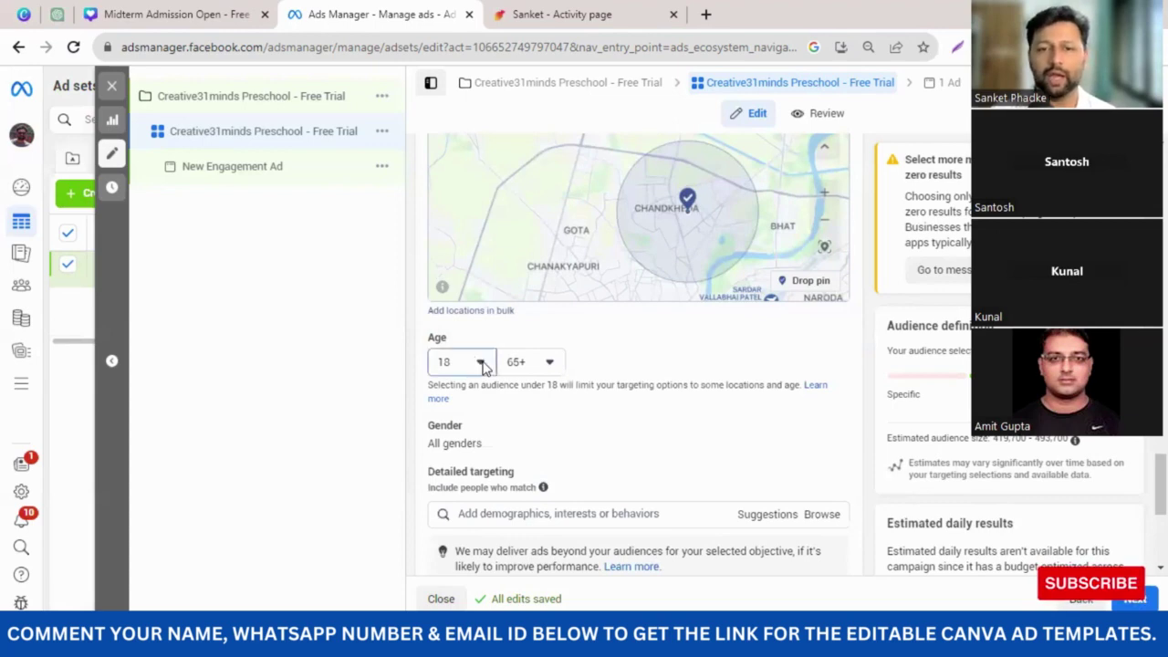
scroll(500, 509, down, 1)
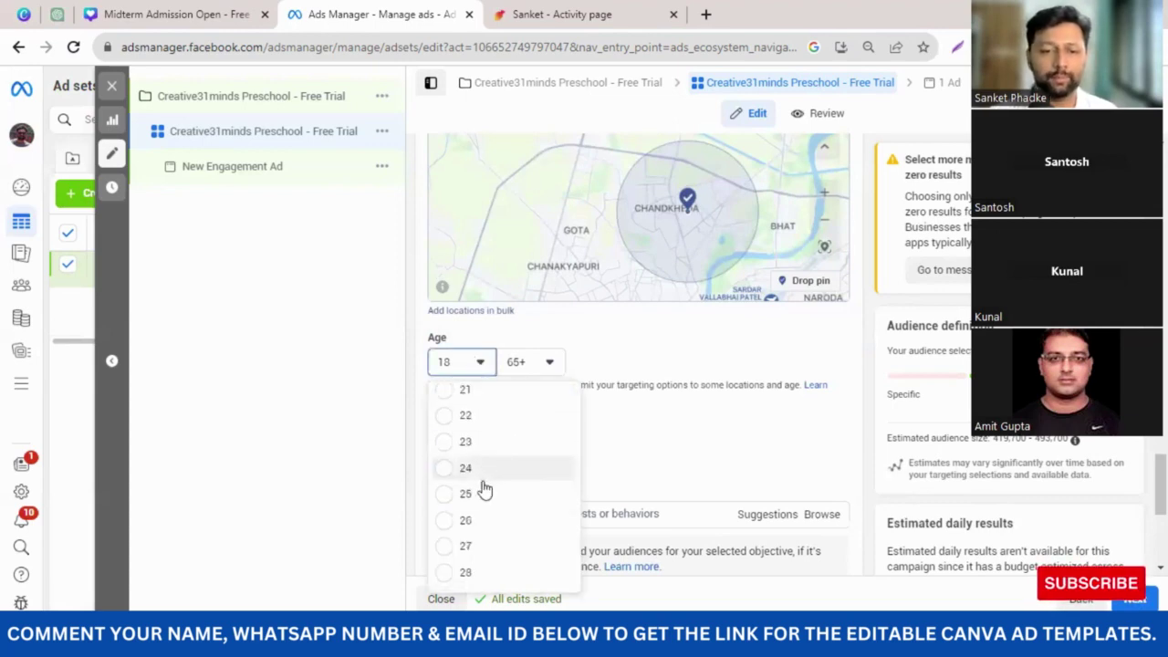
click(465, 468)
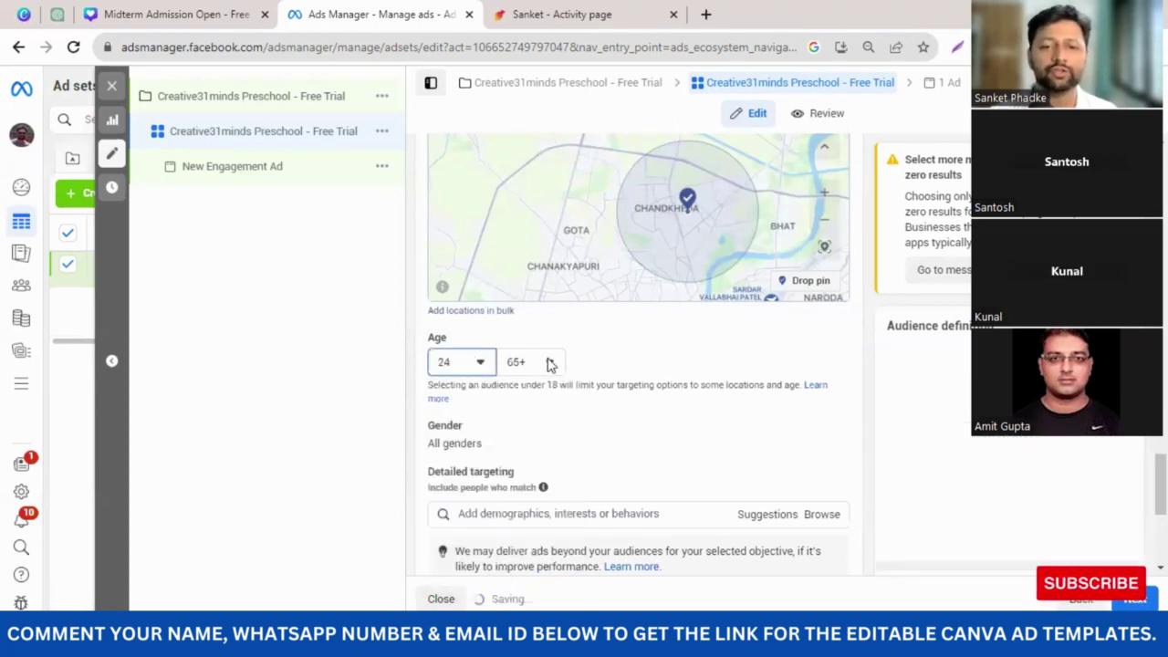
click(547, 361)
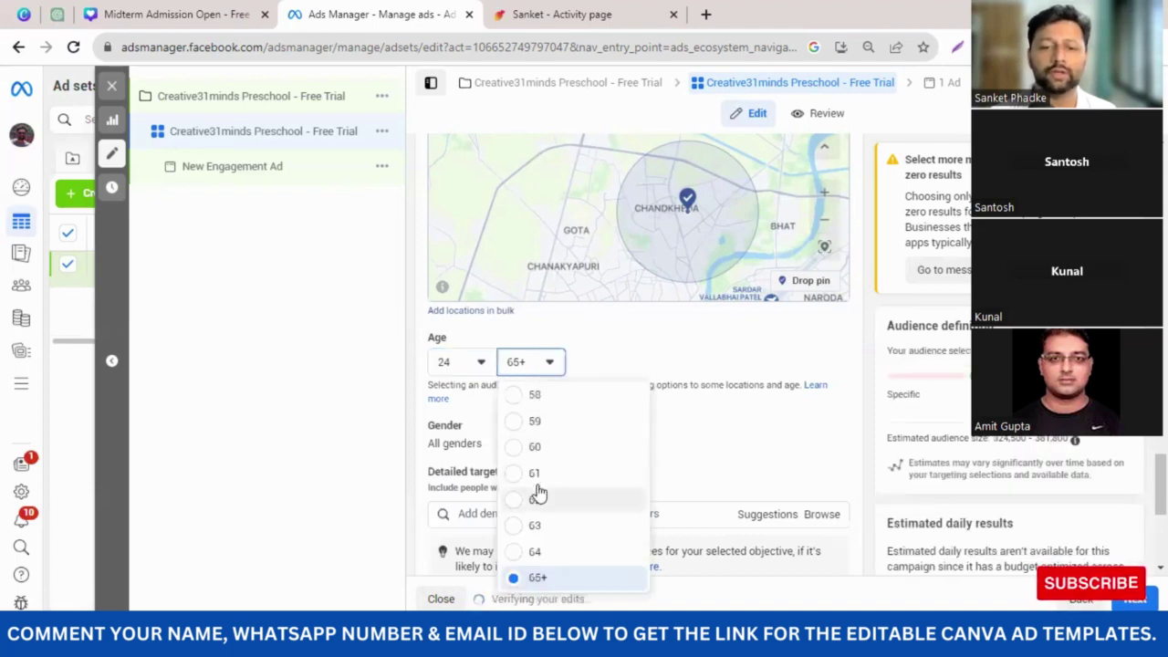
scroll(536, 479, up, 4)
scroll(547, 454, up, 3)
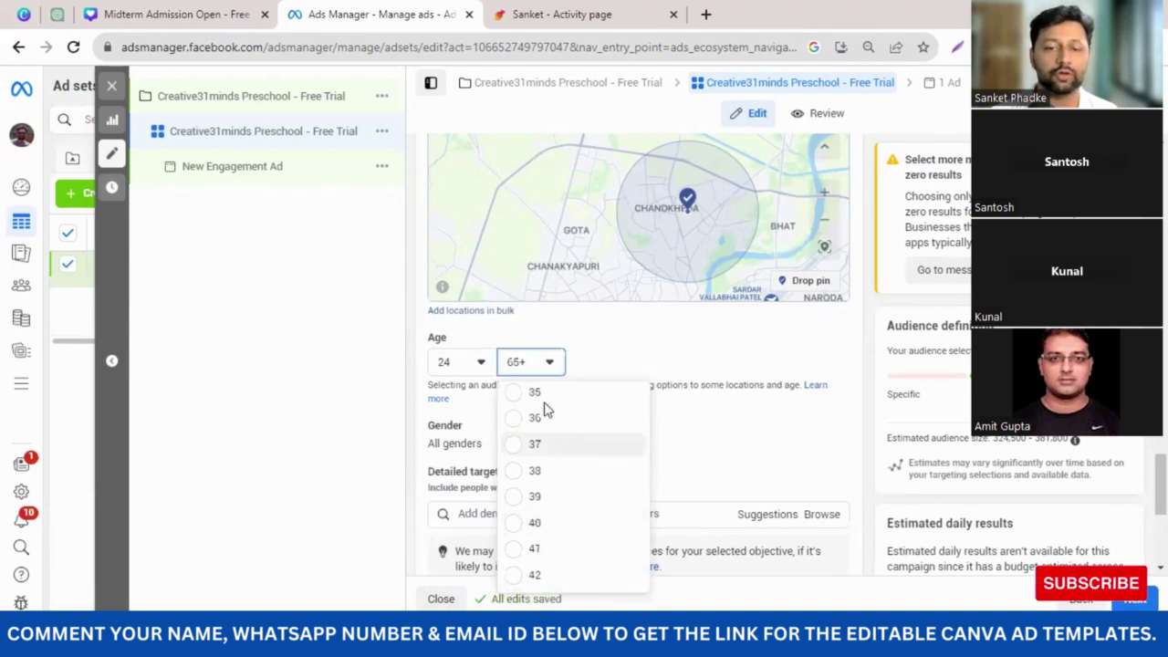
click(584, 398)
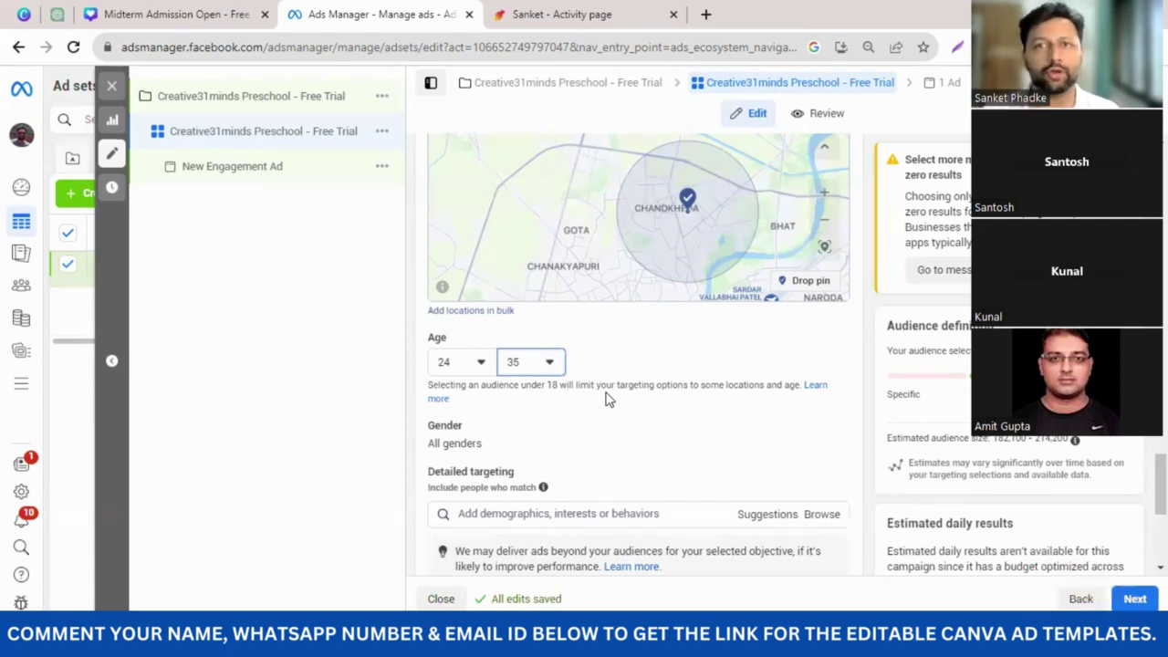
- Limit the audience's gender to Women
scroll(620, 438, down, 1)
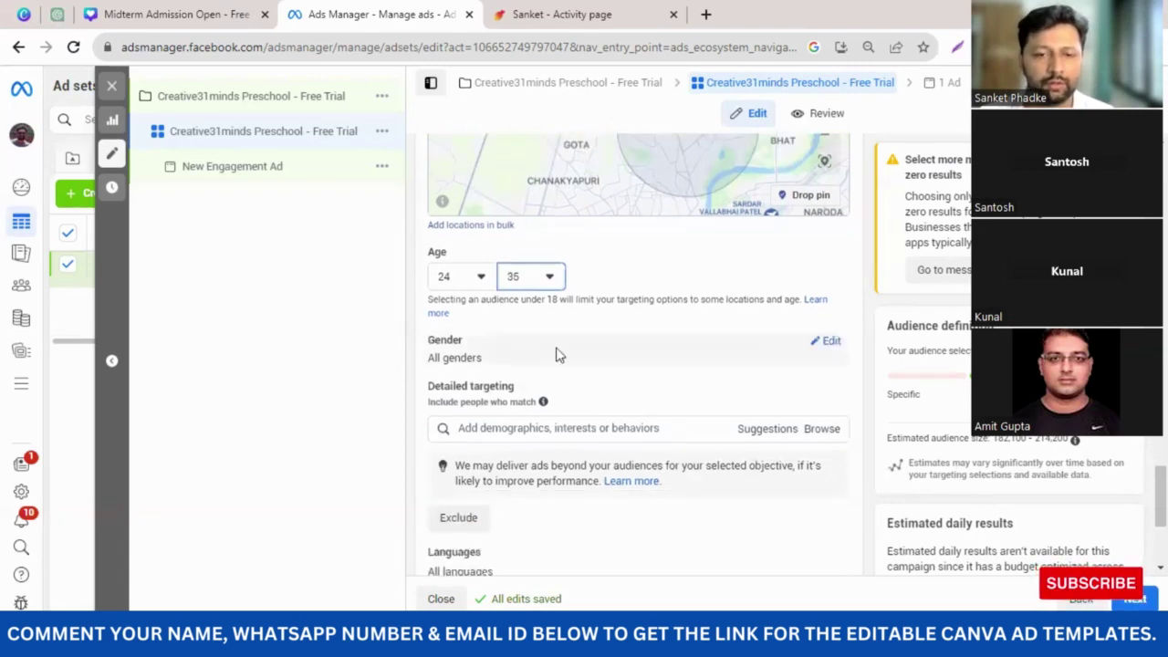
click(830, 342)
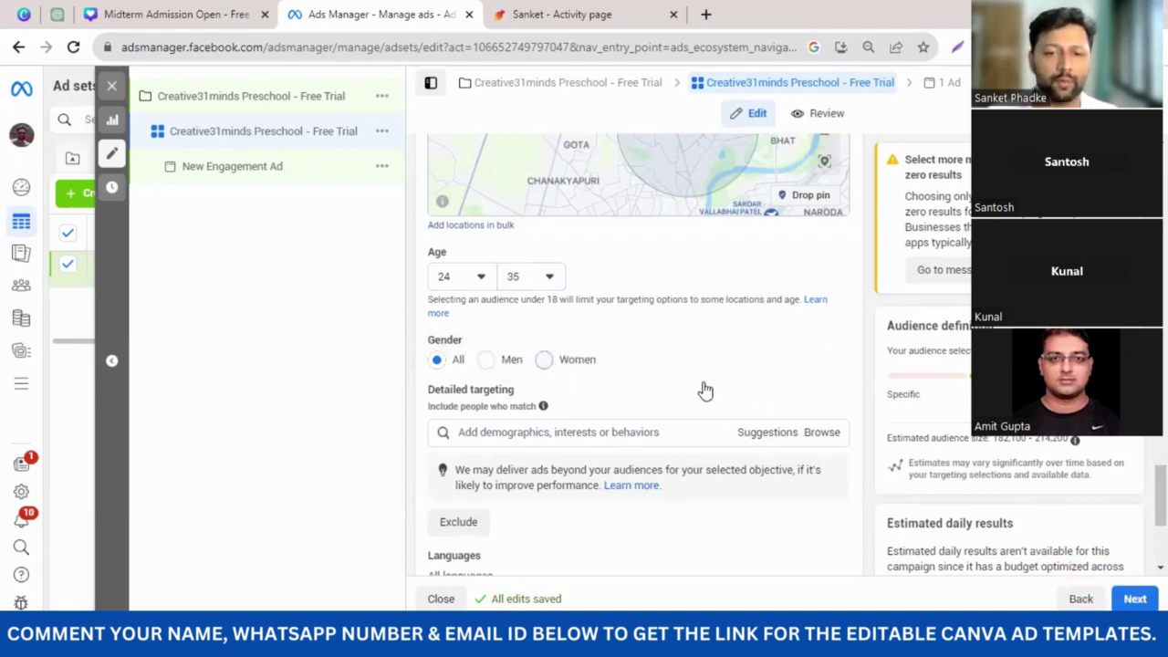
click(544, 360)
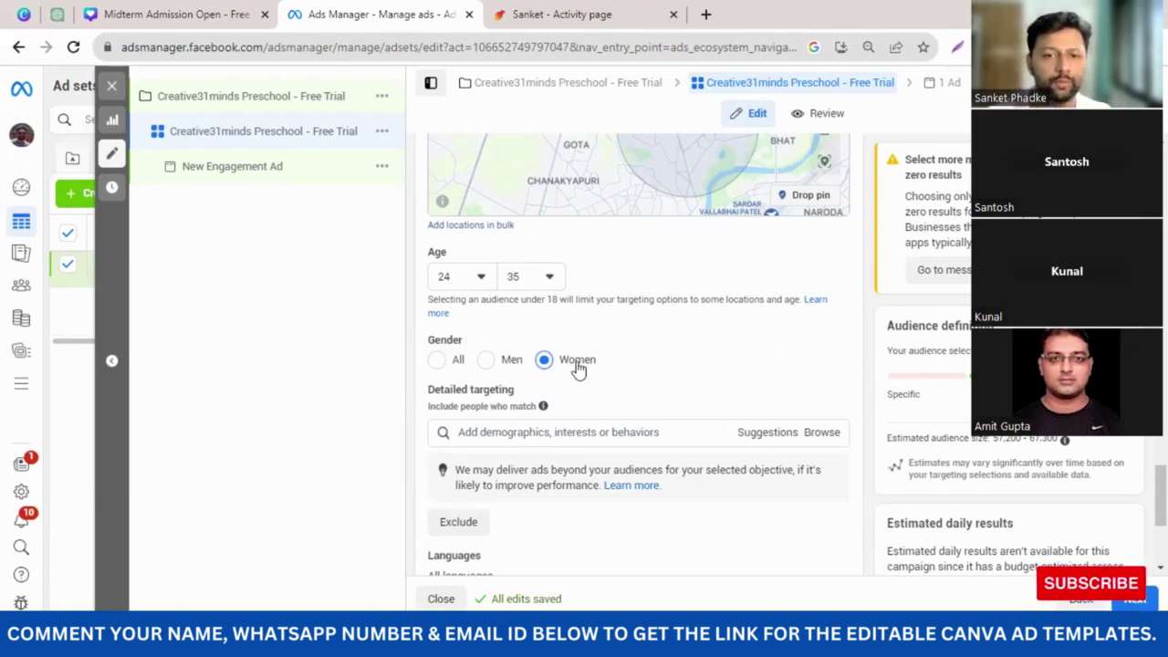
- Search the detailed targeting for "preschool" and add the Preschool (primary & secondary education) interest
scroll(665, 401, down, 2)
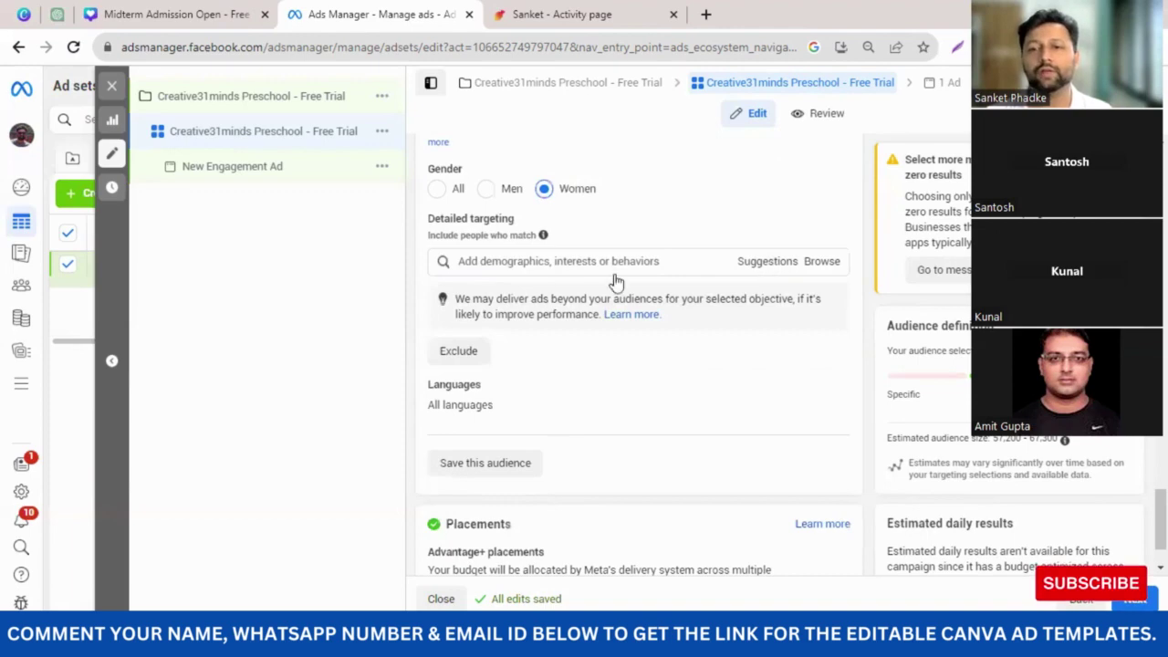
click(494, 261)
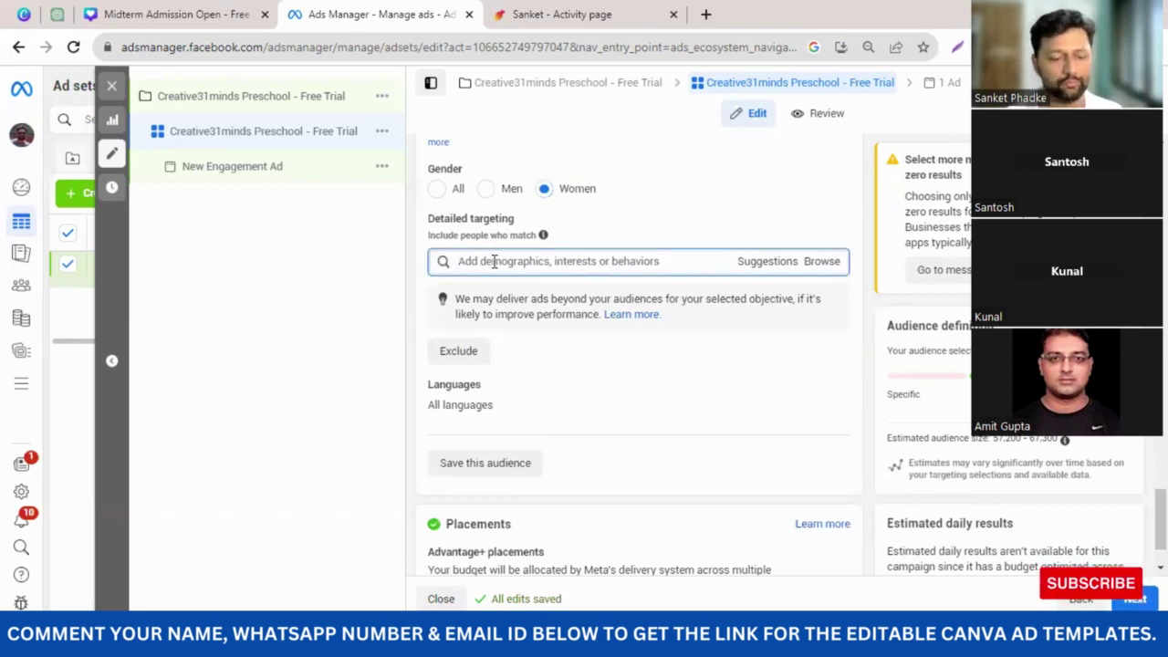
text(preschoo)
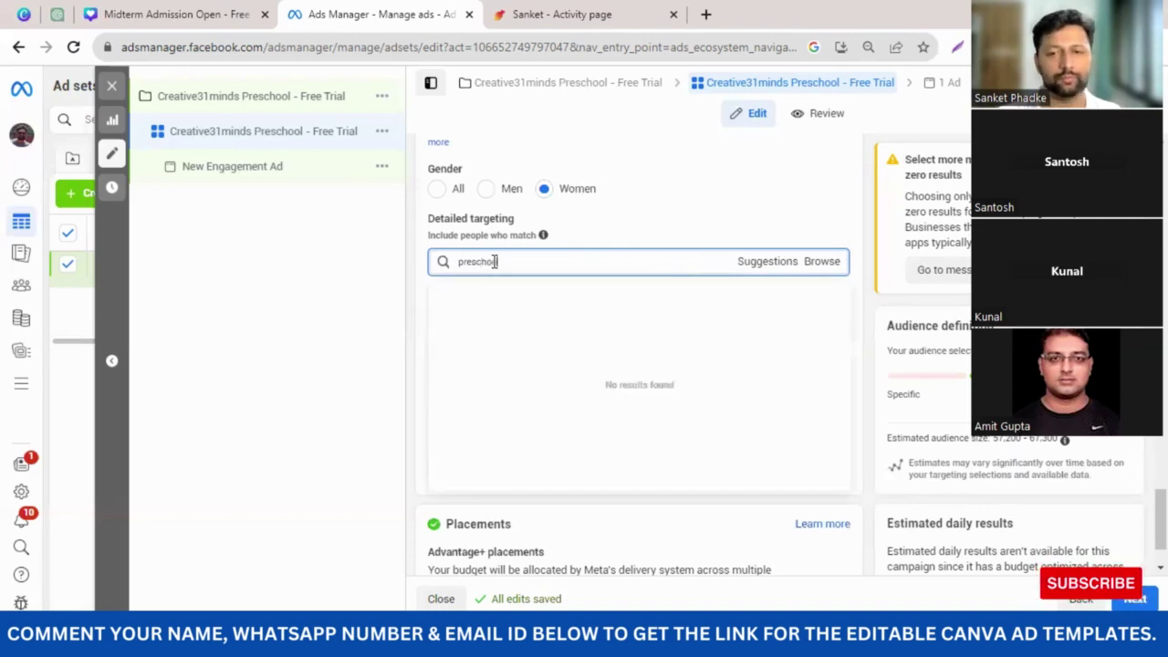
text(l)
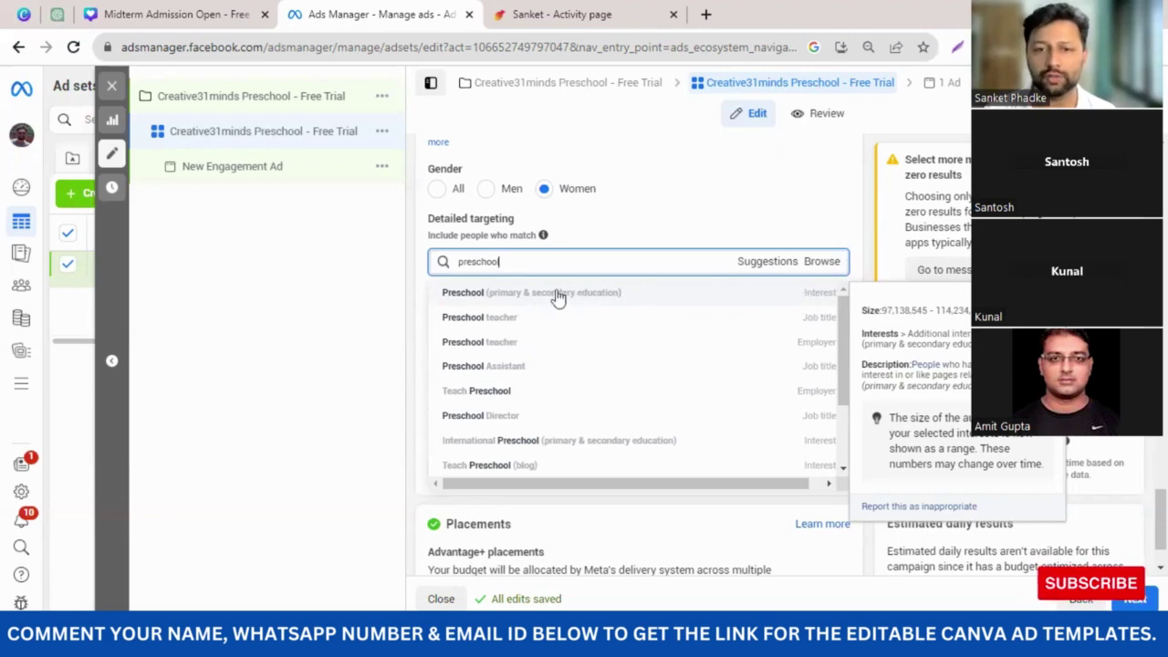
click(475, 296)
click(750, 338)
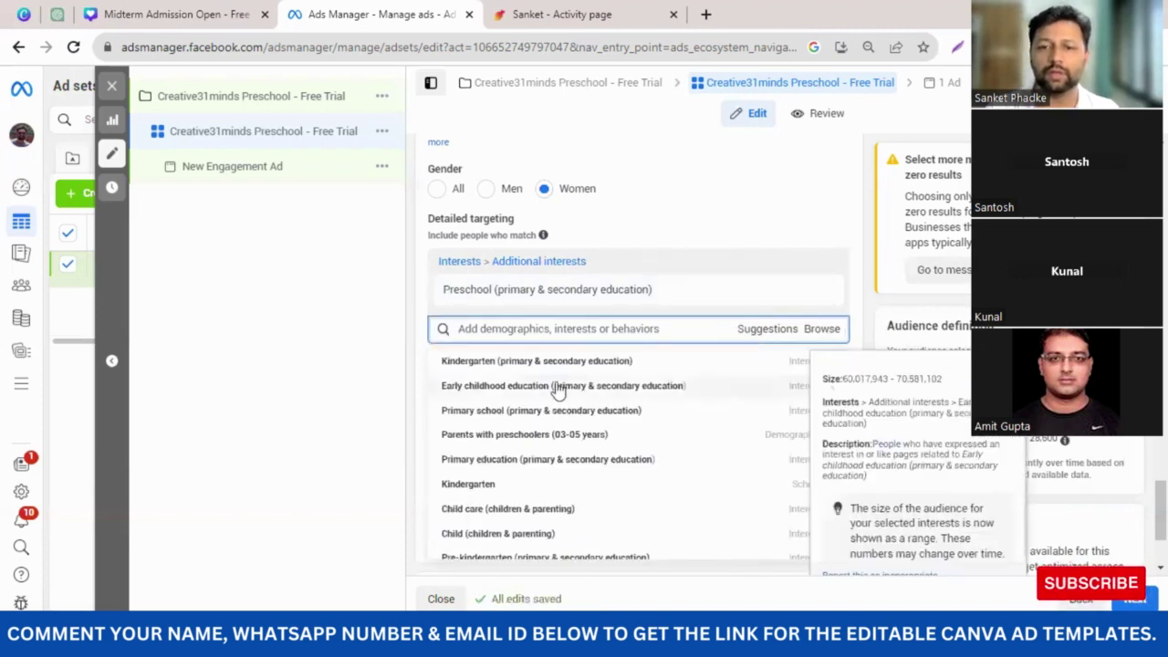
- Add the Kindergarten and Early childhood education interests, the Kindergarten school, and Parents with preschoolers (03-05 years) to the detailed targeting
mouse_move(435, 362)
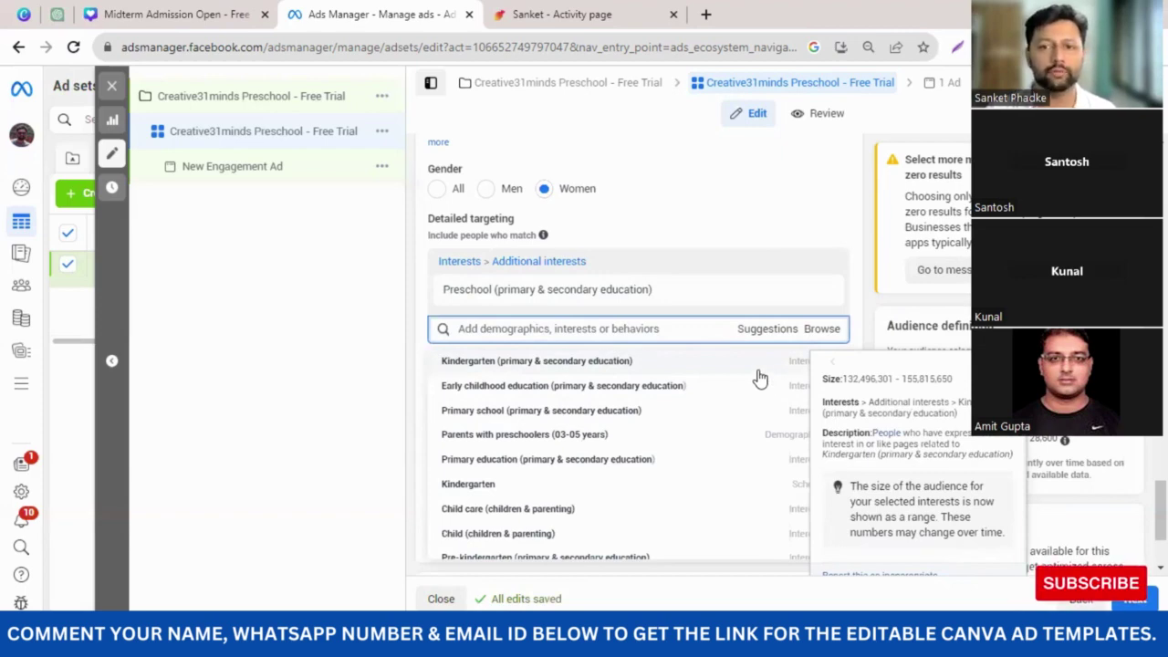
click(504, 365)
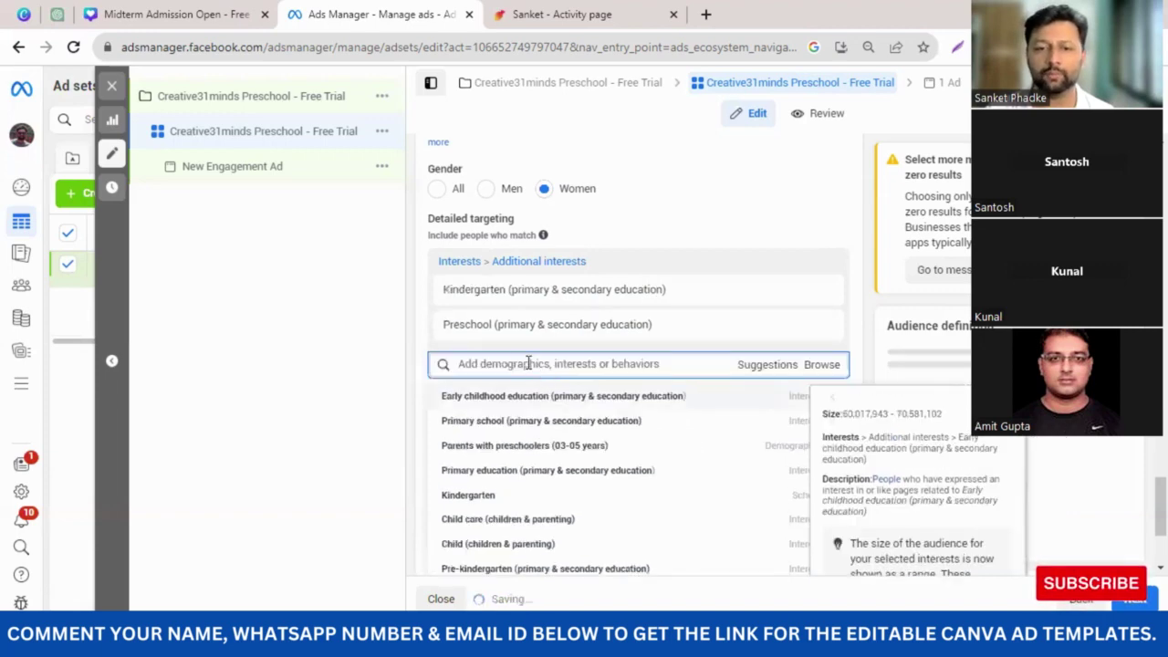
click(485, 402)
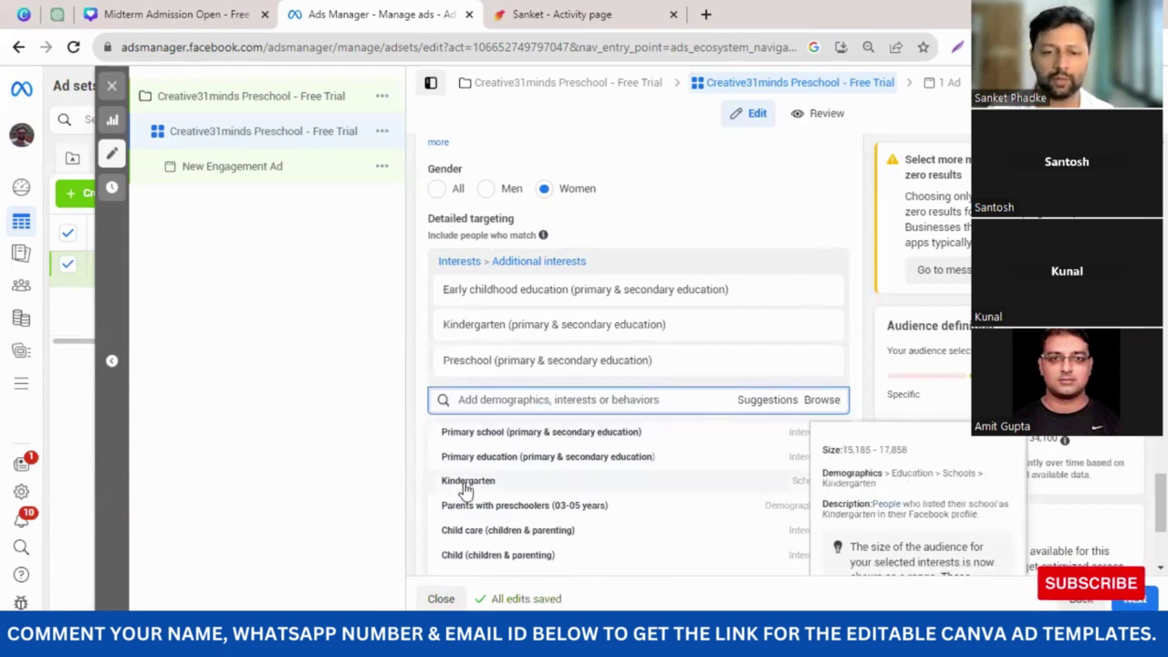
click(511, 481)
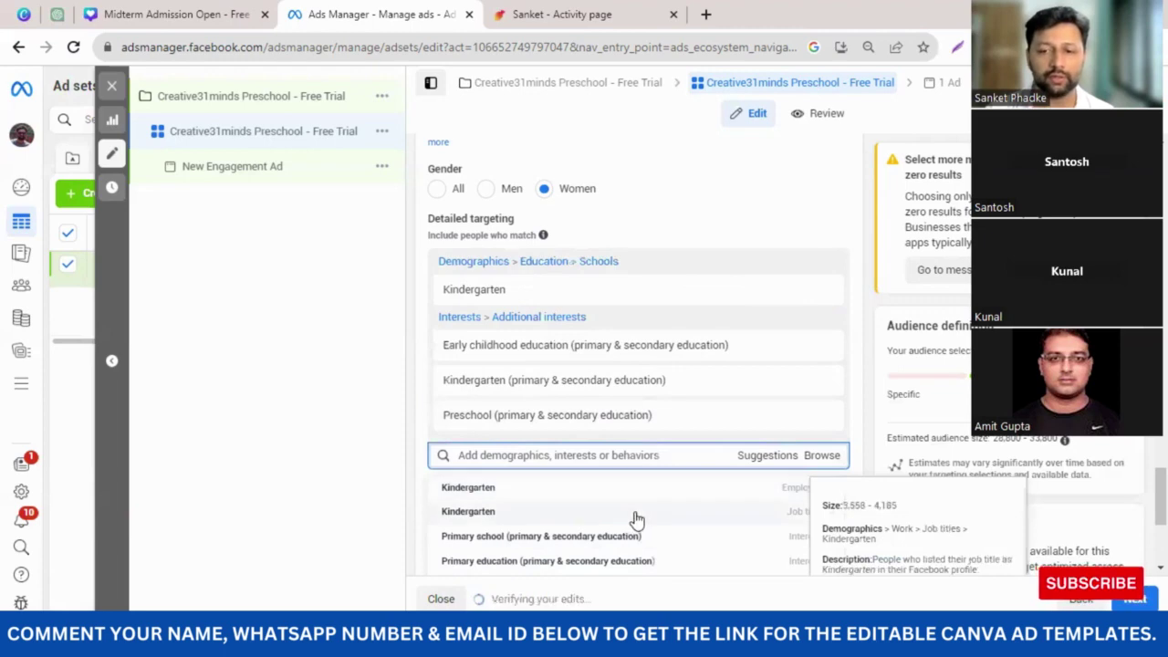
scroll(633, 520, down, 2)
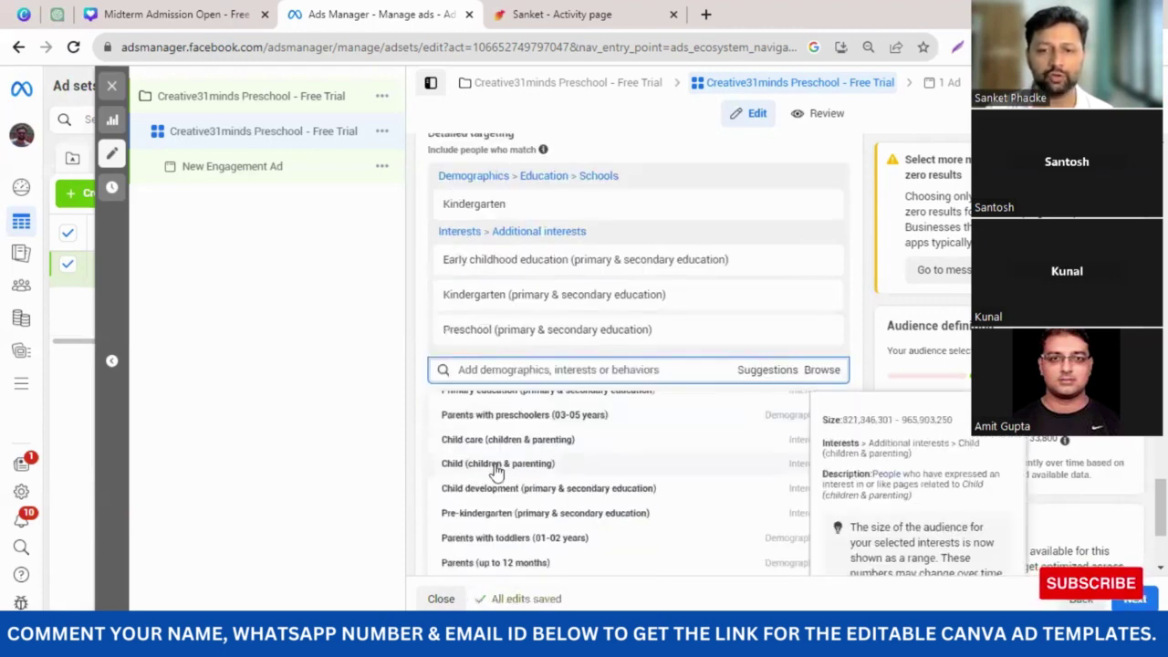
click(564, 418)
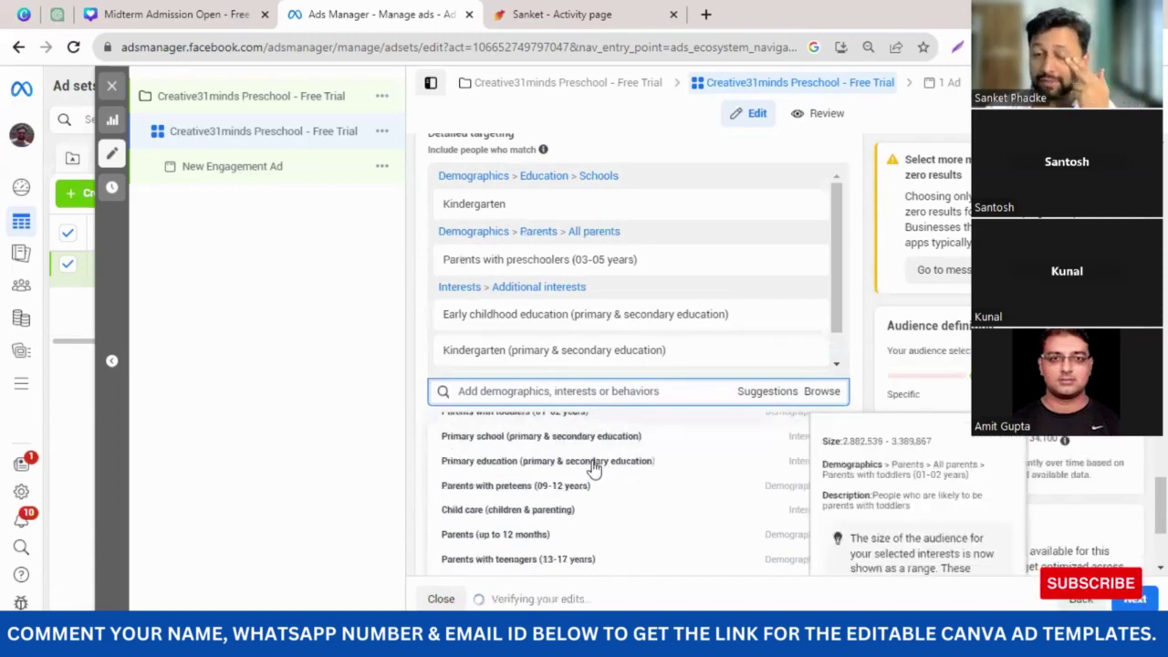
scroll(578, 474, up, 2)
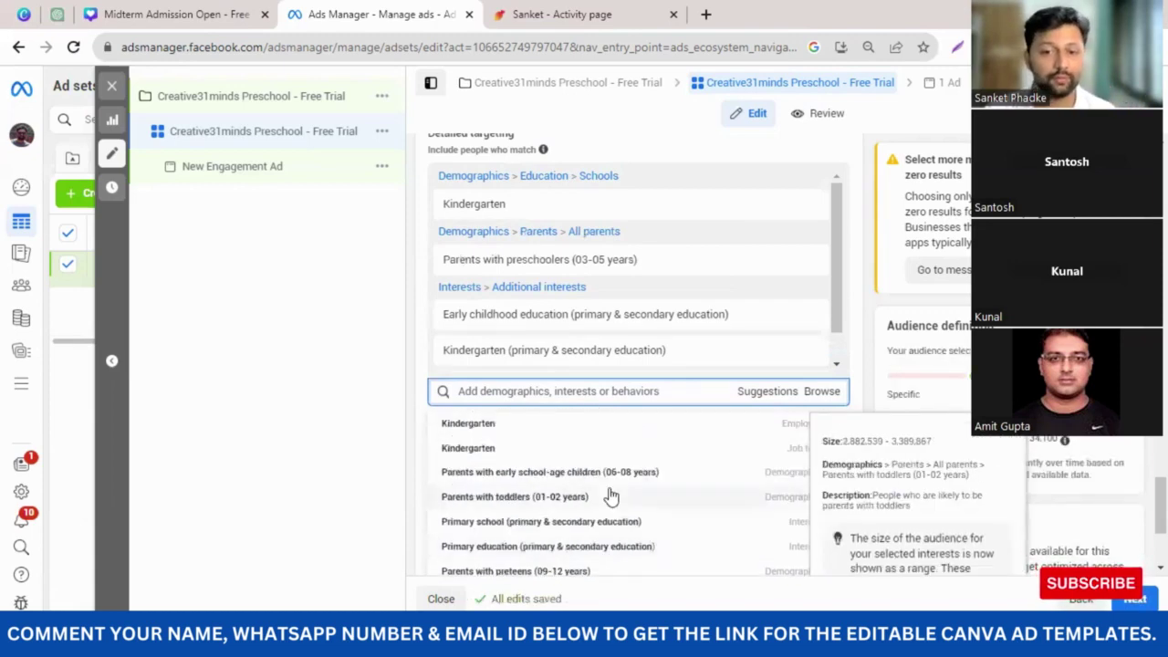
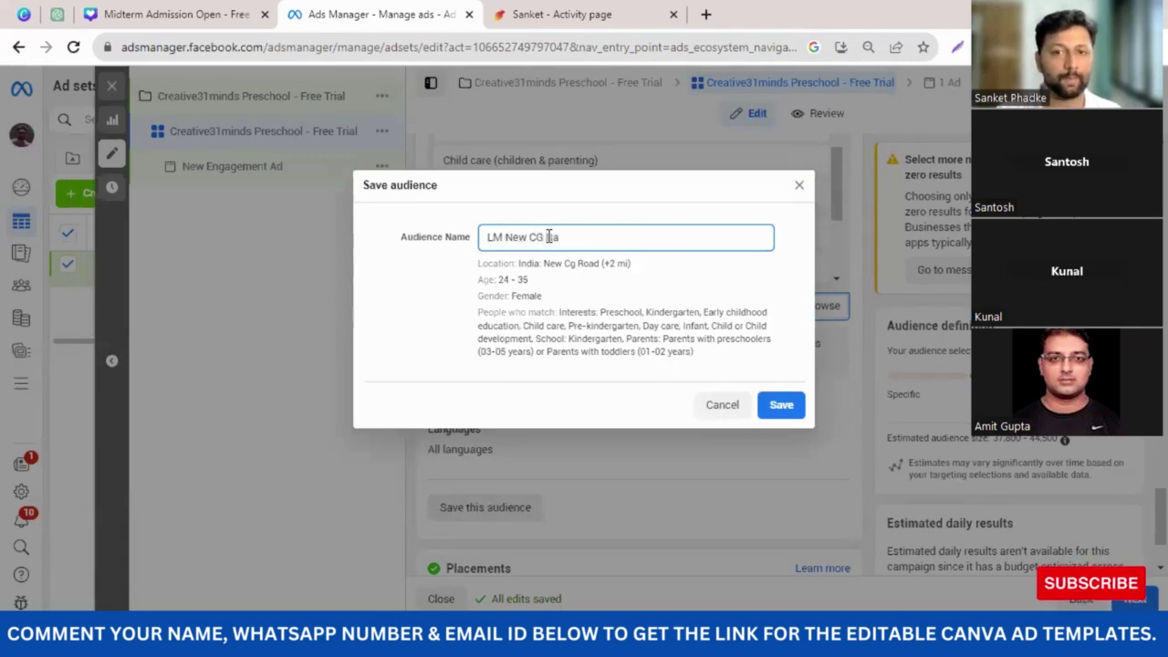
- Save the audience under the name LM New CG Road Paid Ad and review its targeting summary
key(BackSpace)
text(oad Paid Ad)
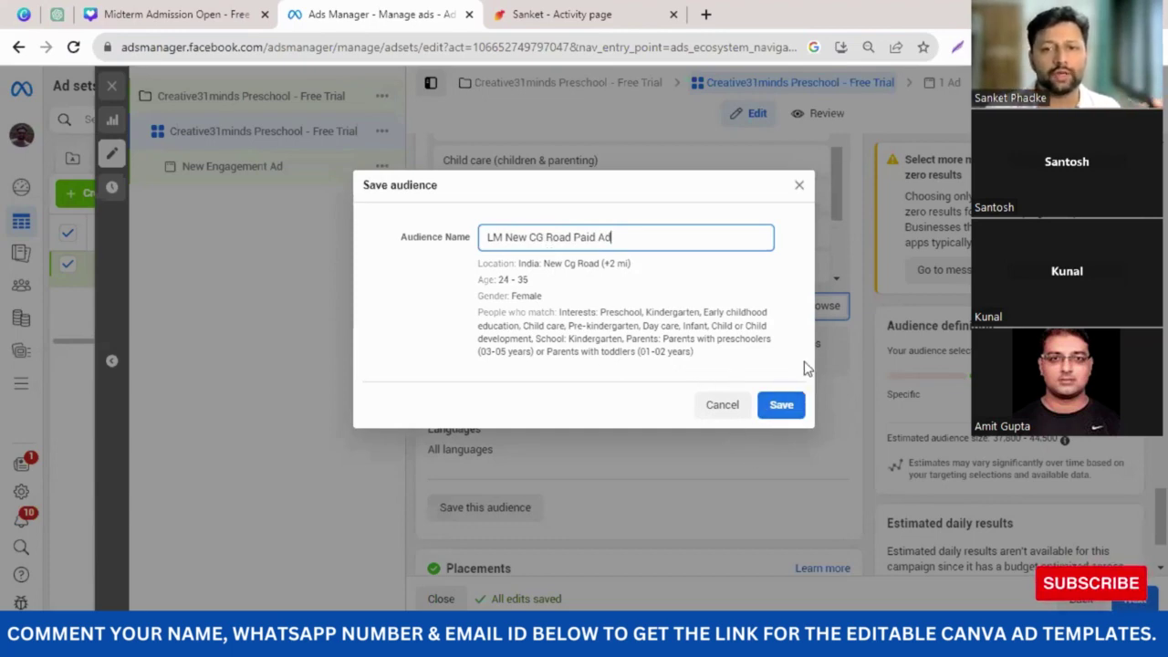
click(775, 415)
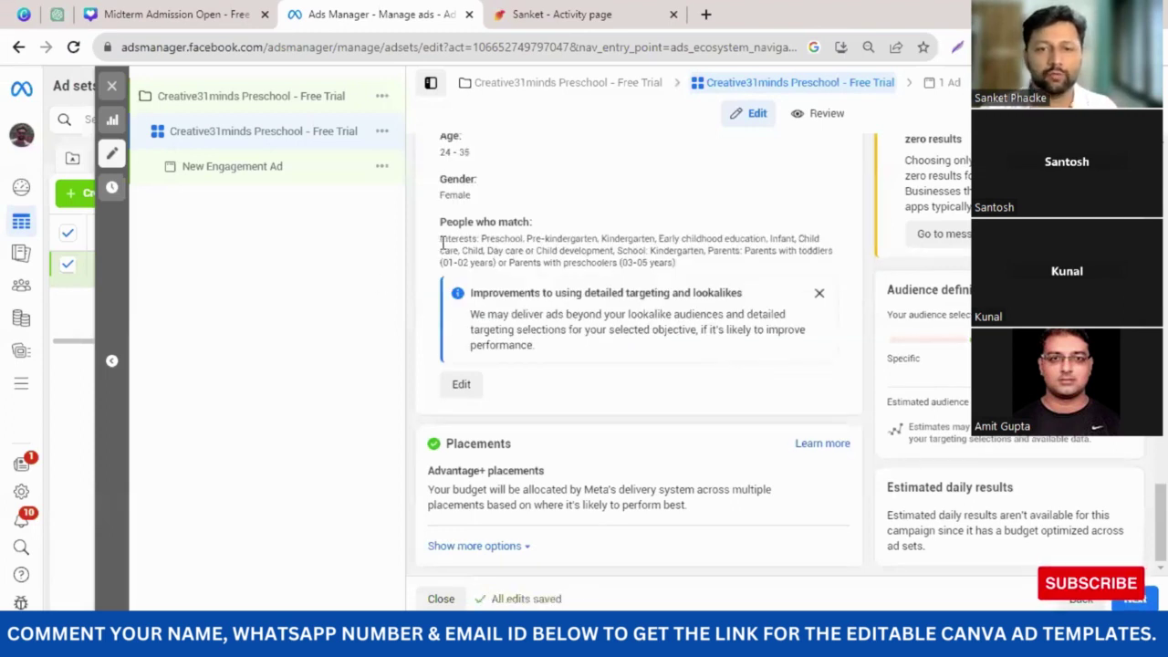
drag(441, 242, 725, 272)
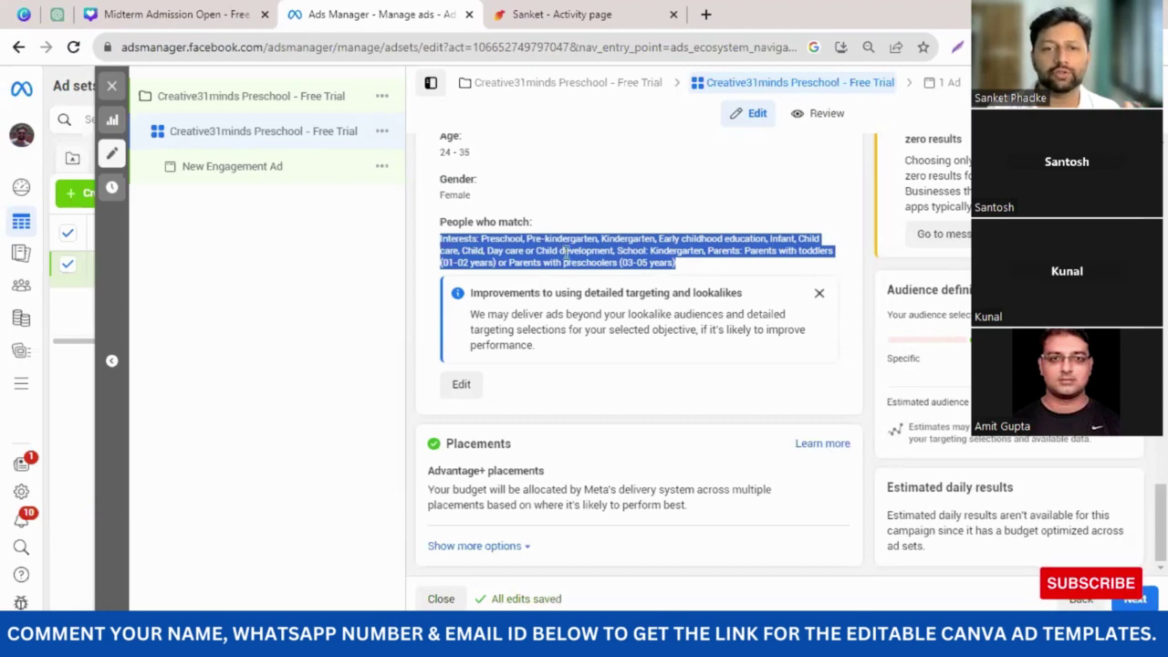
scroll(566, 256, up, 3)
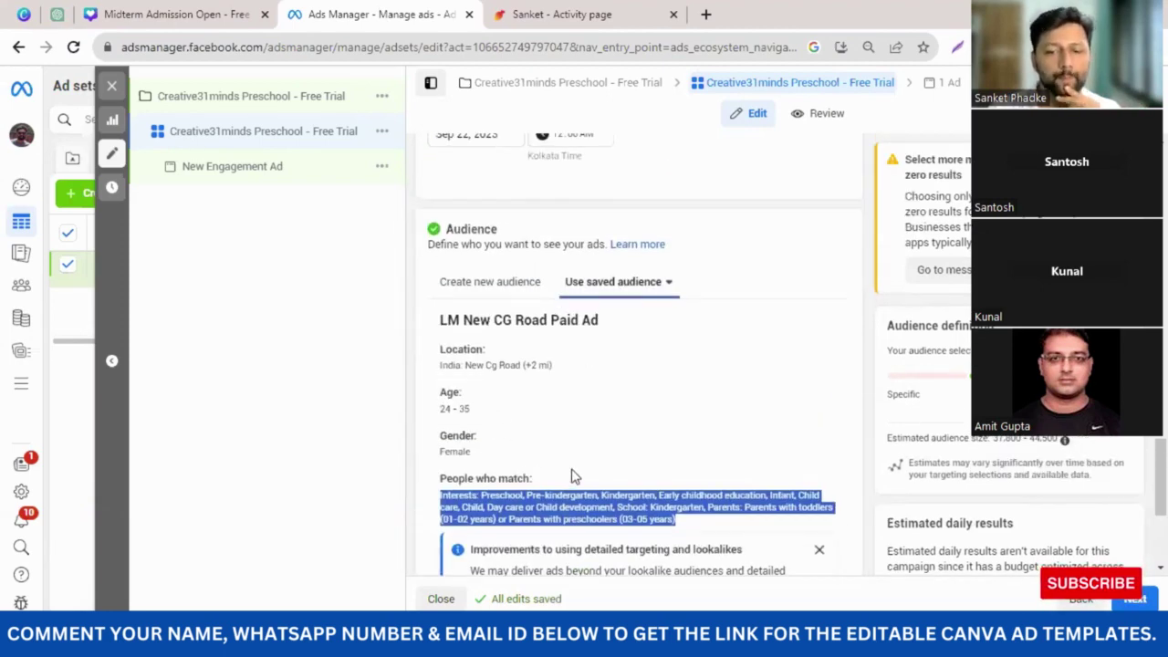
scroll(572, 475, down, 3)
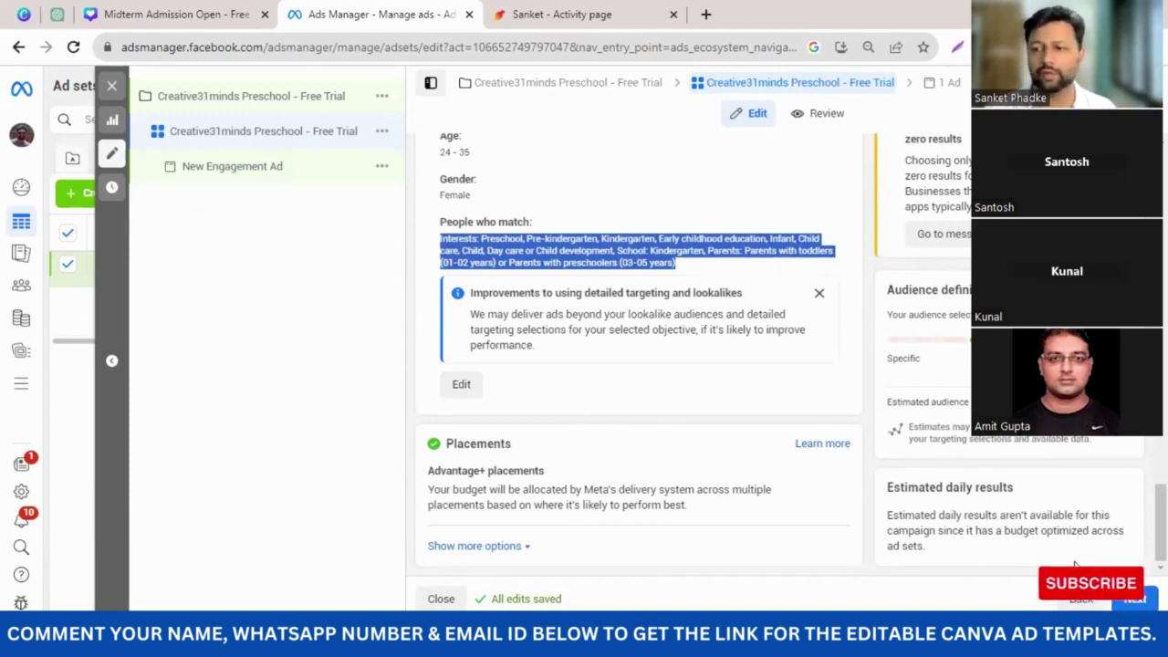
- Proceed to the ad level and name the ad "Creative31minds Preschool - Free Trial"
click(1134, 600)
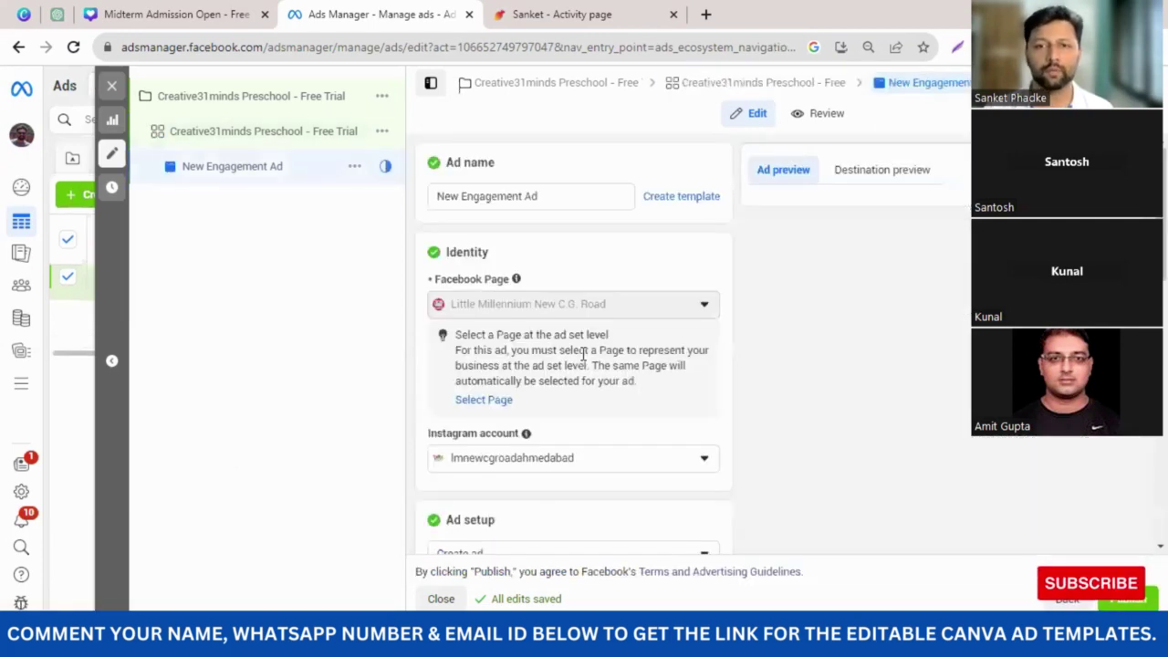
click(535, 194)
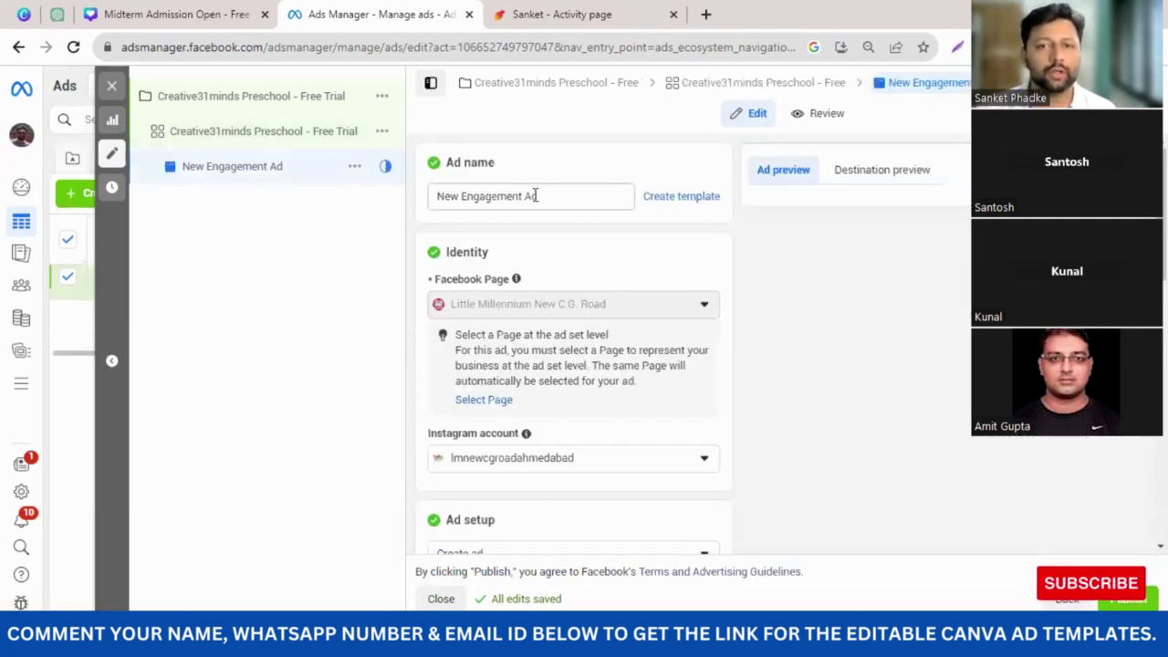
key(ctrl+a)
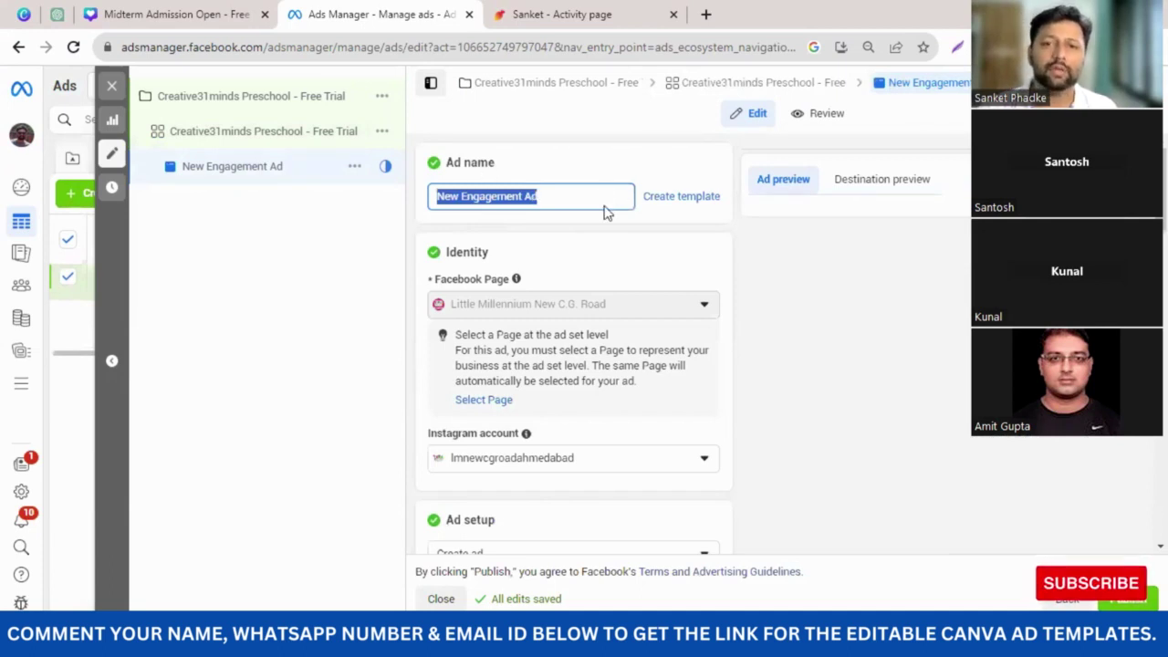
text(Creative31minds Preschool - Free Trial)
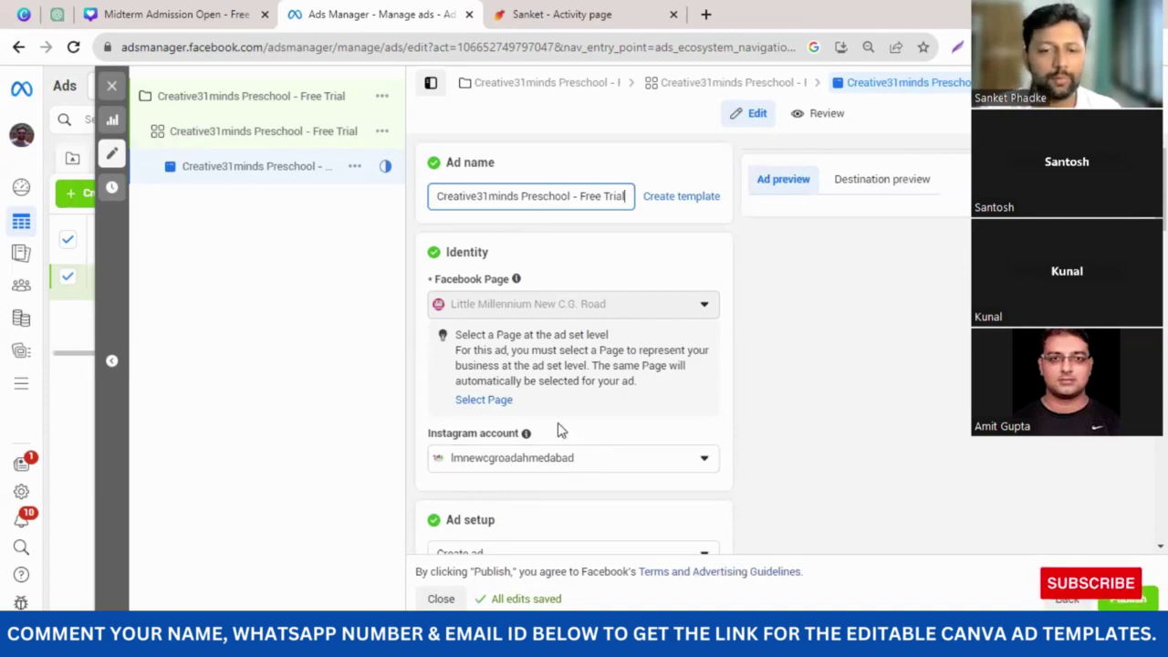
- Check the ad's identity and single-image format, and start an image upload for the ad creative
scroll(575, 443, down, 1)
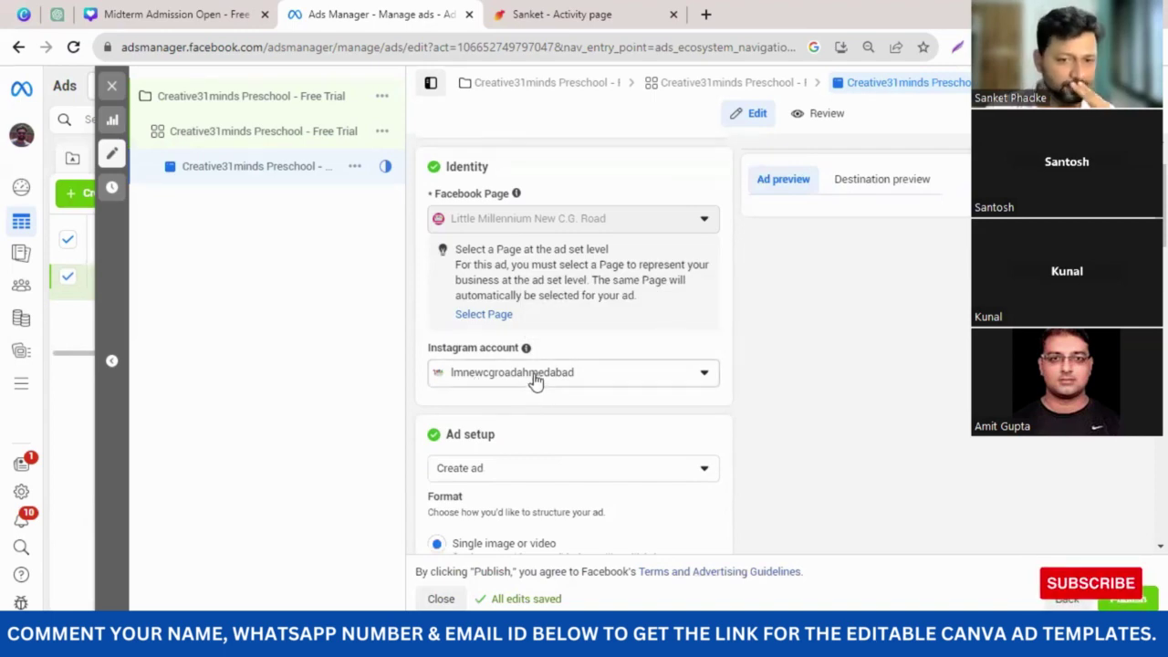
scroll(758, 436, down, 3)
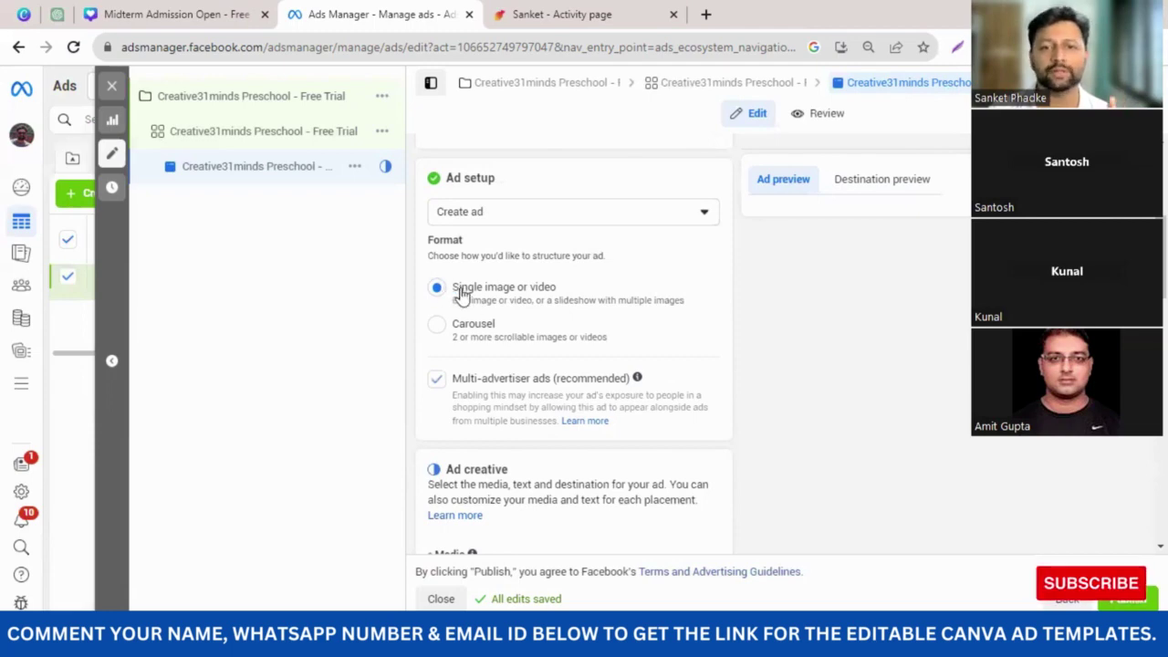
scroll(699, 389, down, 3)
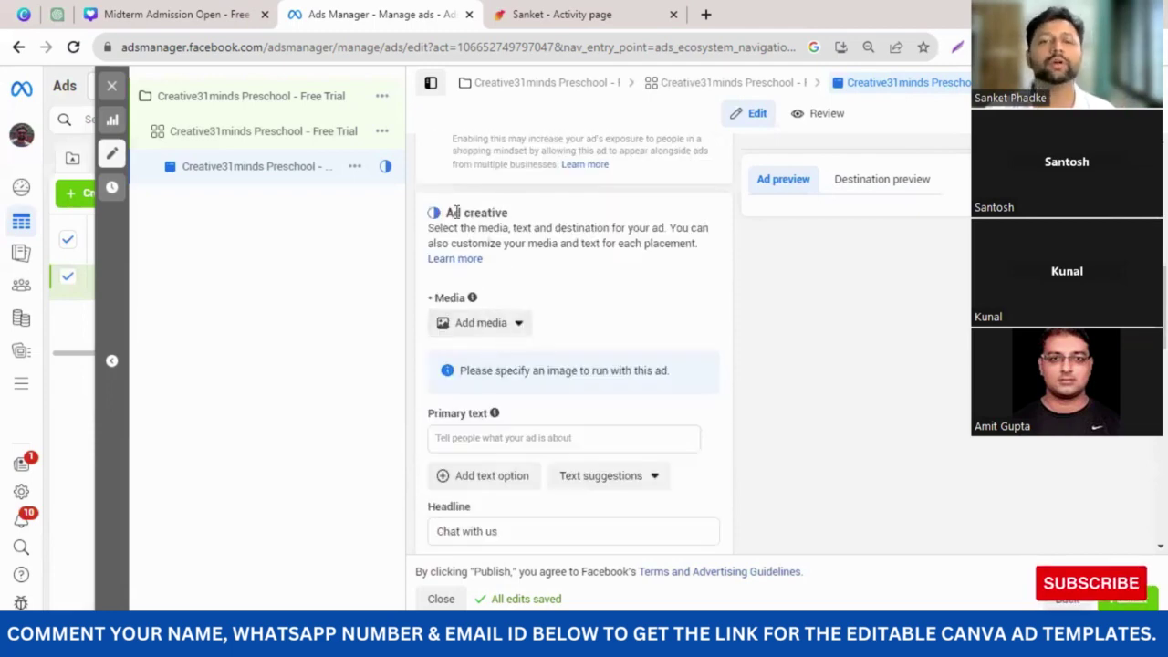
drag(448, 213, 522, 222)
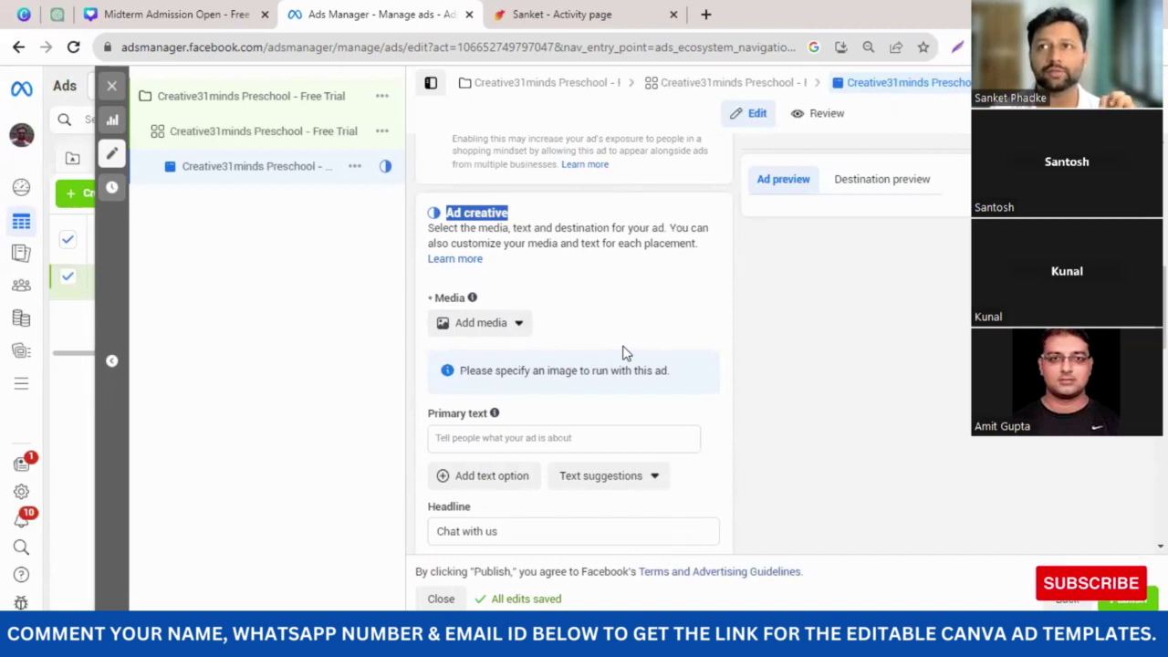
click(517, 326)
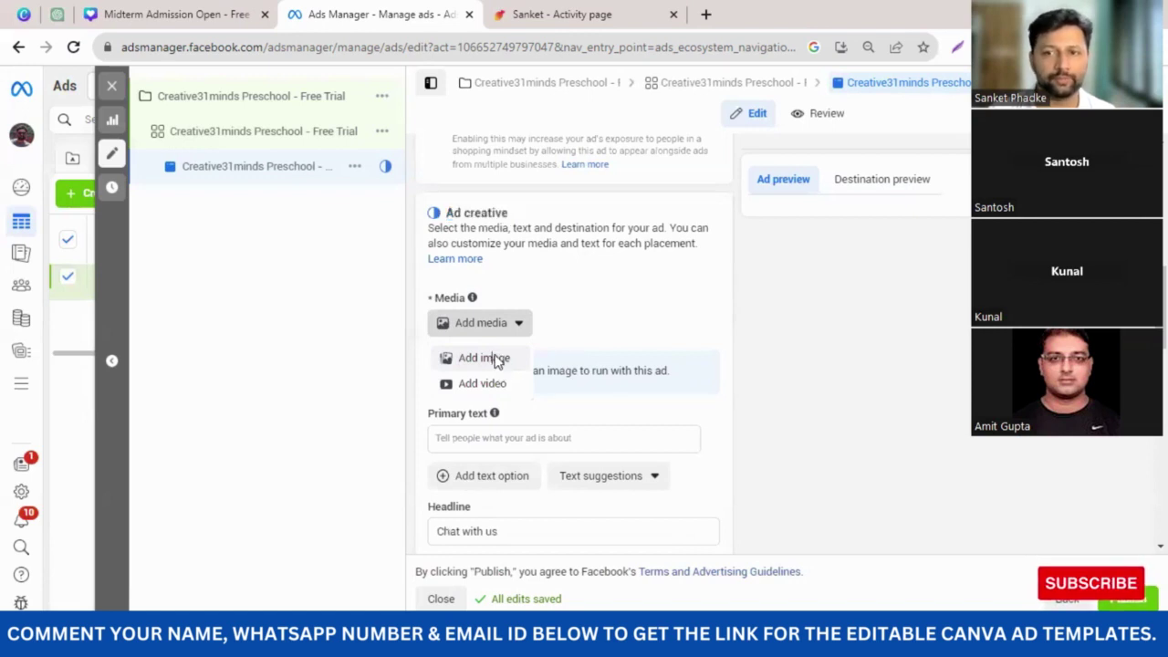
click(497, 358)
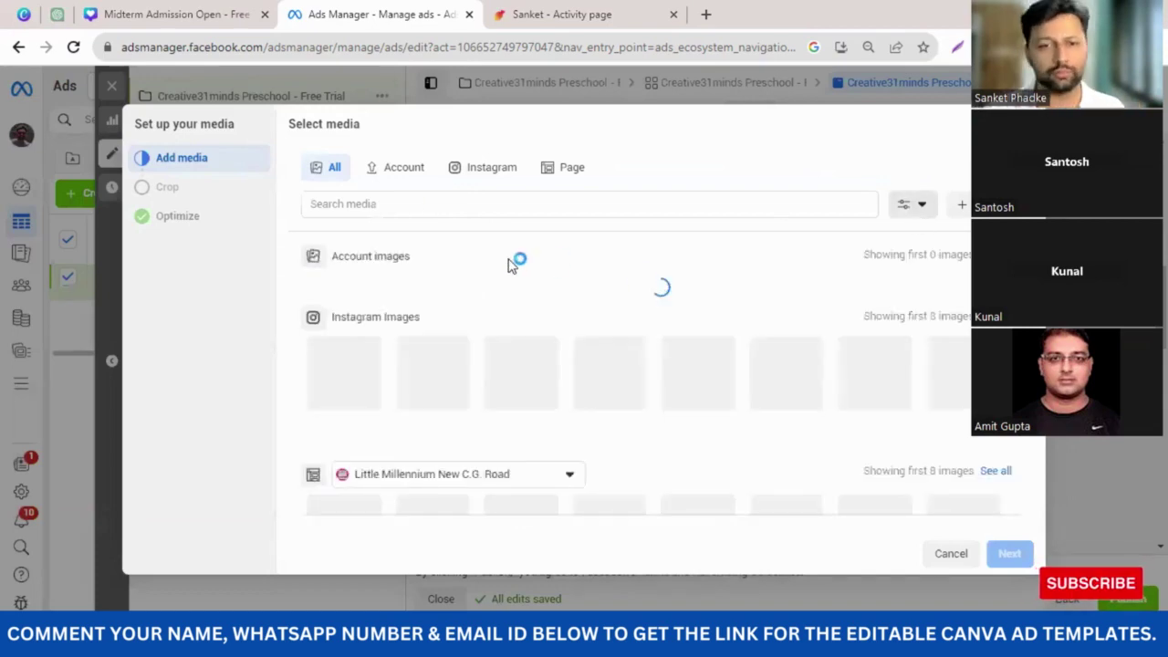
click(513, 263)
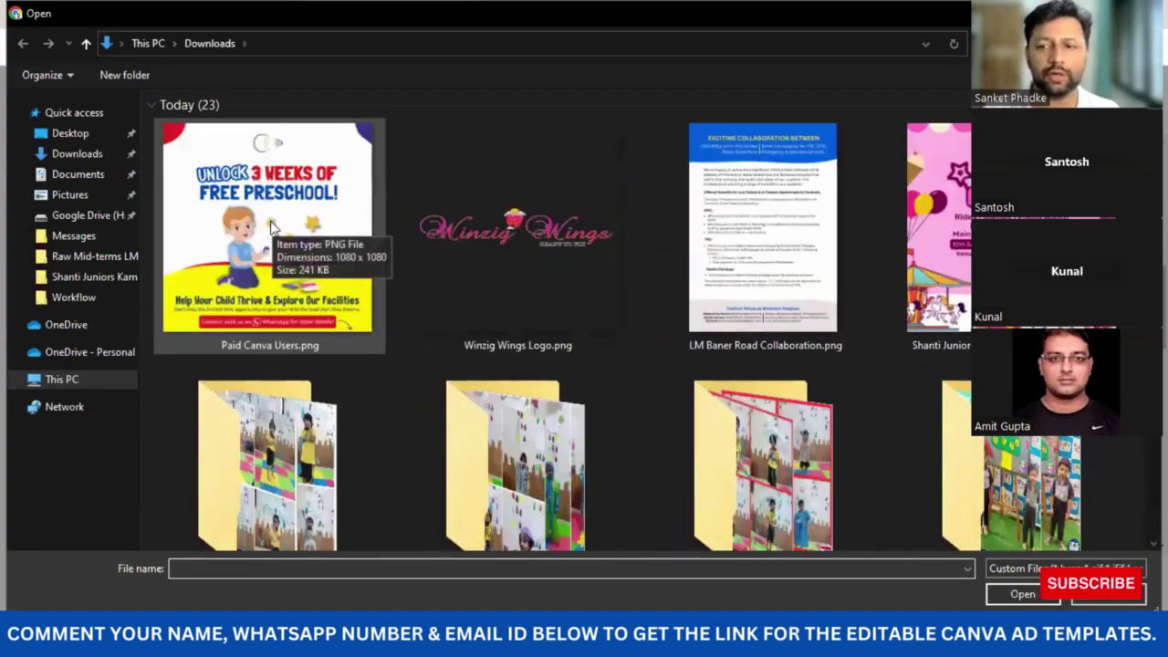
- Upload LM New CG Road (3).png from the Downloads folder as the ad image and proceed to its placement crops
click(290, 226)
scroll(288, 226, down, 3)
scroll(436, 229, down, 3)
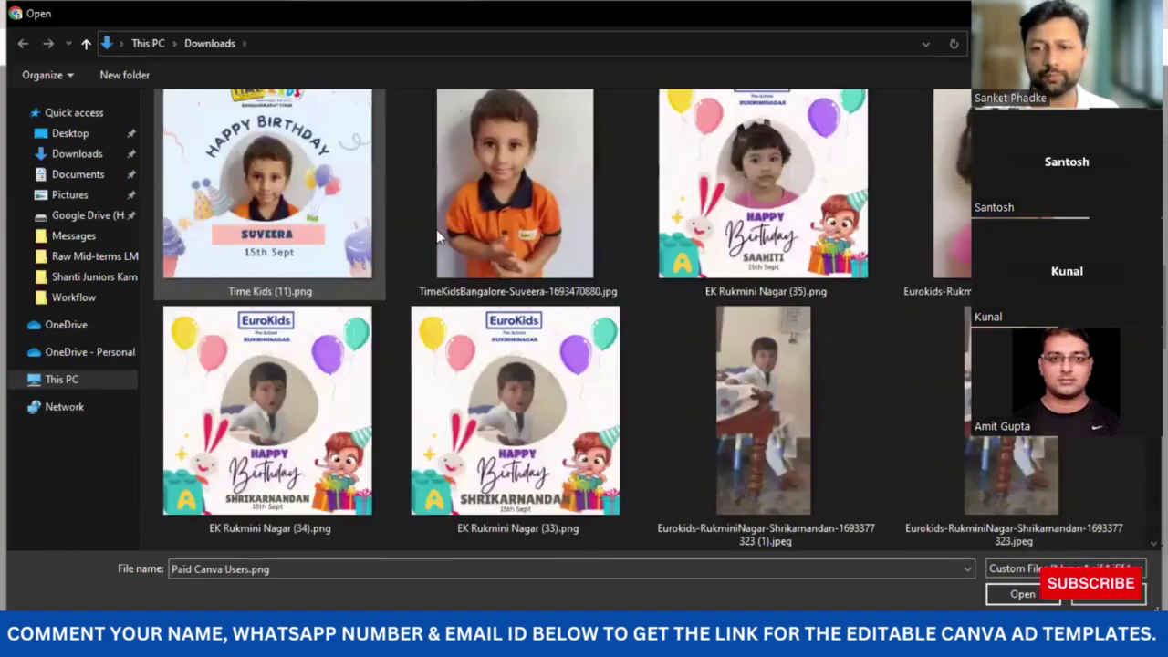
scroll(438, 227, down, 3)
scroll(438, 227, down, 3)
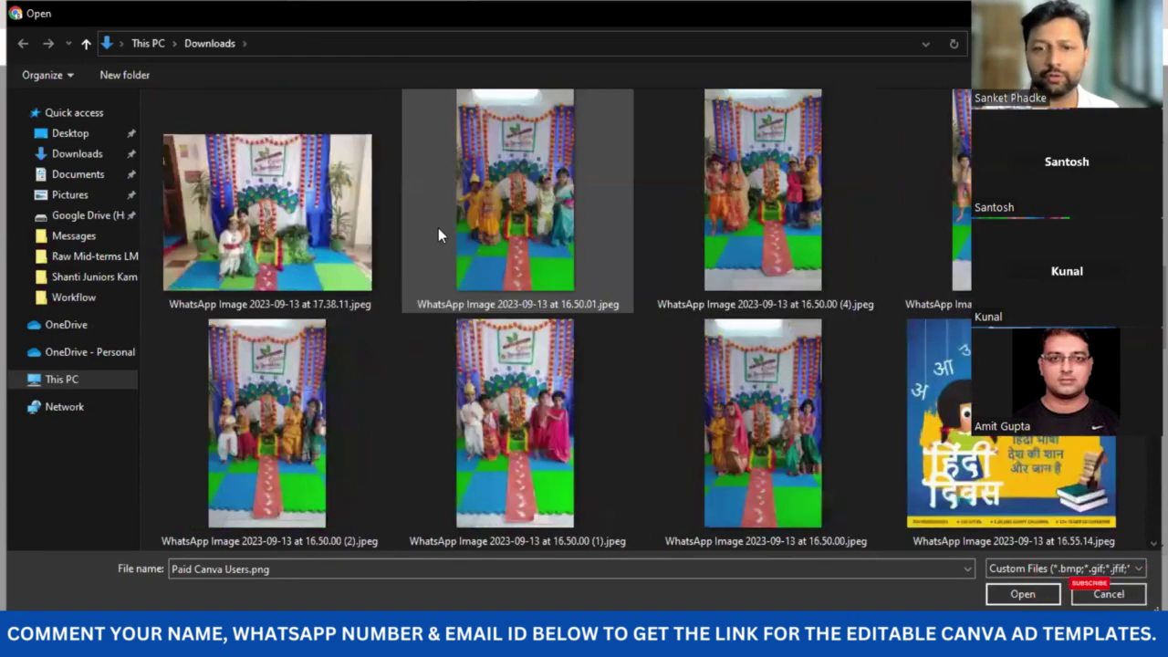
scroll(438, 222, down, 3)
scroll(458, 220, down, 3)
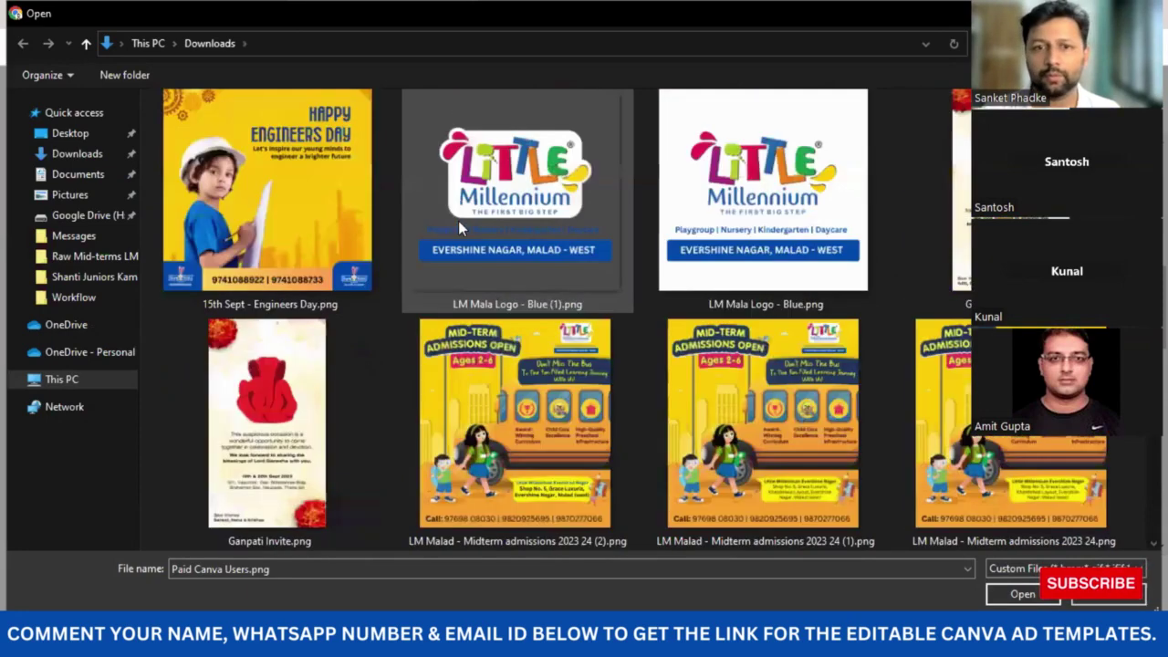
scroll(464, 223, down, 3)
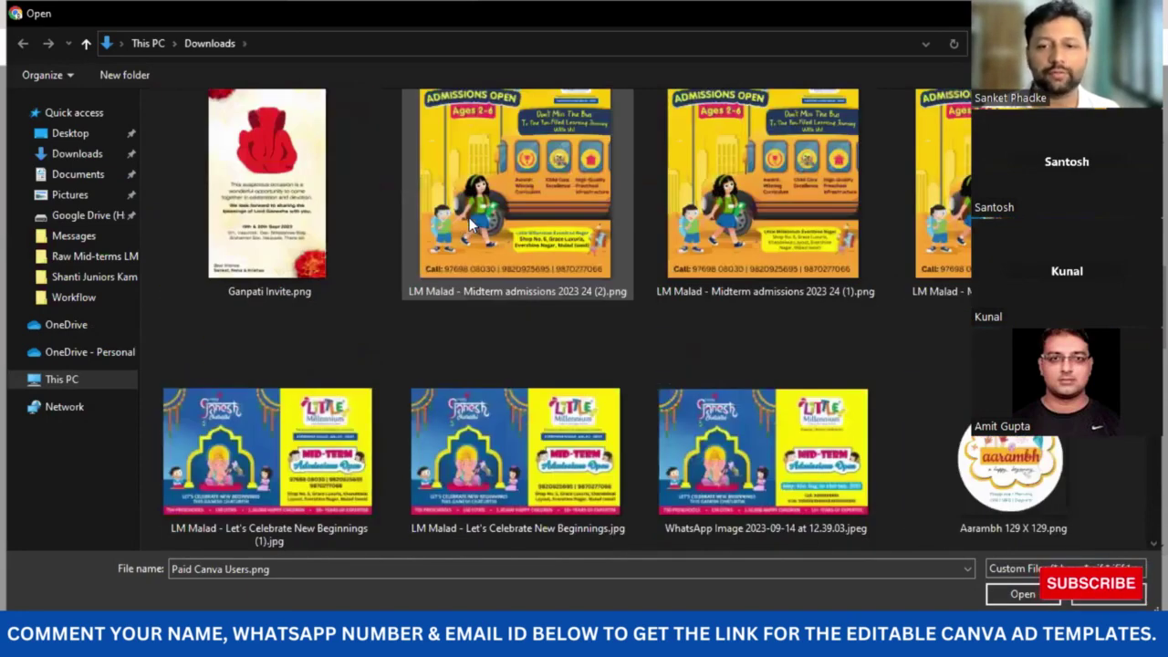
scroll(469, 217, down, 3)
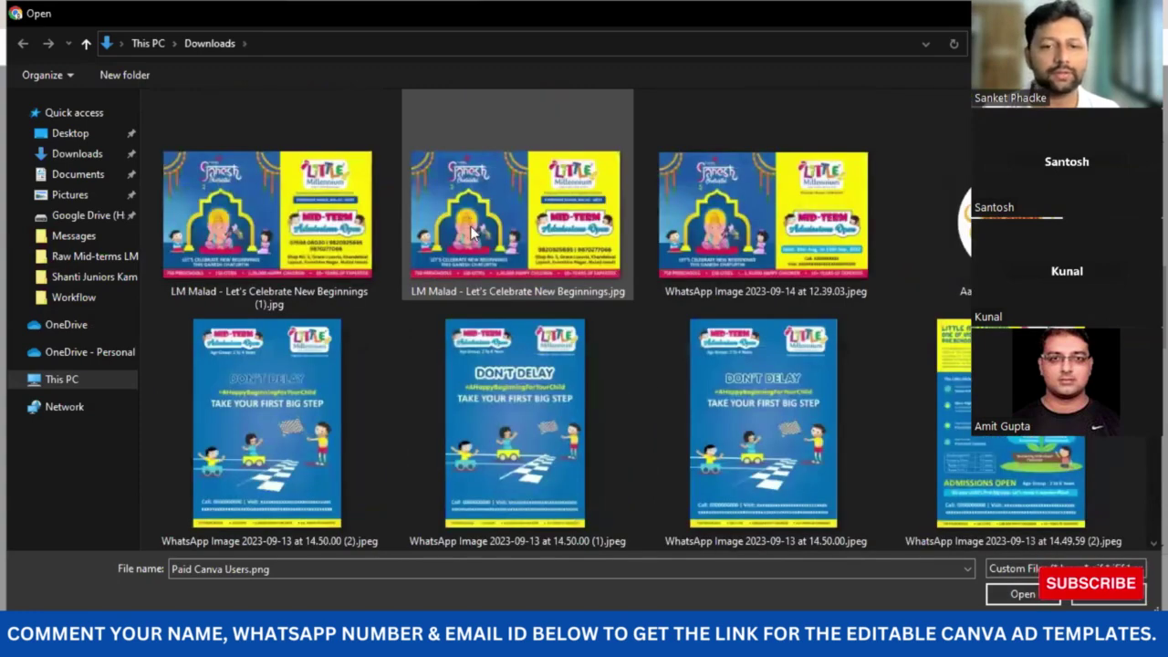
scroll(461, 246, down, 3)
scroll(462, 239, down, 15)
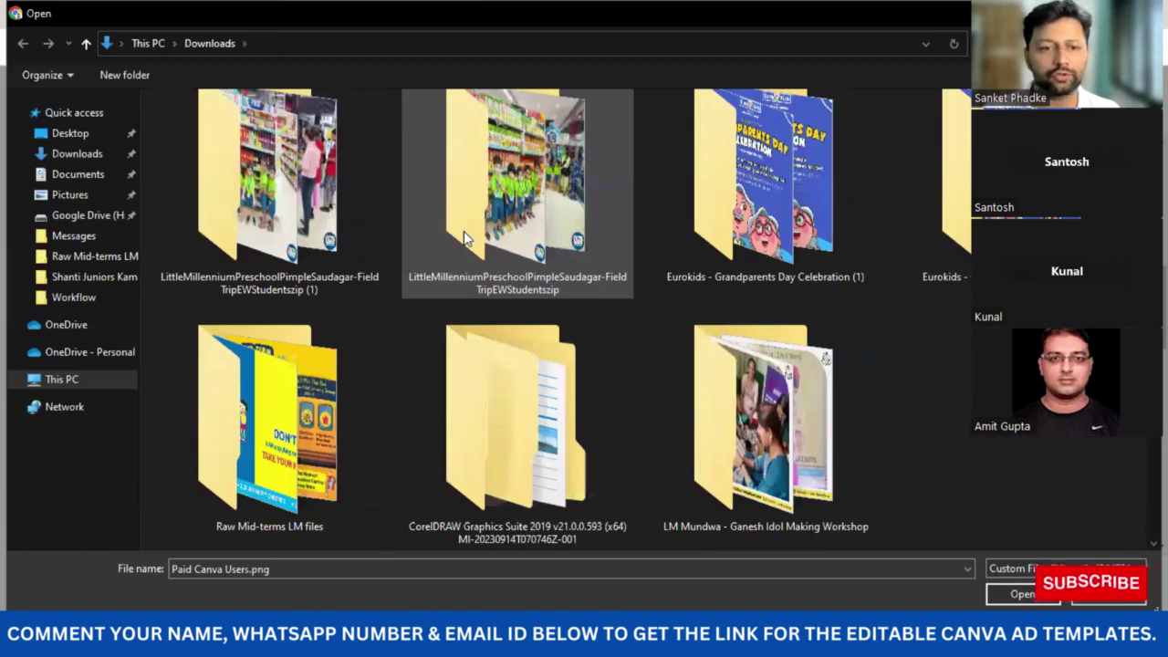
scroll(463, 231, down, 10)
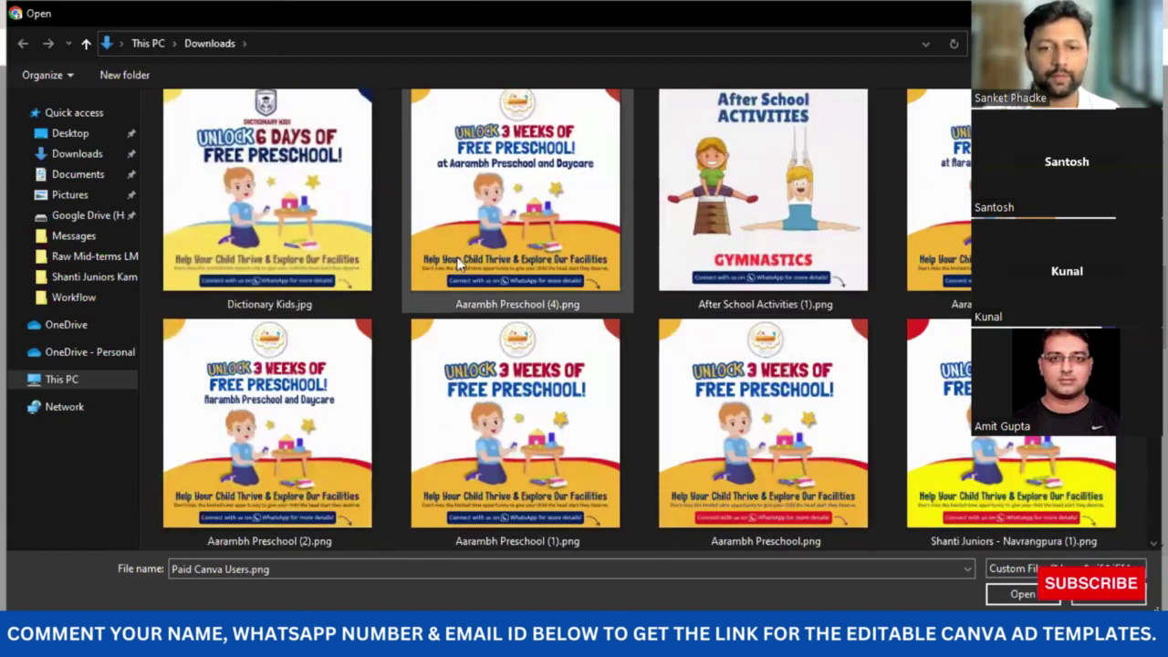
scroll(594, 334, up, 1)
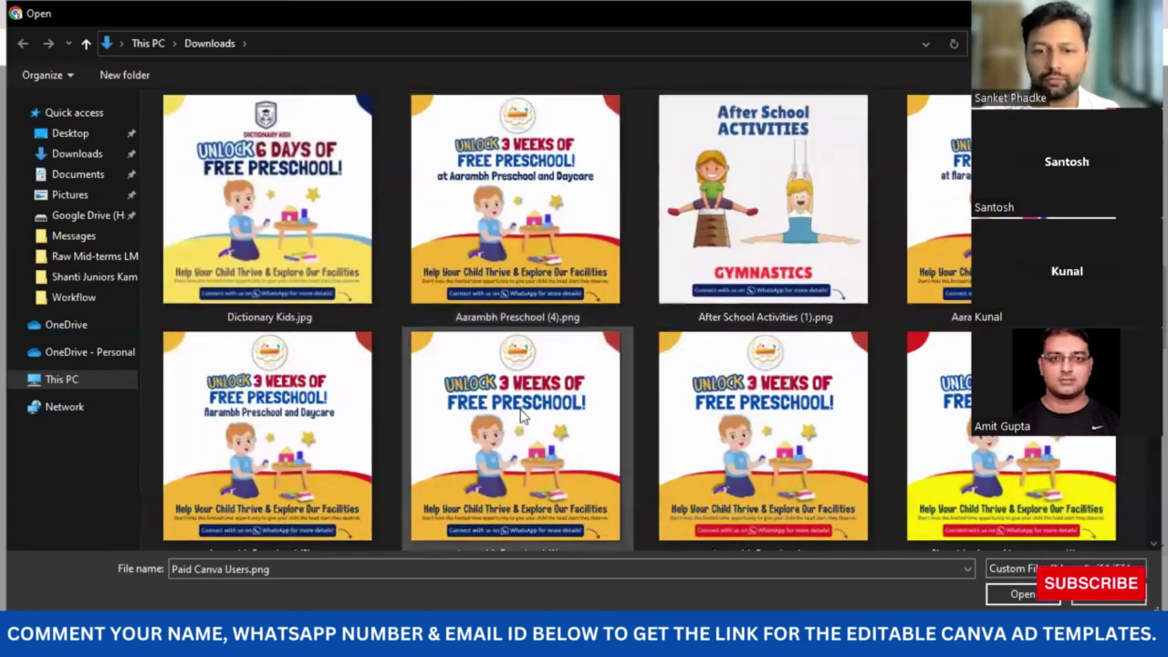
scroll(439, 292, down, 1)
scroll(438, 296, down, 3)
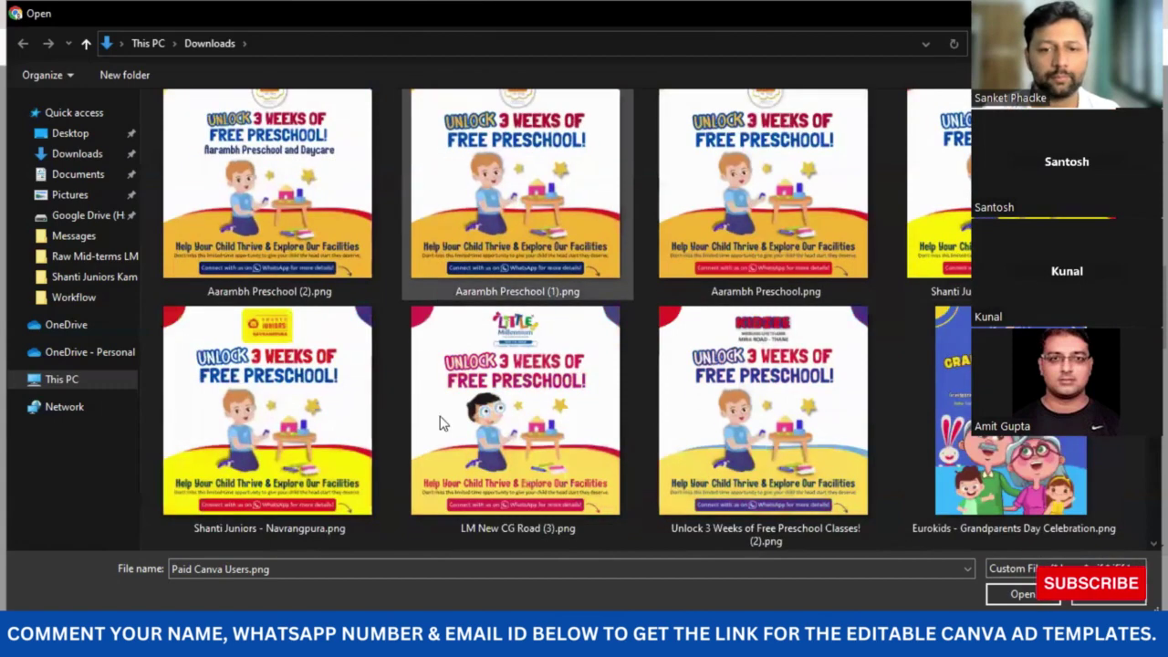
double_click(497, 390)
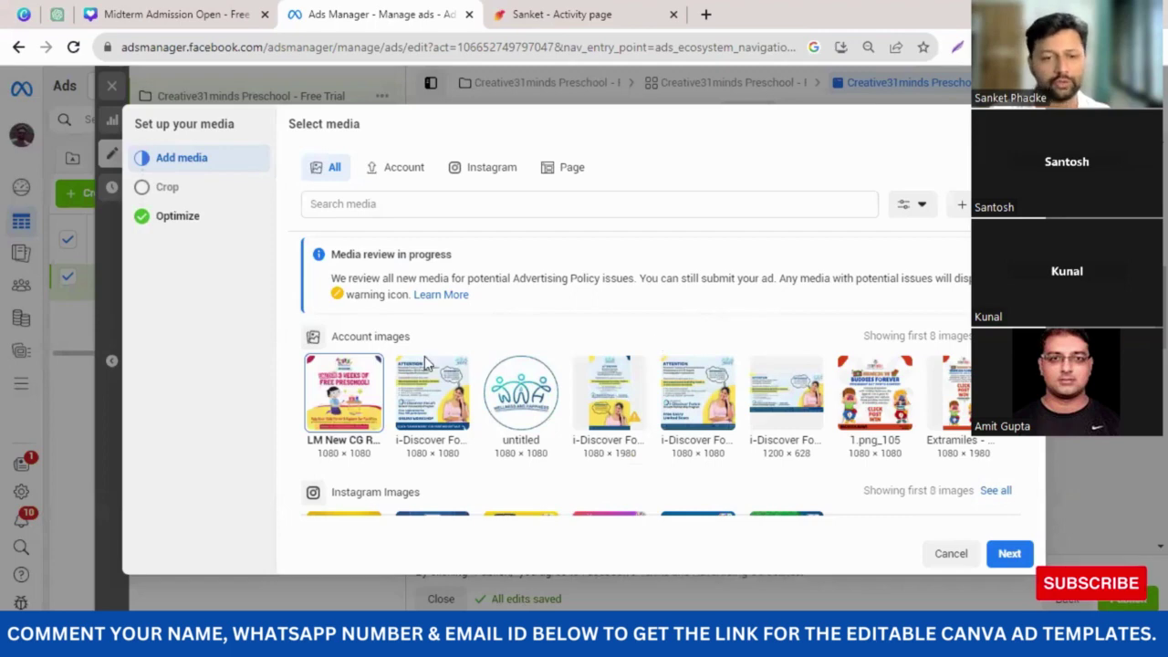
click(1009, 554)
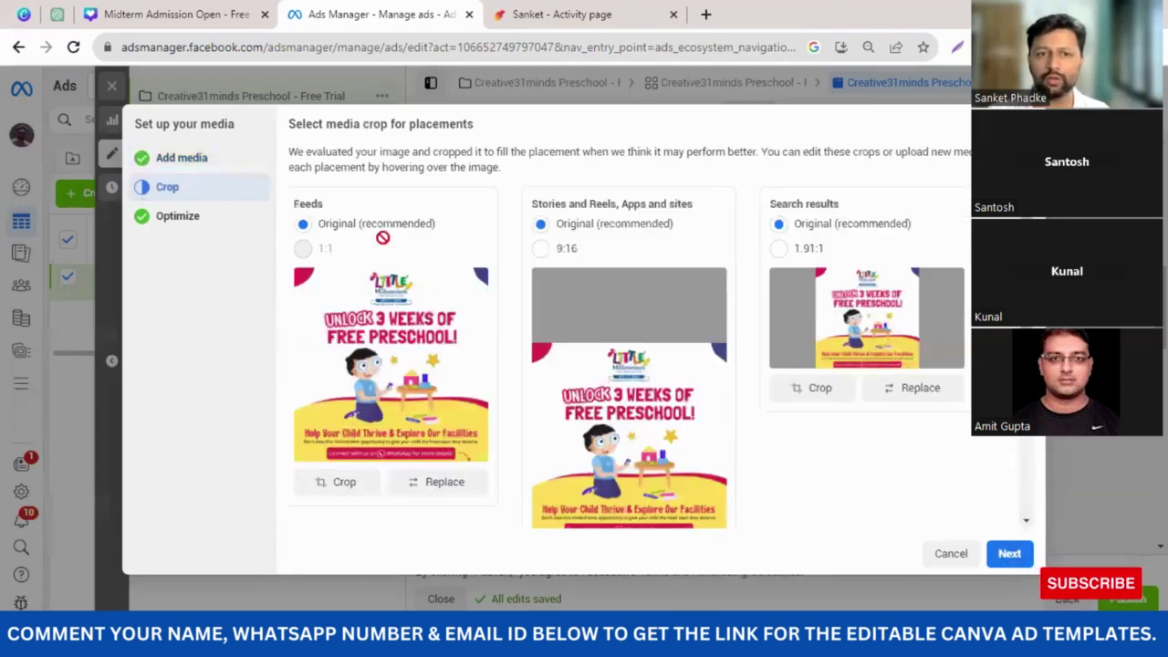
- Keep the original placement crops and complete the media setup after checking the Advantage+ creative enhancements
click(1009, 554)
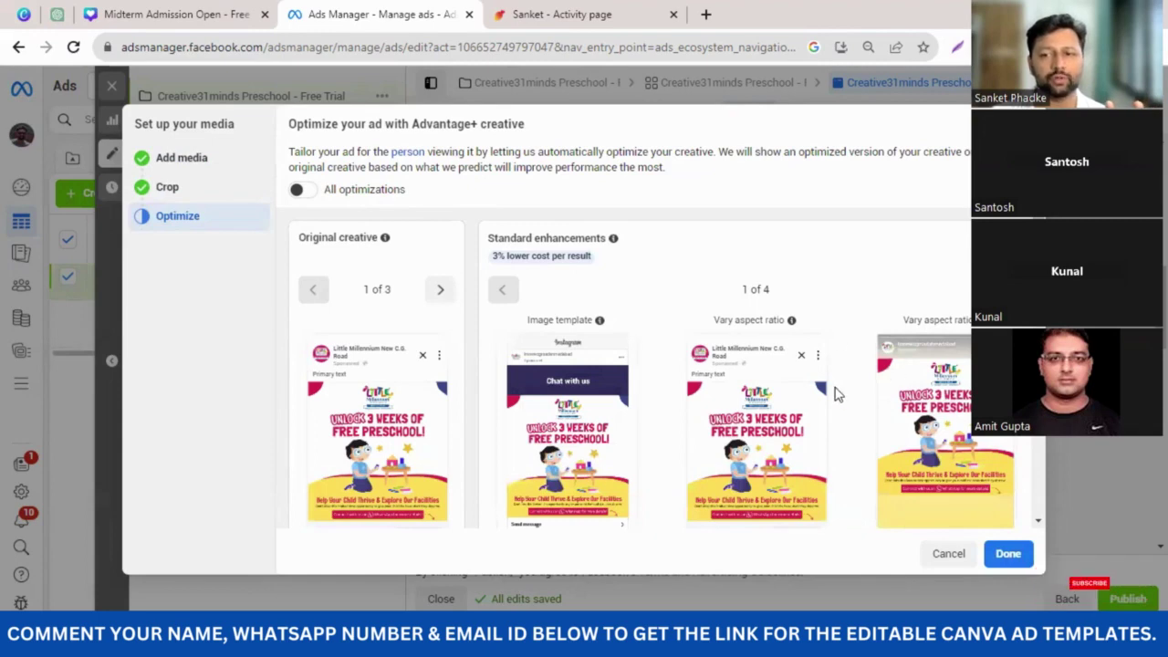
scroll(834, 394, down, 1)
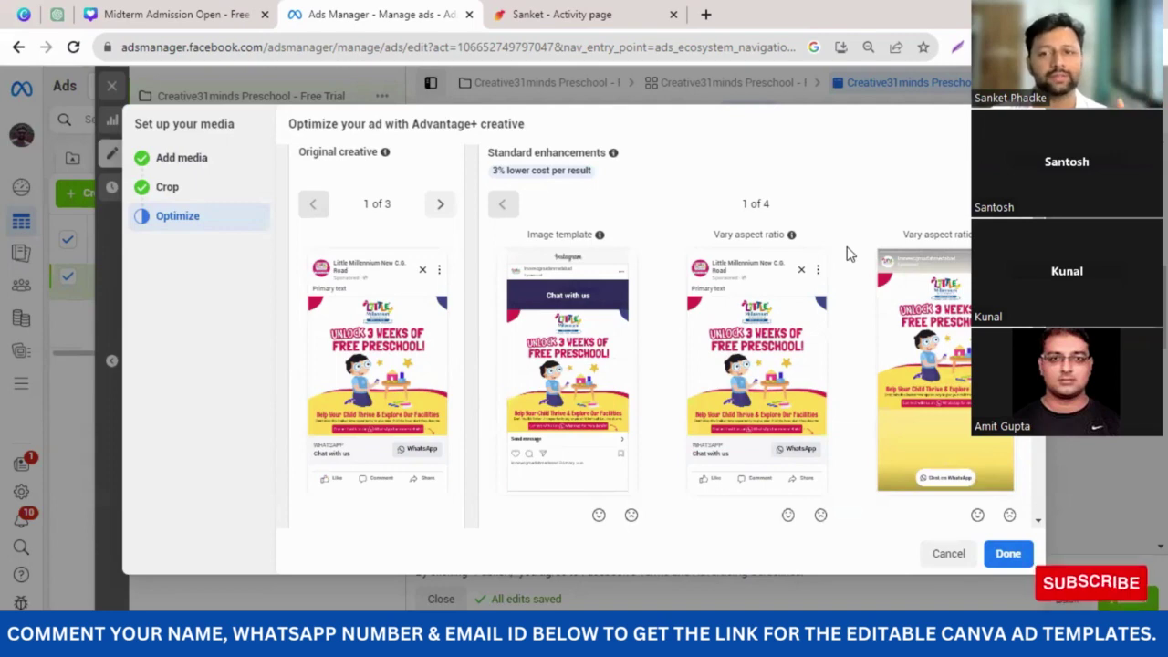
click(1012, 552)
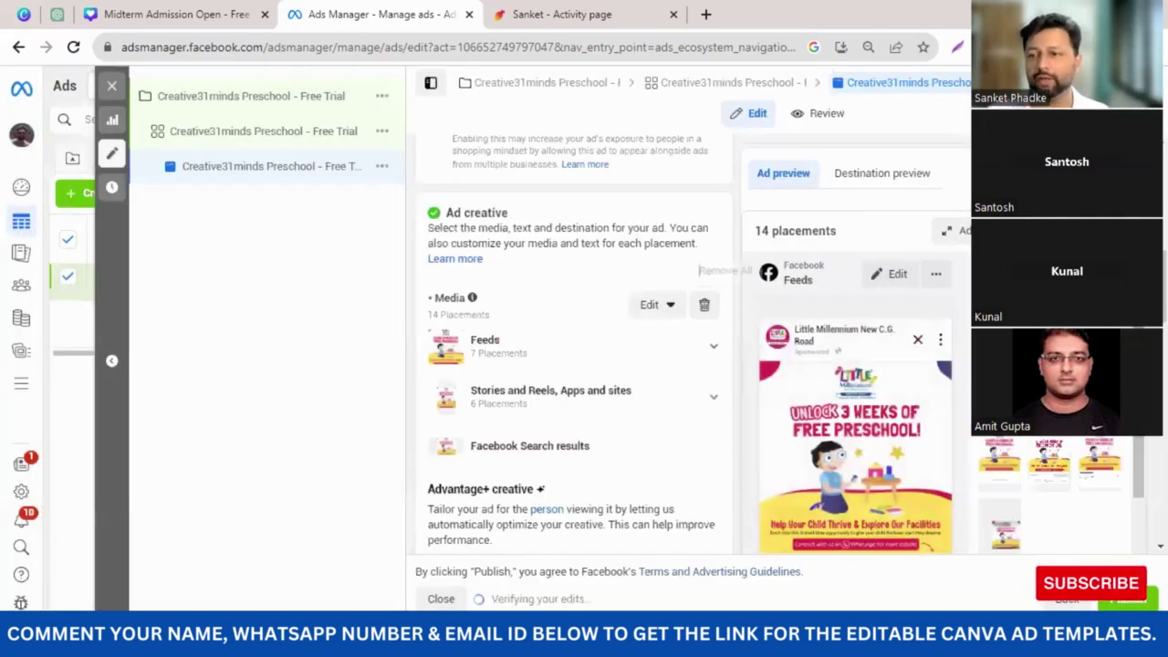
- Examine the ad's media placements, primary text, headline, call to action, message template and tracking settings
scroll(572, 365, down, 1)
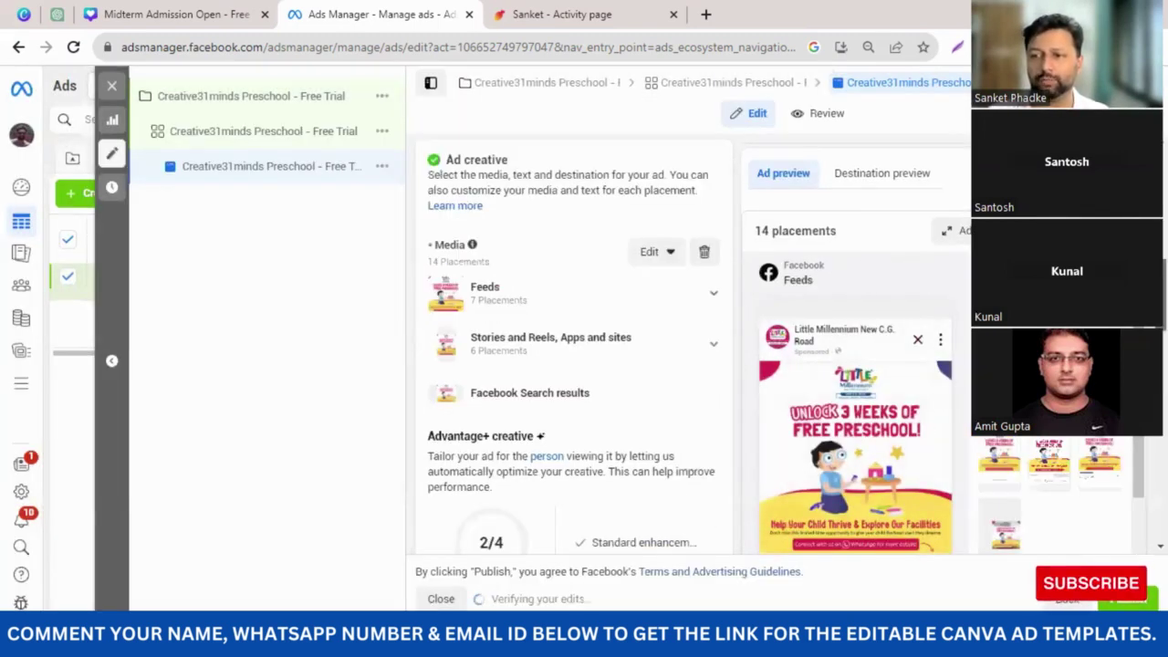
scroll(572, 347, down, 5)
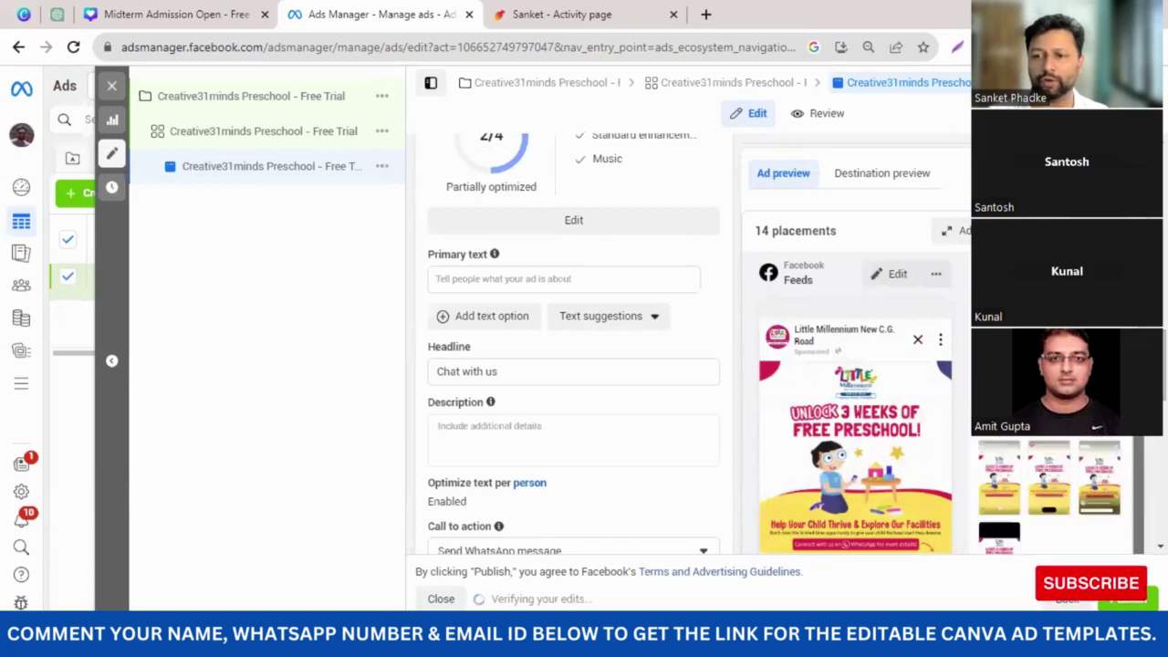
scroll(572, 347, down, 1)
scroll(813, 425, down, 5)
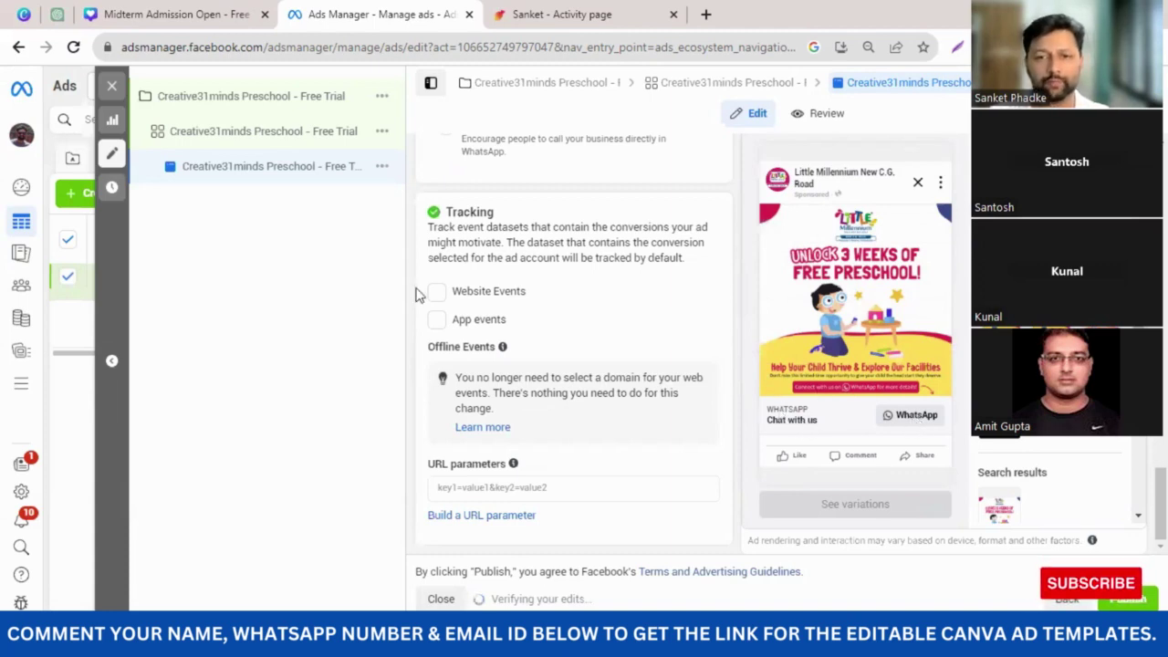
scroll(488, 283, up, 5)
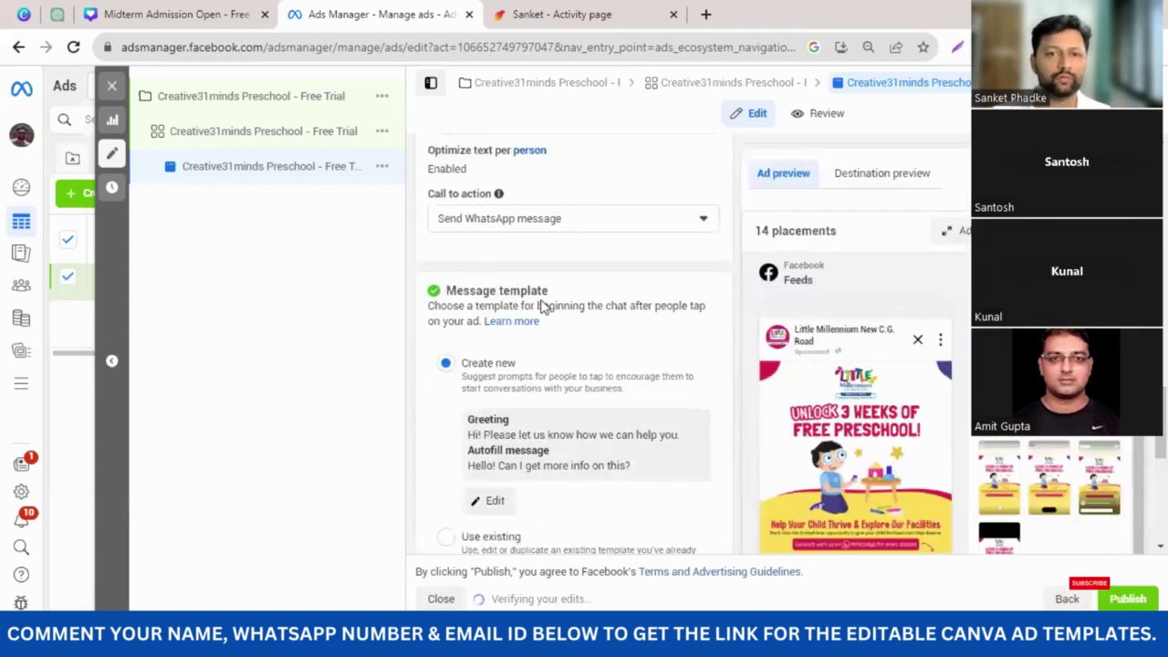
scroll(497, 287, up, 5)
scroll(501, 290, up, 5)
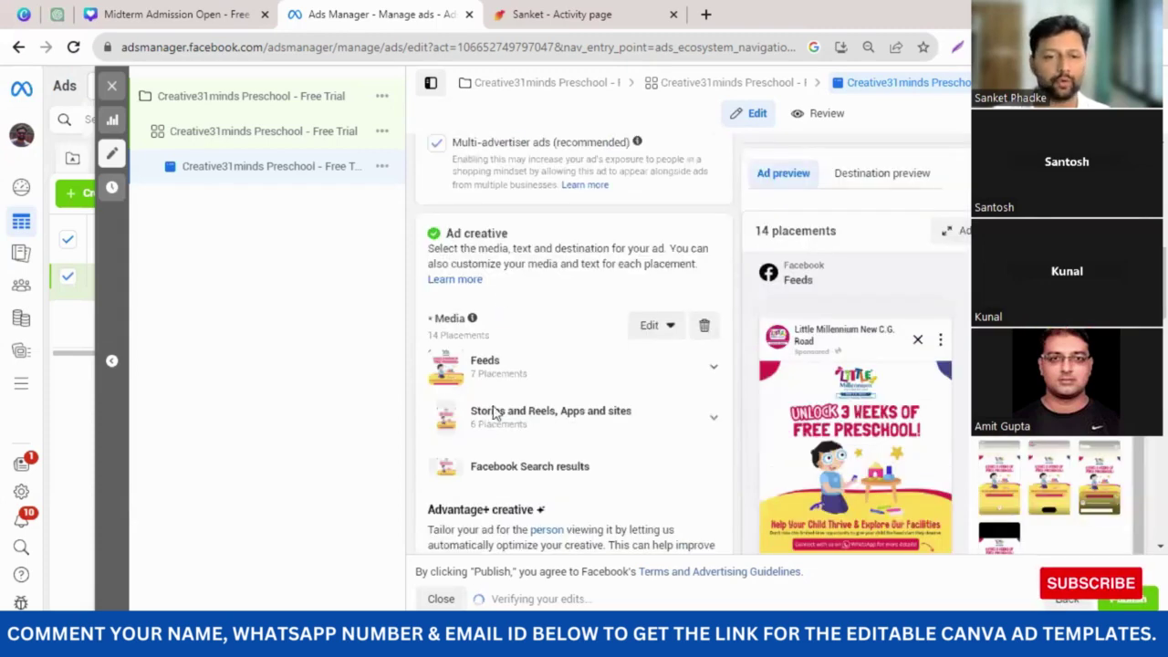
scroll(505, 389, down, 4)
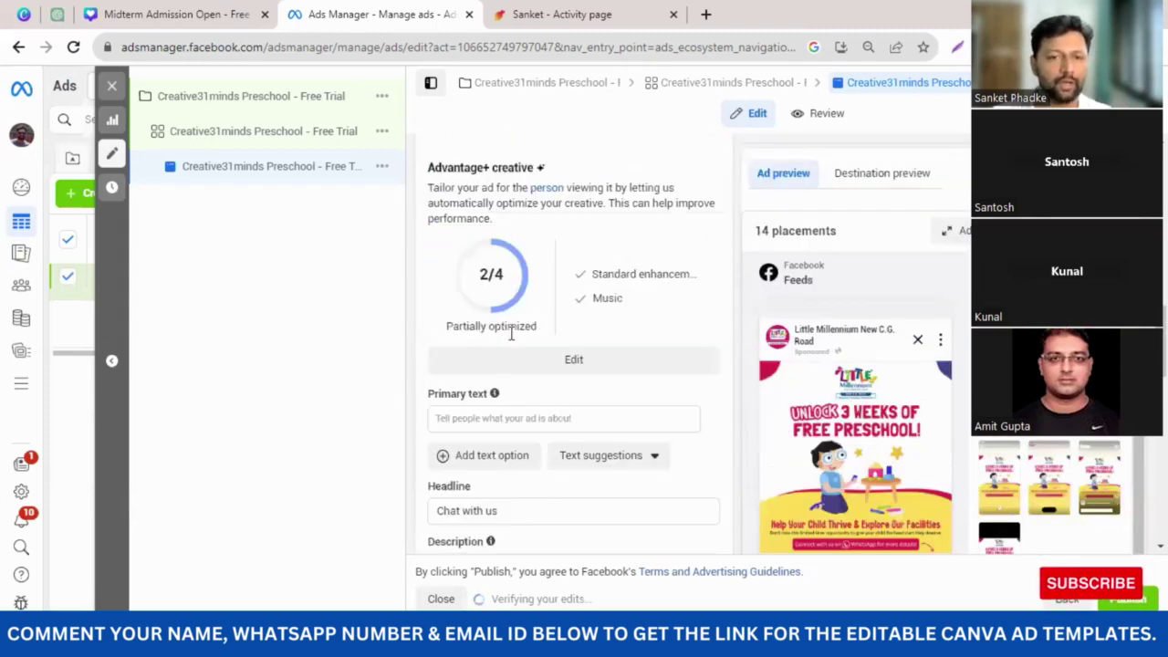
scroll(509, 337, down, 1)
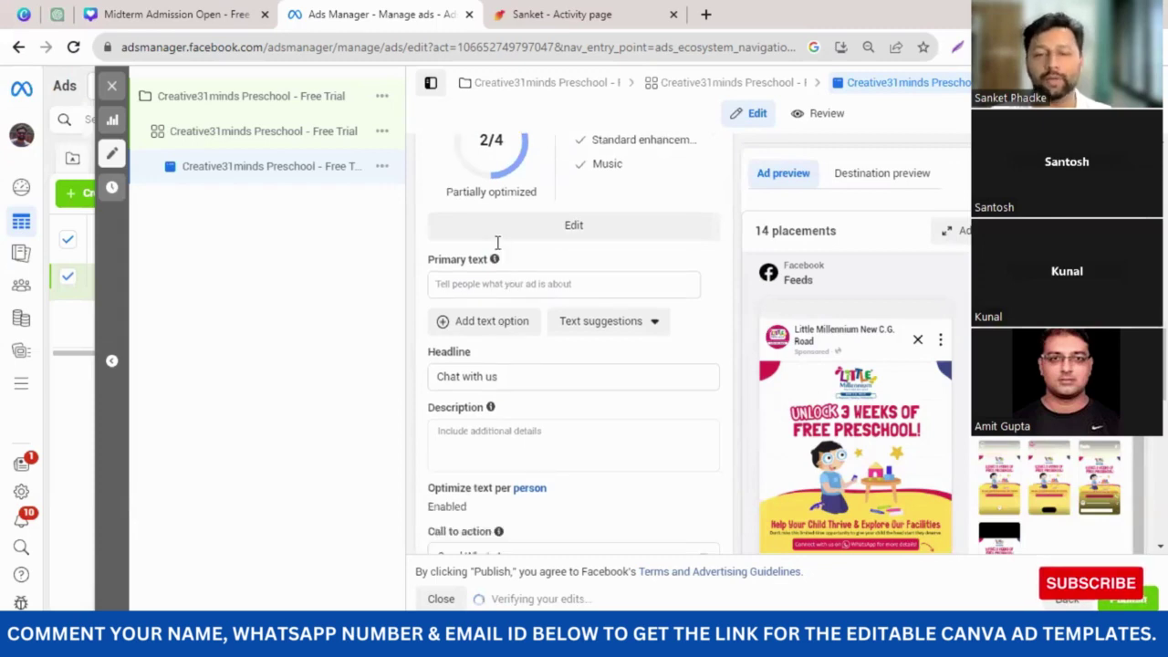
scroll(497, 244, down, 1)
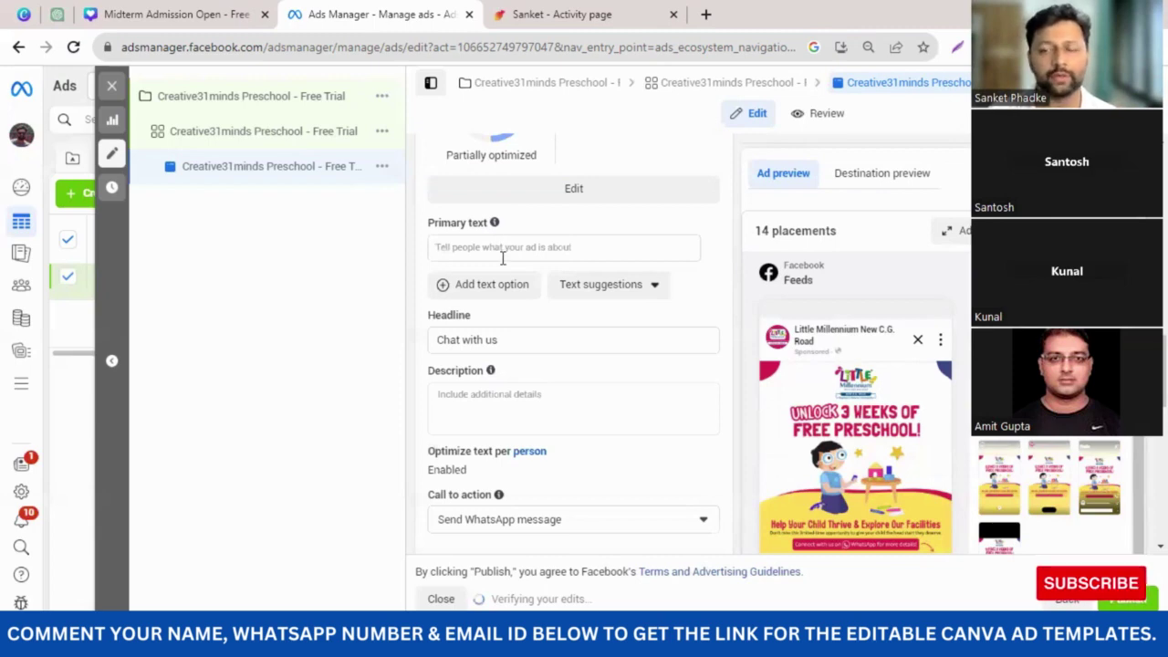
- Switch to ChatGPT and start a new chat with the GPT-3.5 model, with the conversation sidebar hidden
click(56, 16)
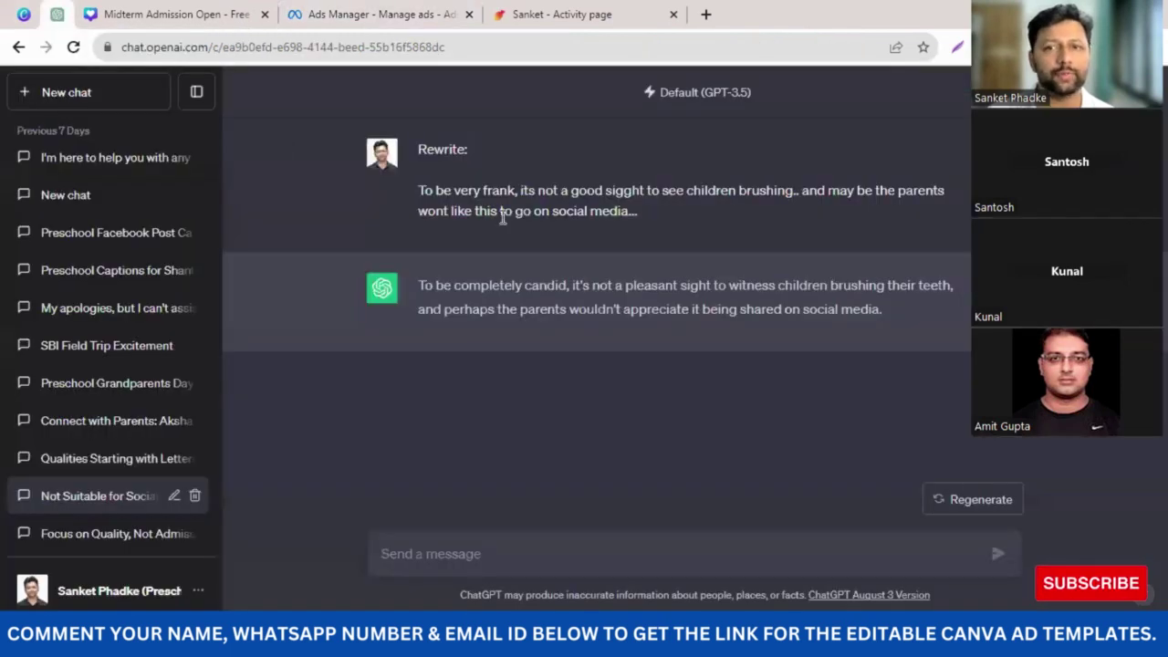
click(197, 193)
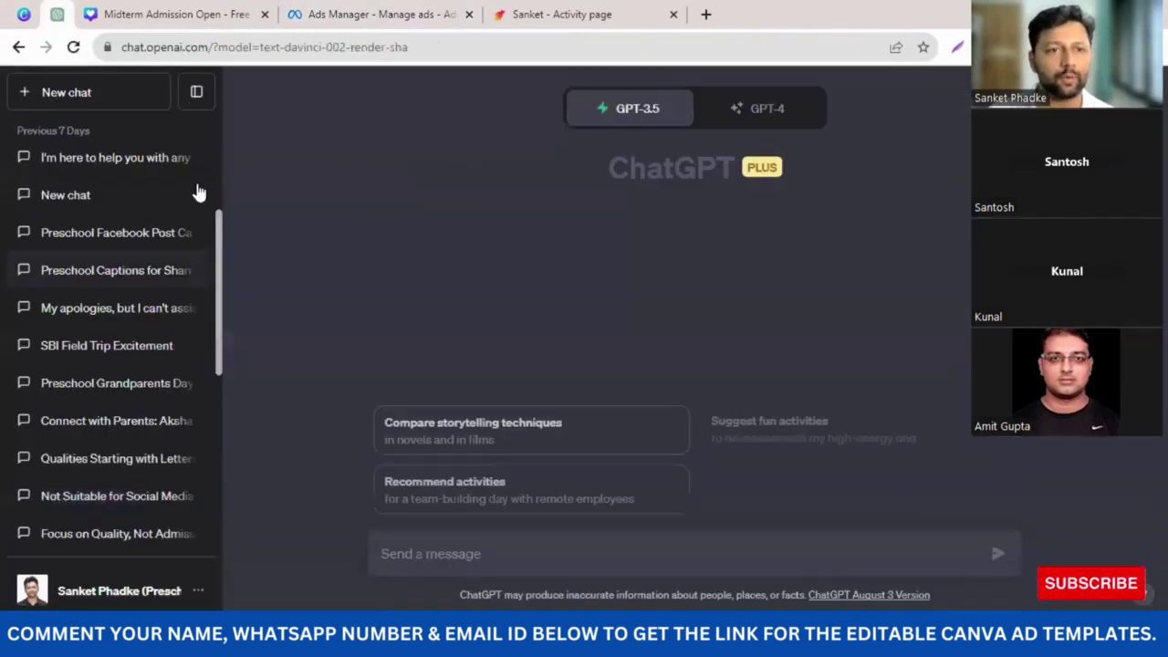
click(197, 92)
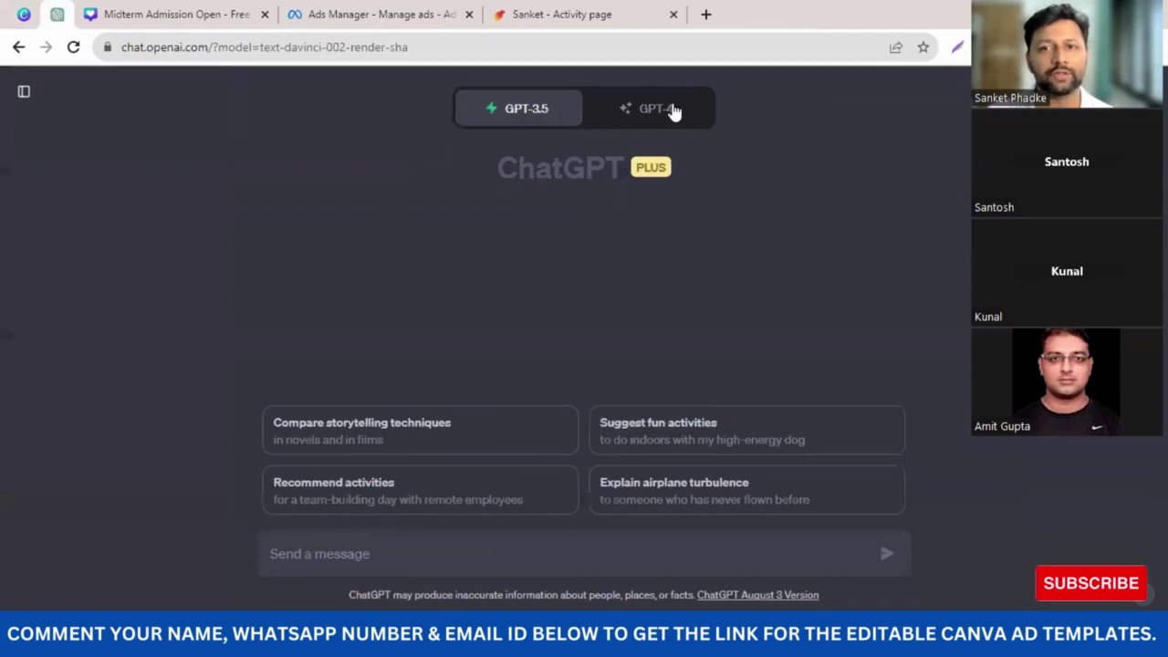
click(671, 110)
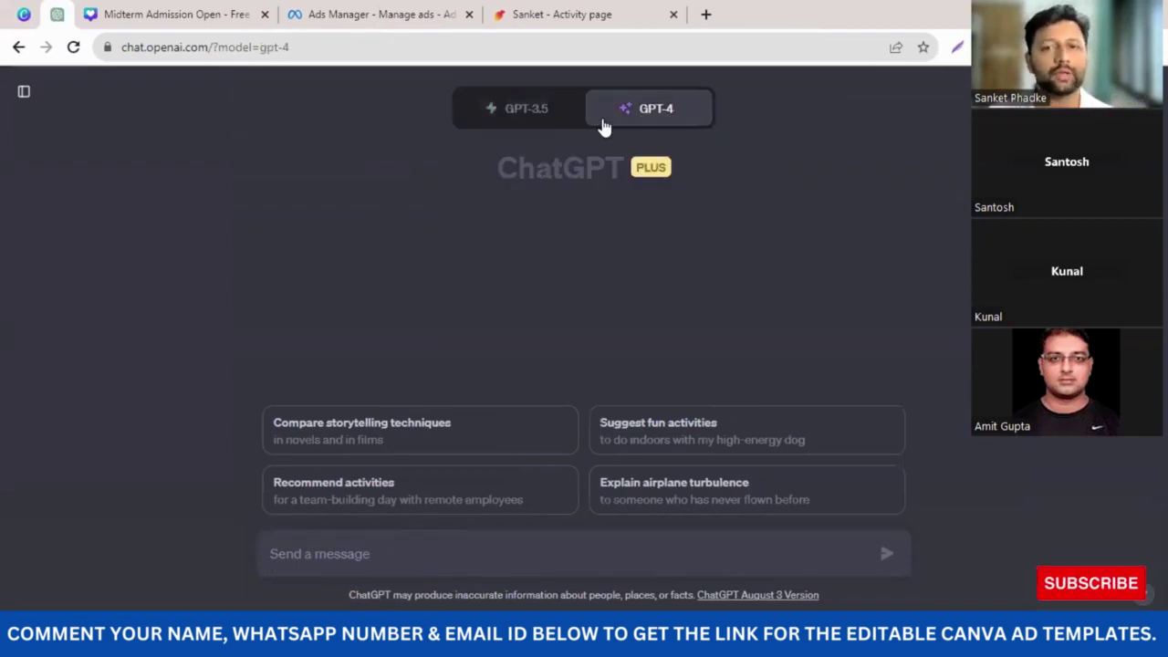
mouse_move(524, 109)
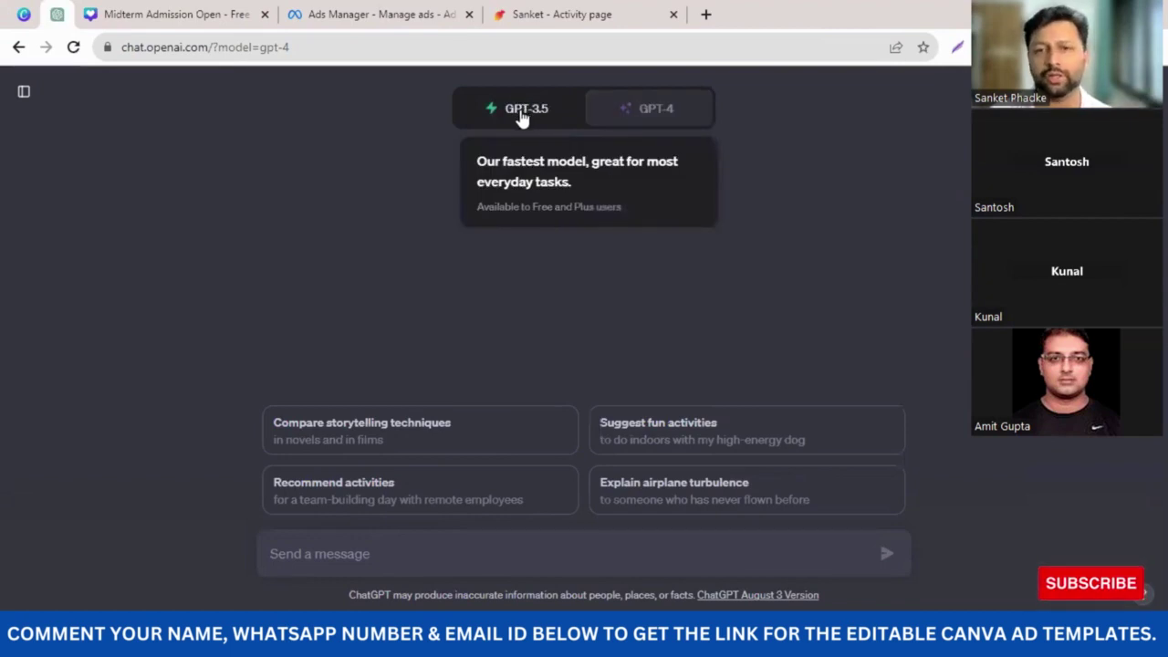
click(524, 117)
mouse_move(641, 114)
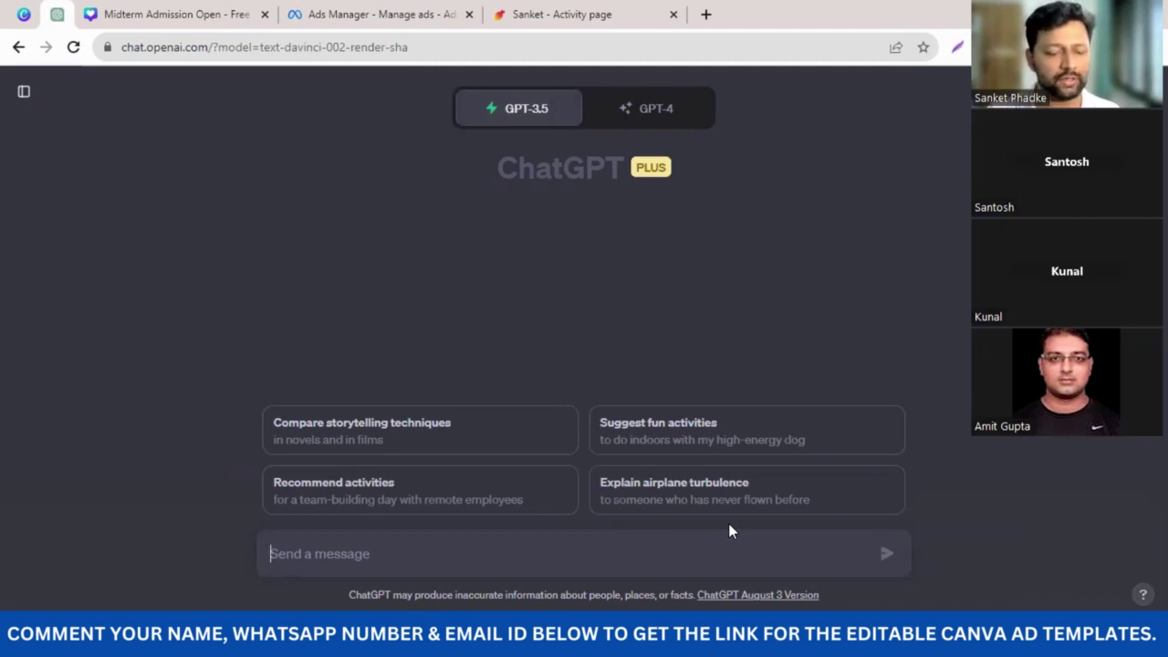
- Begin the prompt with "Hi! ChatGPT. Act like a social media ad creator"
text(Hi!)
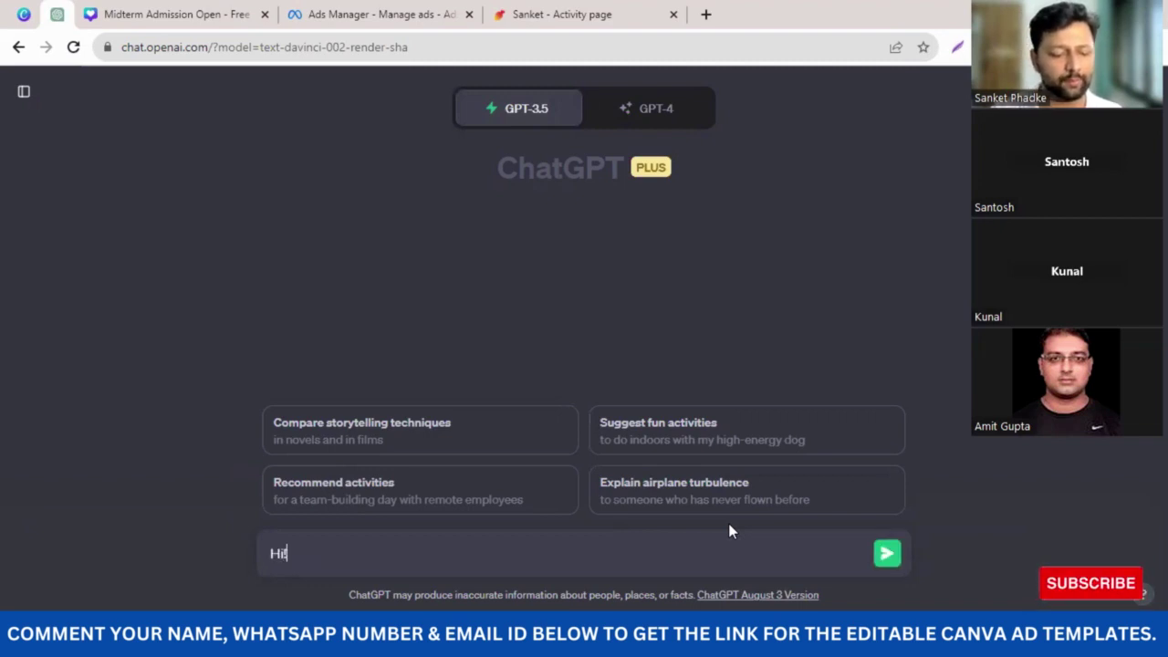
text( ChatGP)
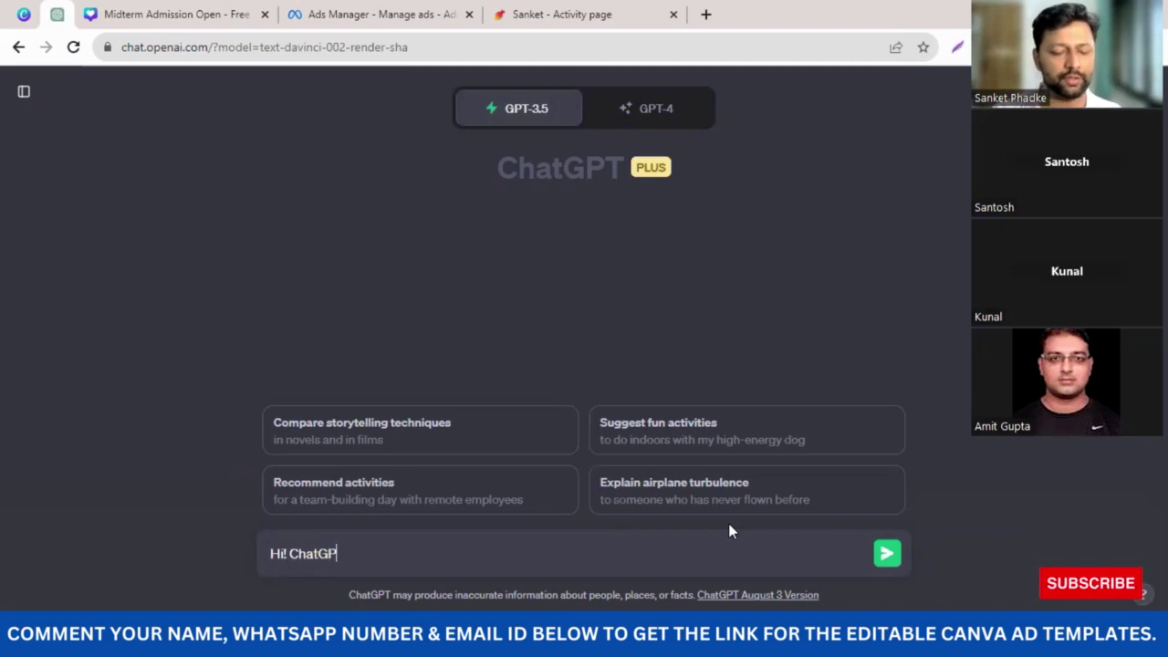
text(T. I)
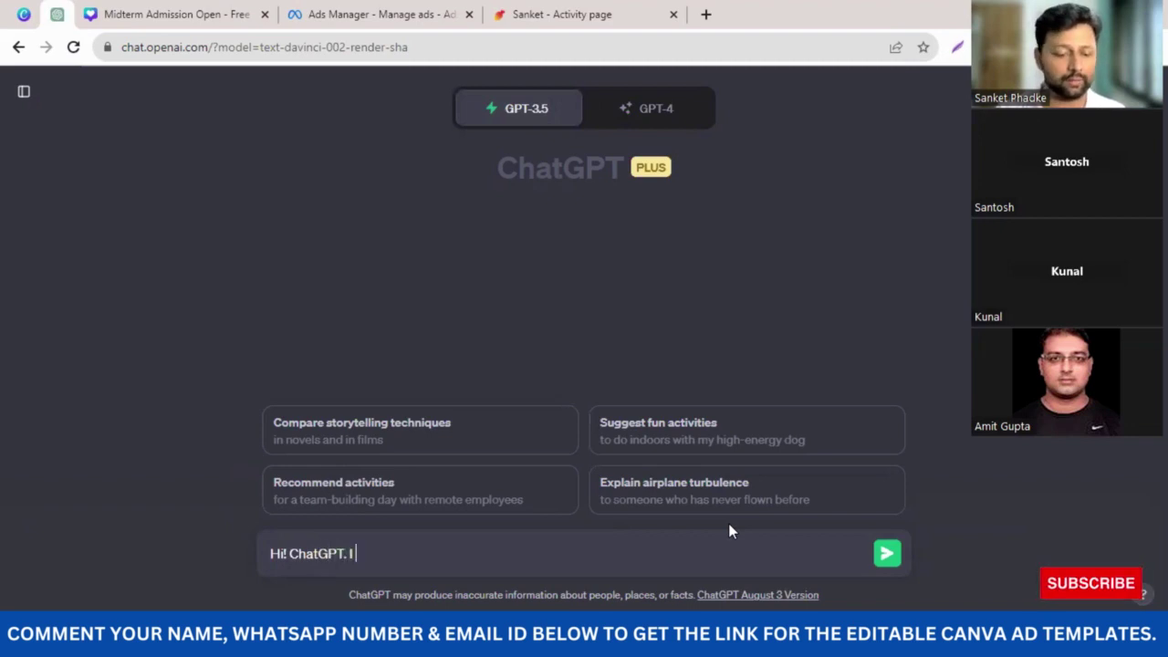
key(BackSpace)
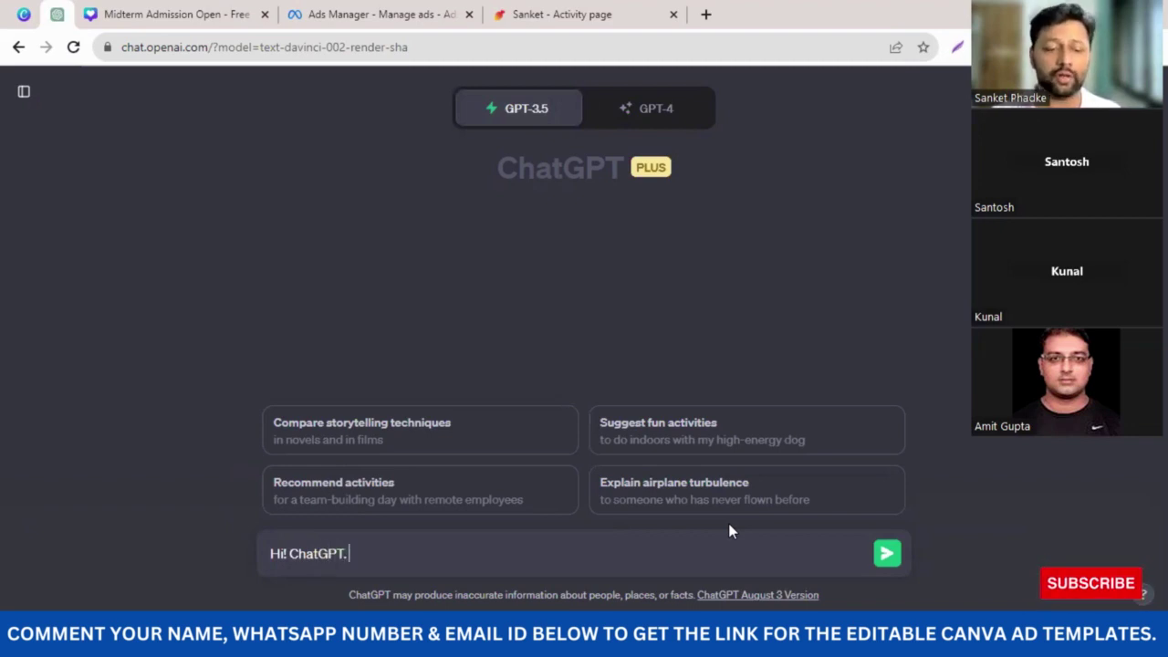
text(Act lik)
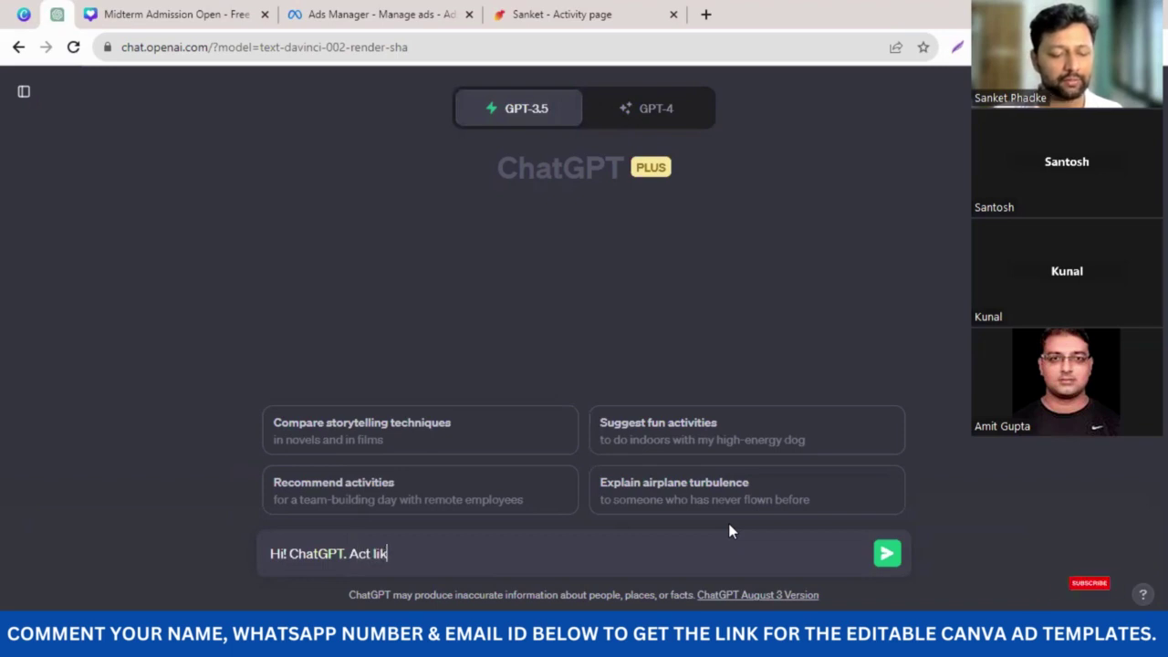
text(e a social media )
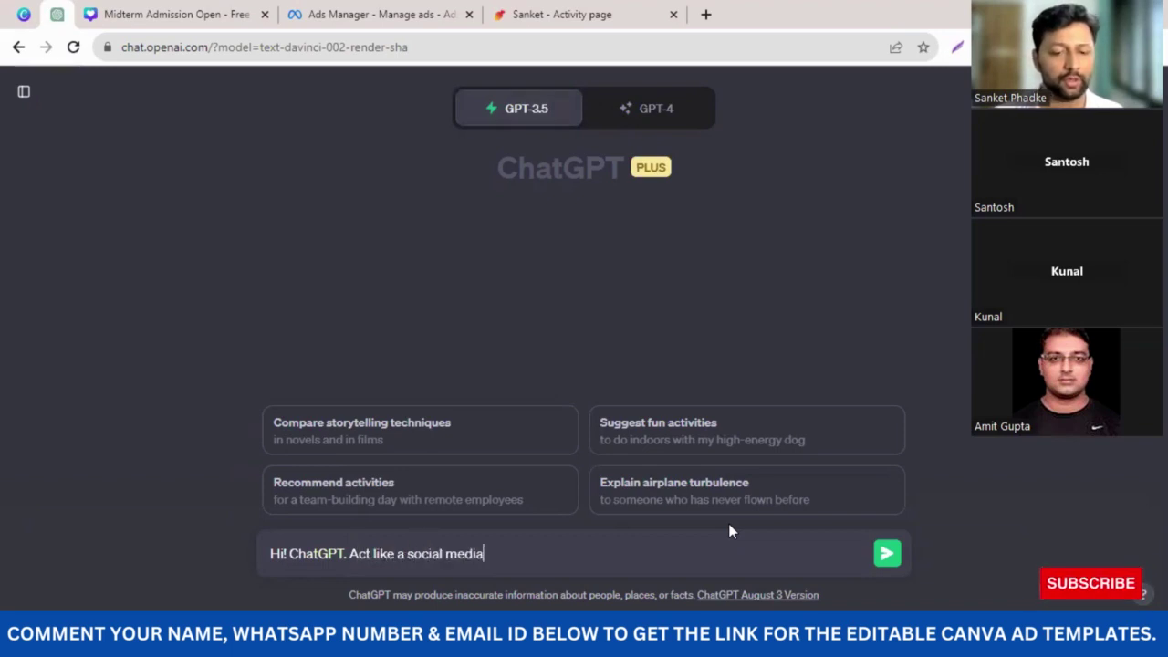
text(ad)
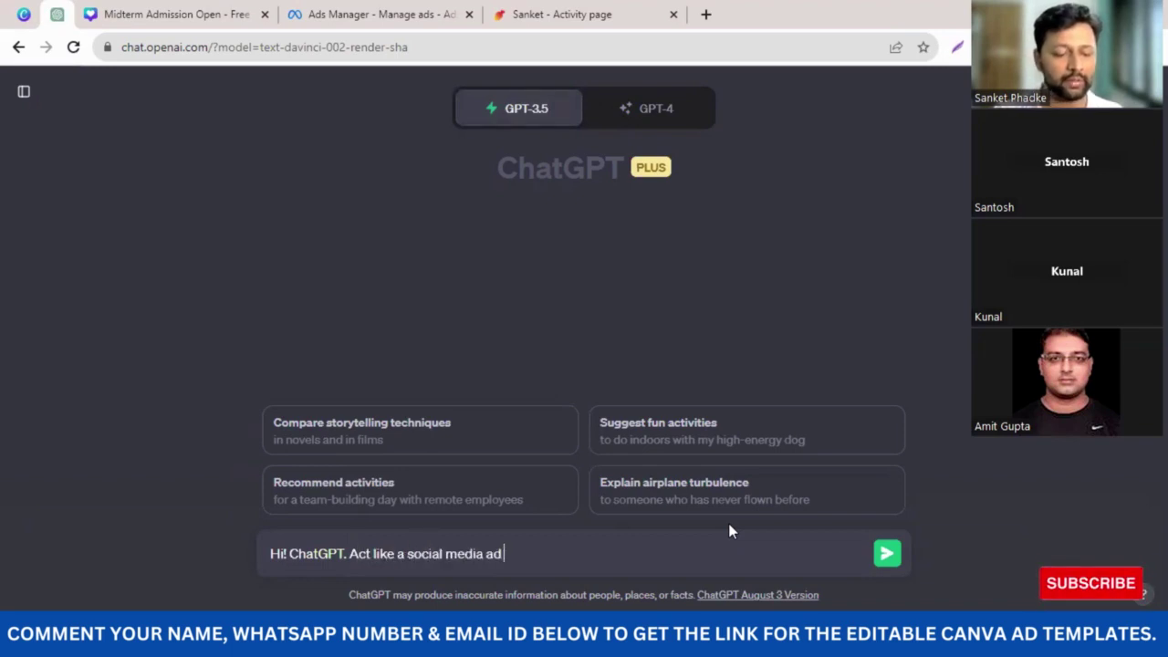
text( creator)
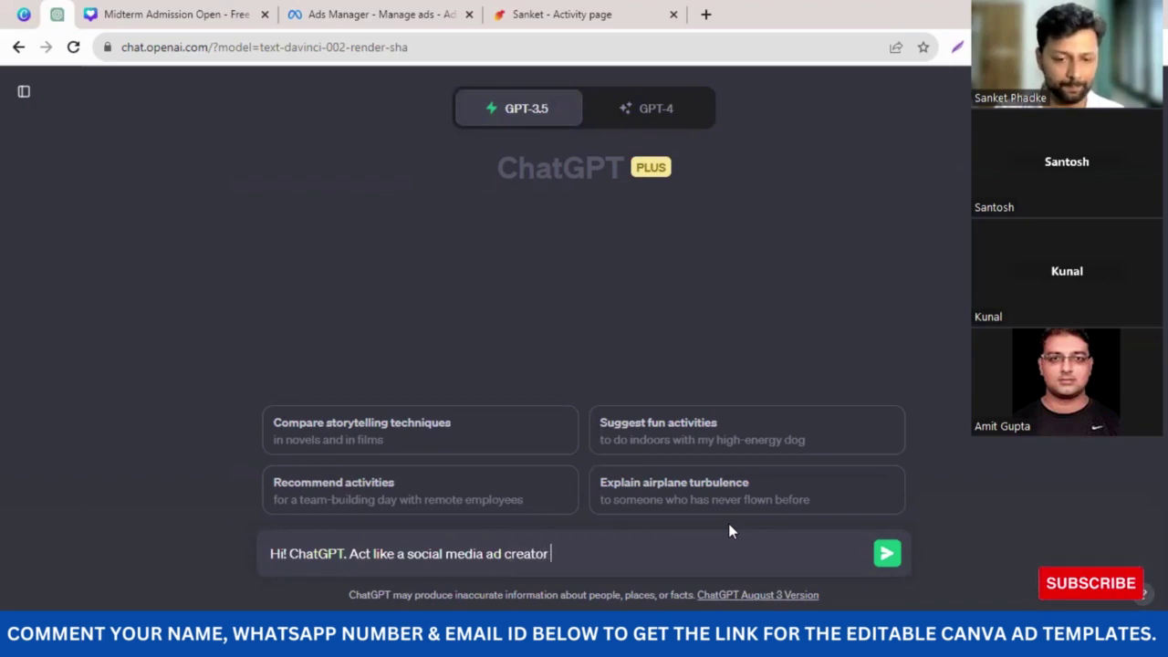
- Continue the prompt with "and write ad content for a facebook ad for my preschool"
text( and wr)
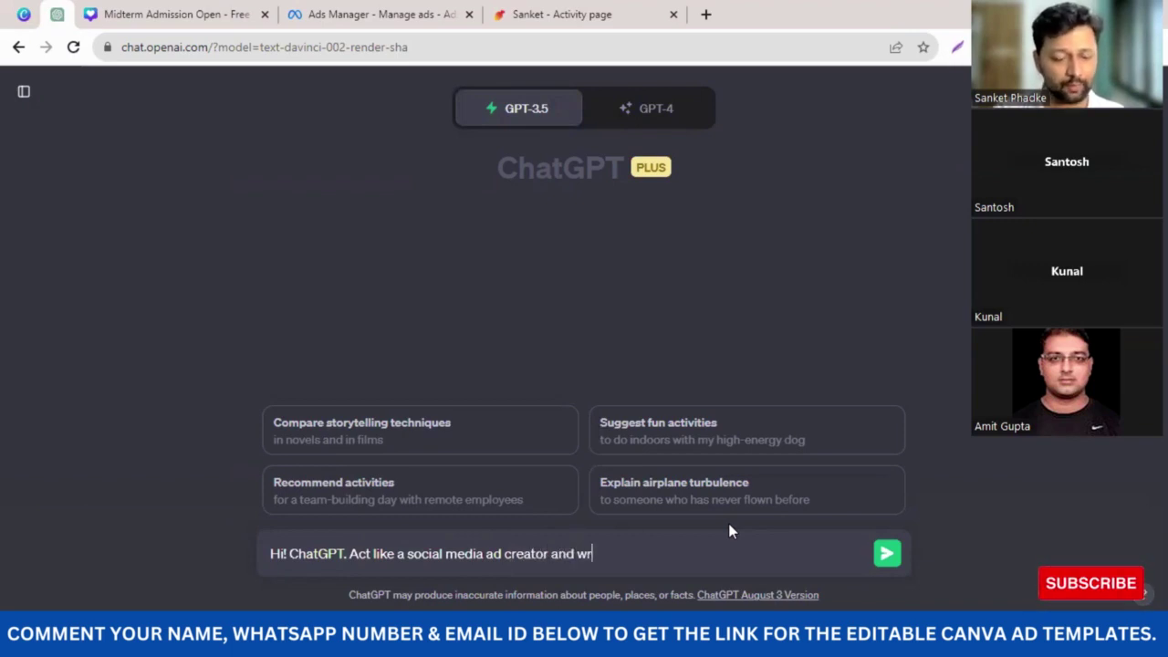
text(ite ad content t)
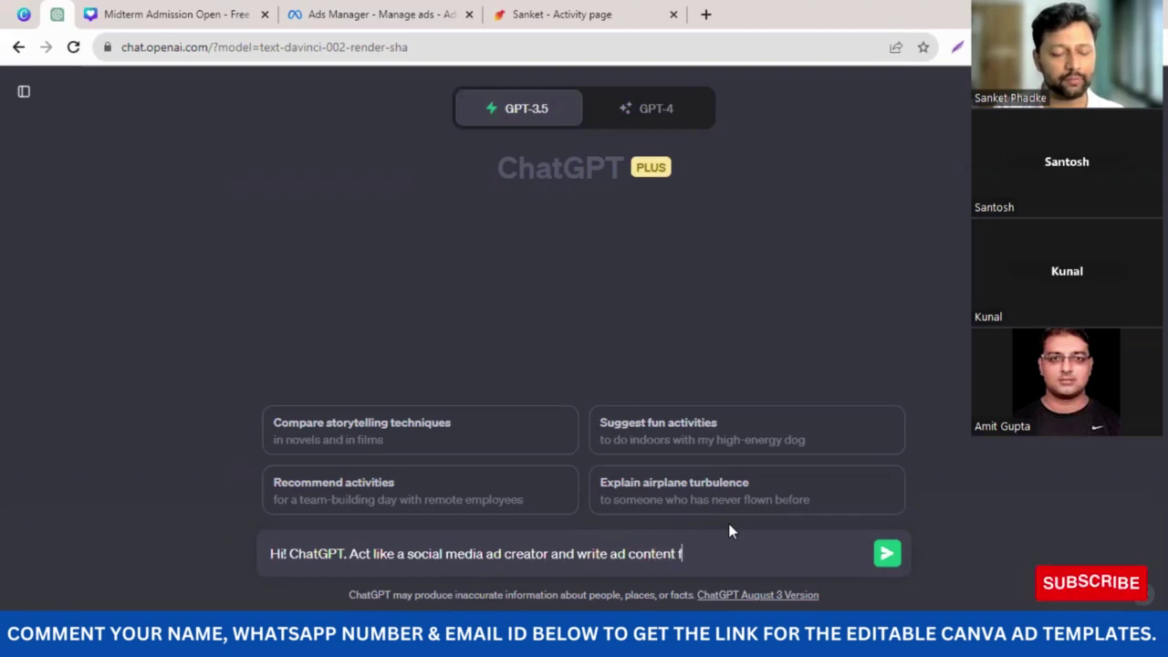
text(or )
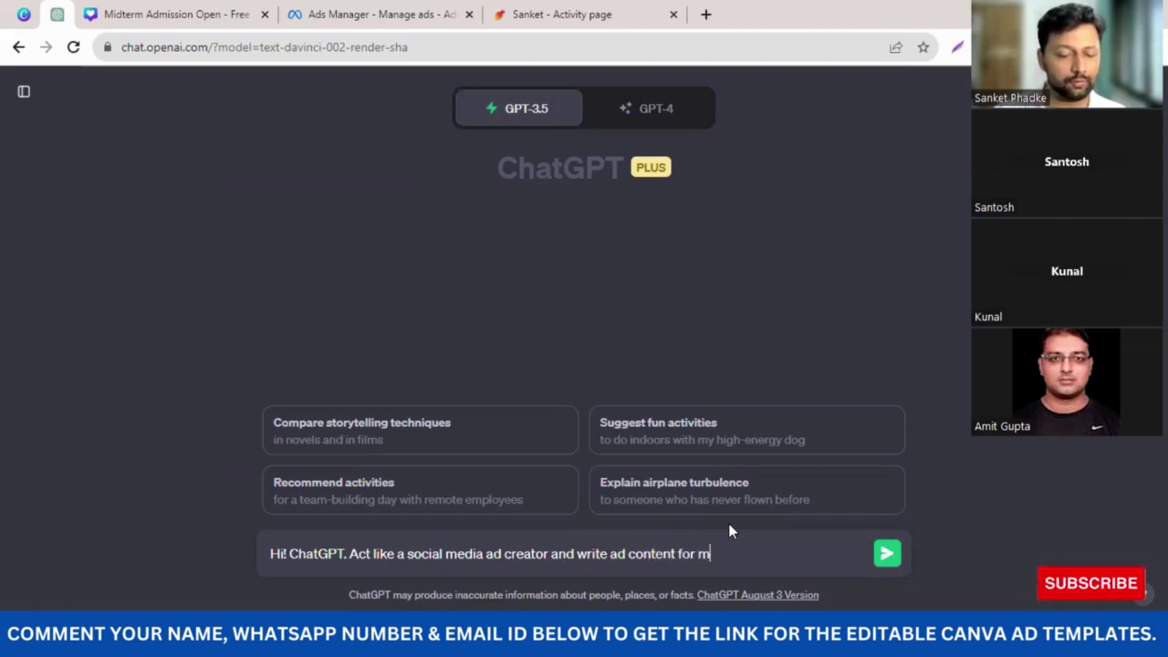
text(my fac)
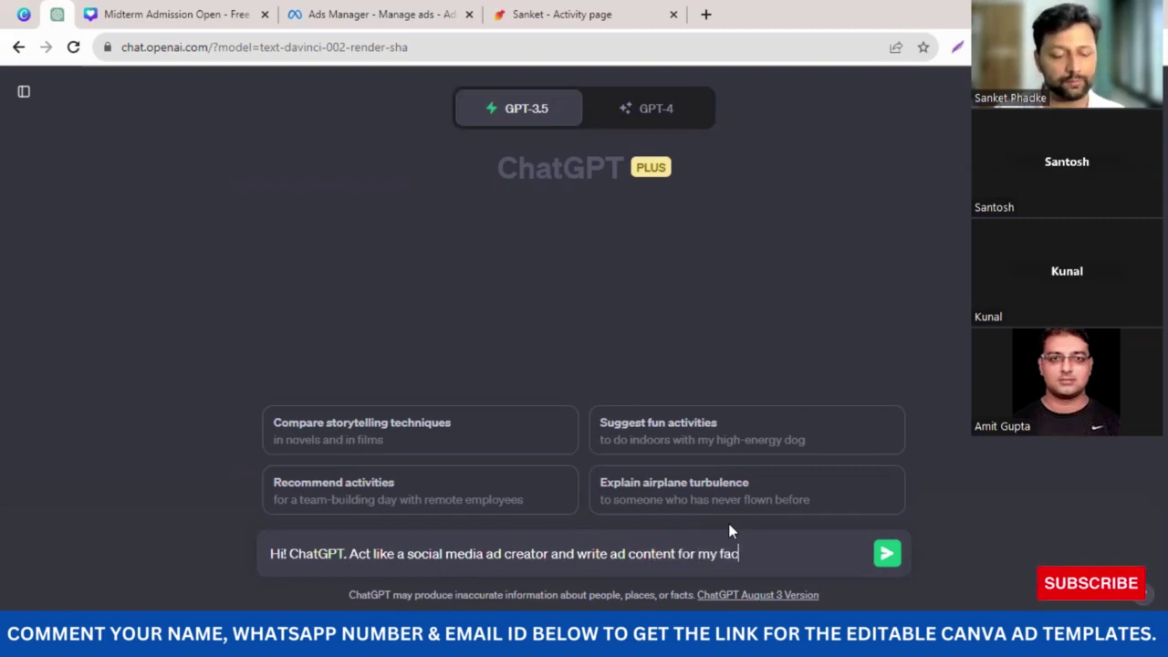
text(ebook a)
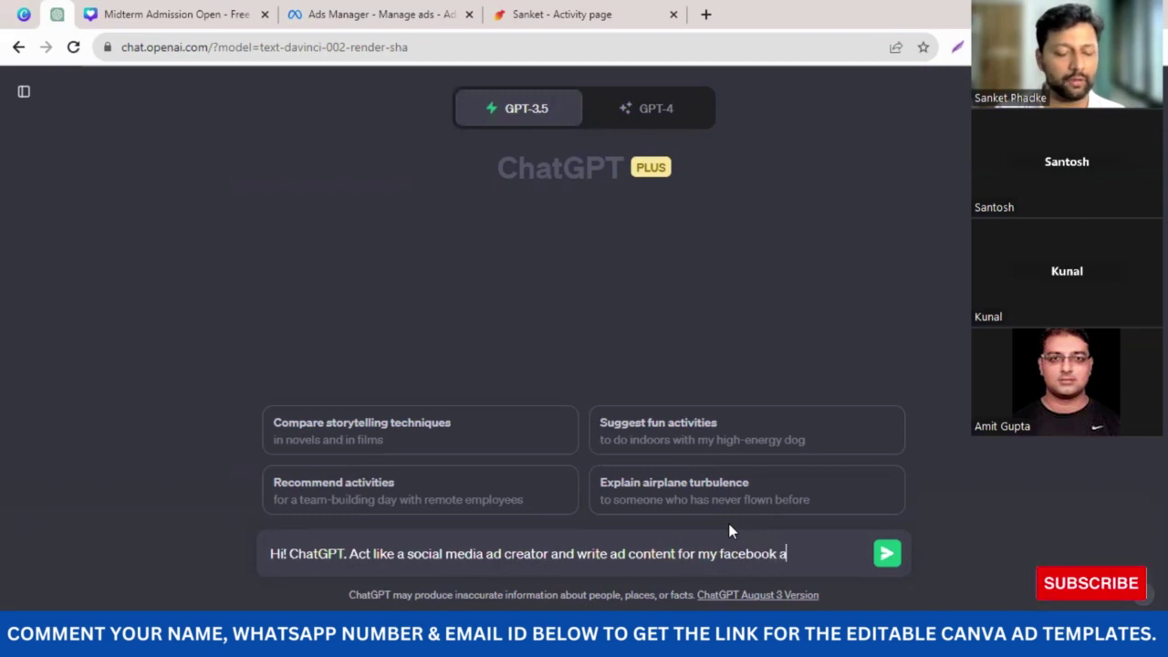
text(d fo)
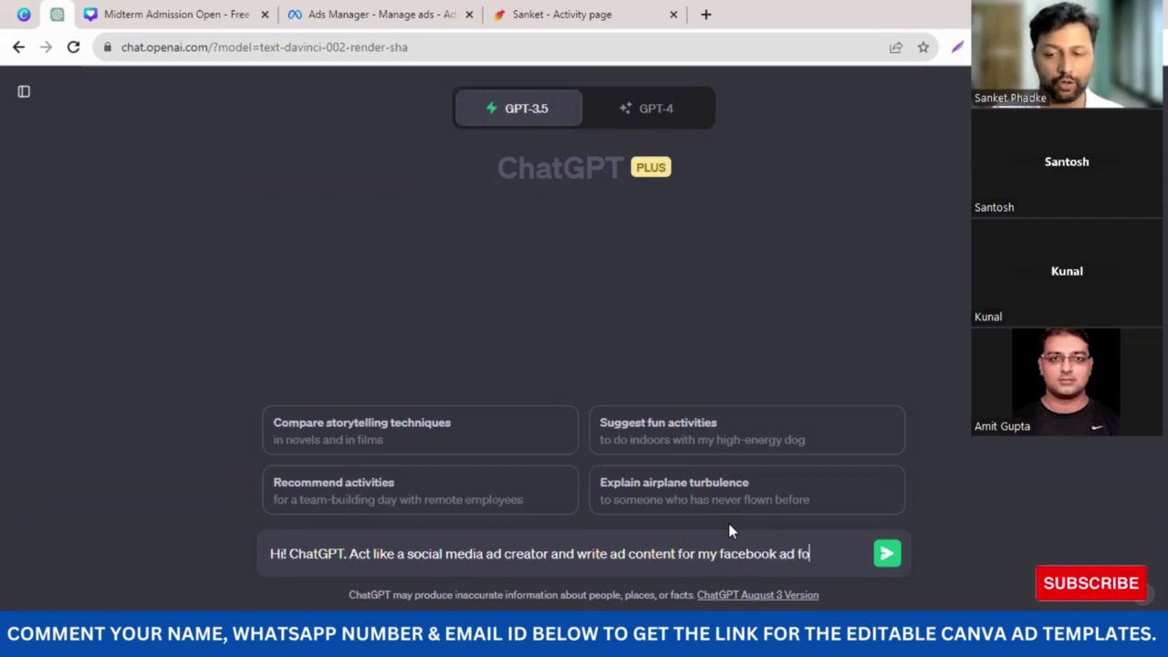
text(r )
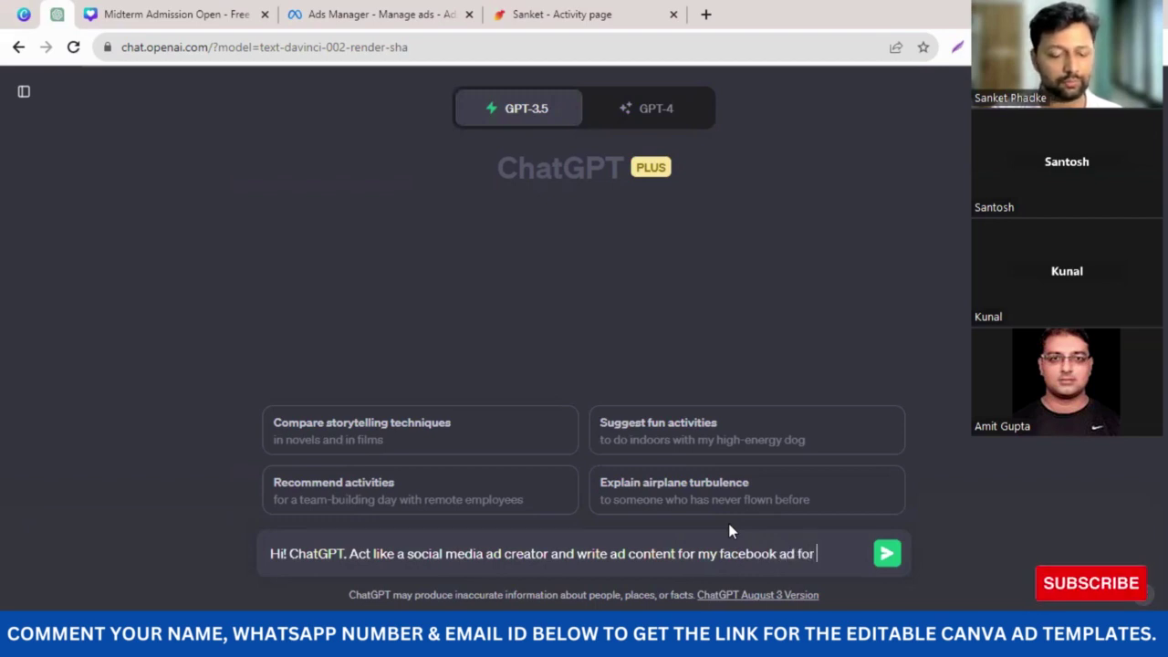
text(my prescho)
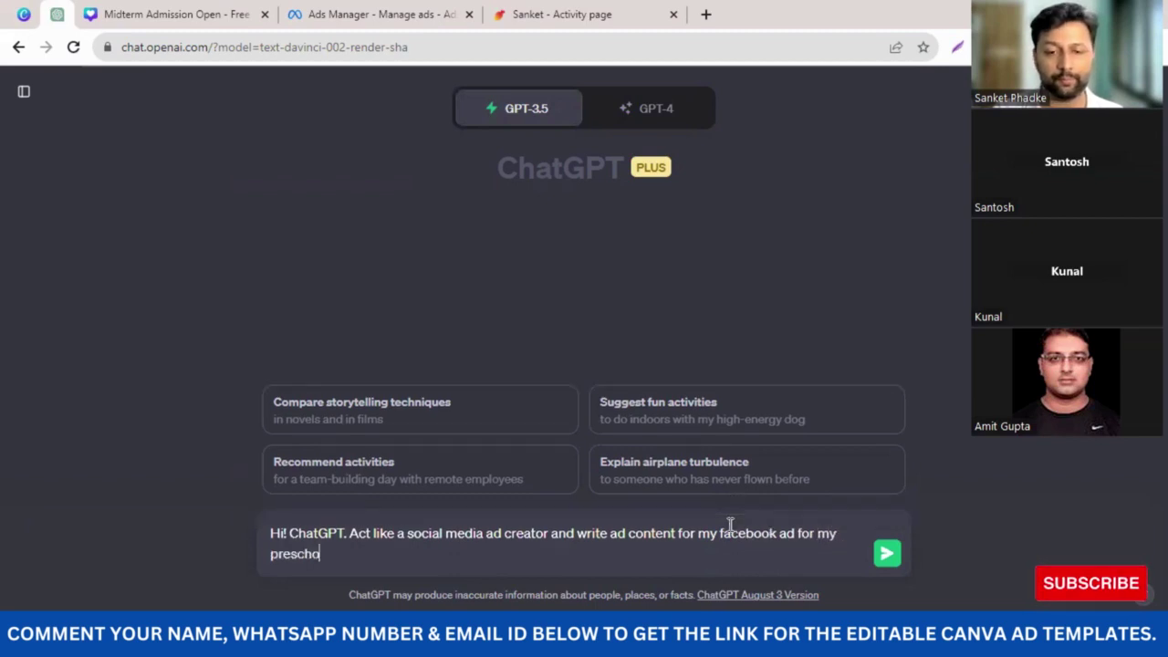
text(ol)
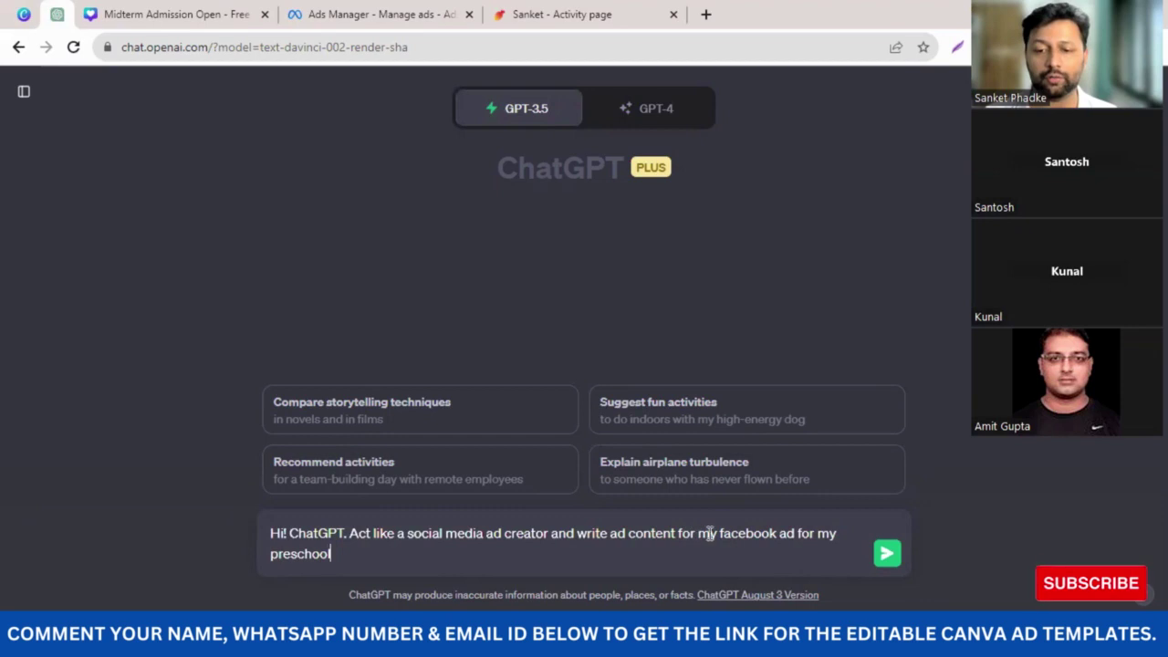
key(BackSpace)
text(ad)
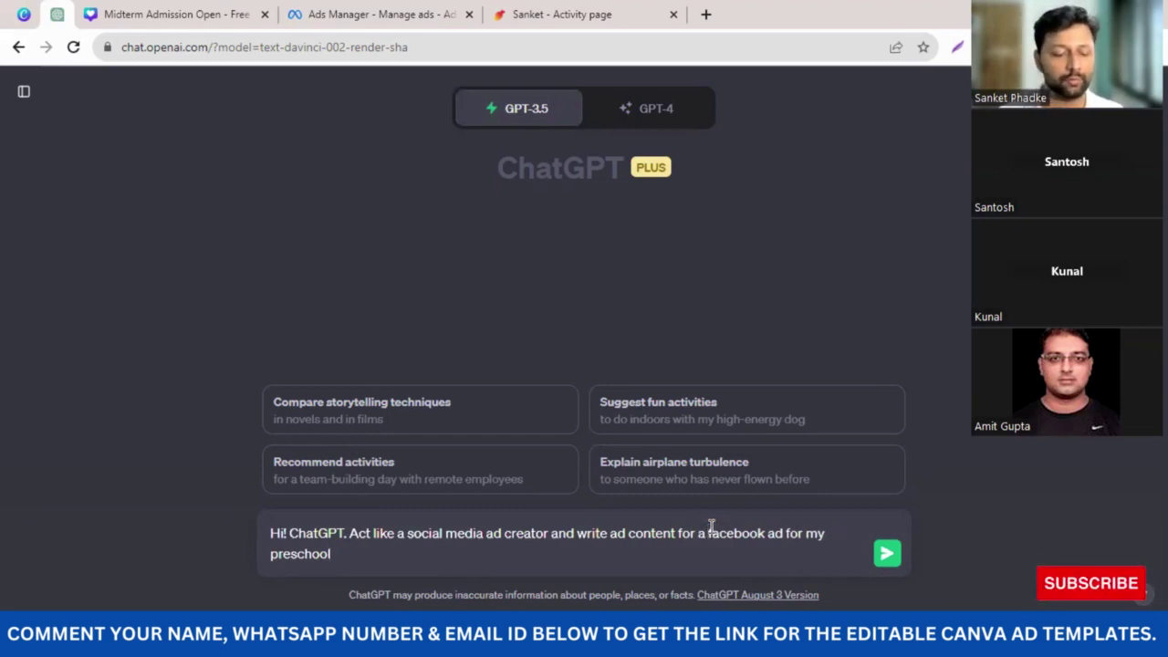
text( for my preschool )
- Complete the prompt's sentence with "to promote Free trial of 3 weeks at my preschool before the mid term admissions begin."
text(to promote )
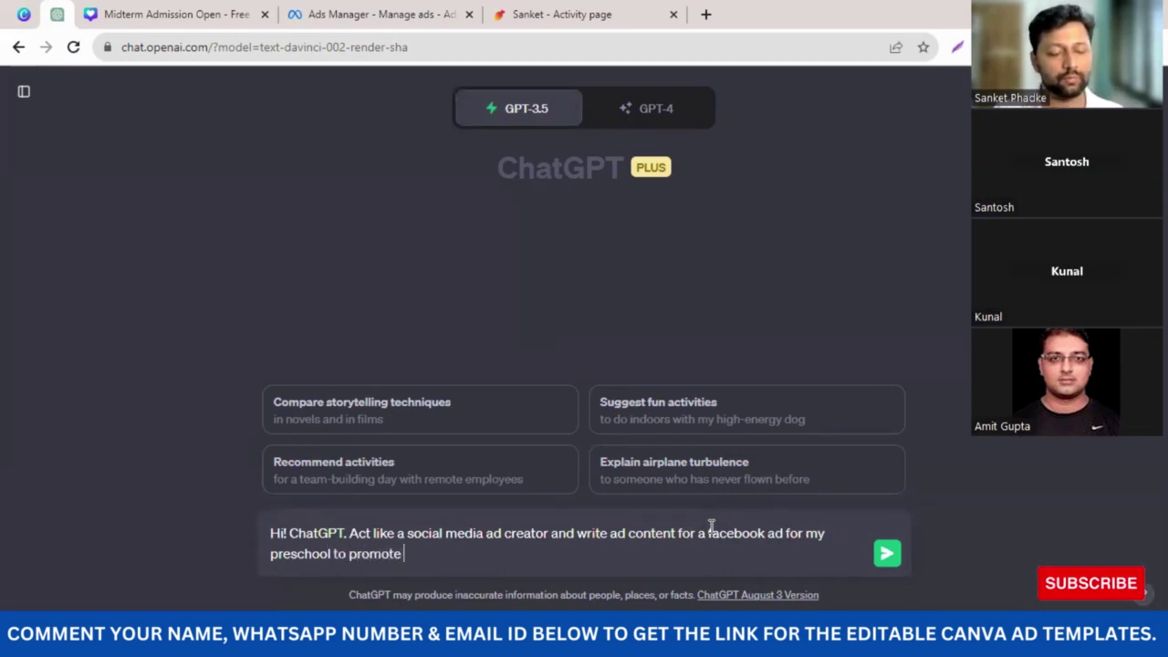
text(Free t)
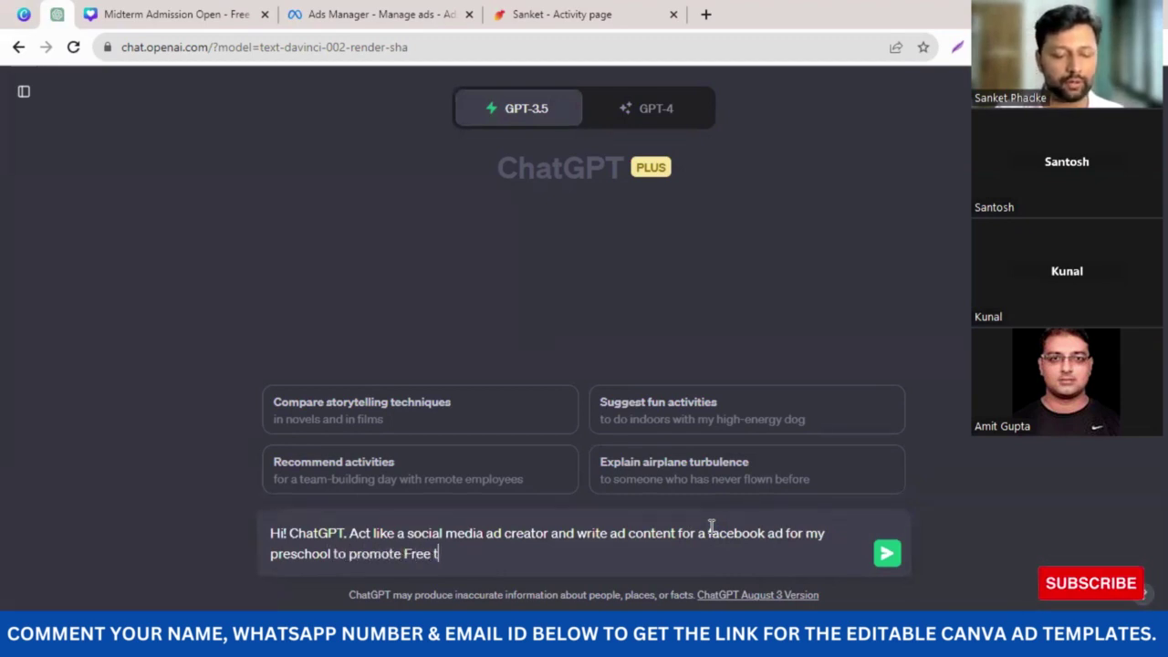
text(rial of)
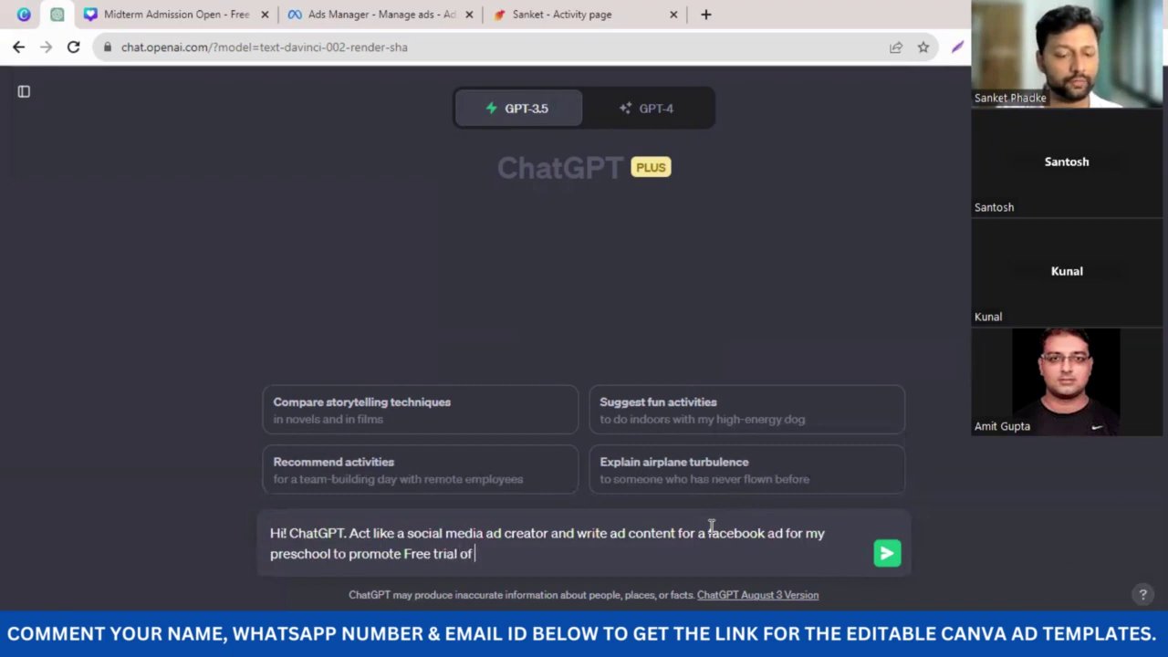
text( 3 weeks a)
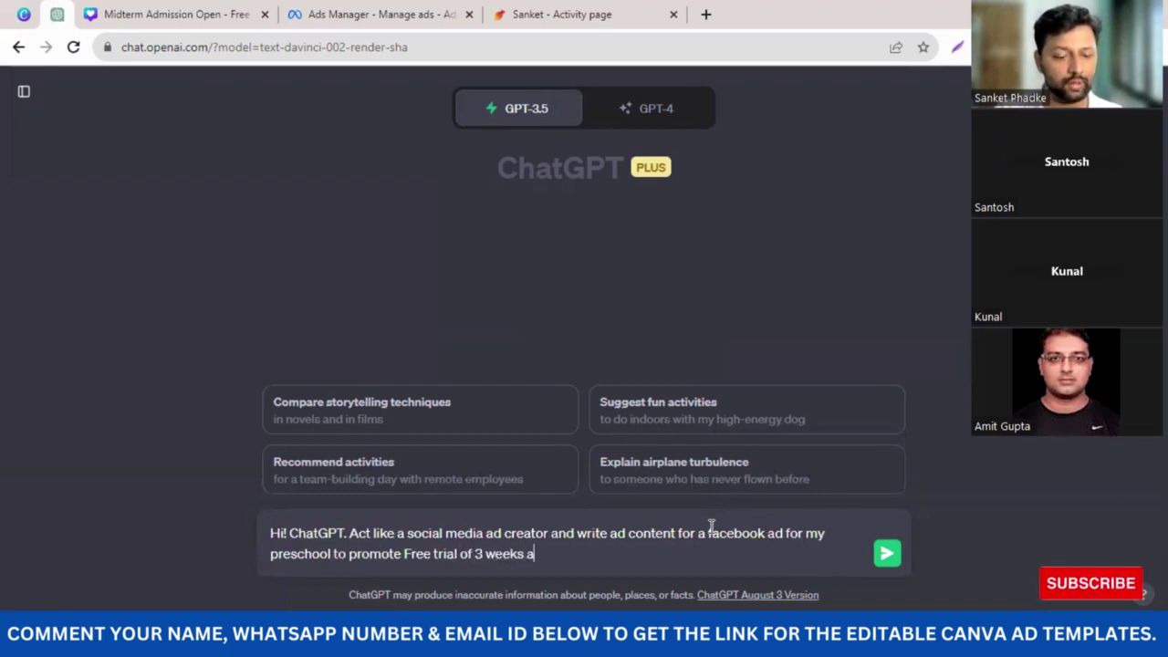
text(t my preschool)
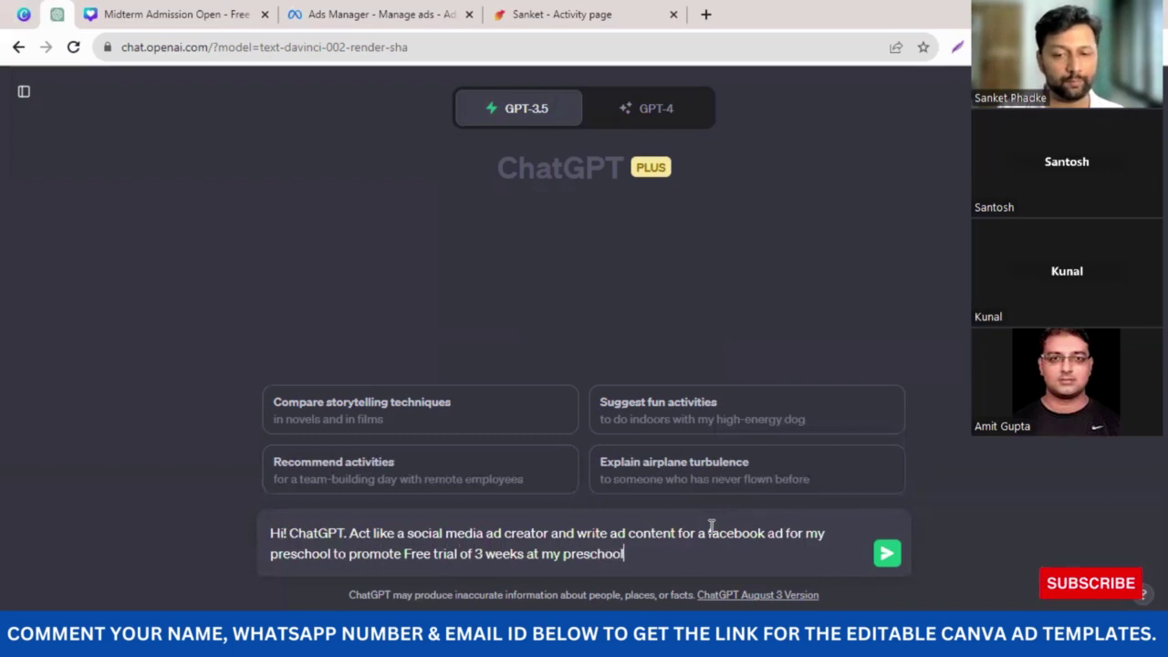
text( before the mid)
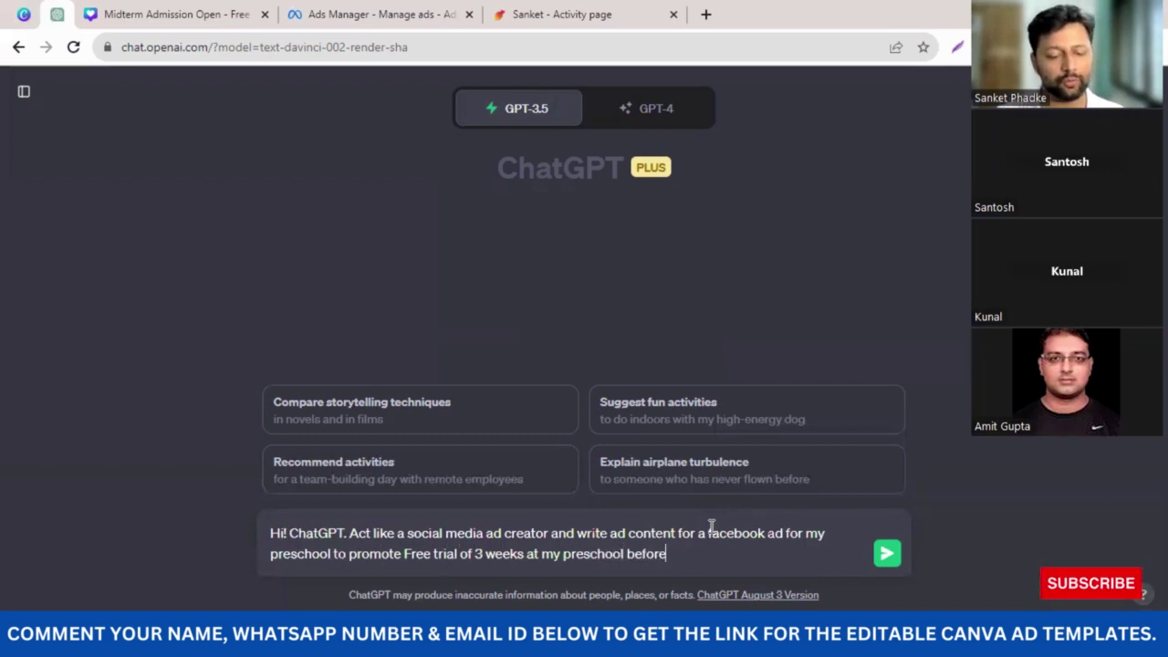
text( term admission)
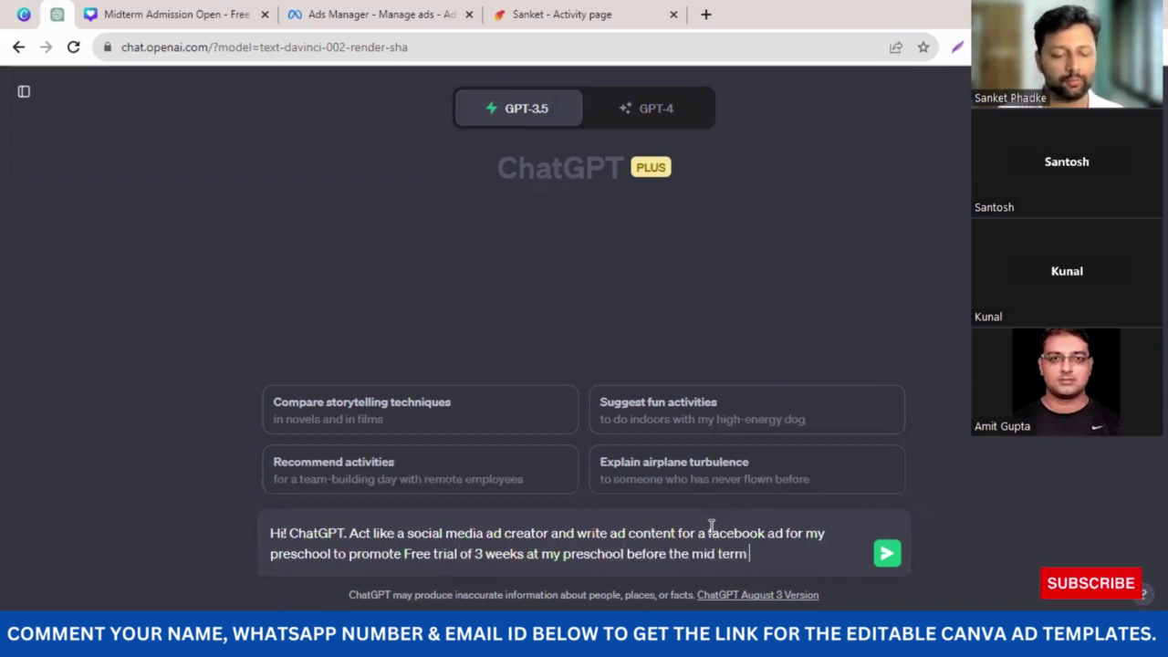
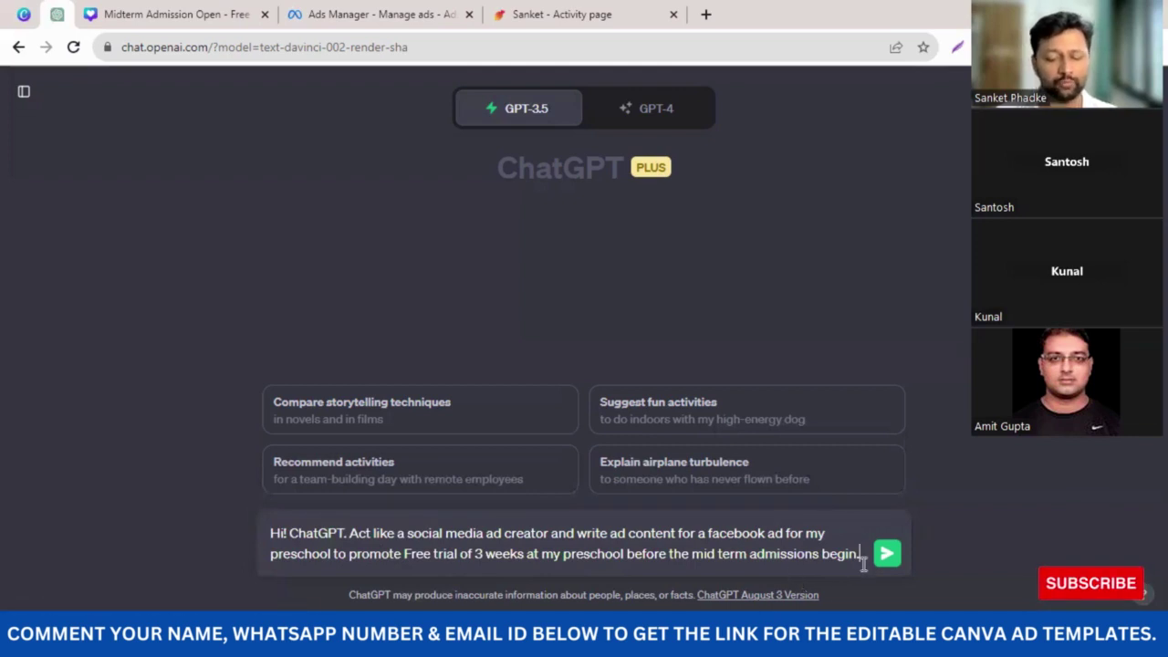
- Add a new line reading "Please write brief description and a subheadline" and send the prompt to generate the ad text
key(shift+Return)
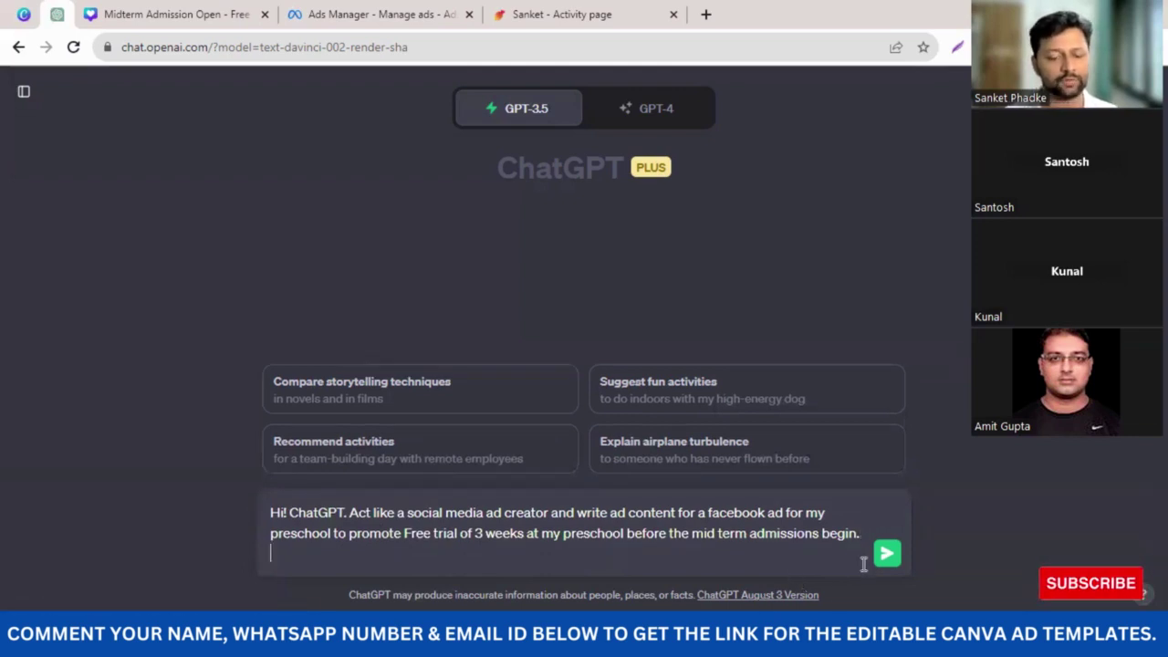
text(Please write )
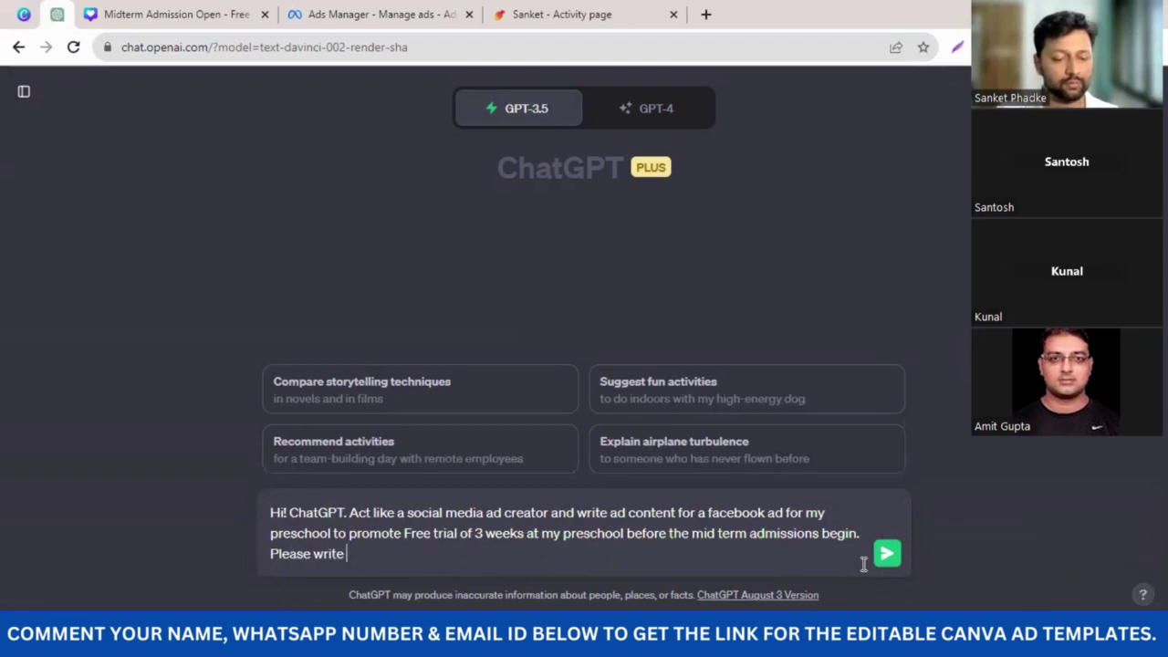
text(Descrtion)
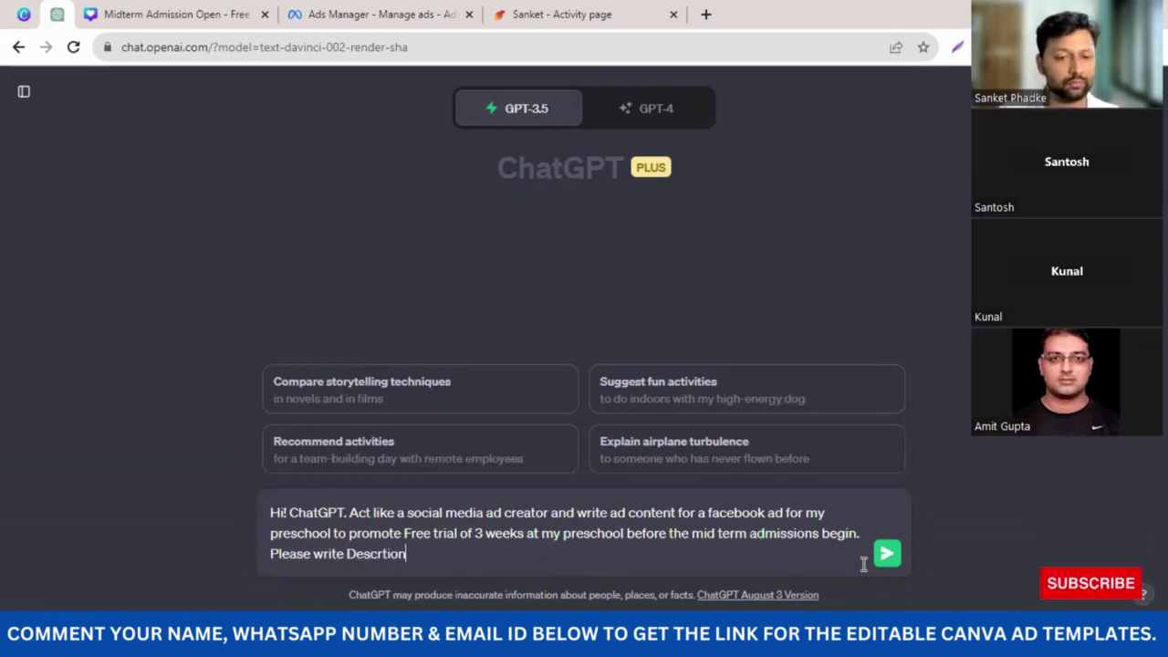
key(BackSpace)
key(BackSpace)
key(BackSpace)
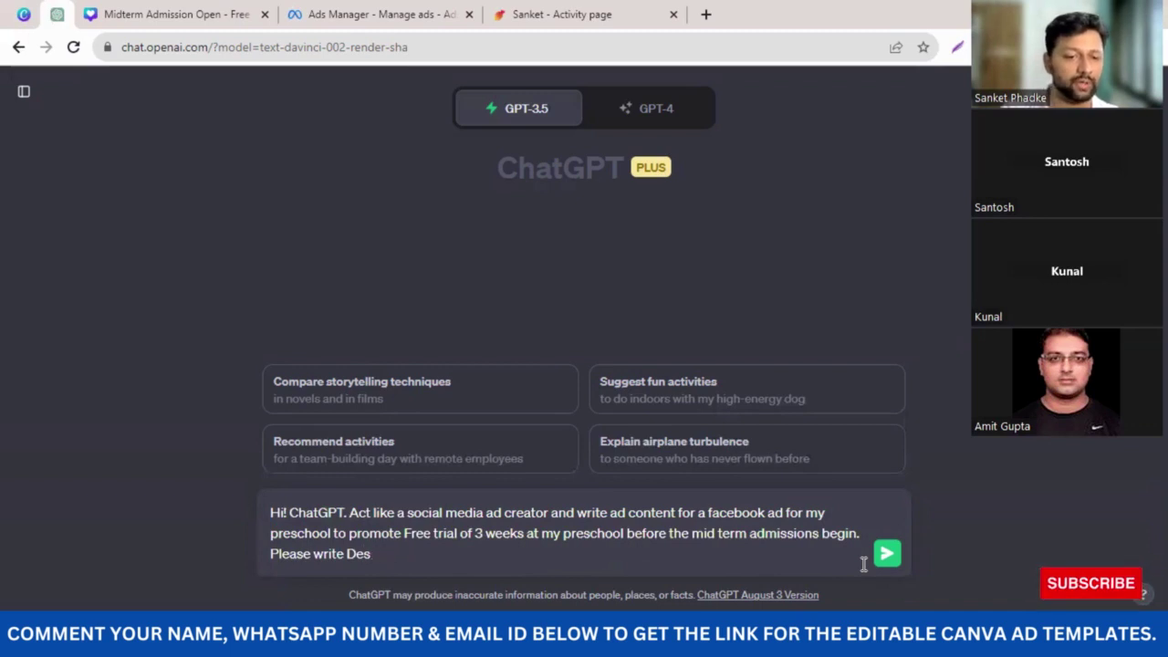
key(BackSpace)
key(BackSpace)
key(BackSpace)
text(brief descri)
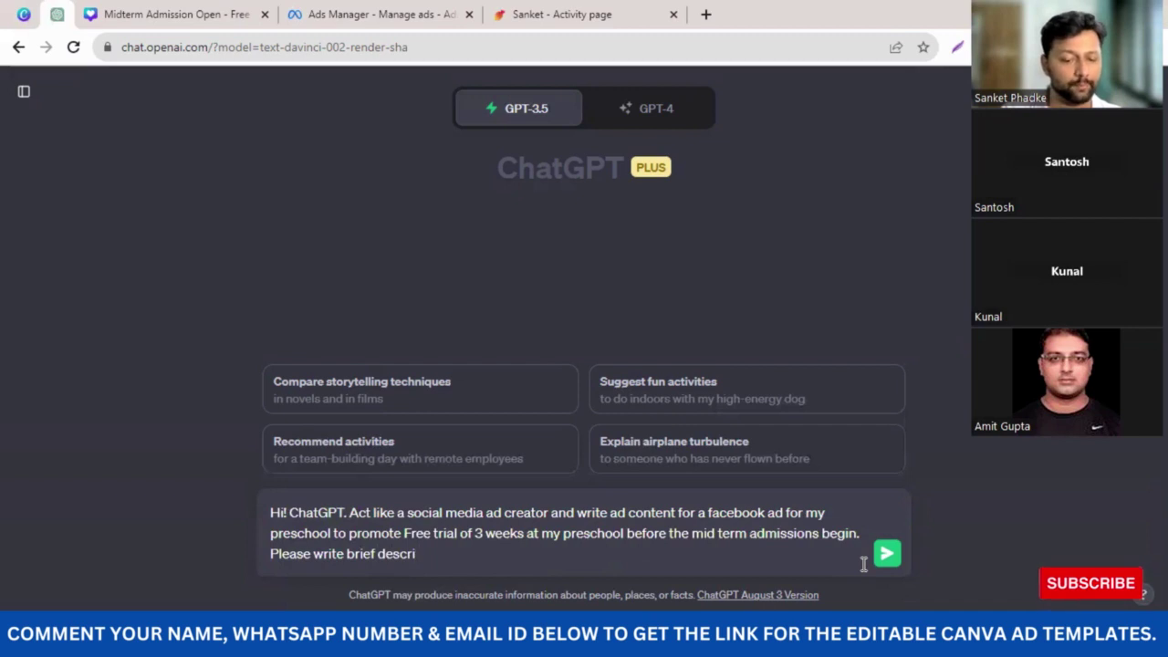
text(ption and a s)
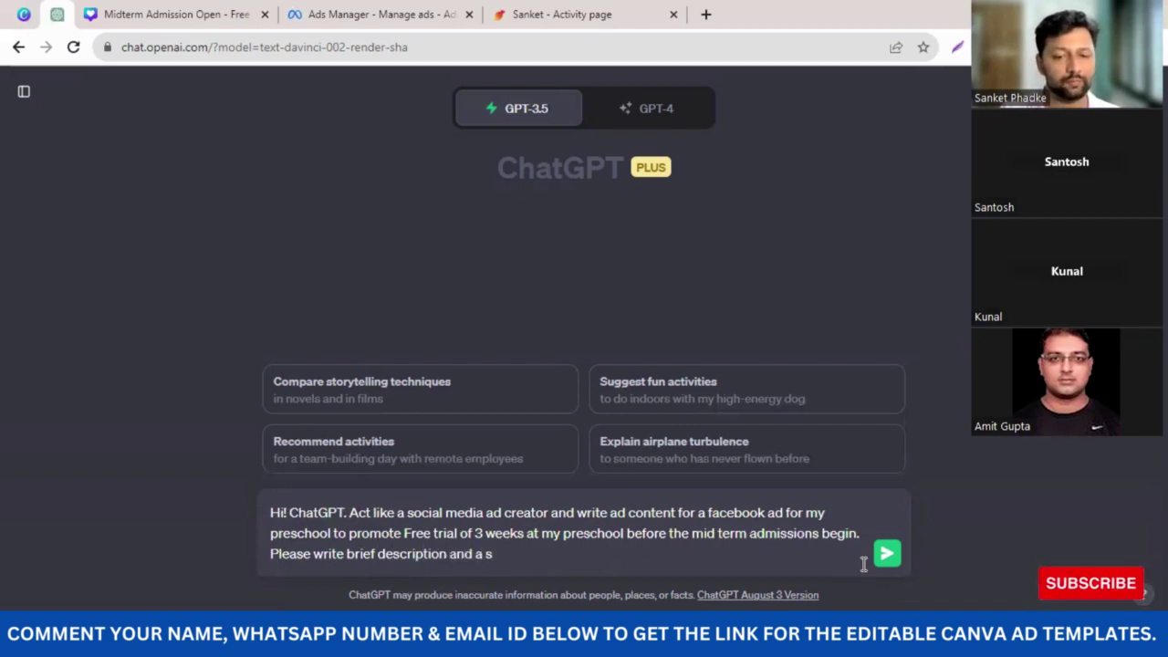
text(ubheadline)
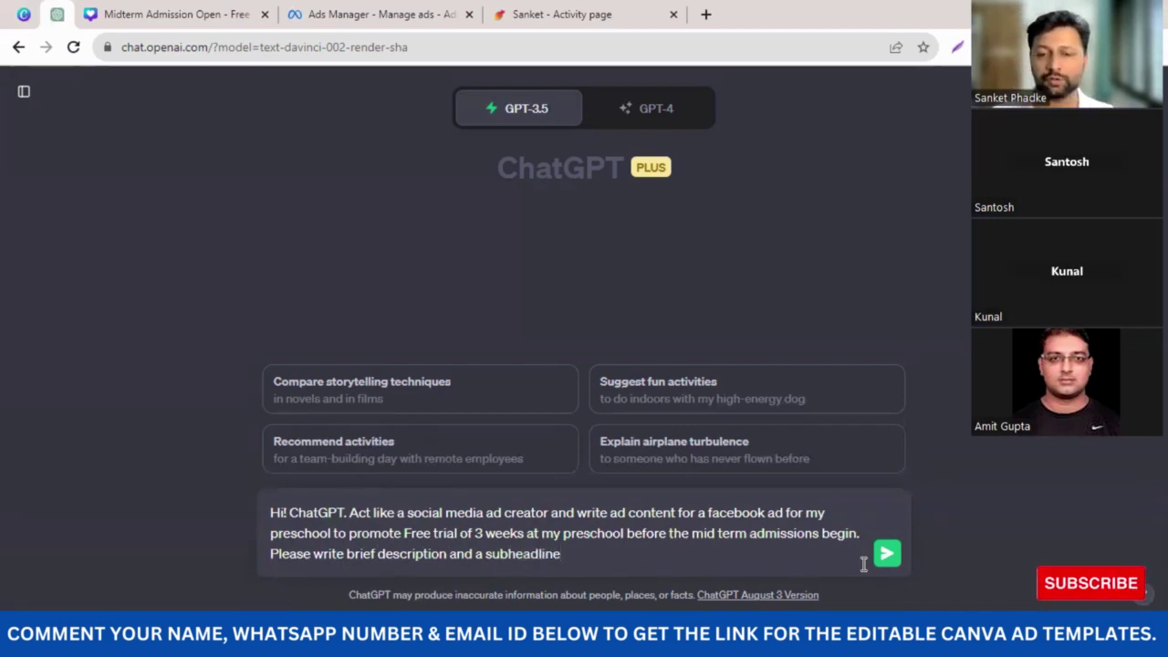
key(Return)
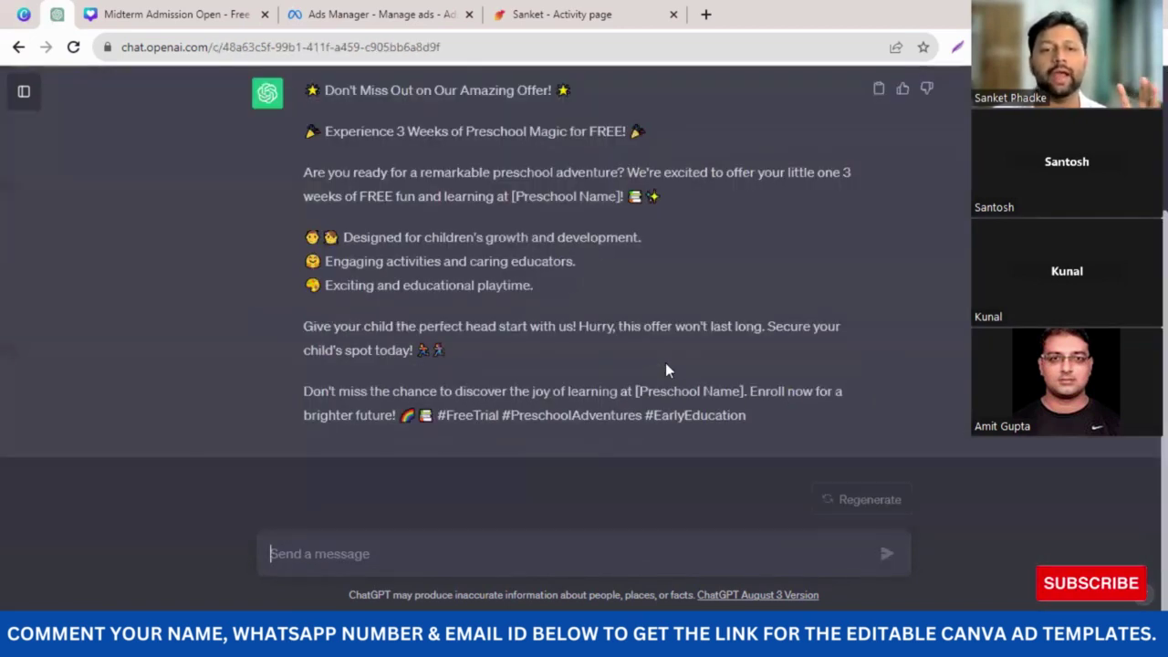
scroll(395, 253, up, 1)
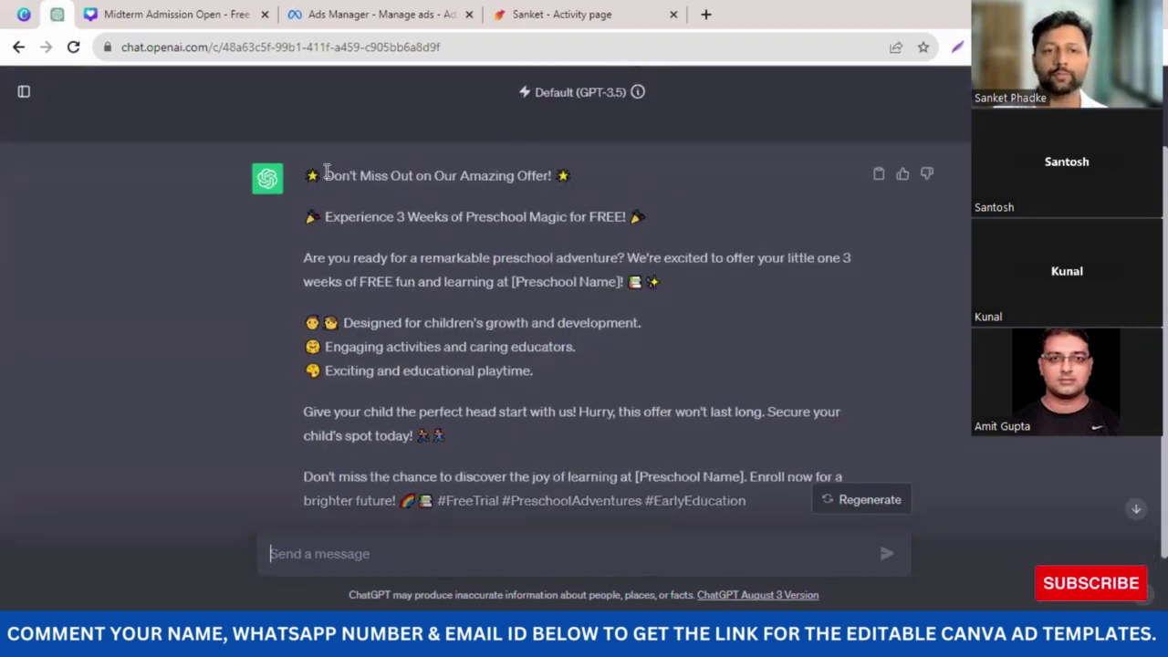
- Copy the entire generated ad text, from "Don't Miss Out on Our Amazing Offer!" through the closing hashtags
drag(326, 171, 558, 175)
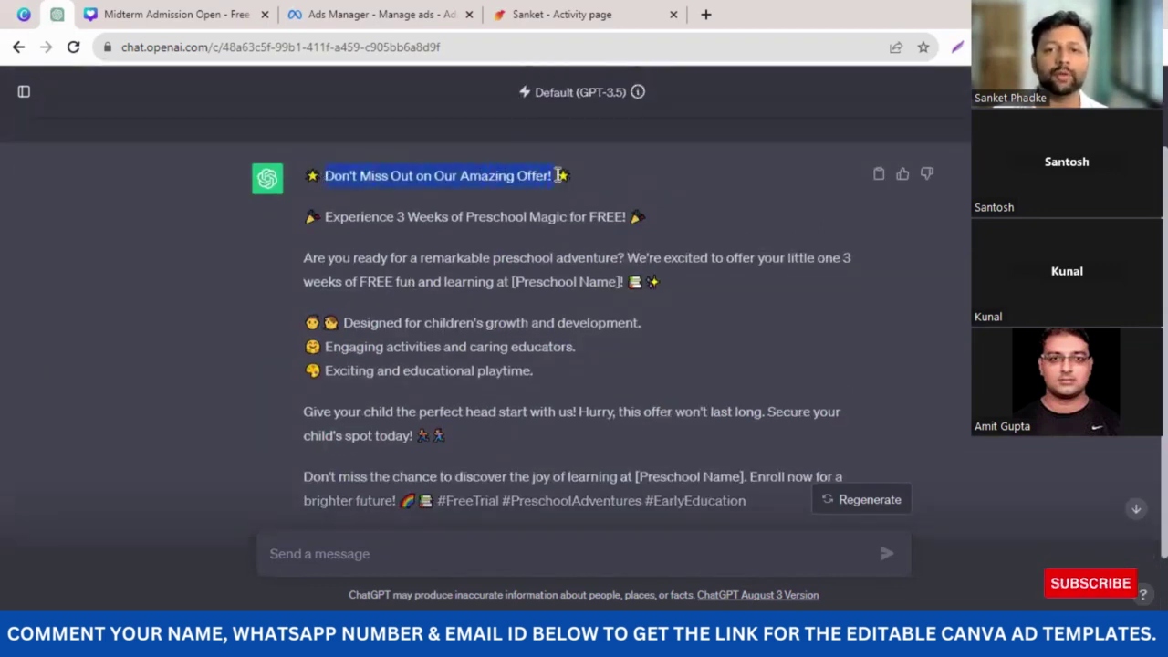
drag(325, 217, 624, 217)
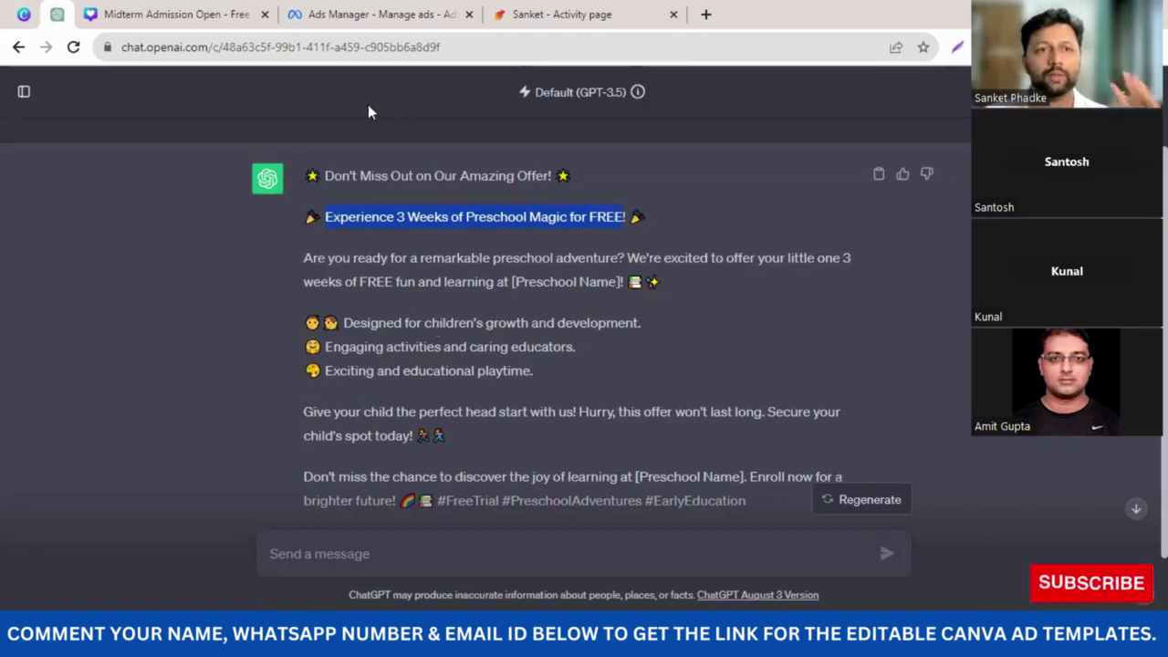
click(389, 235)
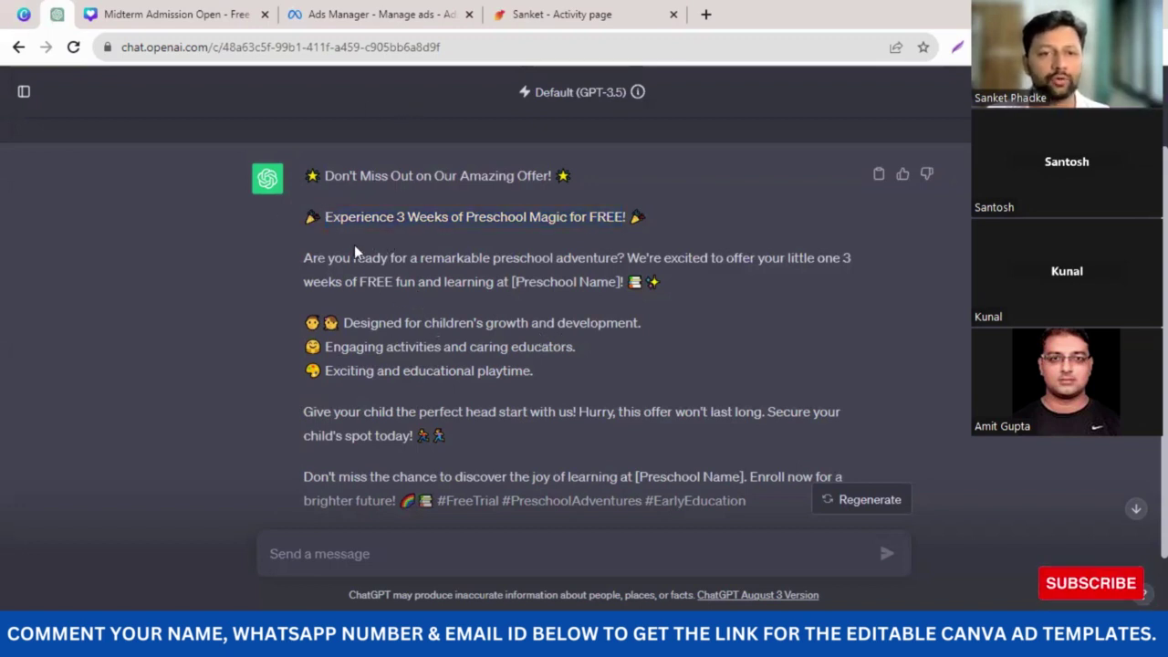
drag(306, 176, 761, 414)
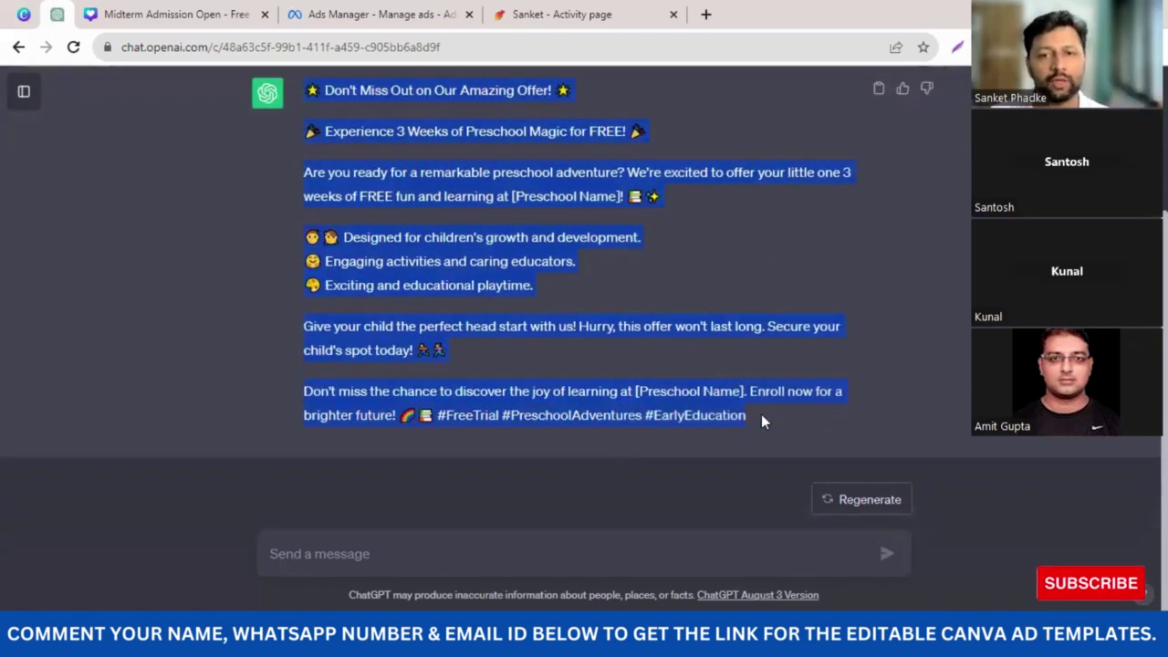
right_click(477, 261)
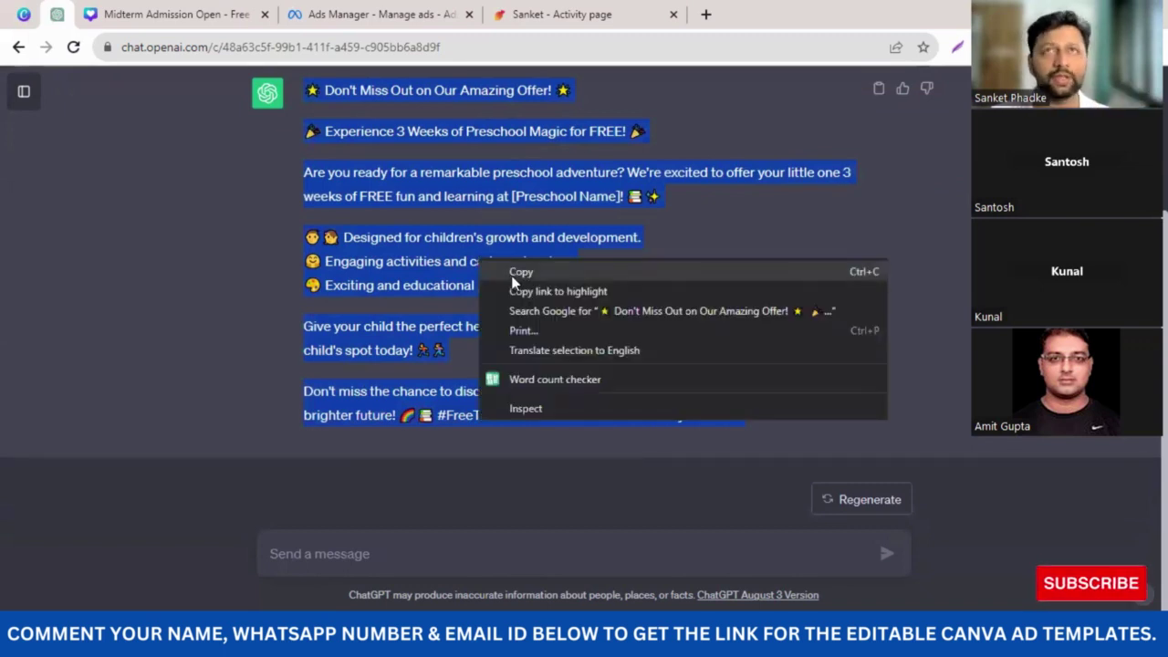
click(514, 274)
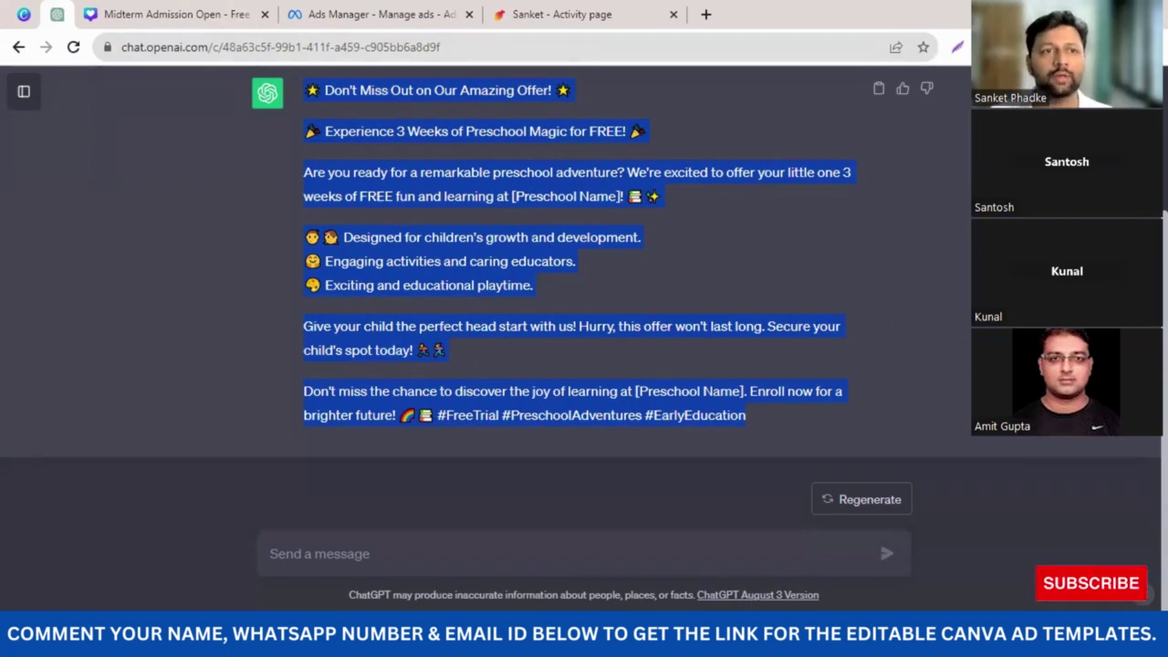
right_click(456, 242)
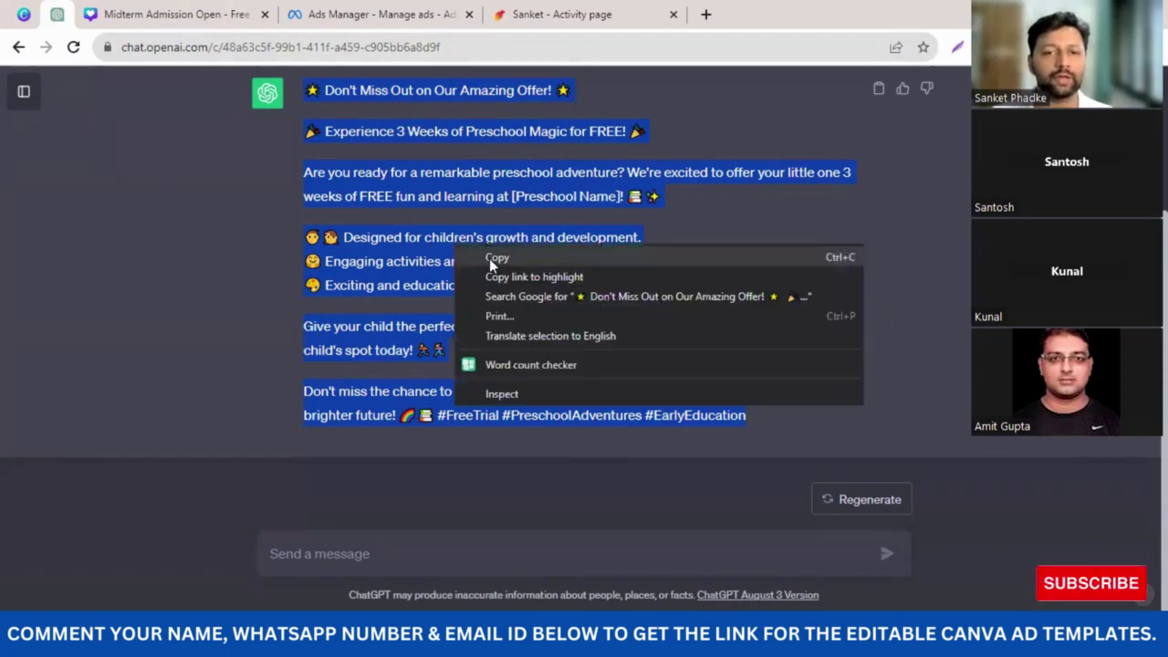
click(491, 255)
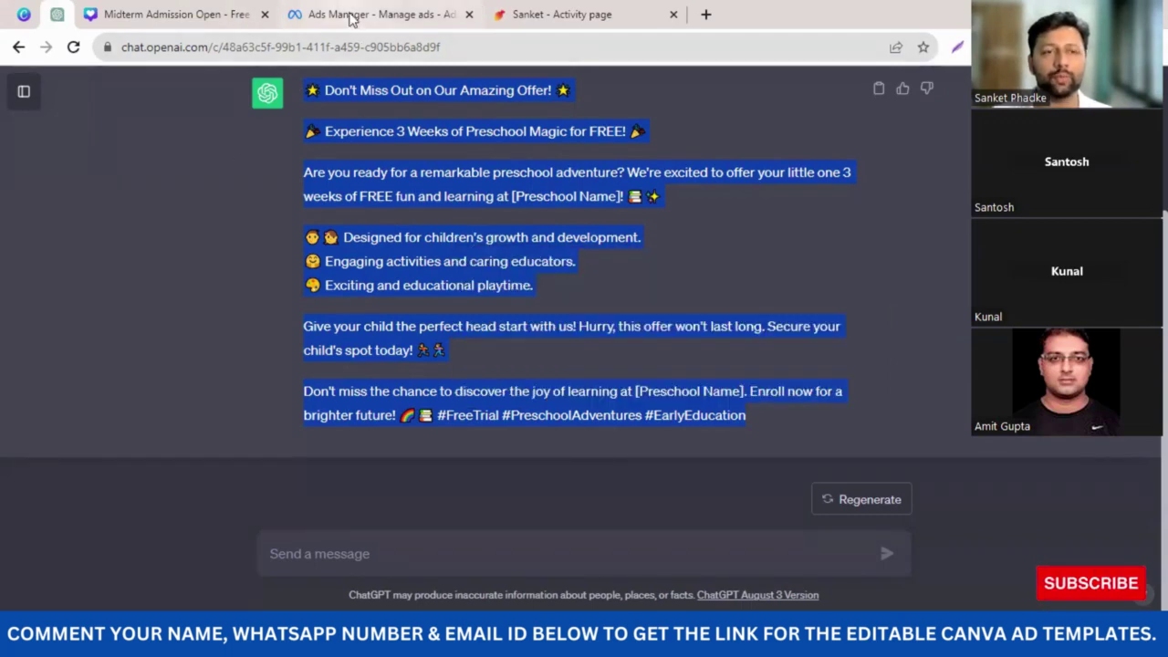
- Switch to Ads Manager and paste the copied ad text as the ad's primary text
click(351, 19)
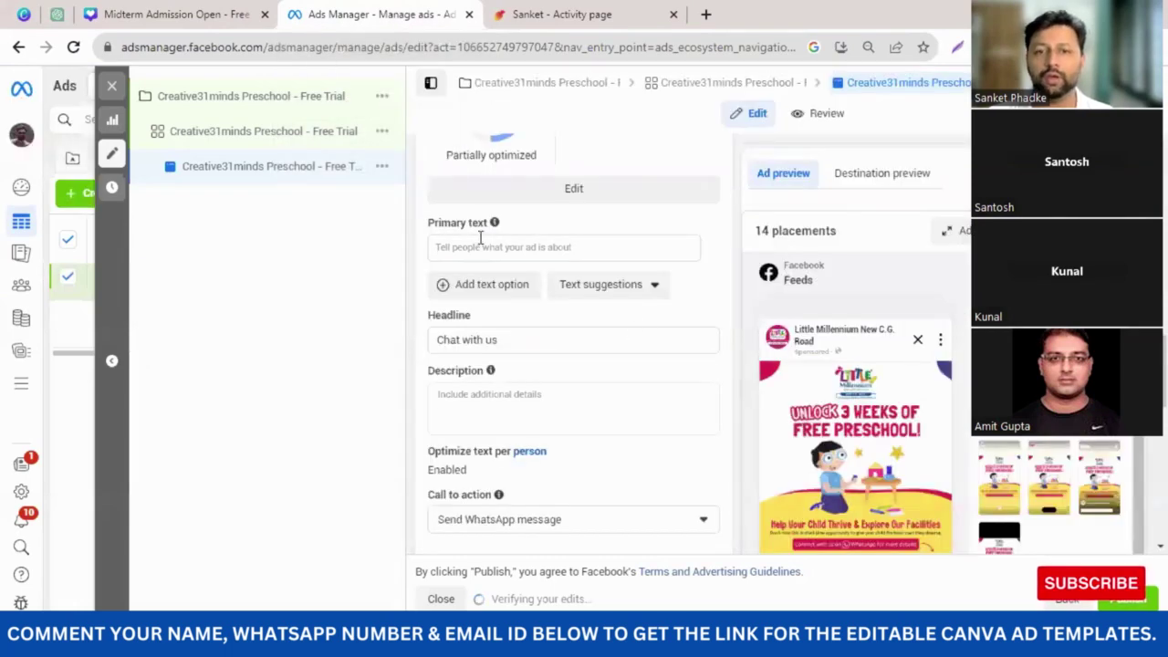
click(57, 14)
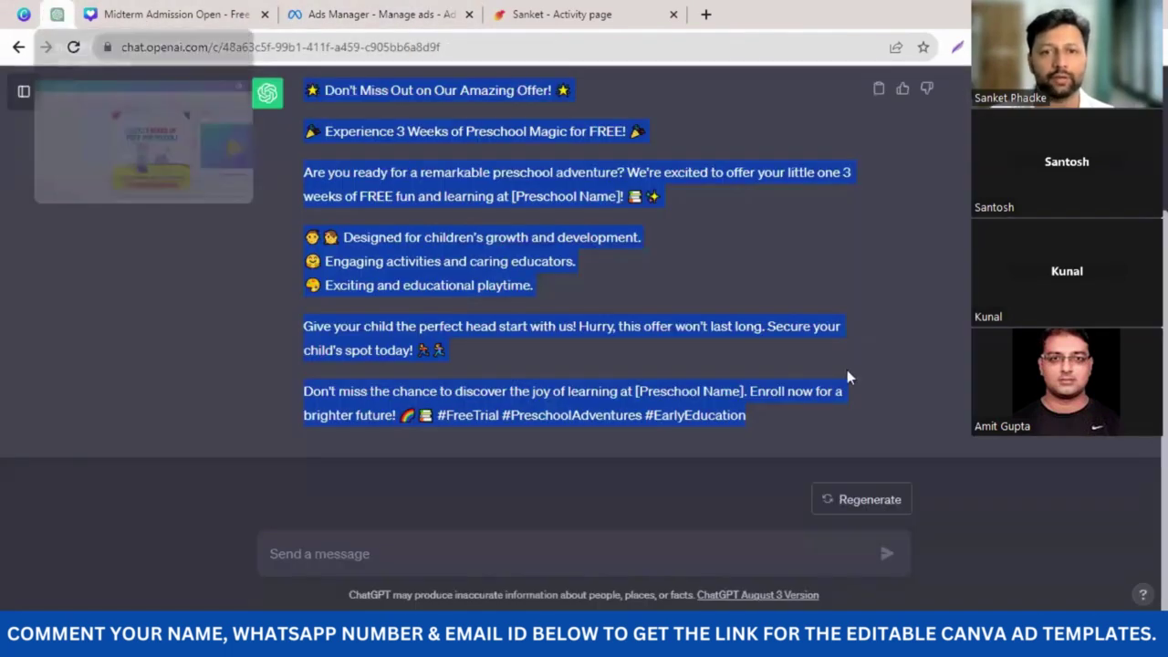
scroll(554, 263, up, 1)
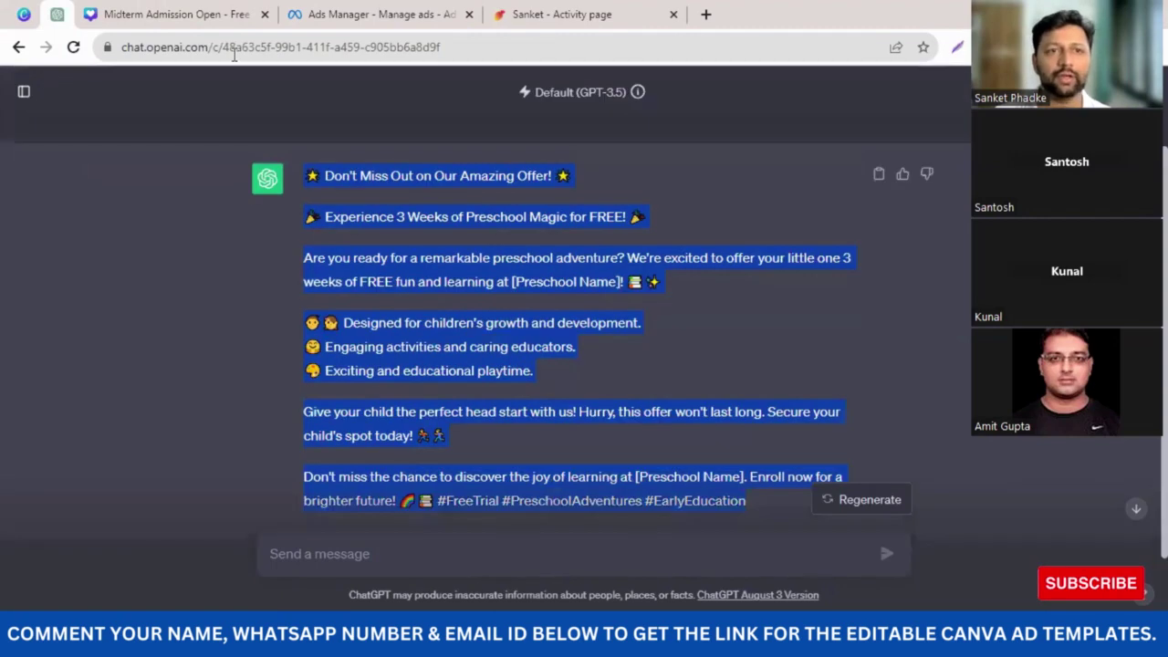
click(346, 19)
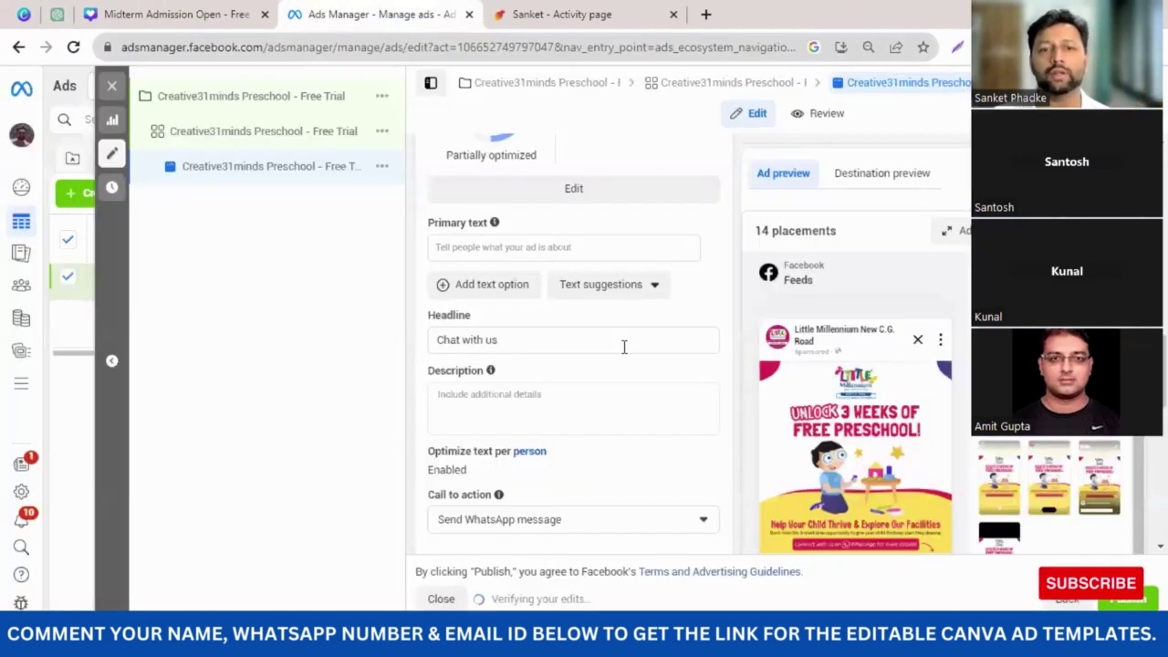
click(460, 247)
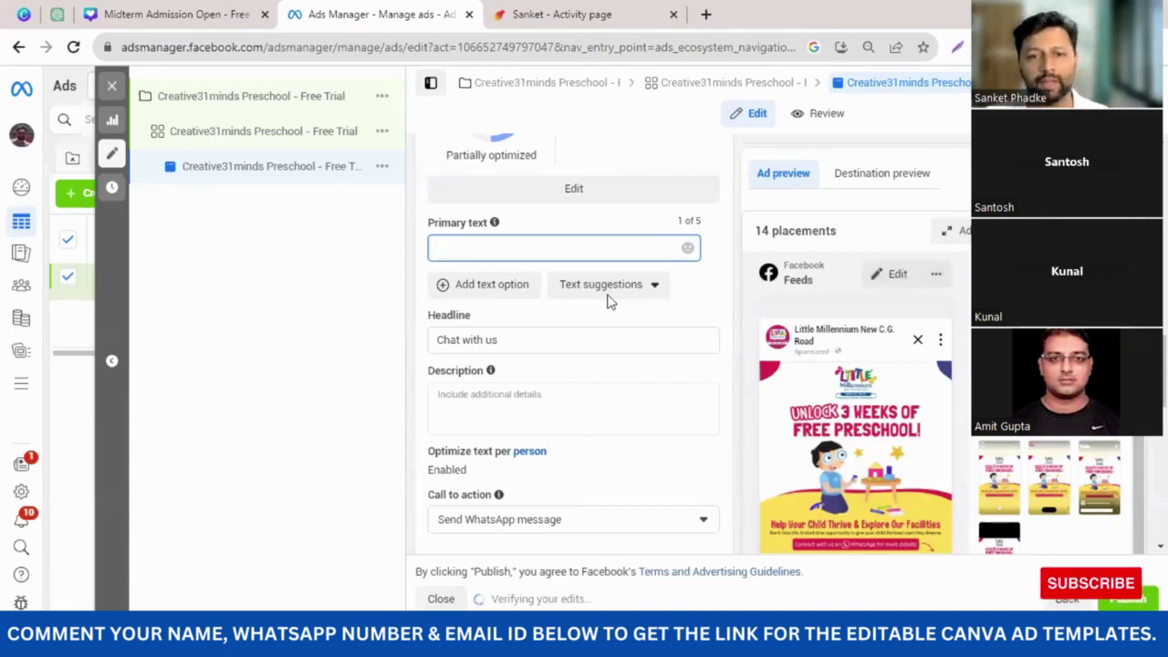
key(ctrl+v)
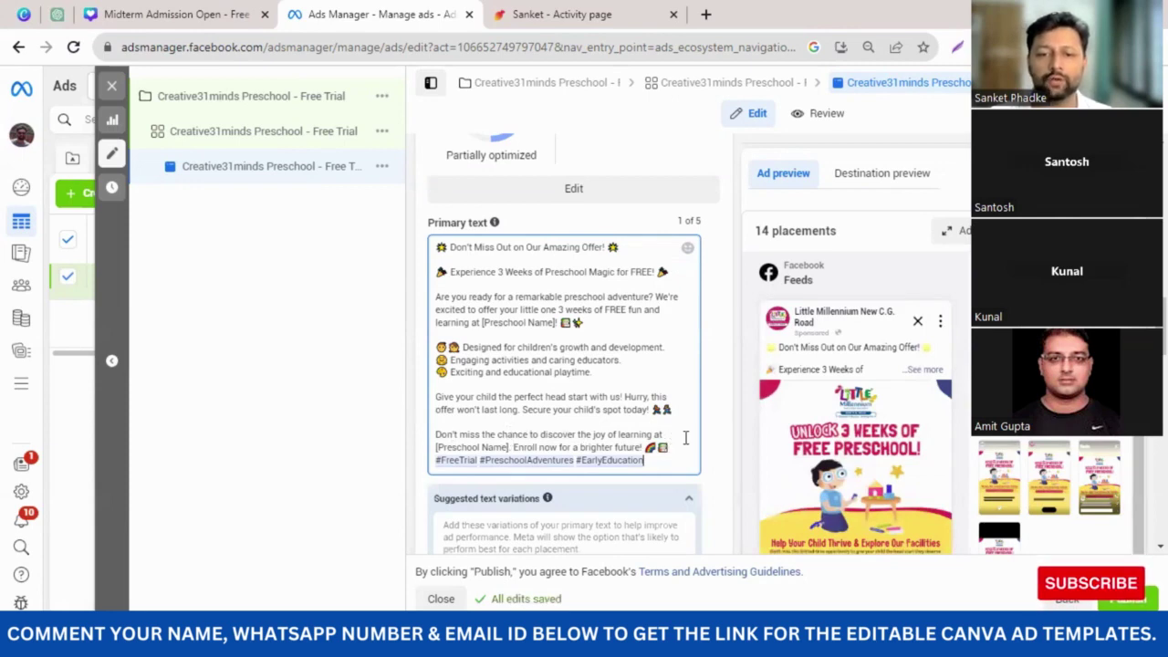
- Replace the [Preschool Name] placeholder in the primary text's last paragraph with "Little Millennium Preschool New CG Road."
drag(511, 447, 433, 449)
text(Li)
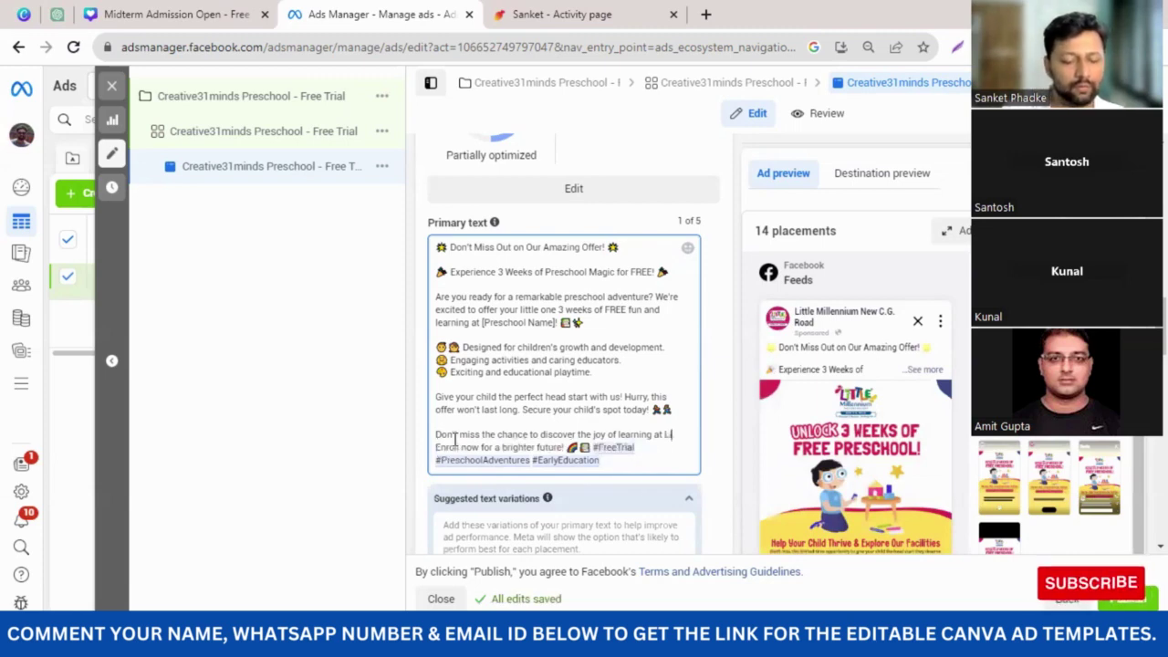
text(ttle Millenni)
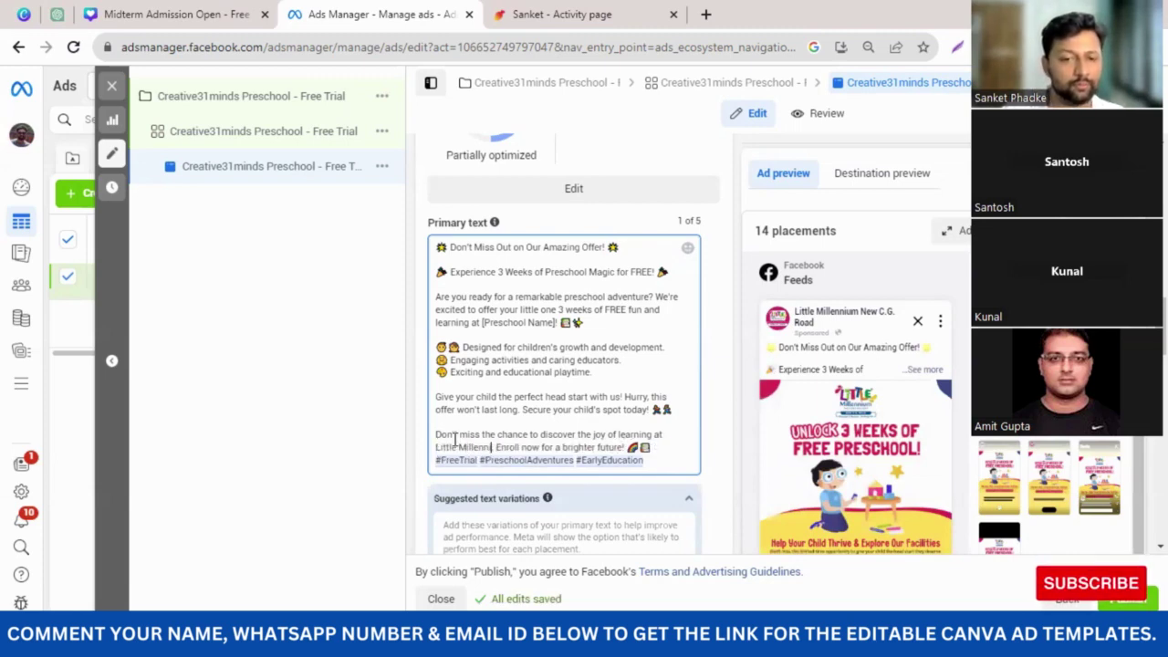
text(um Nreschool)
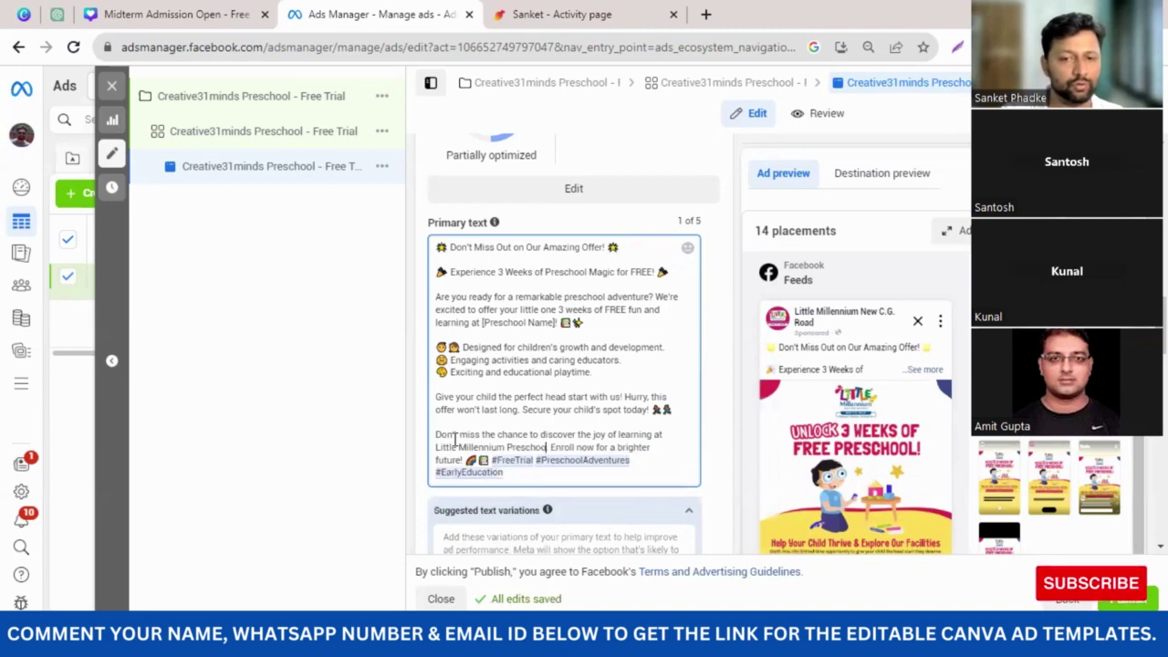
text(.)
text( New)
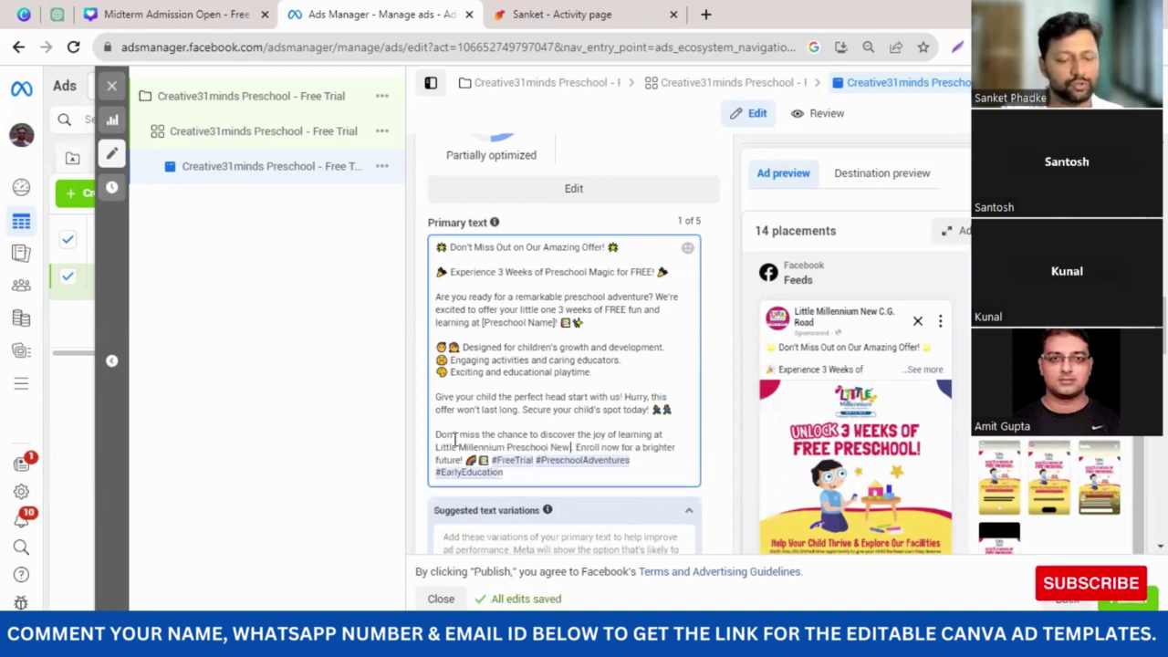
text( CG Road.)
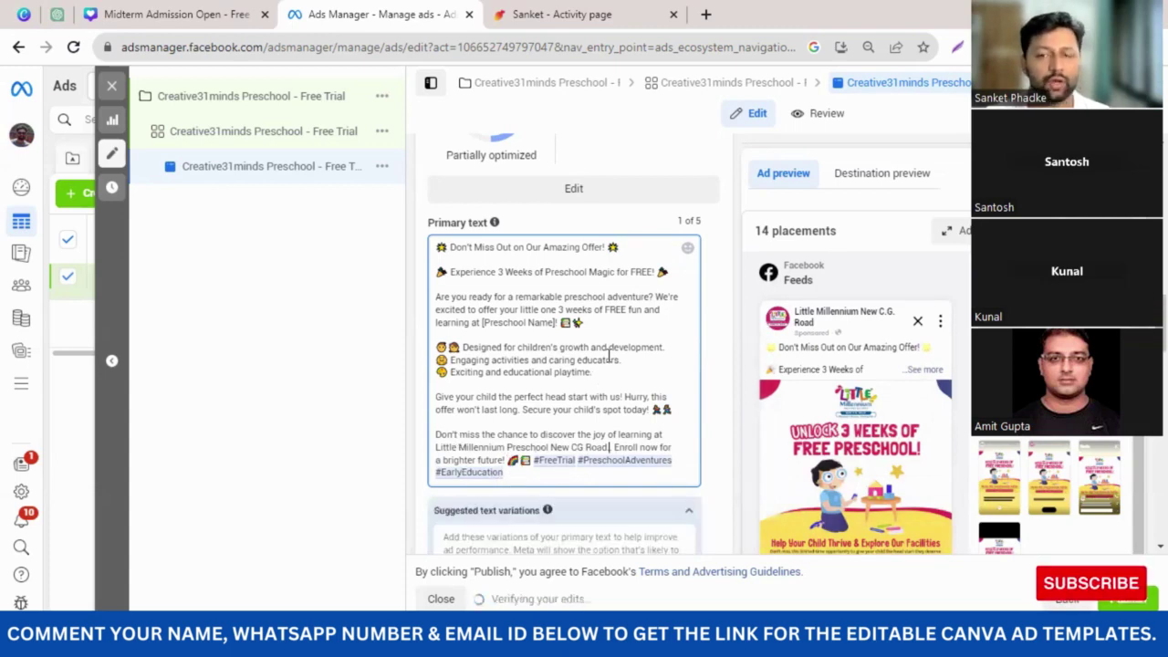
click(707, 324)
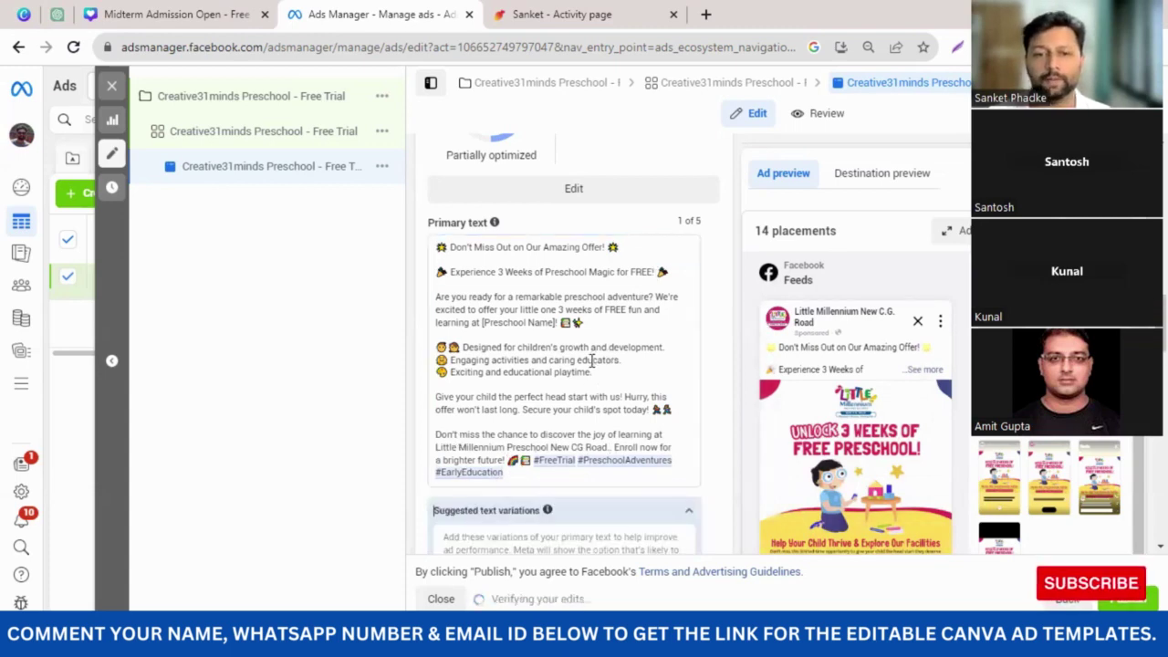
- Collapse the suggested text variations and review the primary text, headline and description settings alongside the feed preview
scroll(588, 363, down, 3)
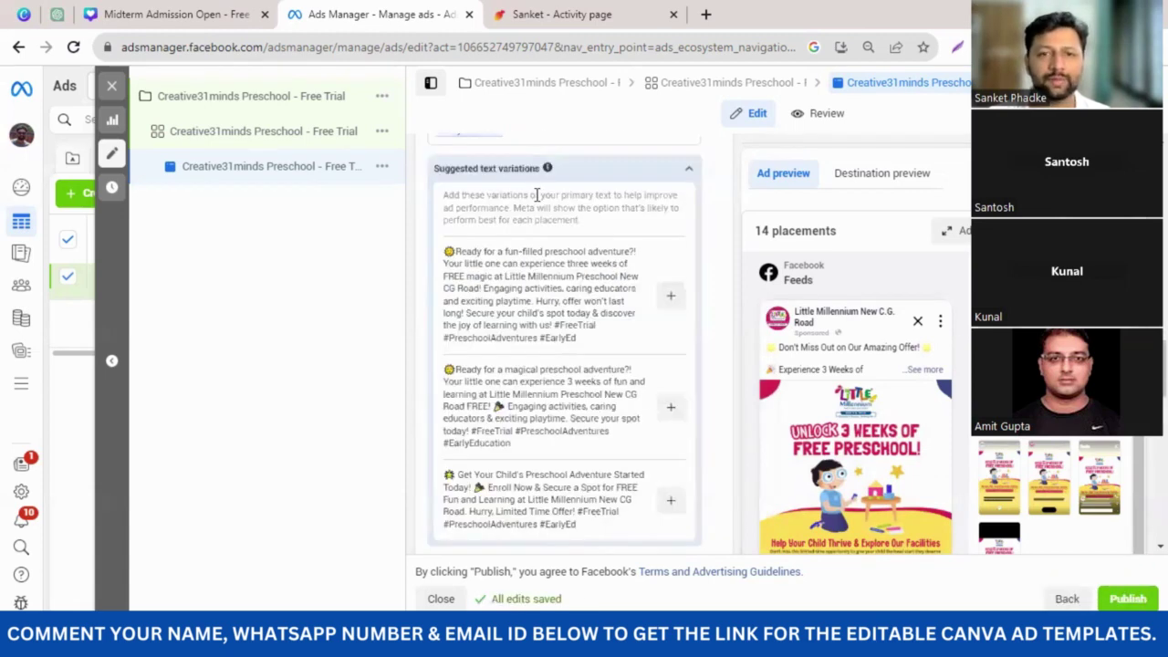
click(691, 175)
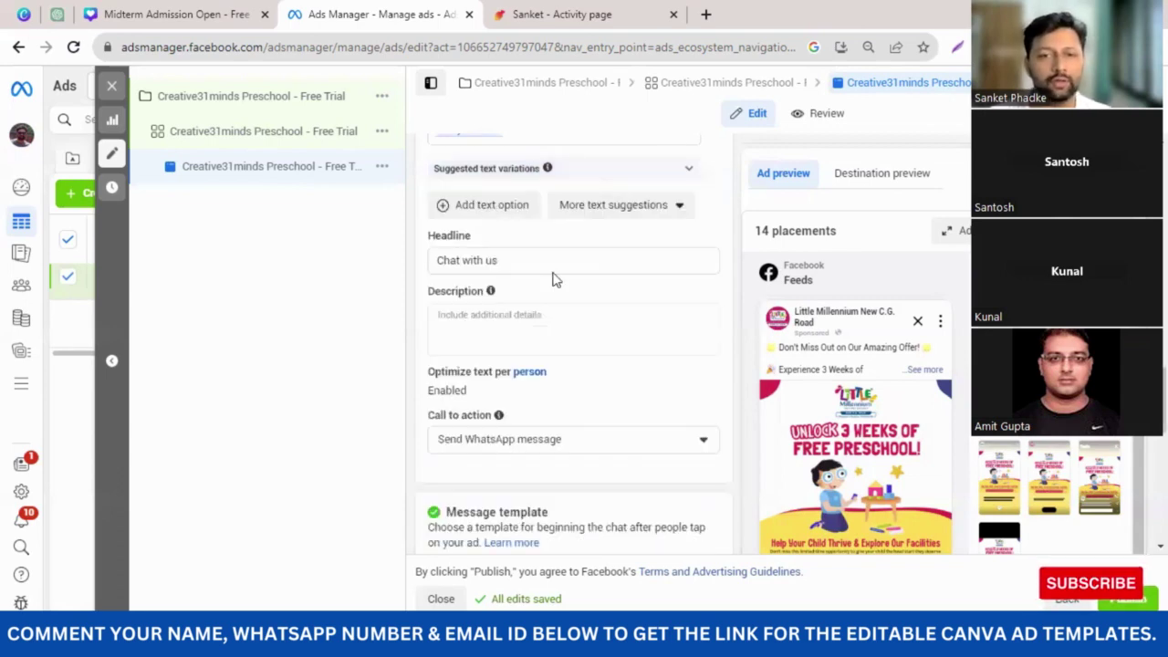
scroll(496, 200, up, 2)
scroll(568, 224, up, 1)
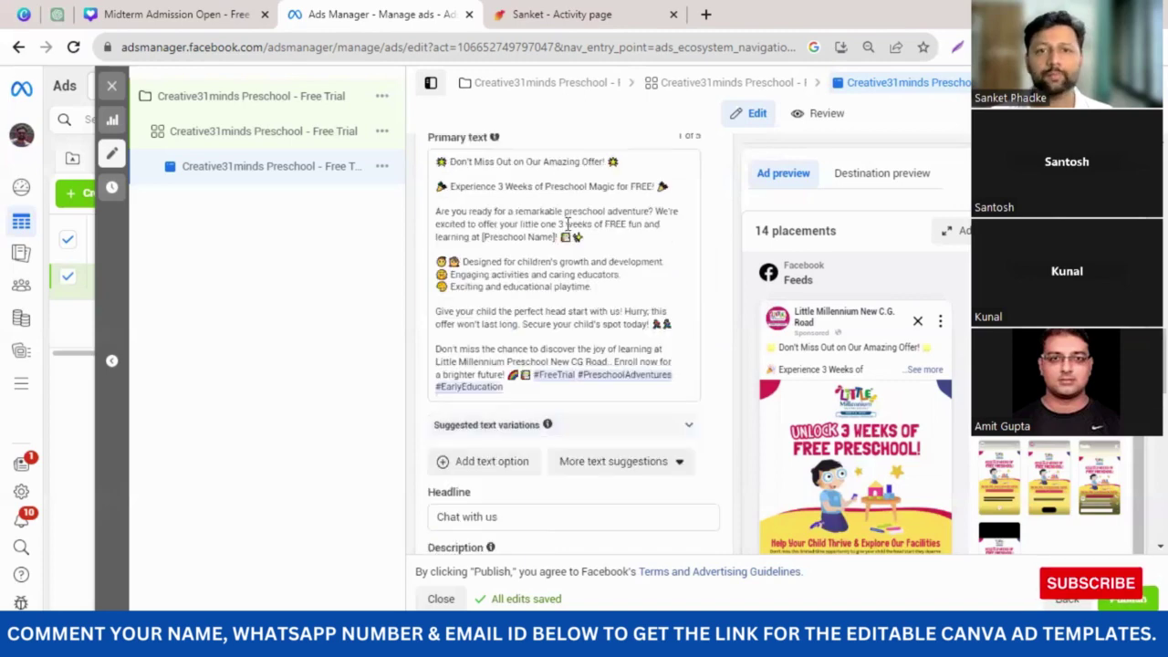
scroll(537, 276, down, 2)
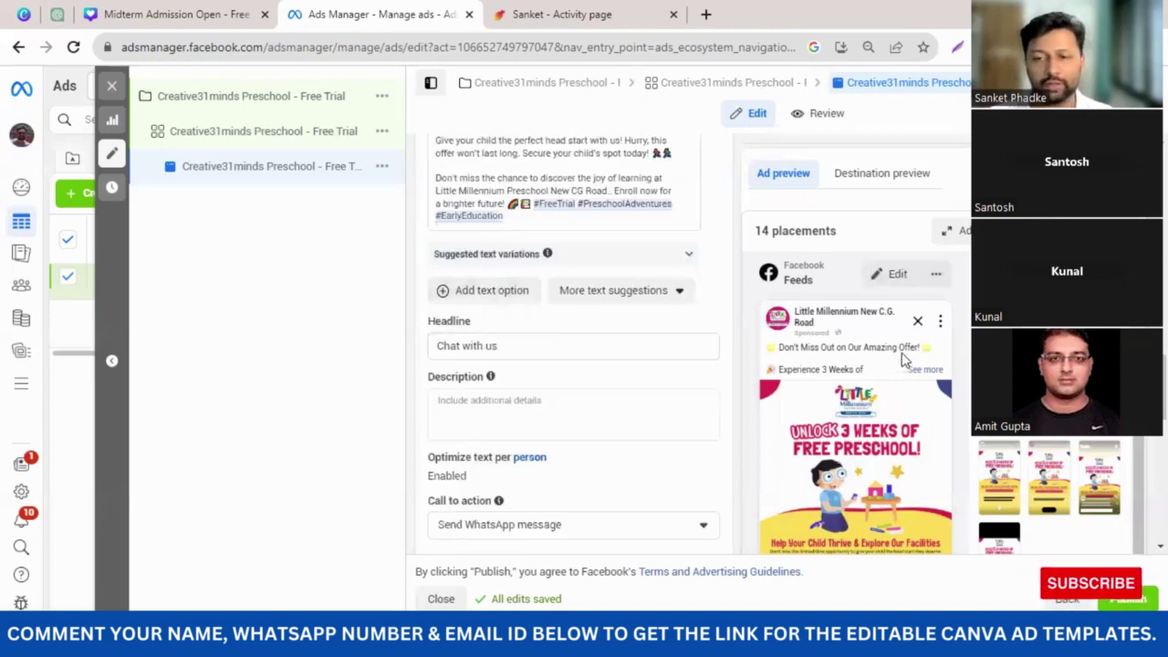
scroll(479, 285, down, 1)
scroll(548, 368, up, 1)
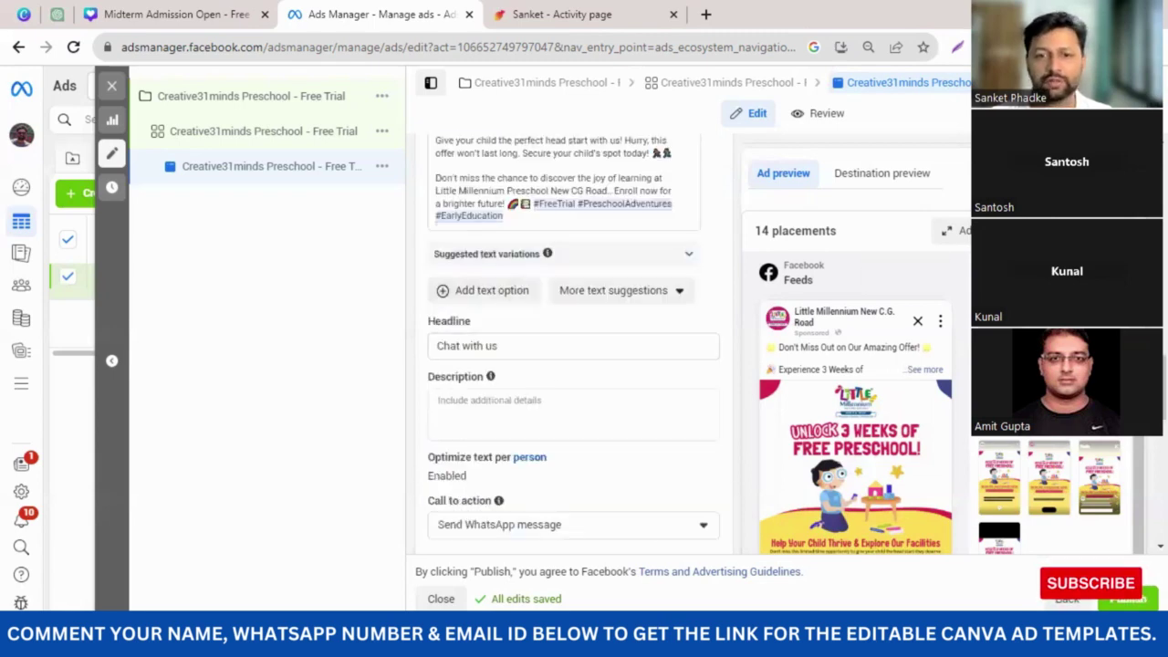
scroll(687, 199, down, 1)
scroll(492, 302, up, 1)
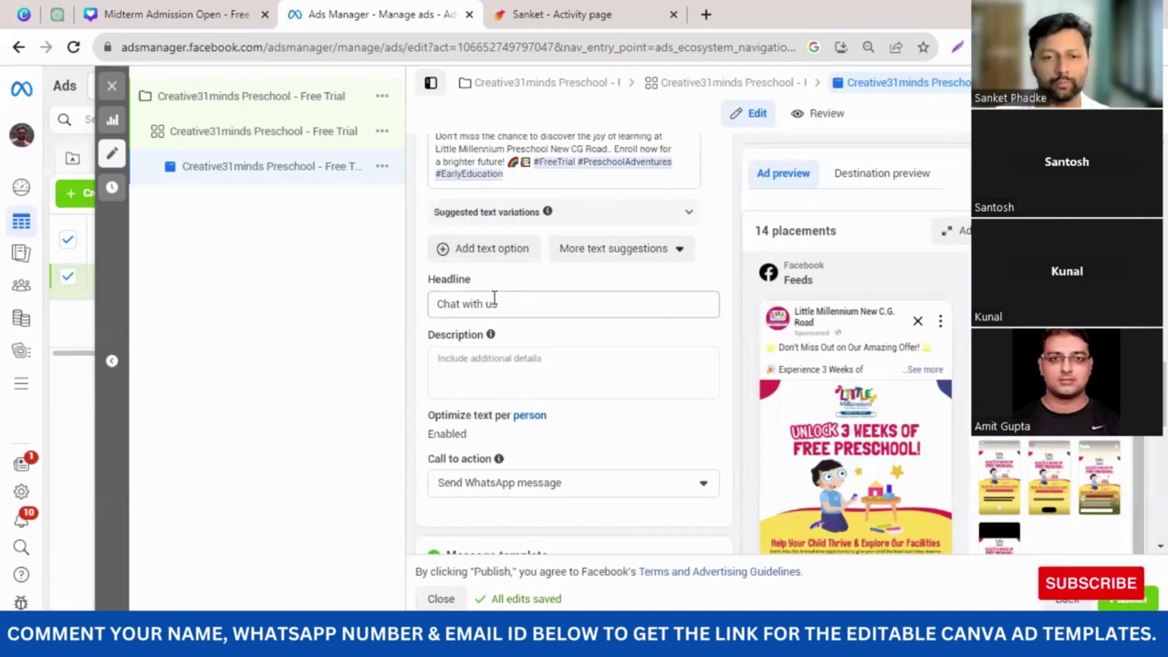
- Copy "Experience 3 Weeks of Preschool" from the ChatGPT response and paste it as the ad's description in Ads Manager
click(539, 360)
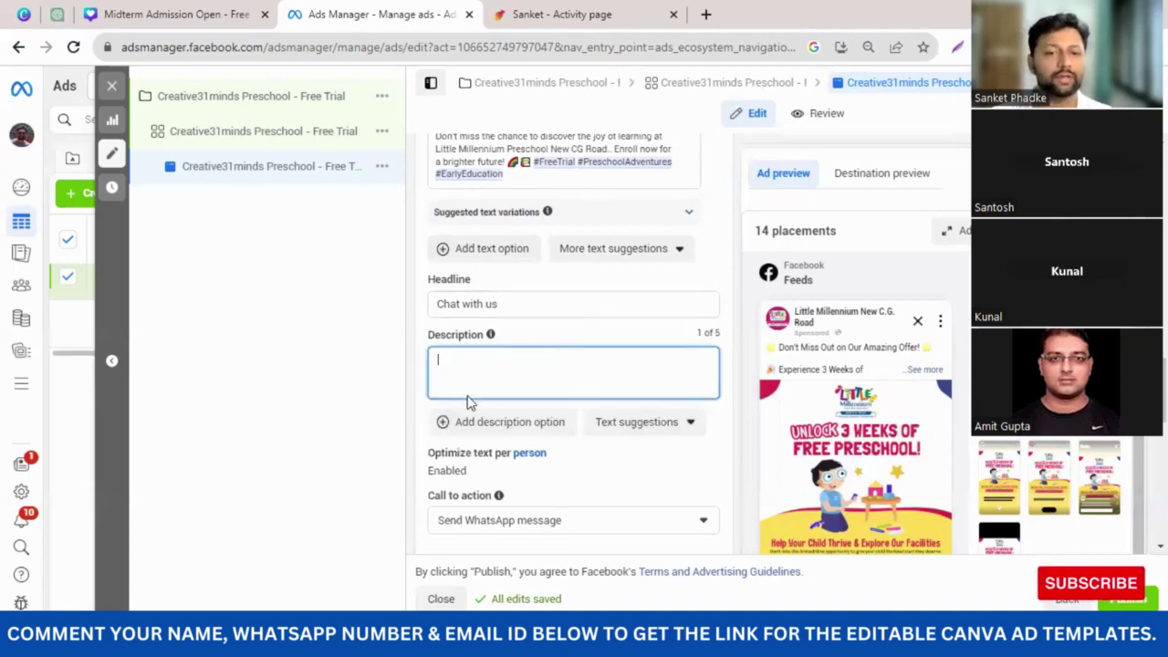
click(57, 14)
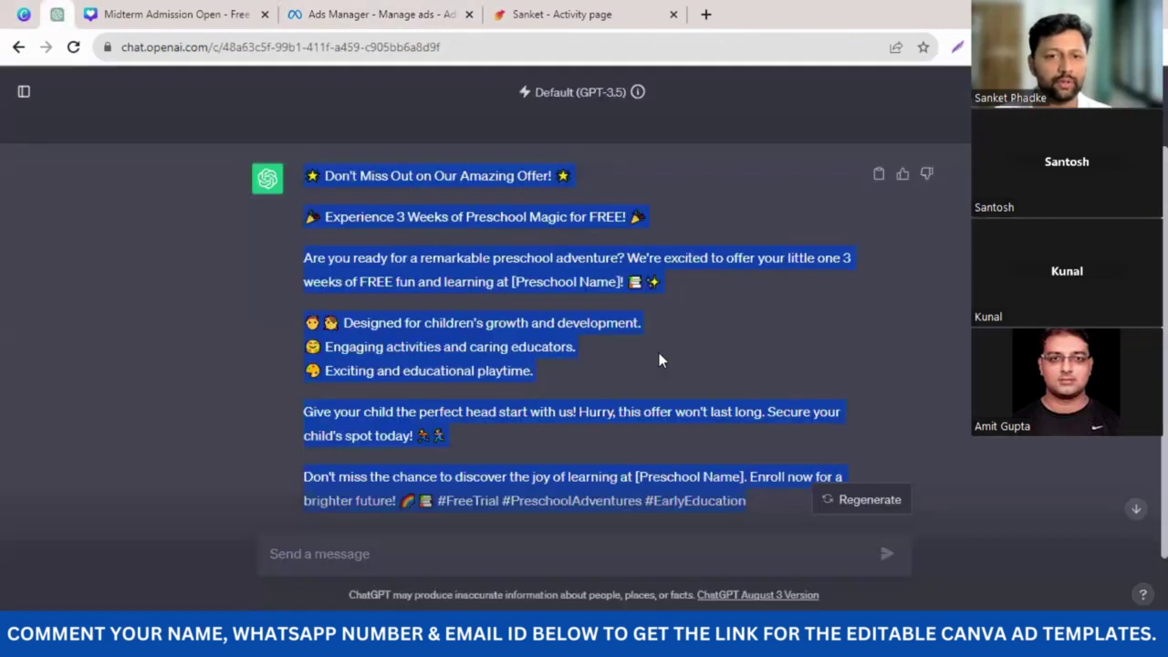
click(658, 354)
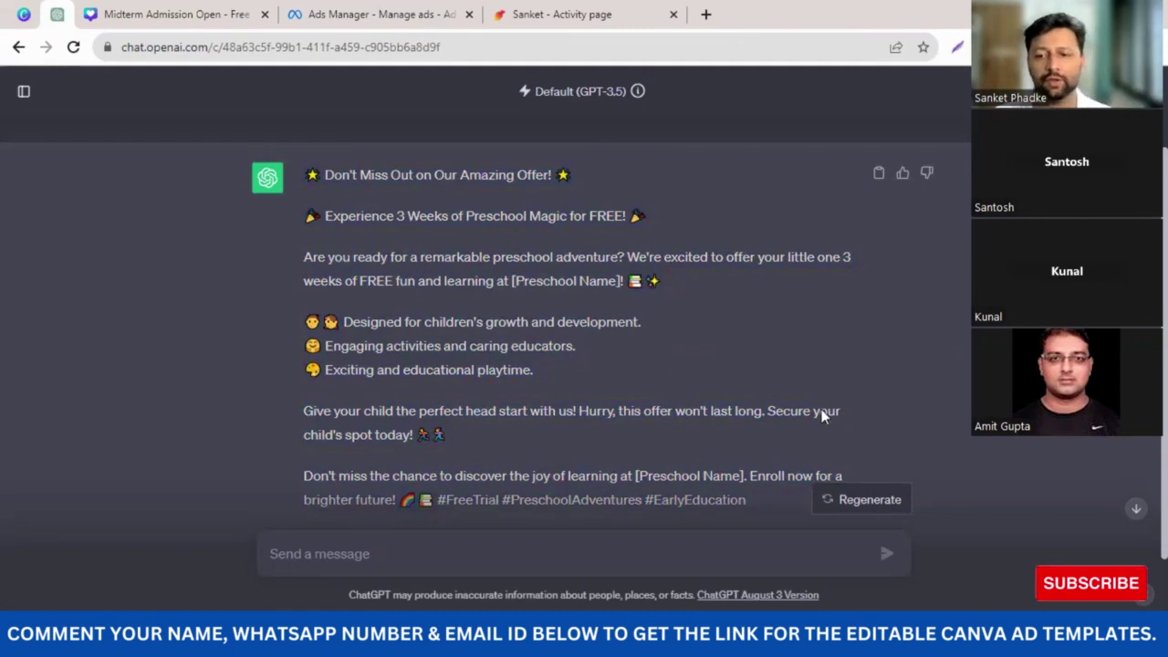
scroll(593, 358, down, 1)
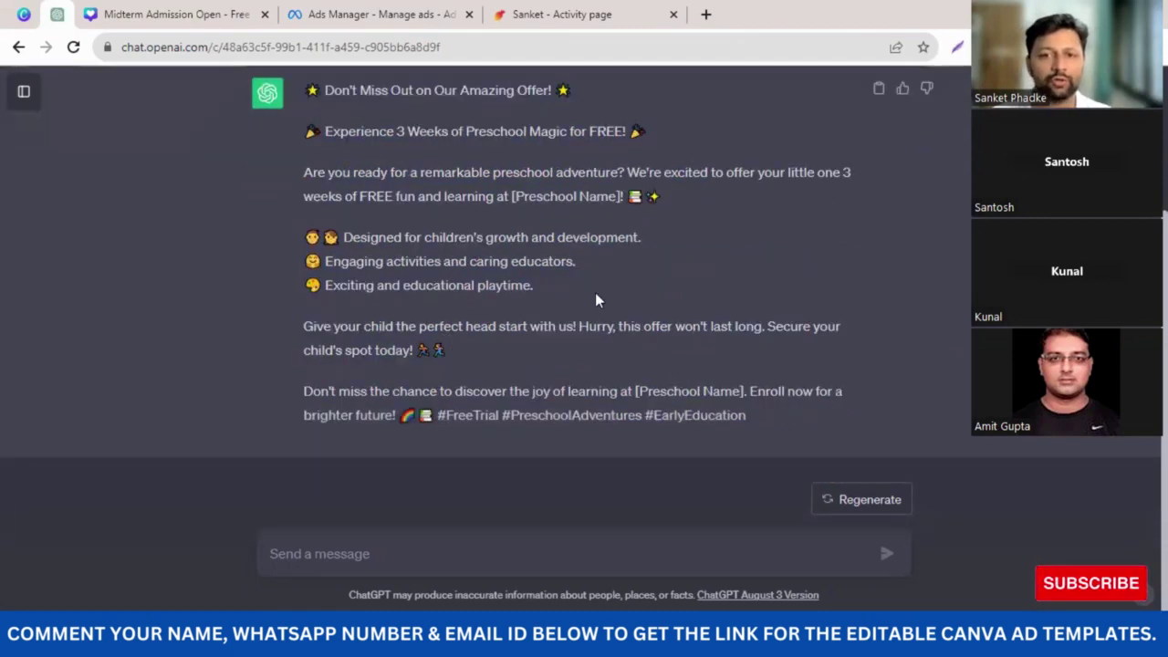
scroll(595, 299, up, 1)
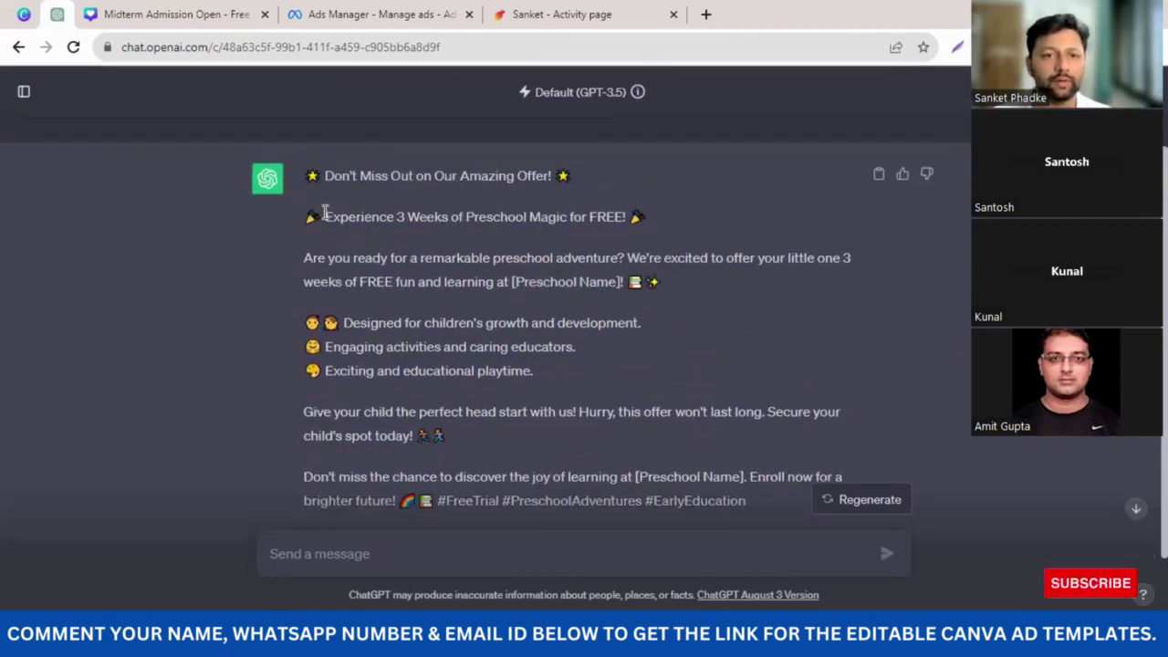
drag(324, 216, 532, 219)
key(ctrl+c)
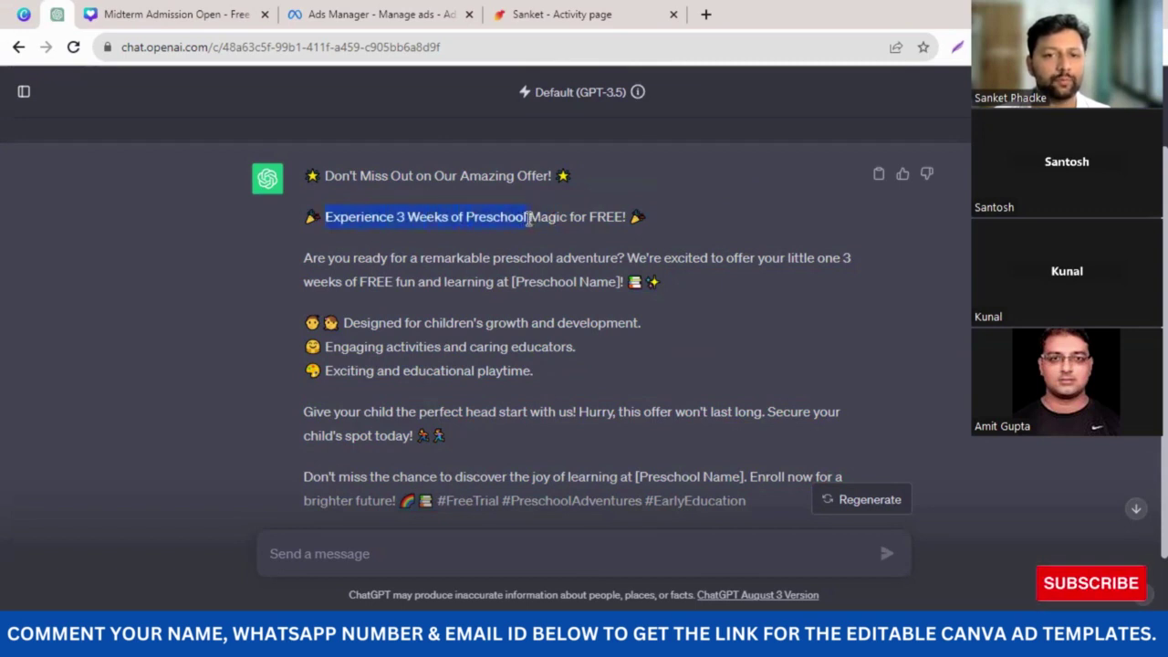
click(365, 16)
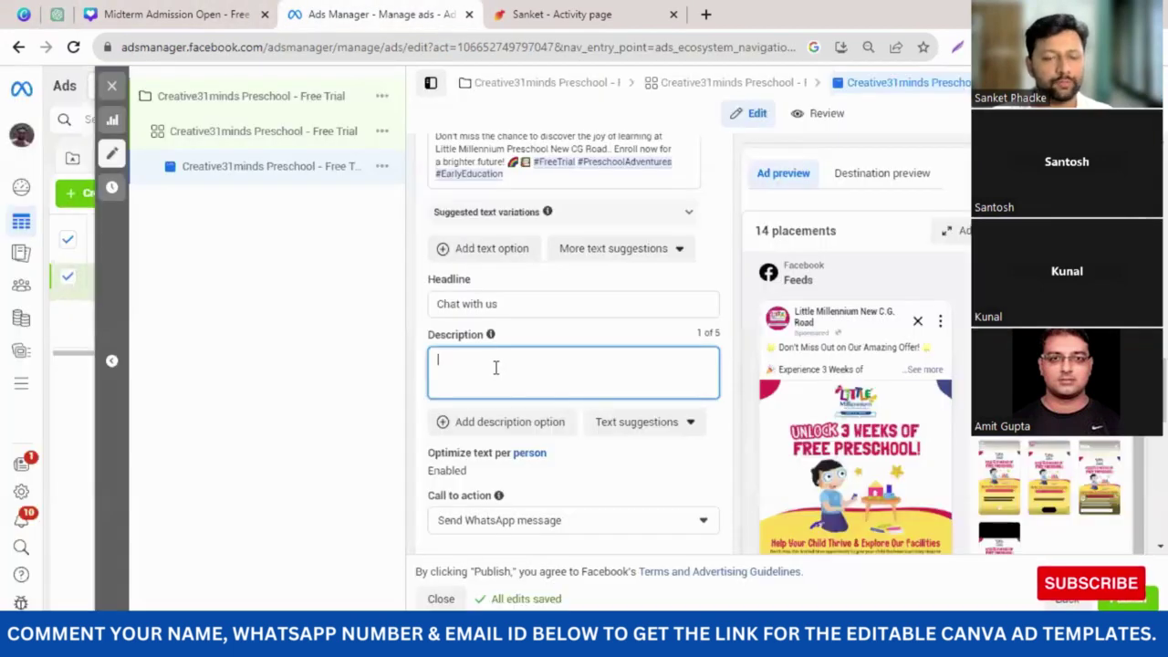
key(ctrl+v)
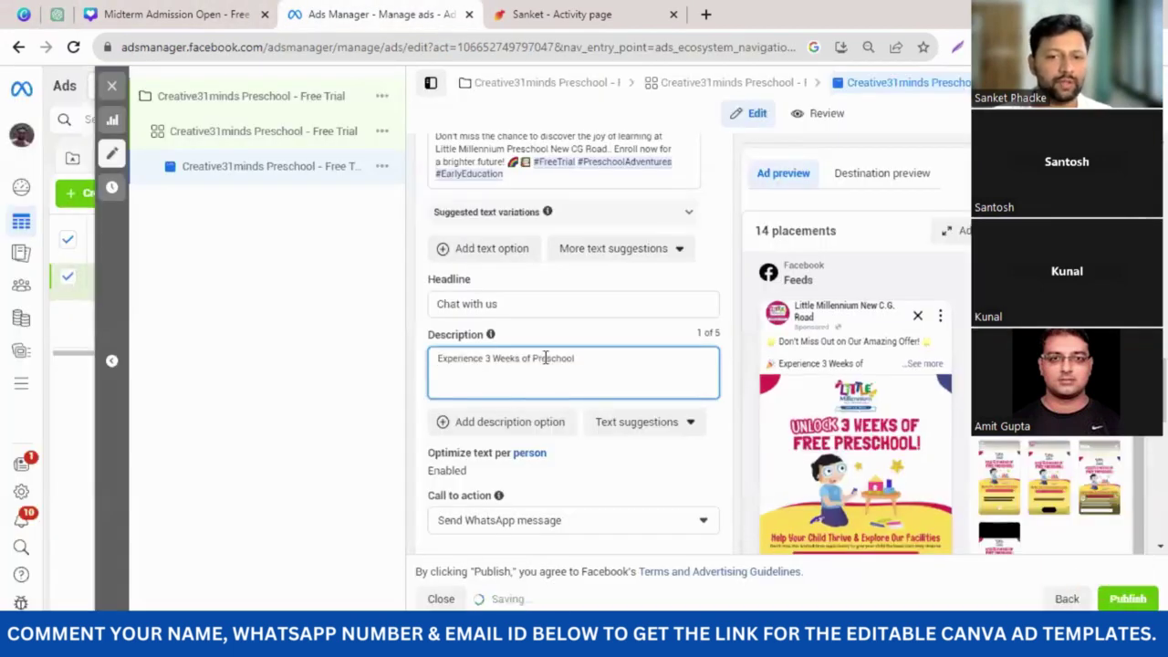
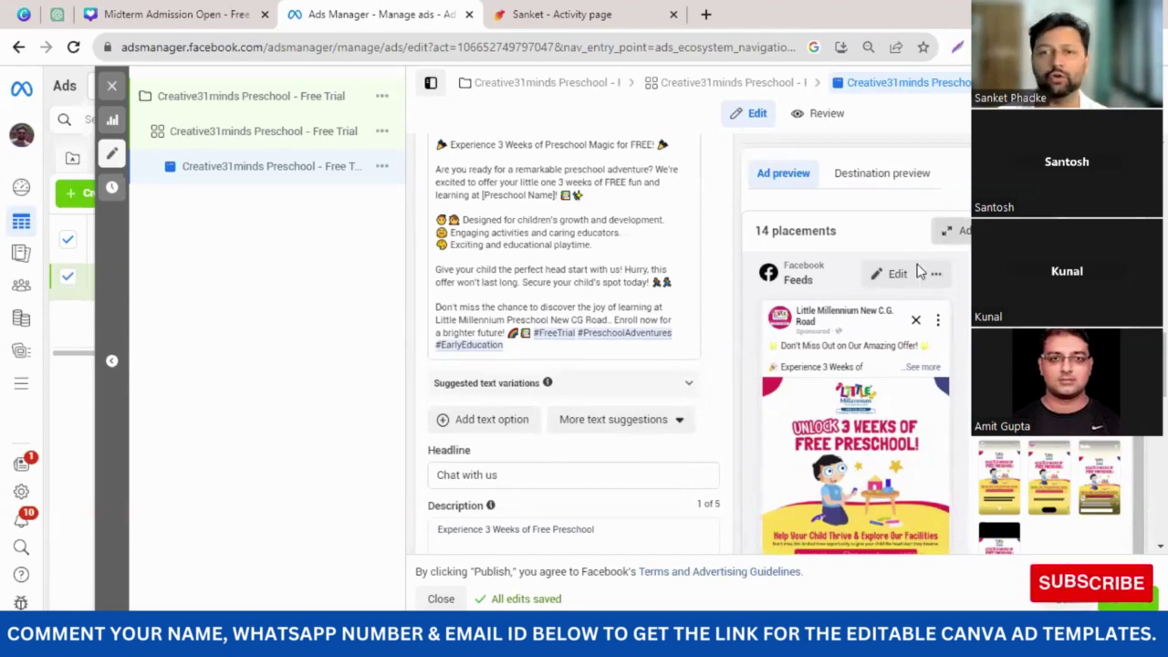
- Examine how the ad appears across the feed, Marketplace, video, Explore, Stories and Reels placements in the advanced preview
click(948, 230)
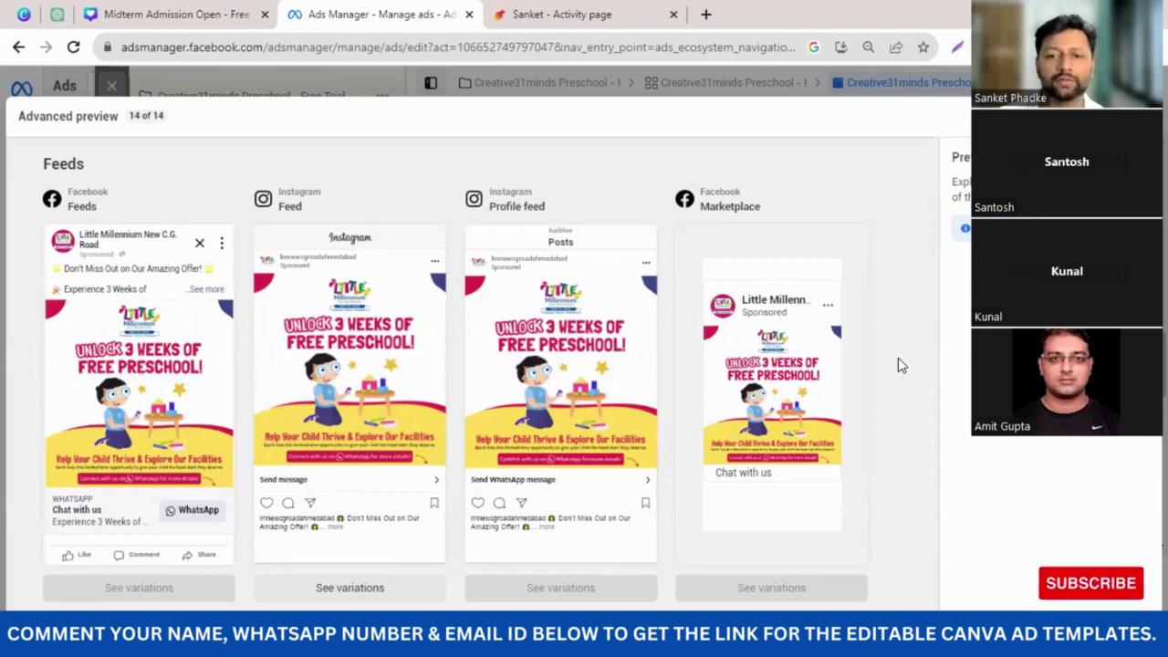
scroll(899, 357, down, 2)
scroll(211, 301, down, 2)
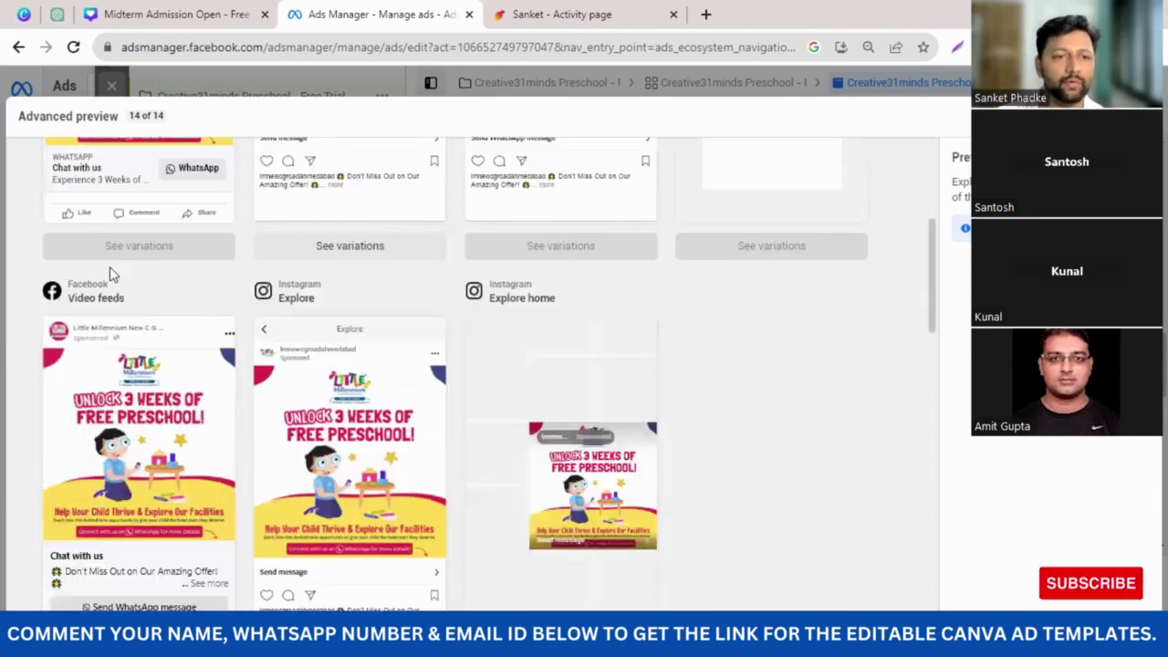
scroll(109, 274, down, 1)
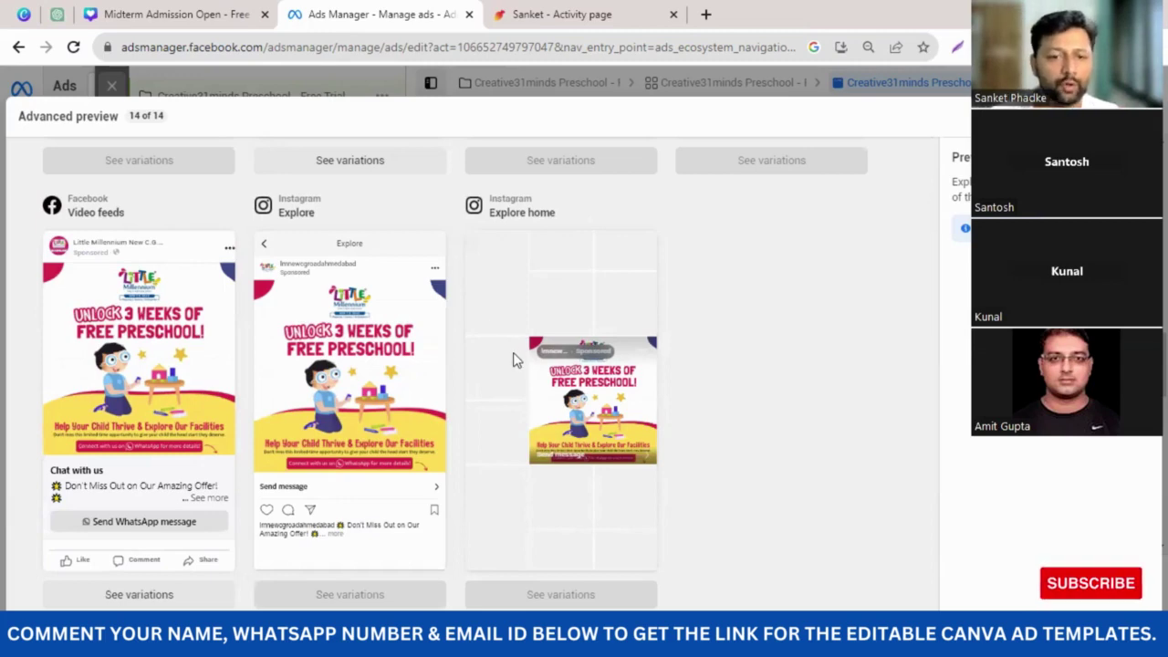
scroll(516, 361, down, 4)
scroll(721, 376, down, 1)
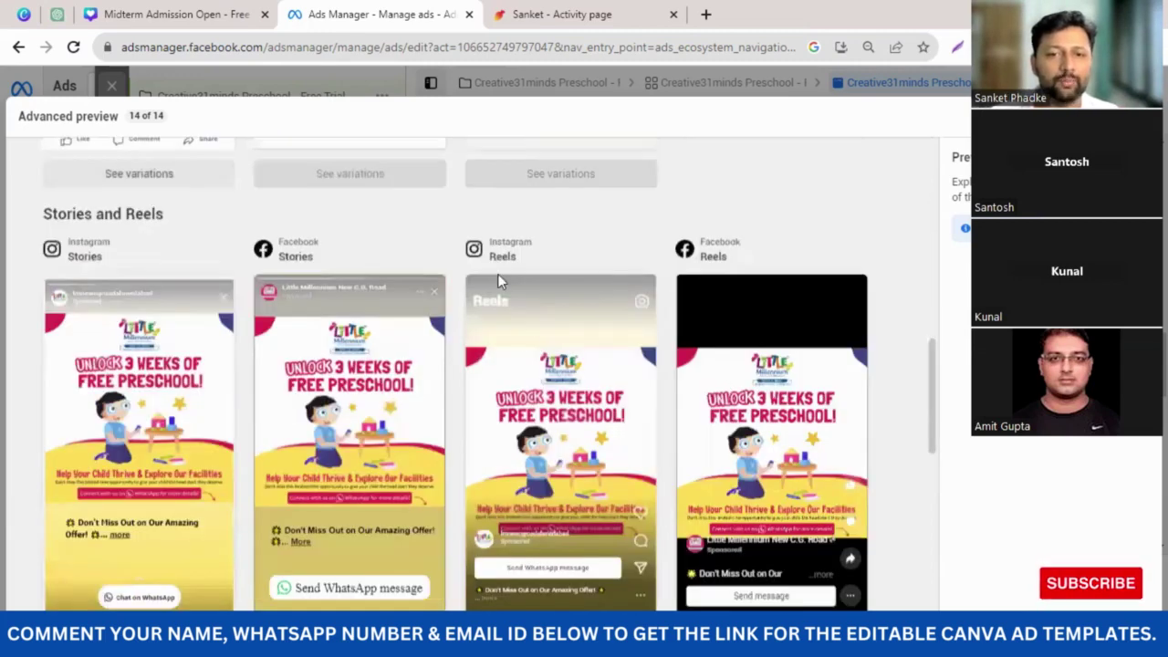
scroll(511, 280, up, 3)
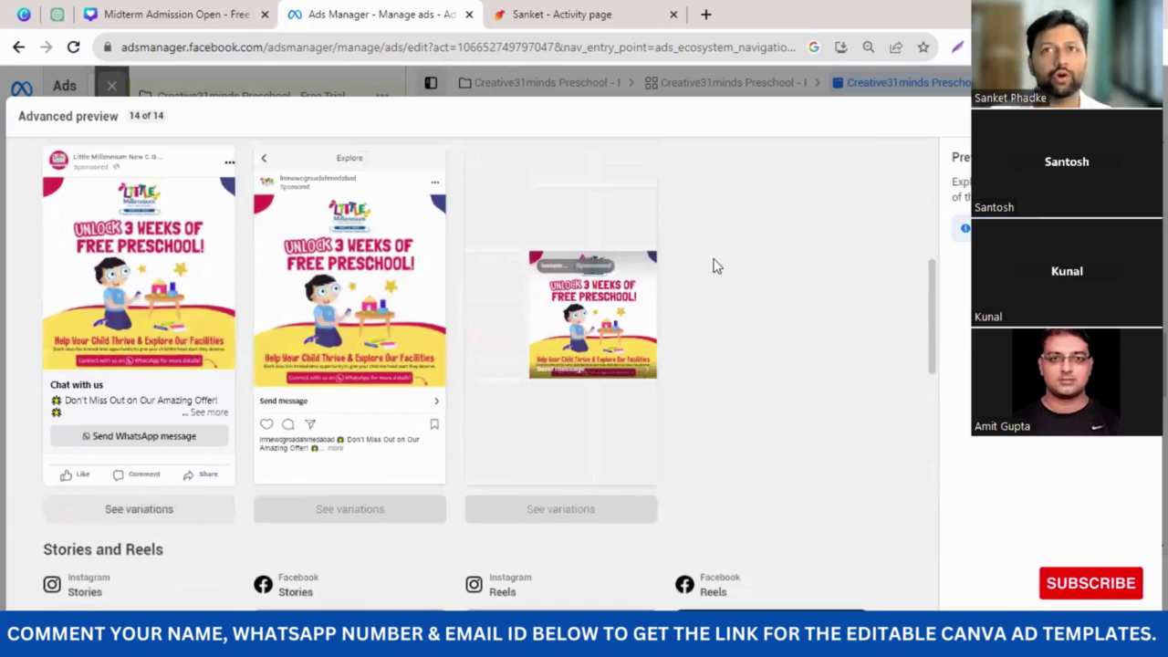
scroll(728, 253, down, 3)
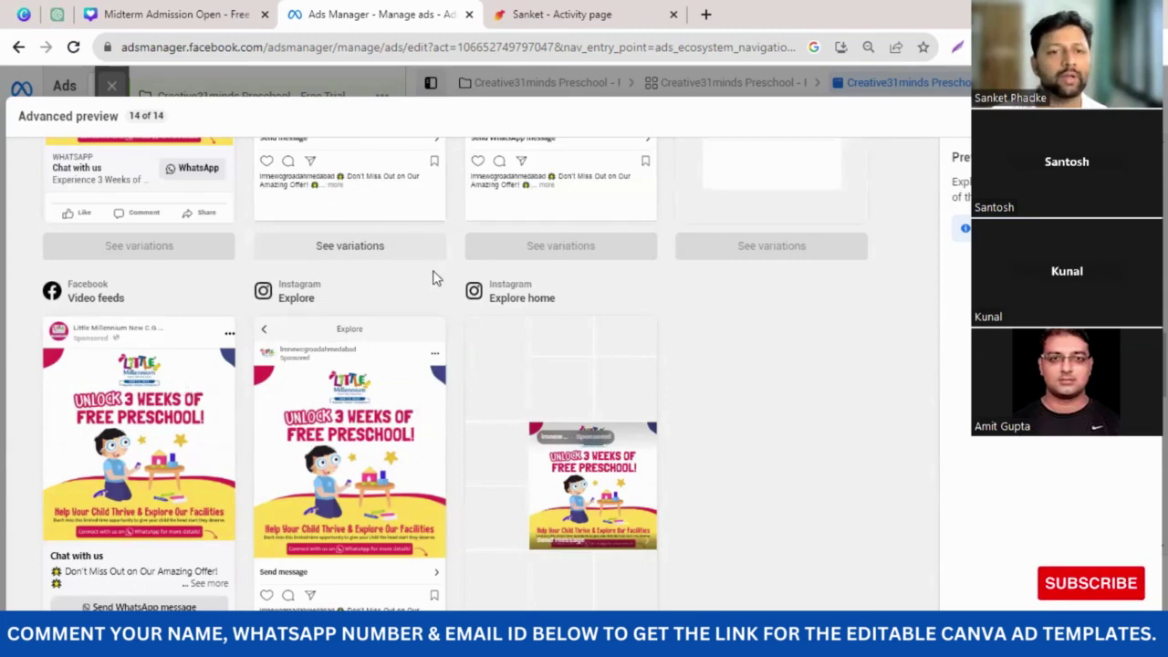
scroll(429, 276, up, 2)
scroll(416, 278, up, 2)
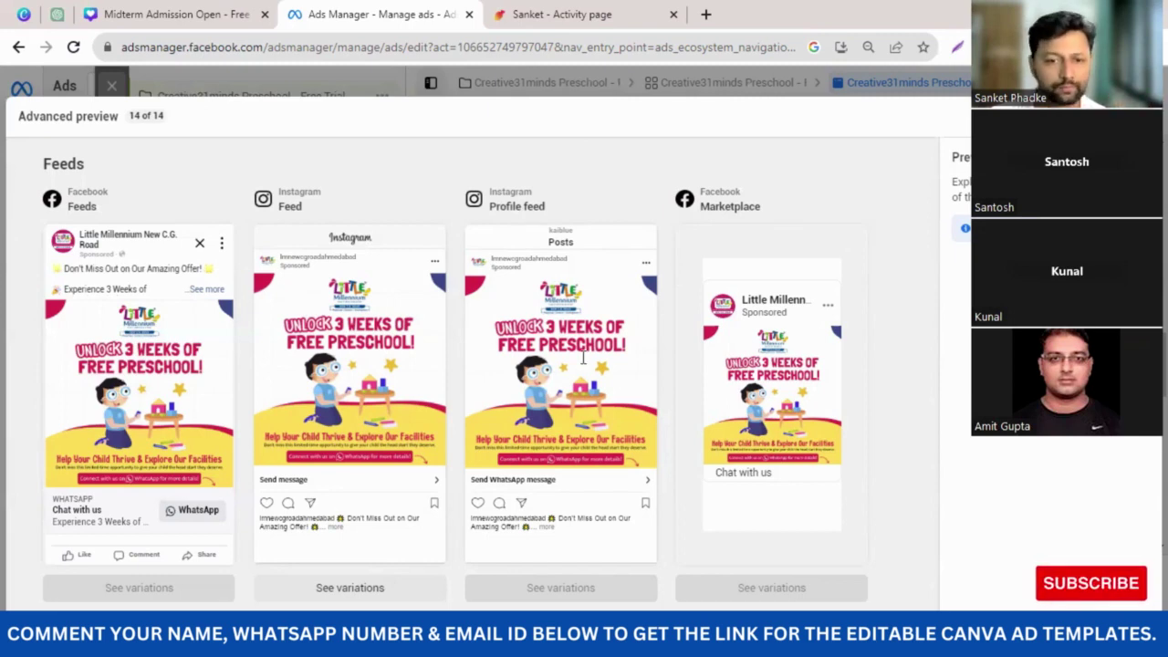
key(Escape)
- Choose "Send WhatsApp message" as the ad's call to action
scroll(735, 413, down, 2)
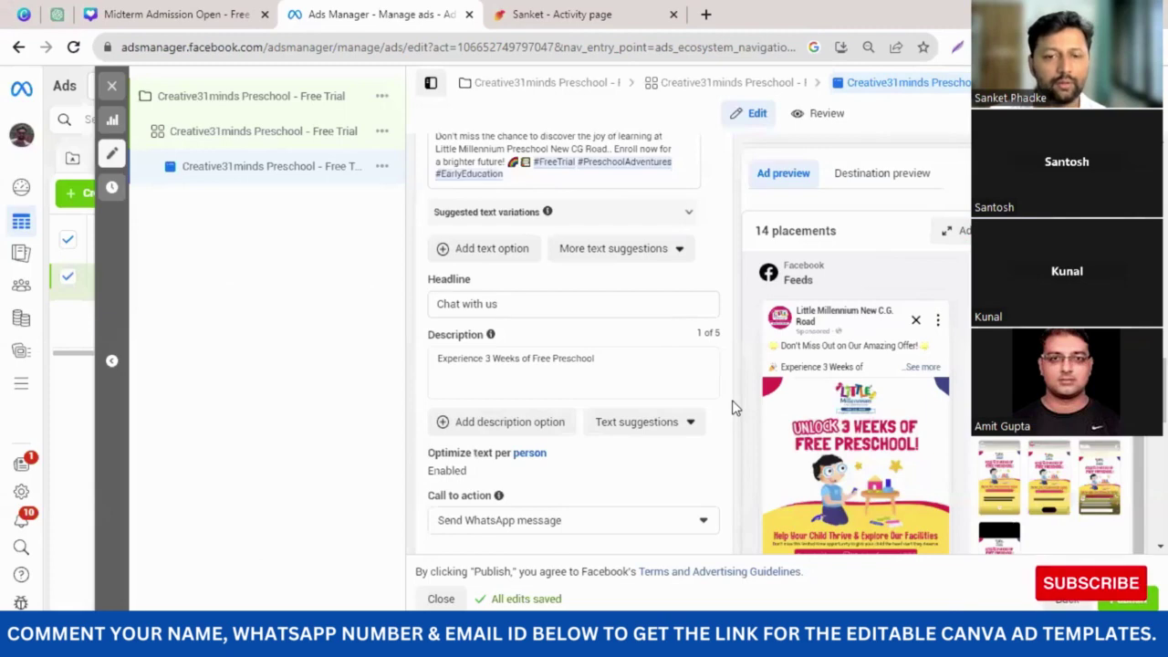
scroll(735, 406, down, 3)
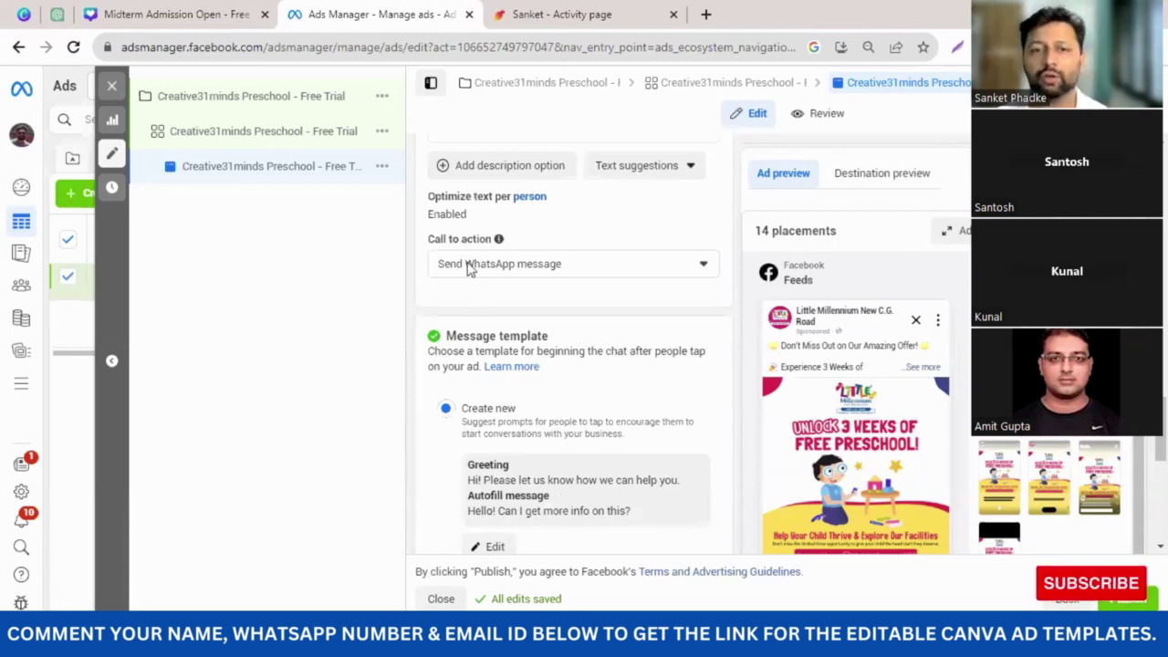
click(542, 273)
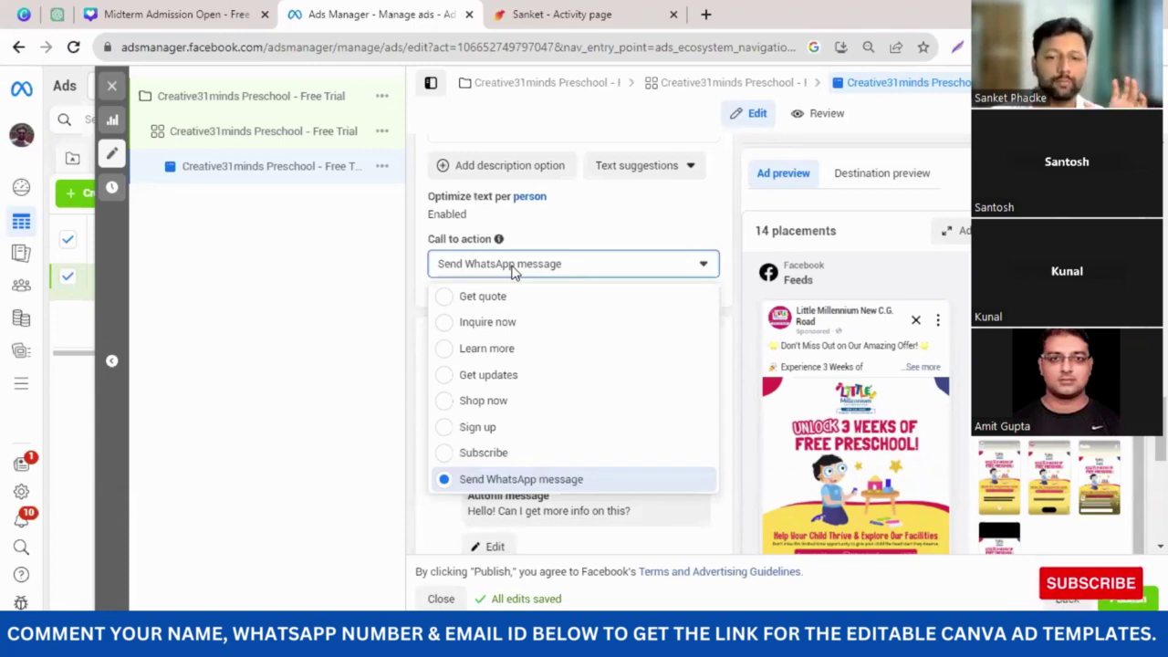
click(484, 488)
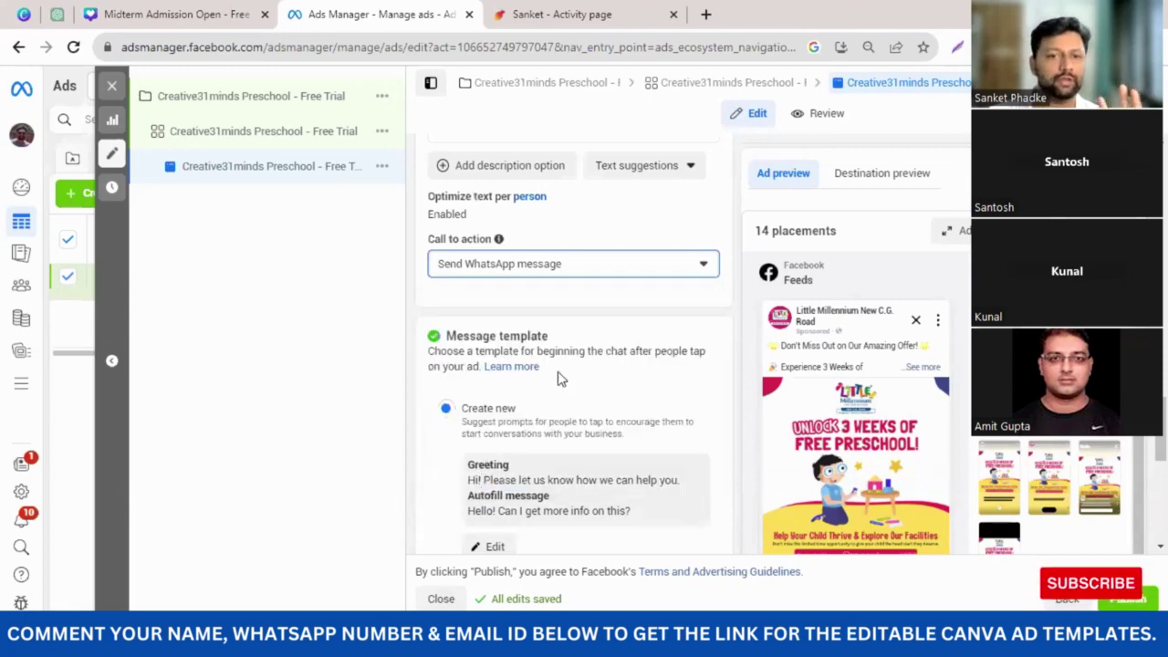
- Review the ad's message template, publish the campaign with its ad set and ad, and close the editor
scroll(725, 331, down, 2)
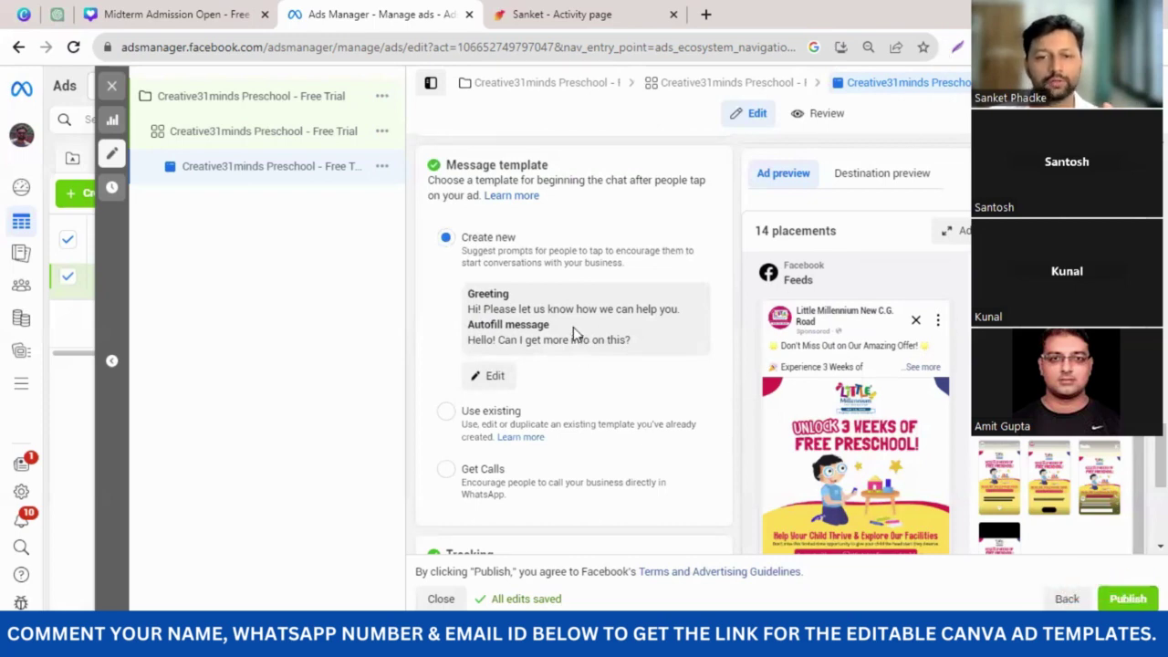
scroll(573, 330, down, 1)
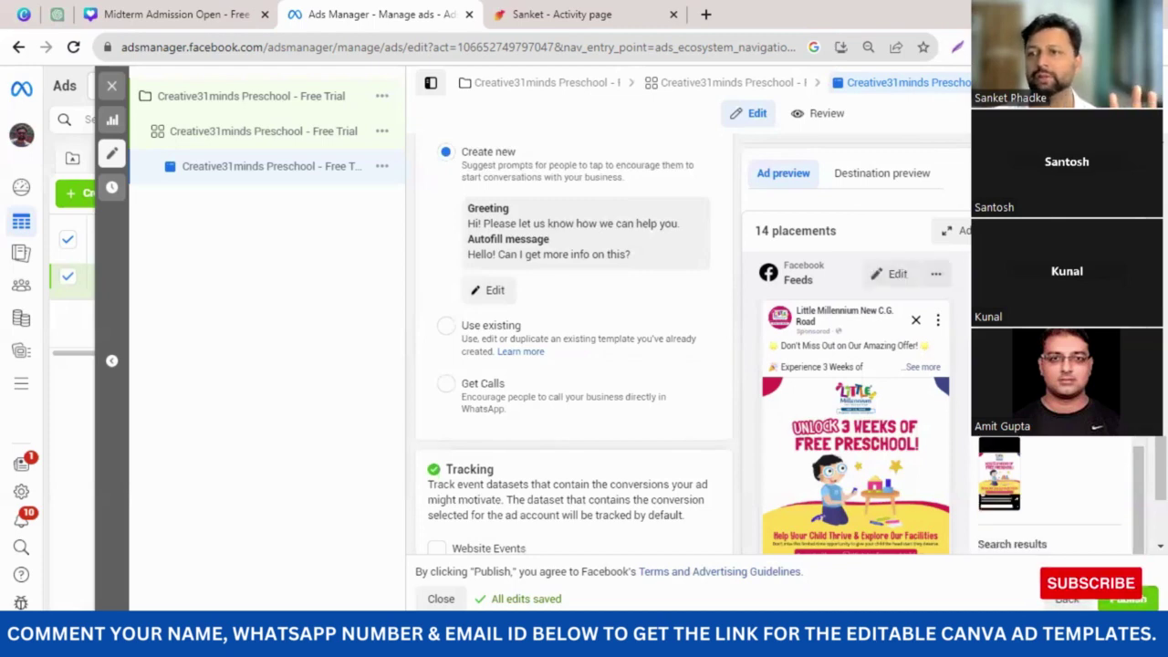
click(1126, 600)
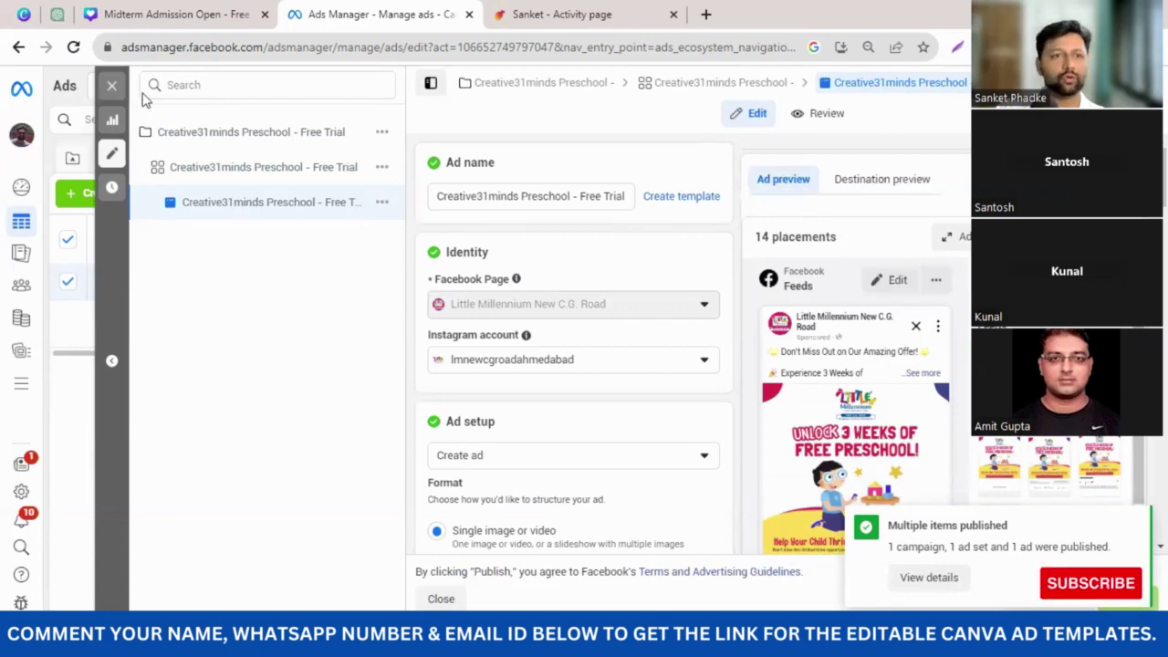
click(113, 87)
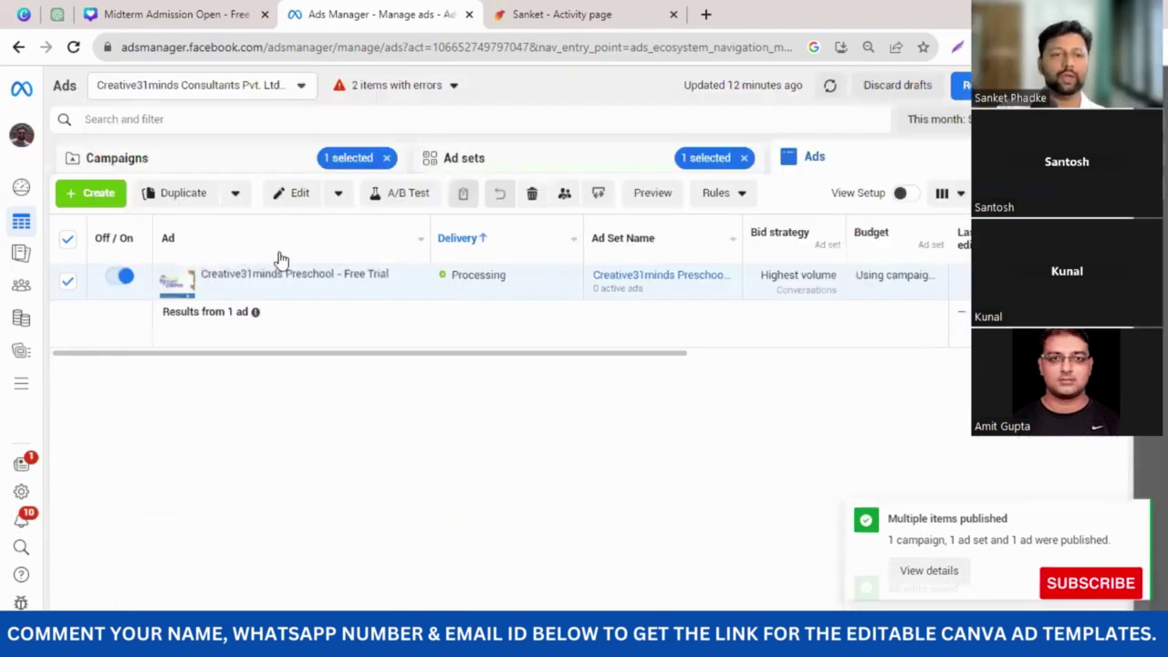